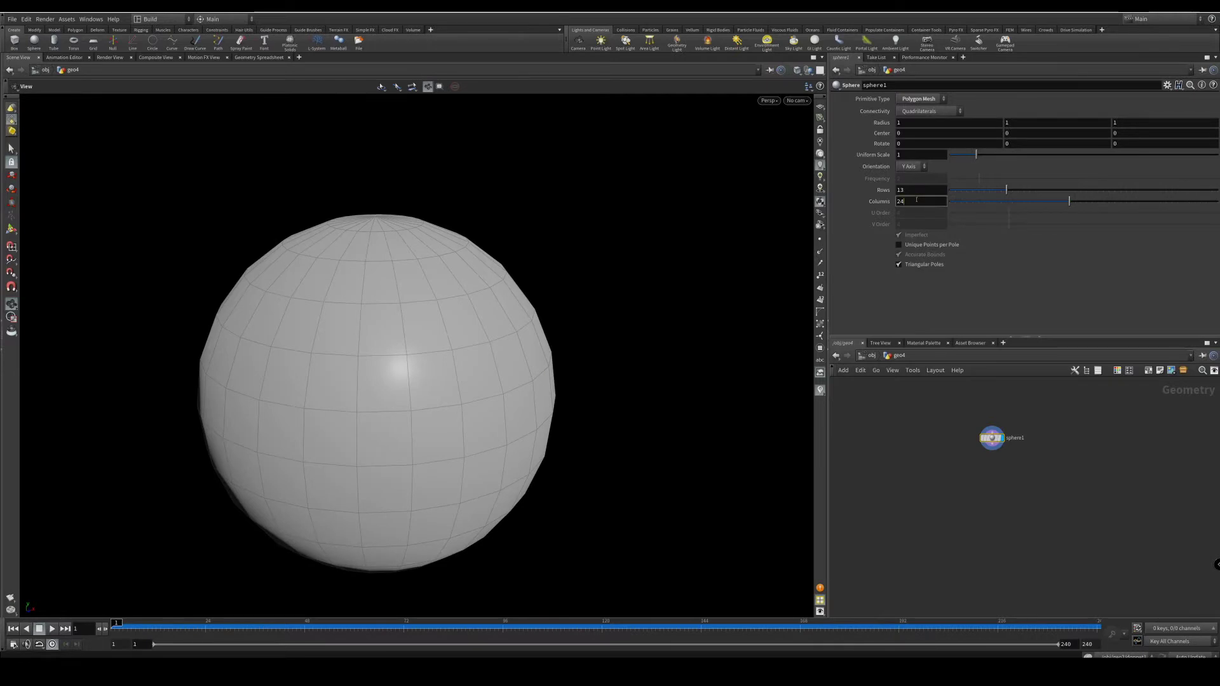
- Link the sphere's Rows to its Columns with a pasted relative reference and set Columns to 25
left_click(947, 265)
left_click(922, 190)
right_click(924, 190)
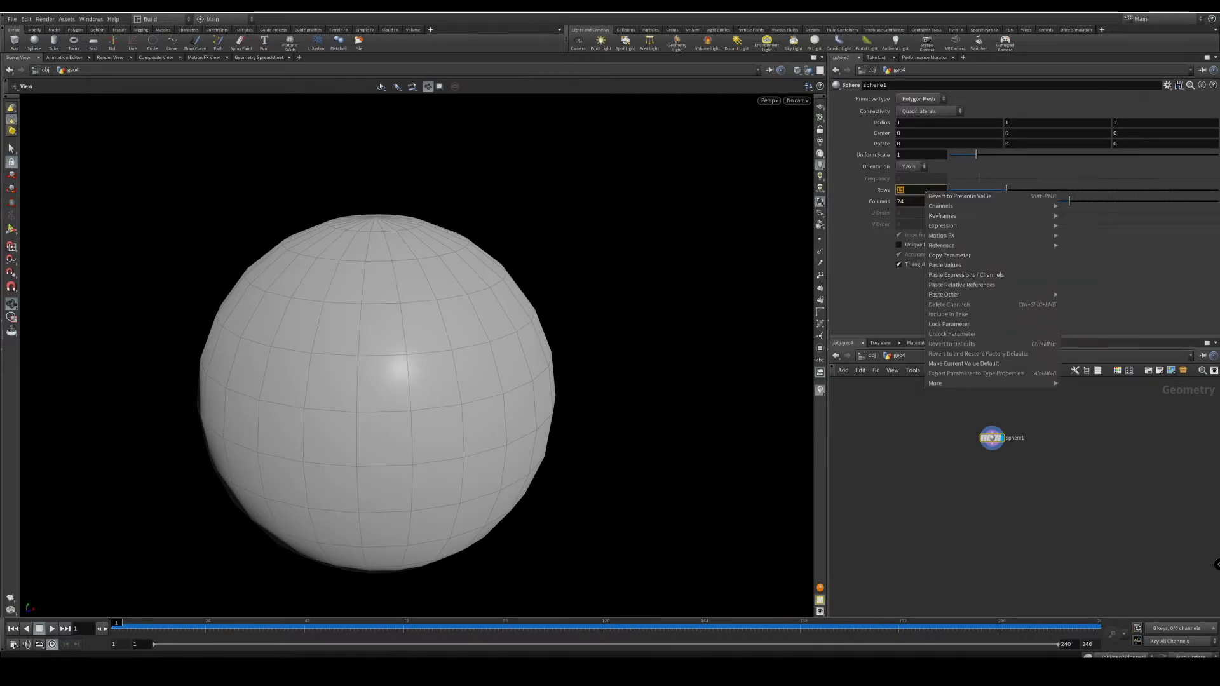
left_click(961, 286)
left_click(929, 201)
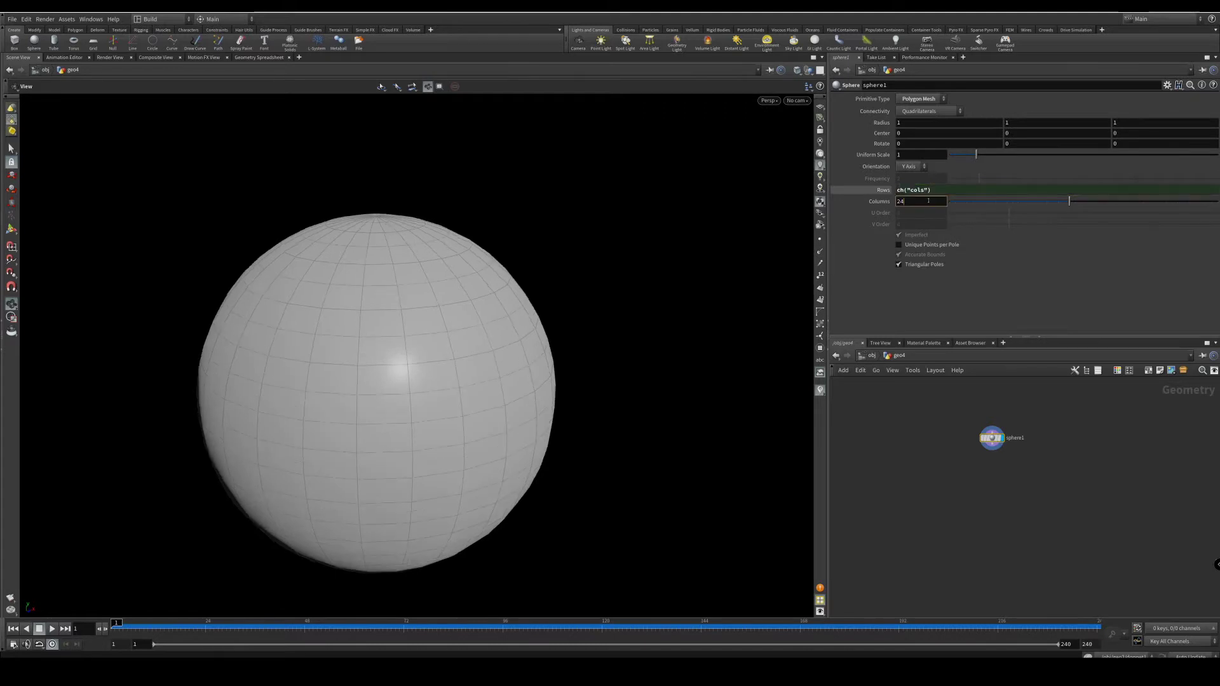
key("Return")
- Add a Scatter node fed by the sphere and display its points in the viewport
left_click_drag(992, 450, 1060, 458)
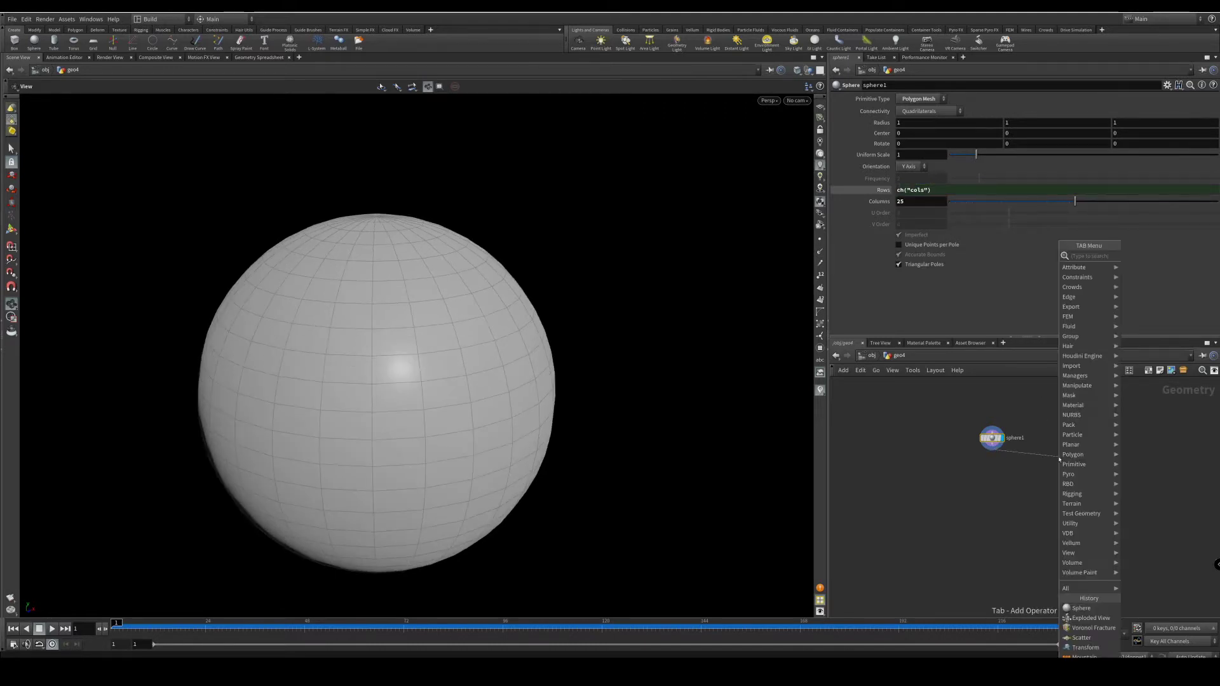
type("scatter")
key("Return")
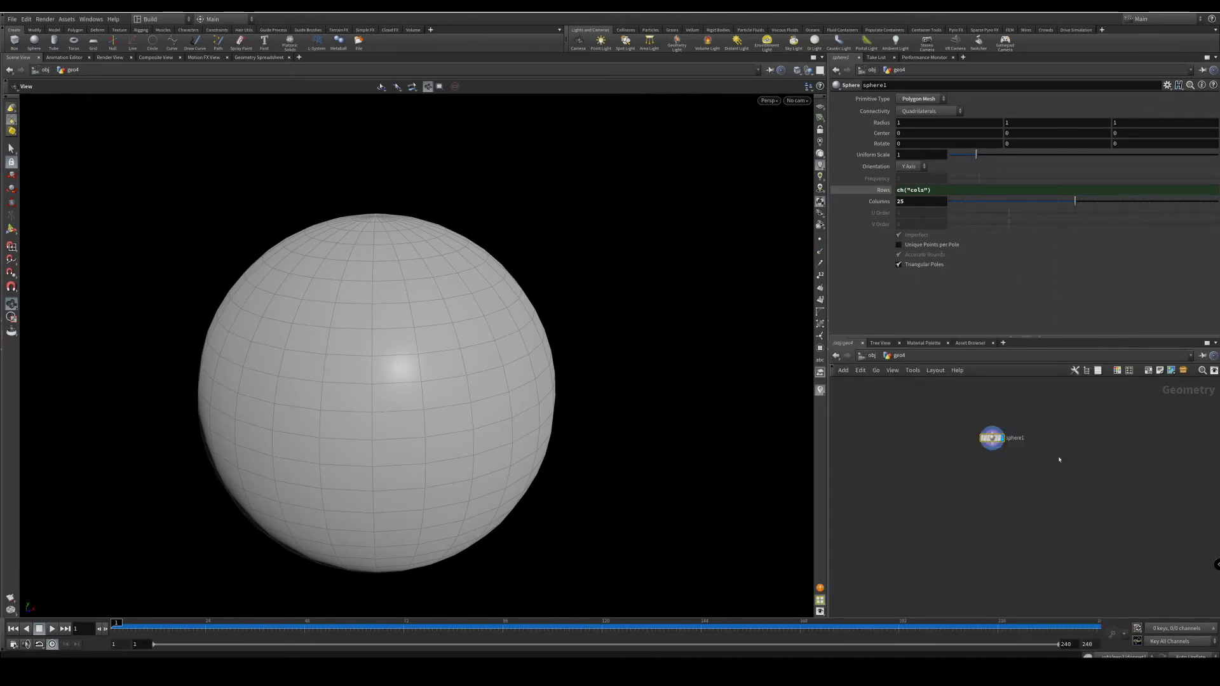
left_click(1058, 457)
left_click_drag(1058, 458, 1052, 481)
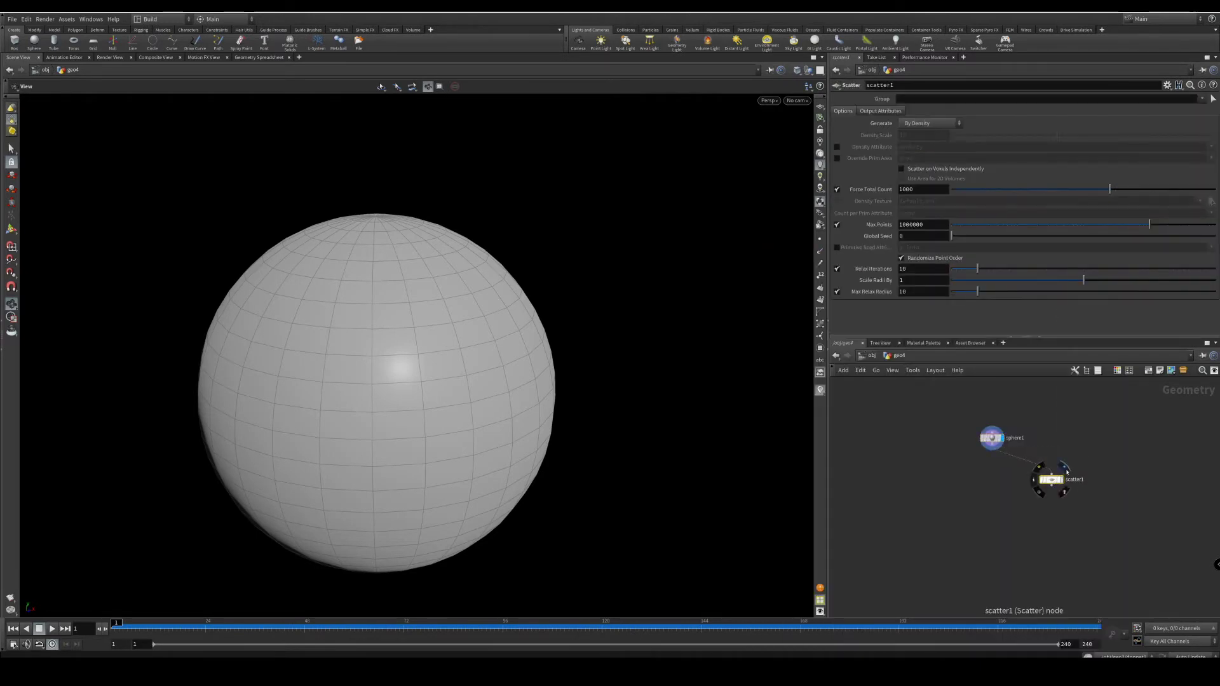
left_click(1066, 472)
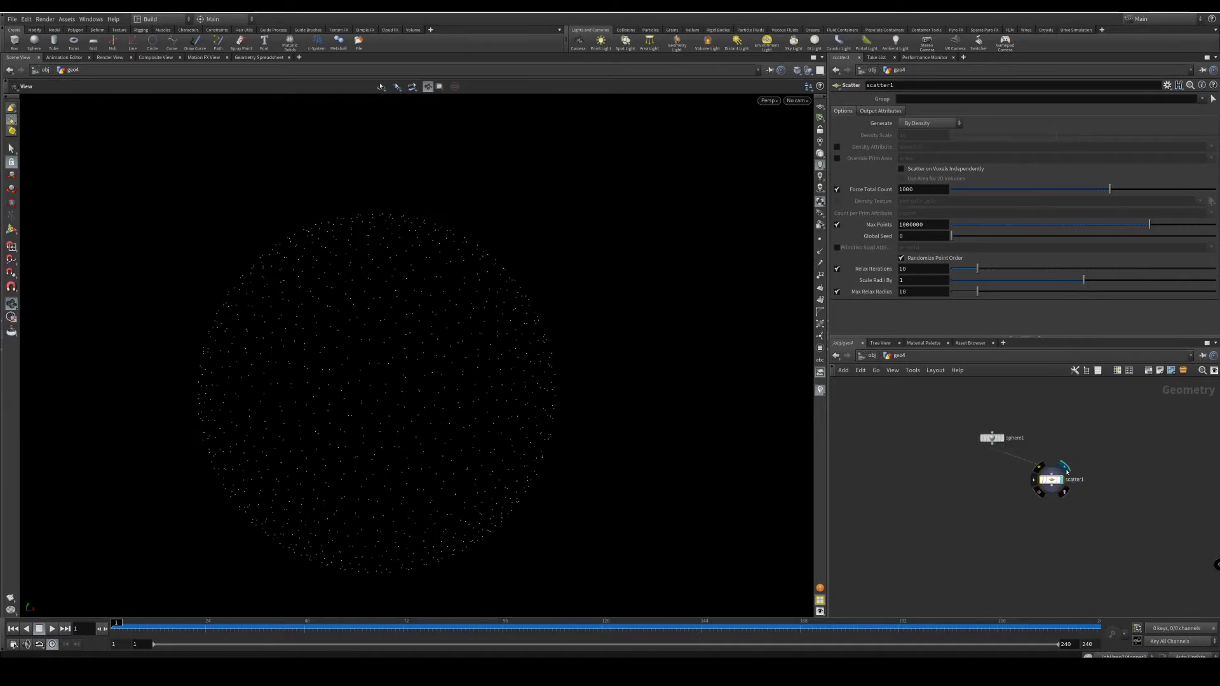
left_click_drag(540, 367, 409, 397)
right_click_drag(409, 397, 747, 393)
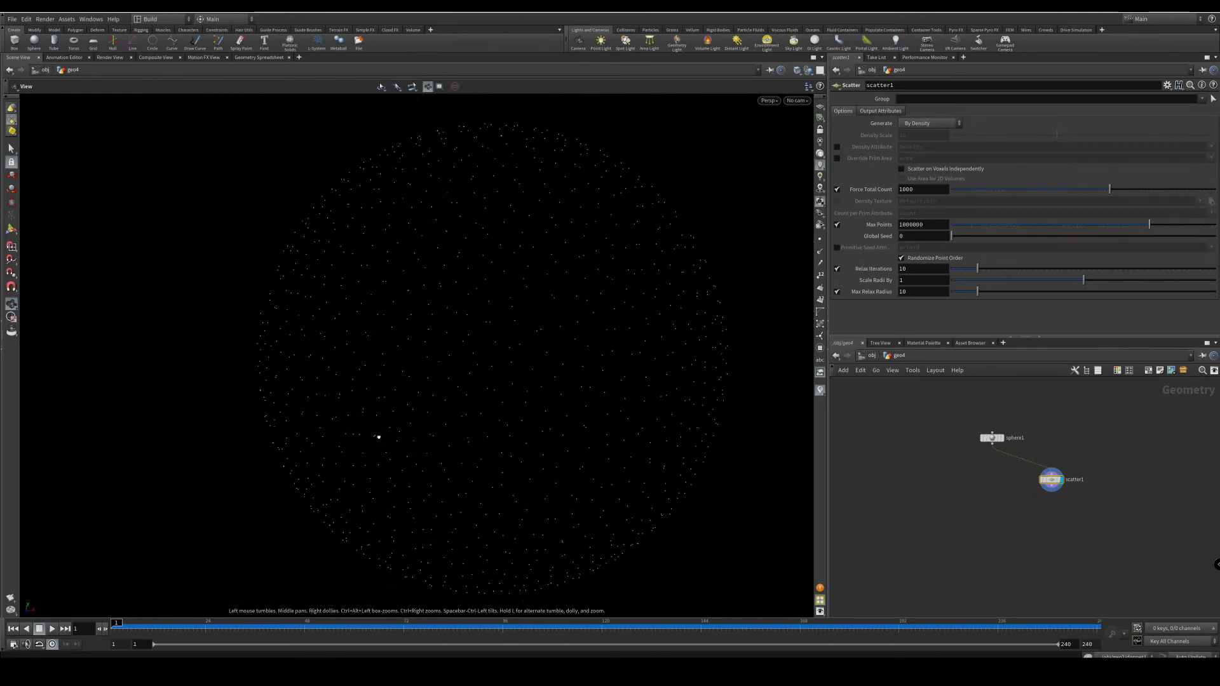
left_click_drag(457, 434, 475, 407)
middle_click_drag(498, 357, 512, 278)
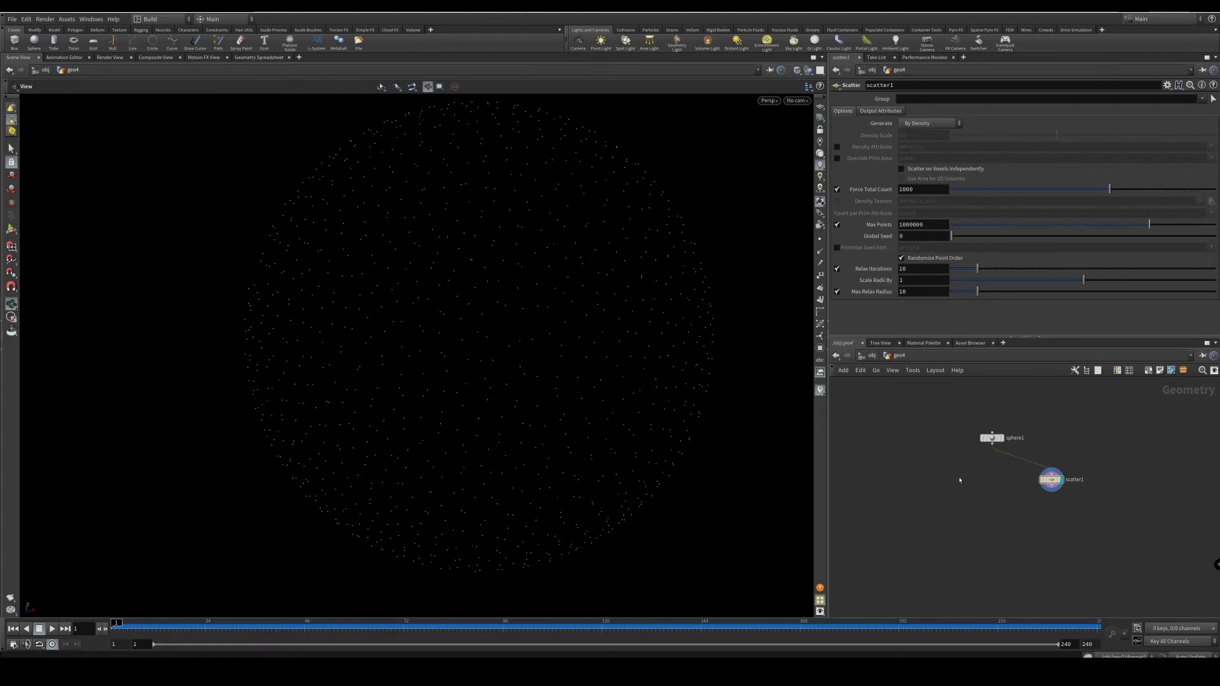
- Add a Voronoi Fracture node with the sphere as geometry input and the scatter as points input, and display it
key("Tab")
type("voro")
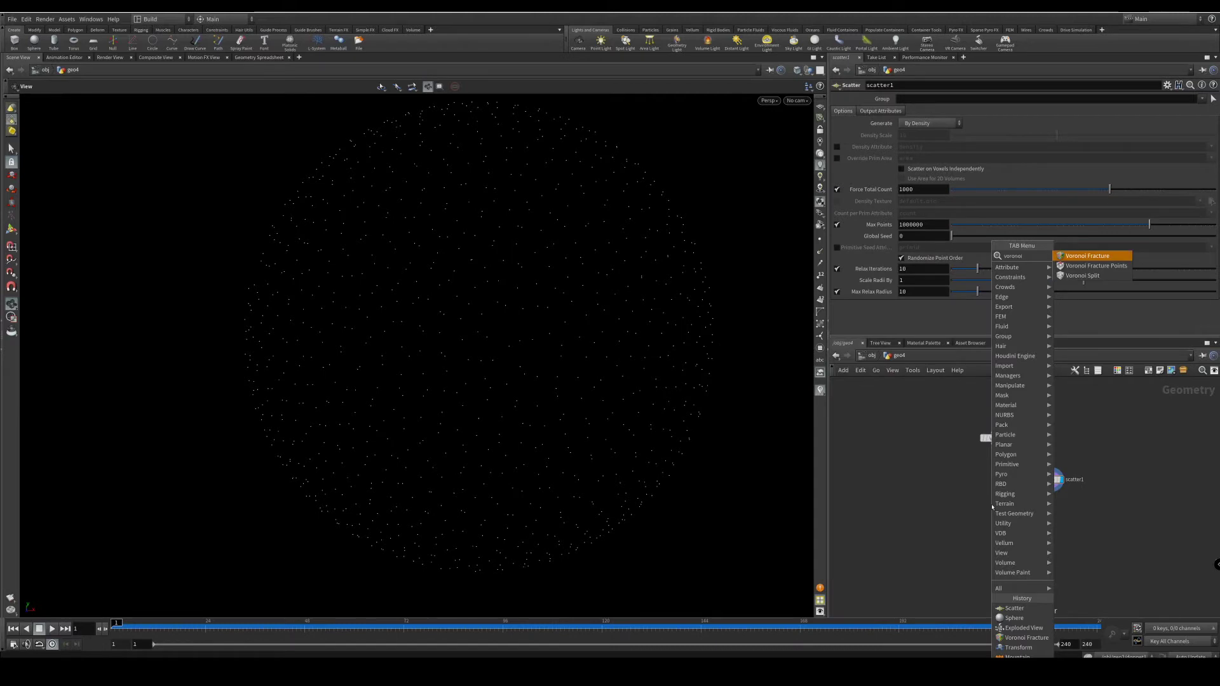
key("Return")
left_click(992, 503)
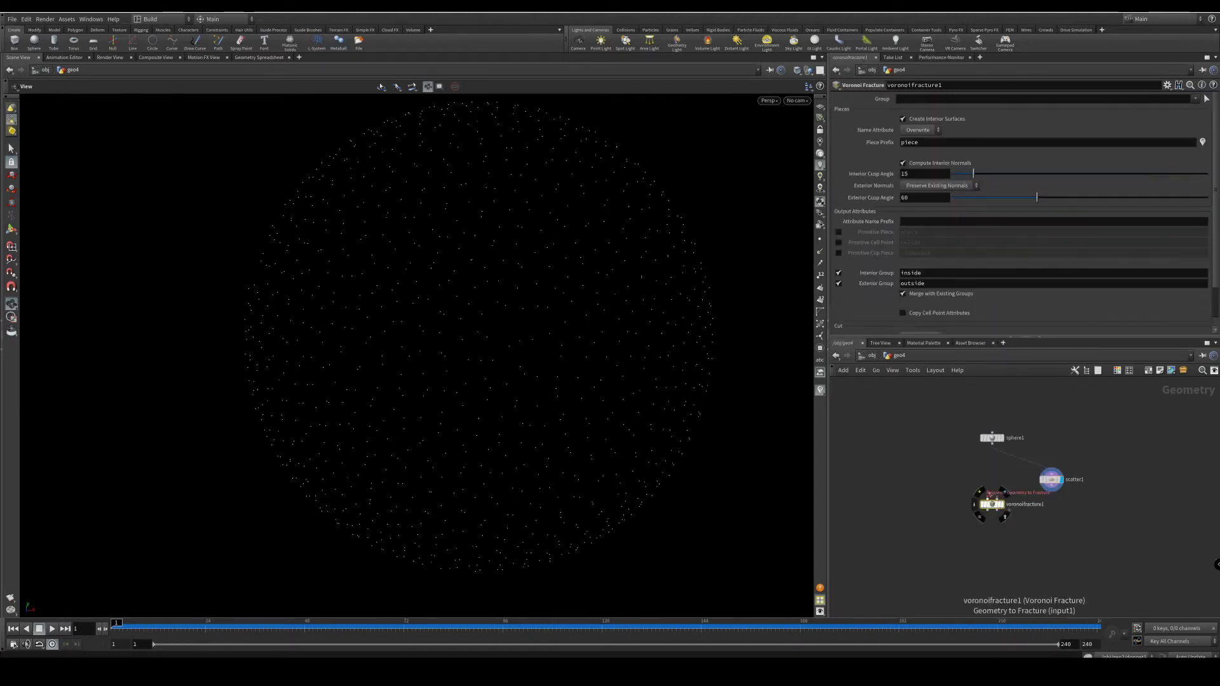
left_click_drag(988, 498, 992, 444)
left_click_drag(997, 499, 1052, 489)
mouse_move(1007, 495)
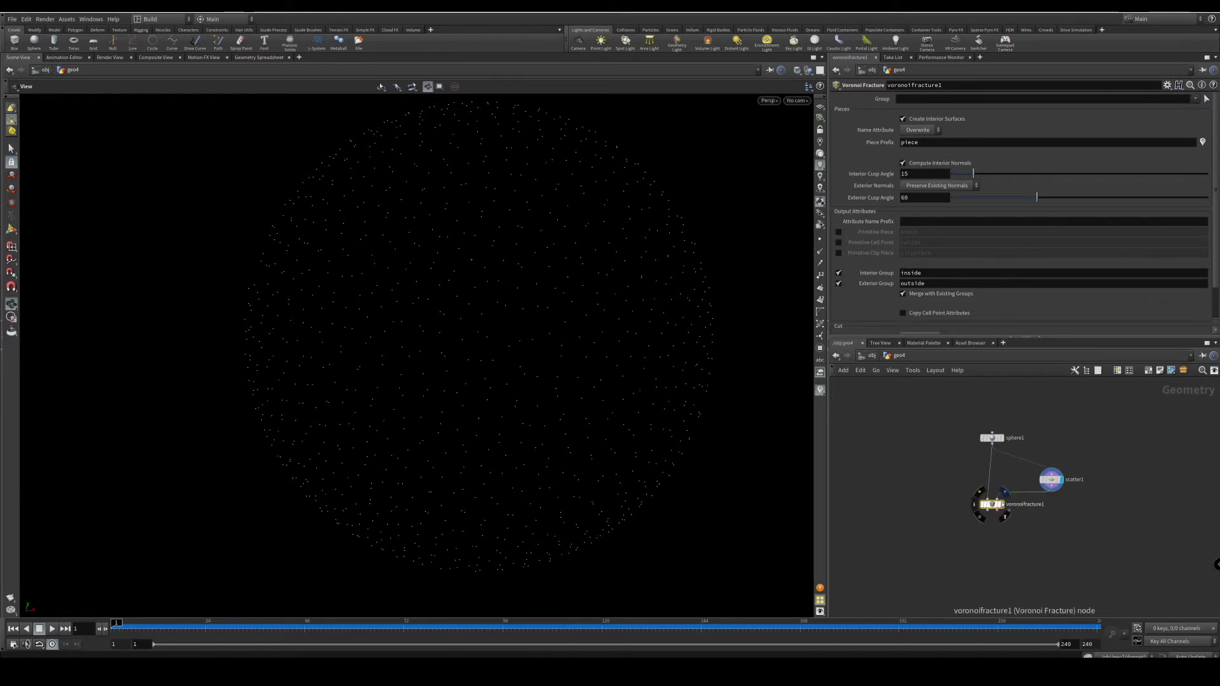
left_click(1007, 495)
- Connect an Exploded View node to the Voronoi Fracture output and display it
mouse_move(1055, 481)
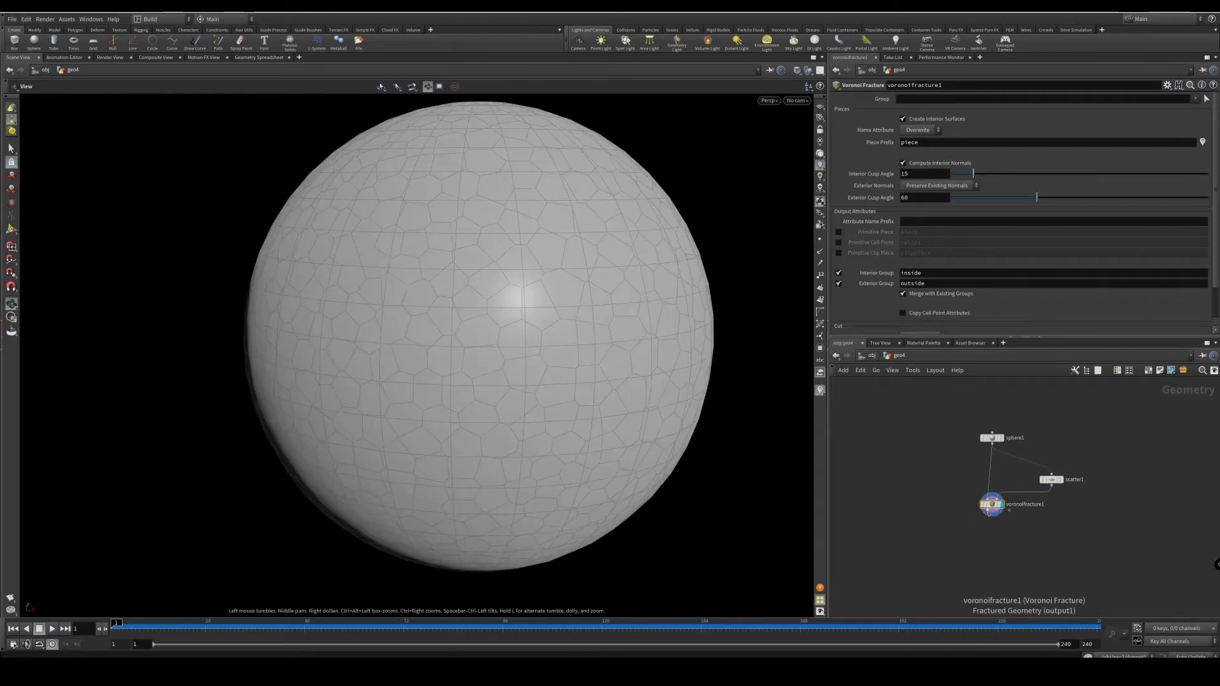
key("Tab")
type("expl")
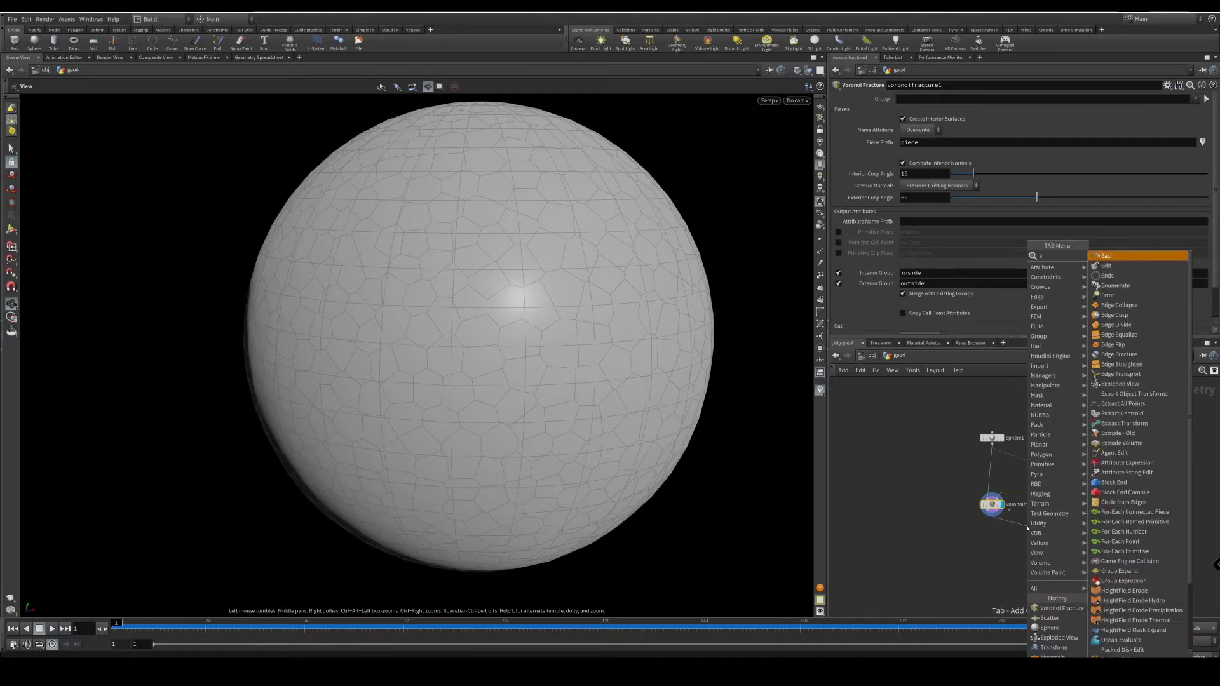
key("Return")
left_click(1028, 528)
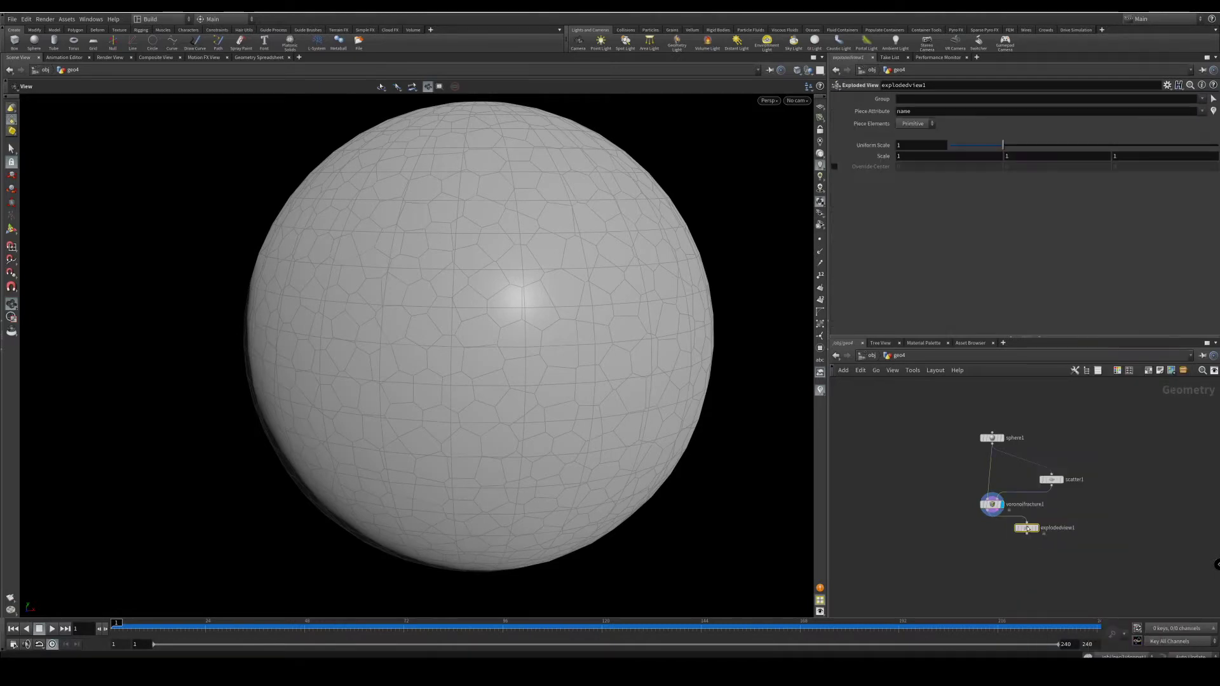
left_click(1036, 528)
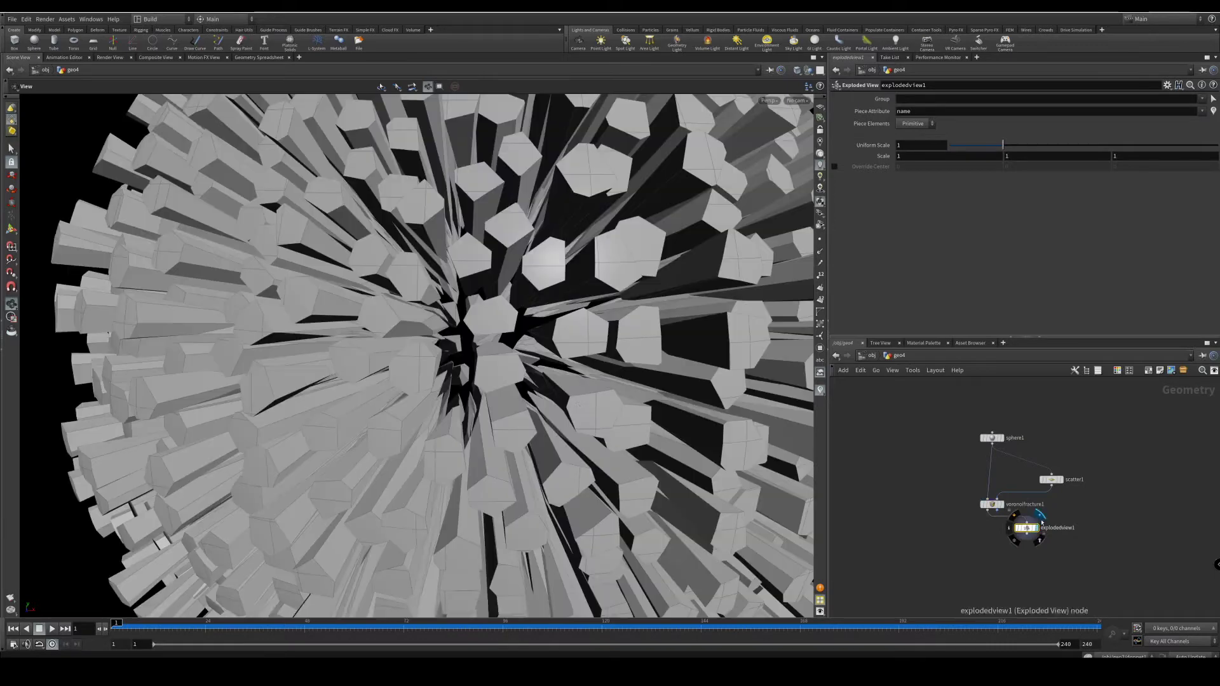
- Set the scatter's Force Total Count to 10 and inspect the exploded pieces from several angles
left_click(1051, 479)
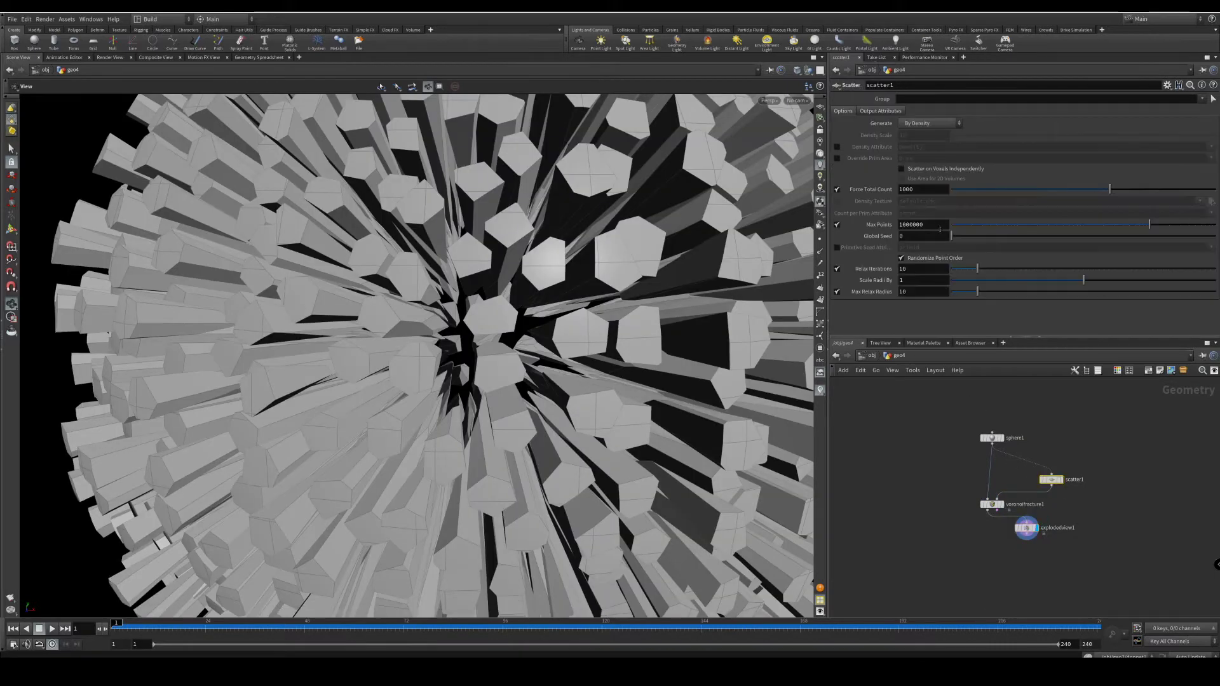
left_click(932, 190)
key("Return")
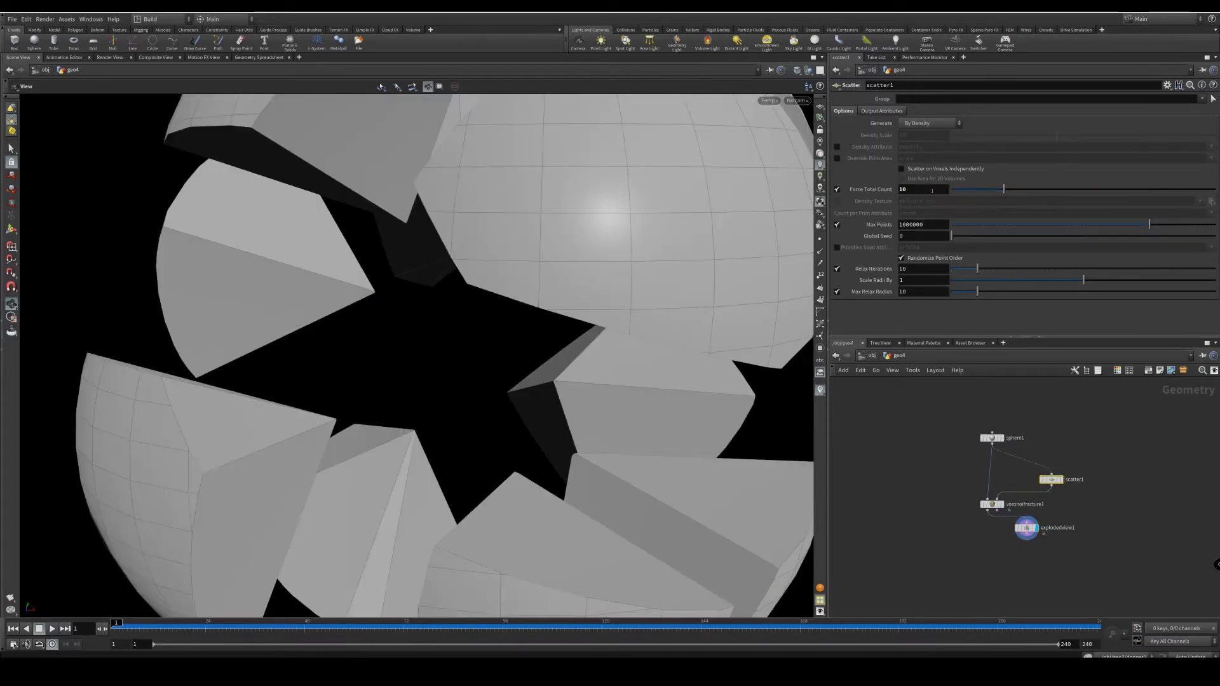
scroll(453, 336, "up", 5)
scroll(403, 378, "down", 5)
left_click_drag(403, 379, 502, 366)
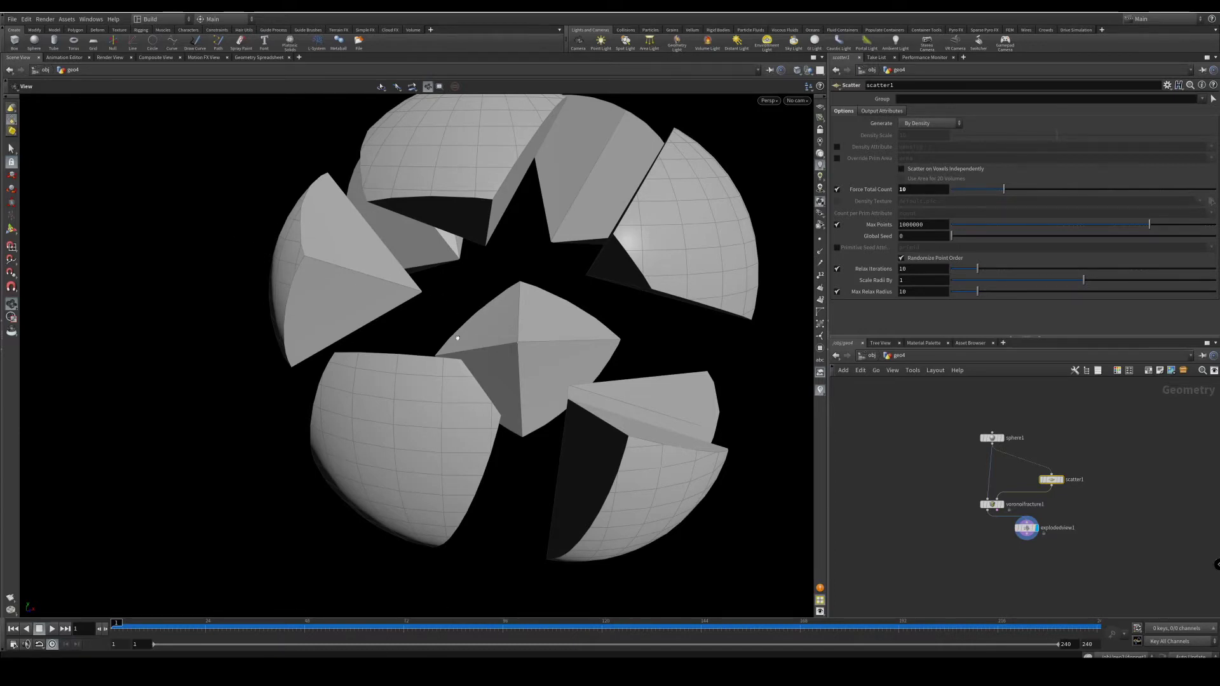
left_click_drag(425, 319, 496, 362)
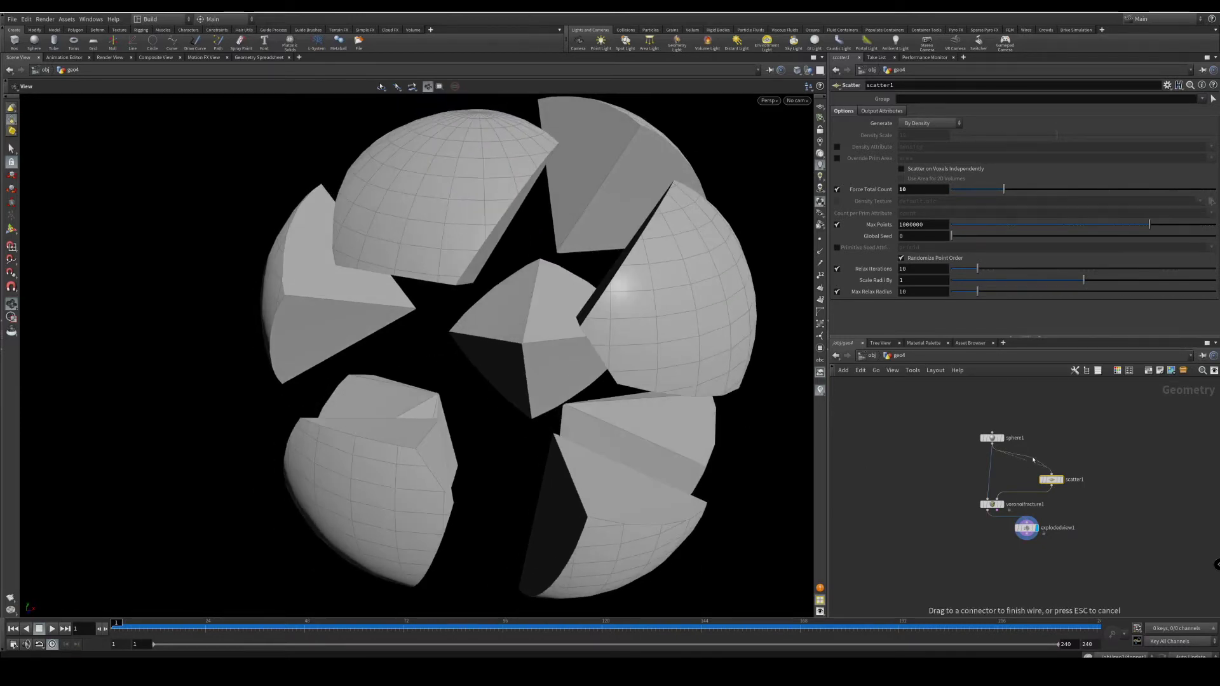
- Insert a VDB from Polygons node between the sphere and the scatter, and display it
key("Tab")
type("v")
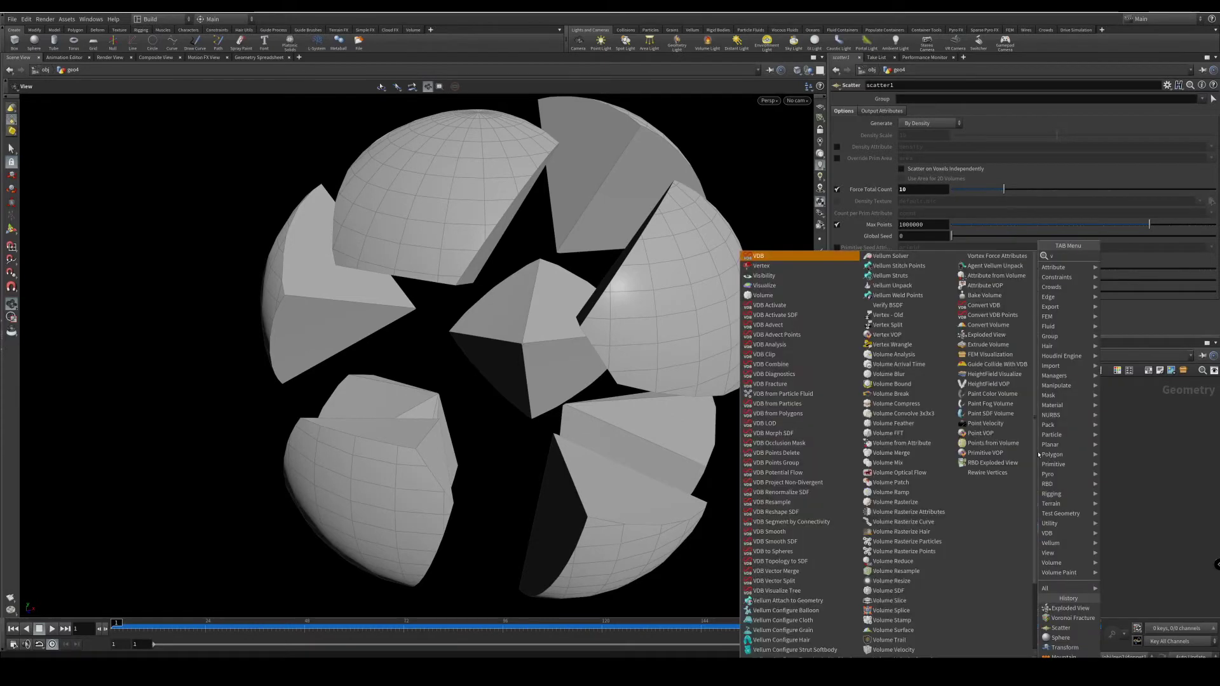
type("dbfrom")
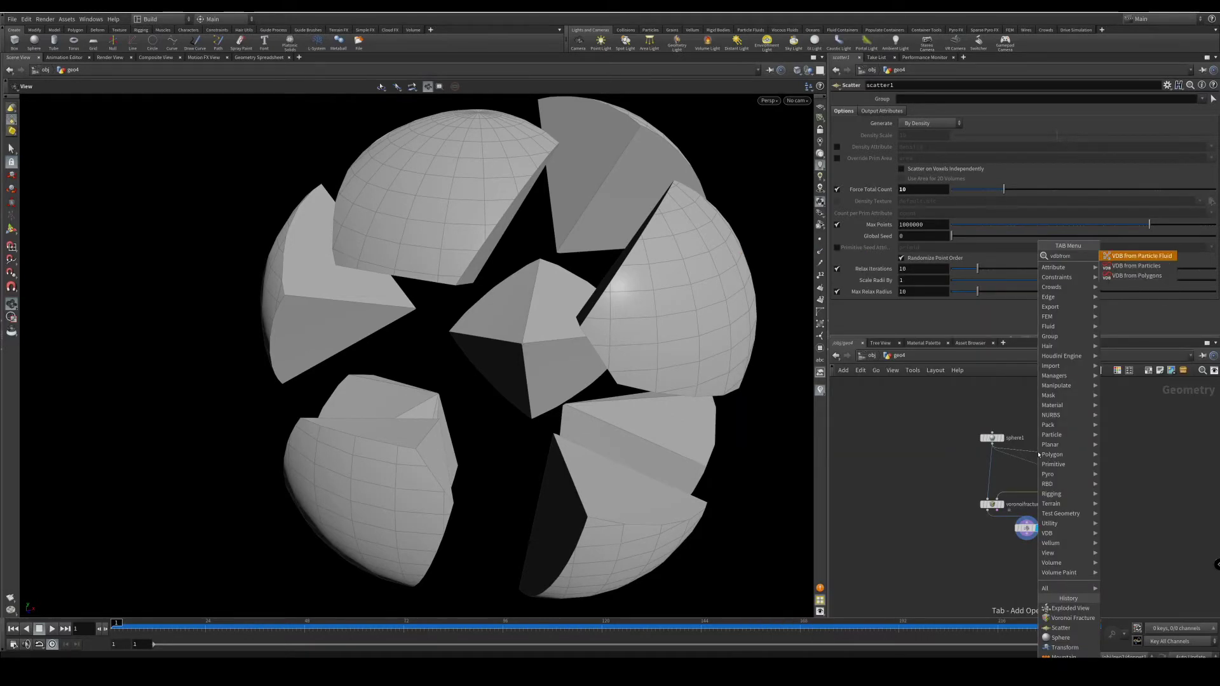
key("Down")
key("Down")
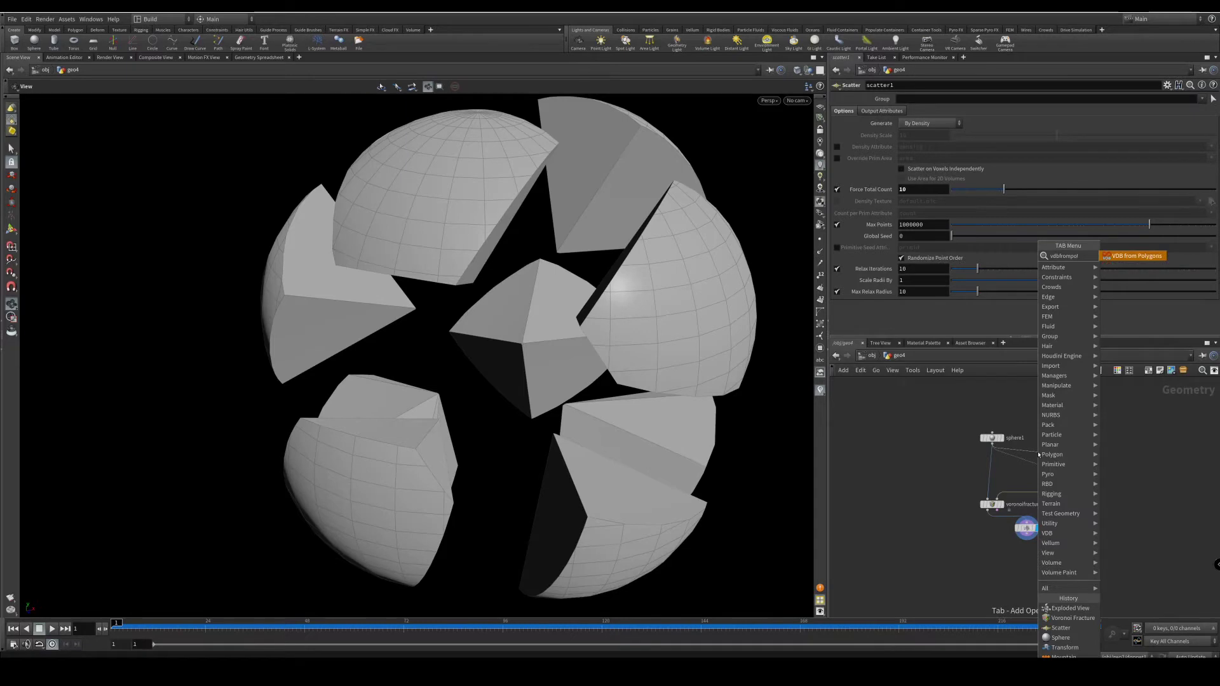
key("Return")
mouse_move(1040, 461)
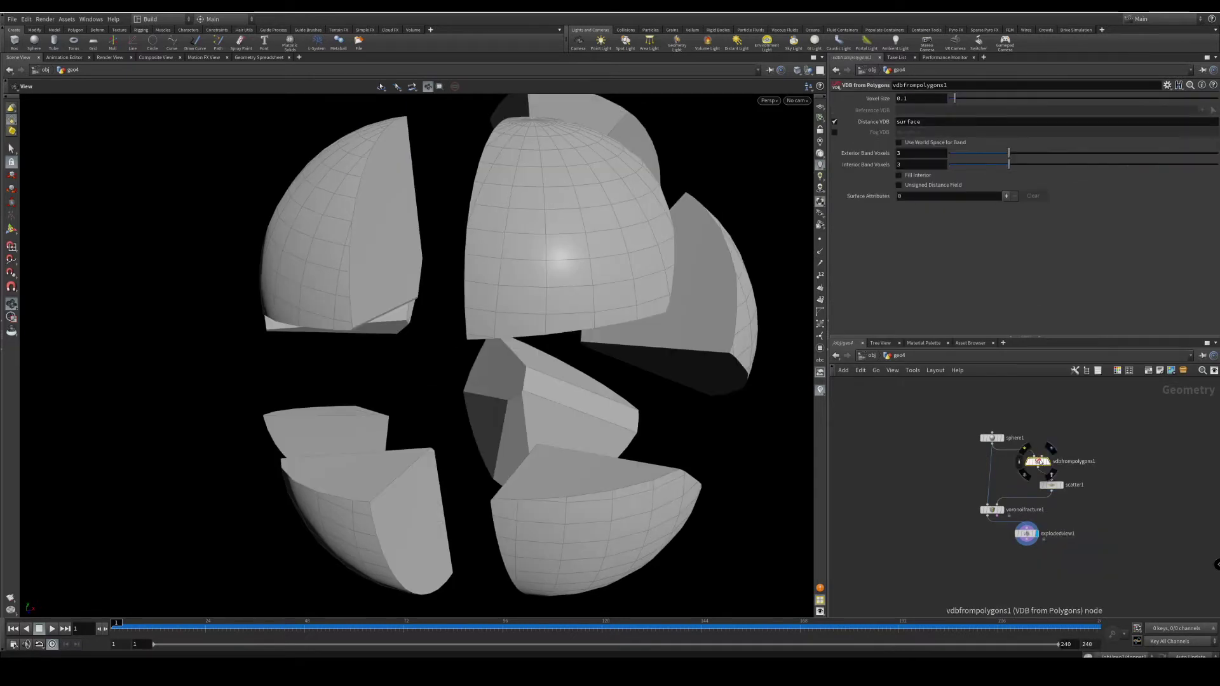
left_click(1054, 444)
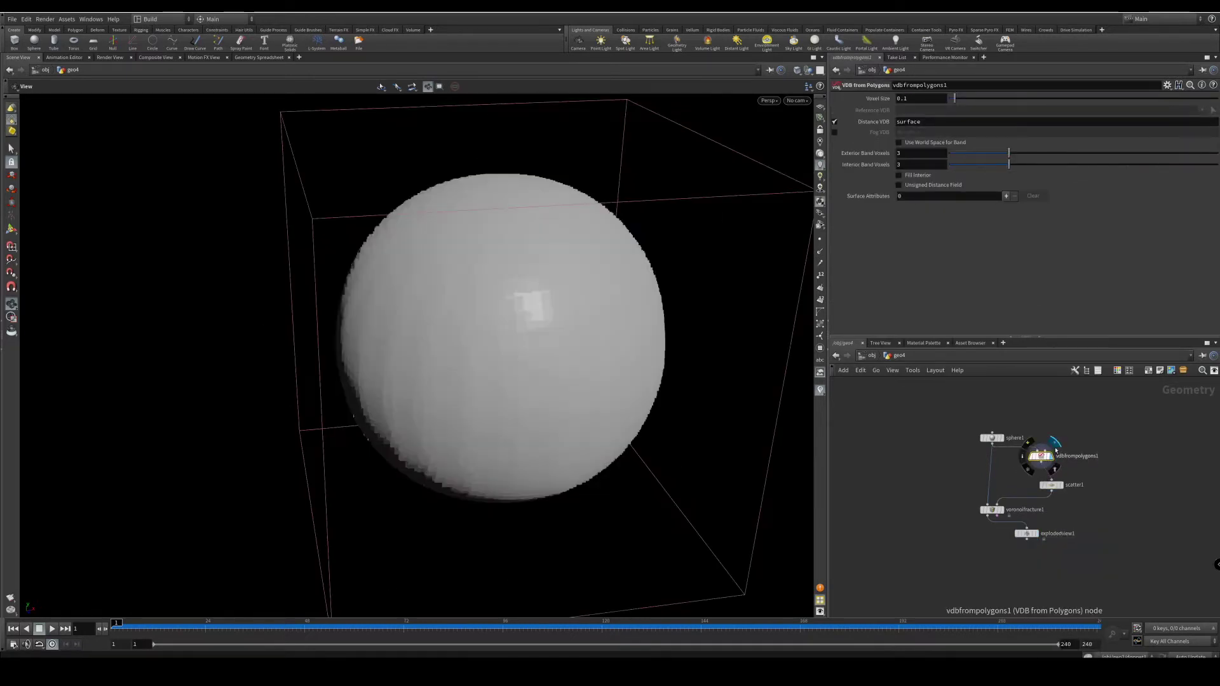
- Switch the VDB from Polygons output from Distance VDB to Fog VDB
left_click(834, 121)
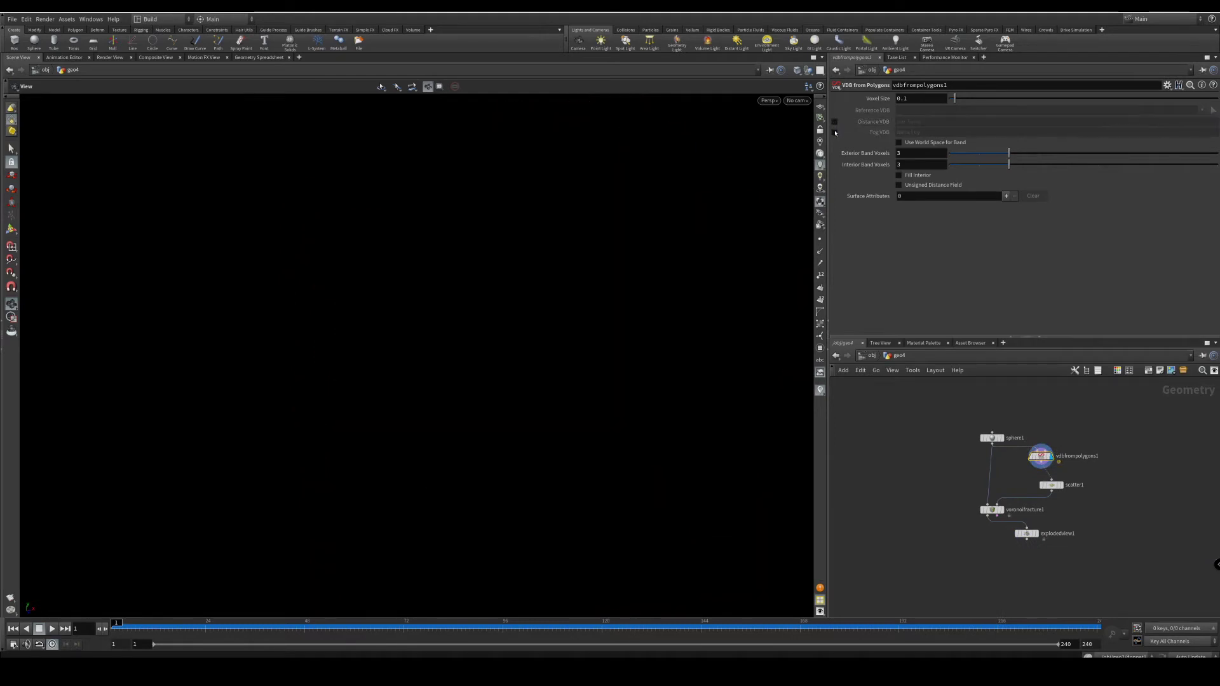
left_click(835, 132)
left_click_drag(531, 289, 518, 364)
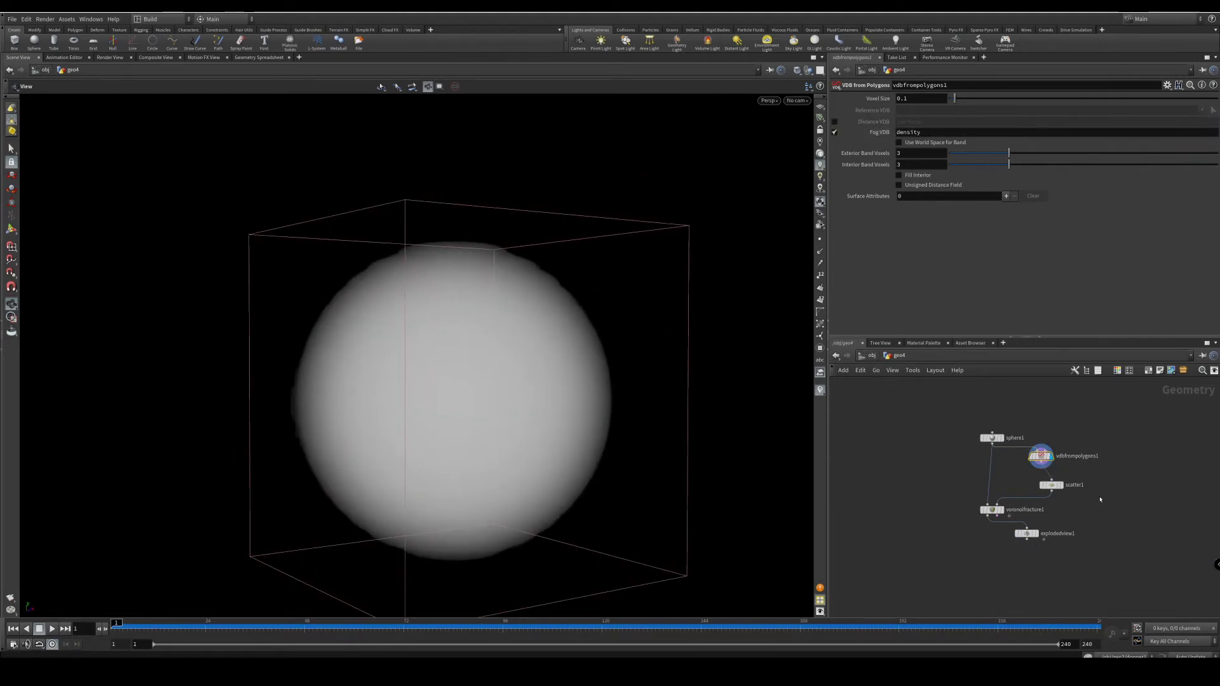
- Display the scatter node, set its Force Total Count to 1000 and inspect the points filling the sphere's volume
left_click_drag(1053, 486, 1050, 486)
left_click(1063, 486)
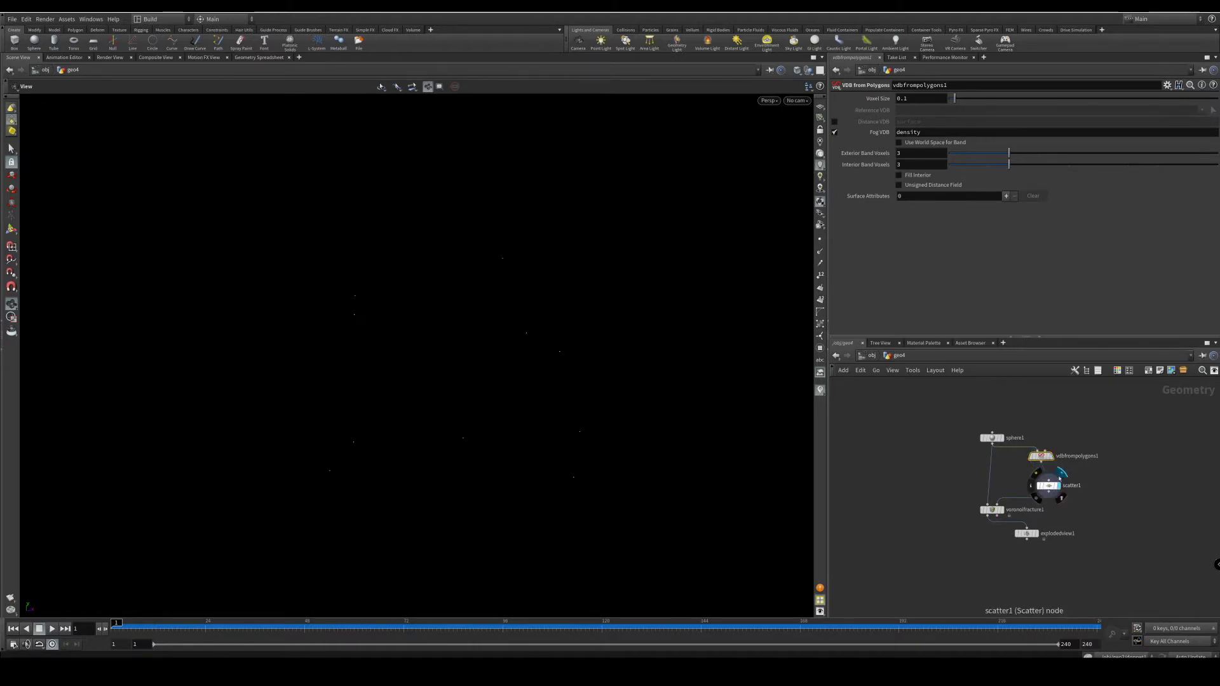
left_click(1048, 485)
left_click(922, 190)
type("000")
key("Return")
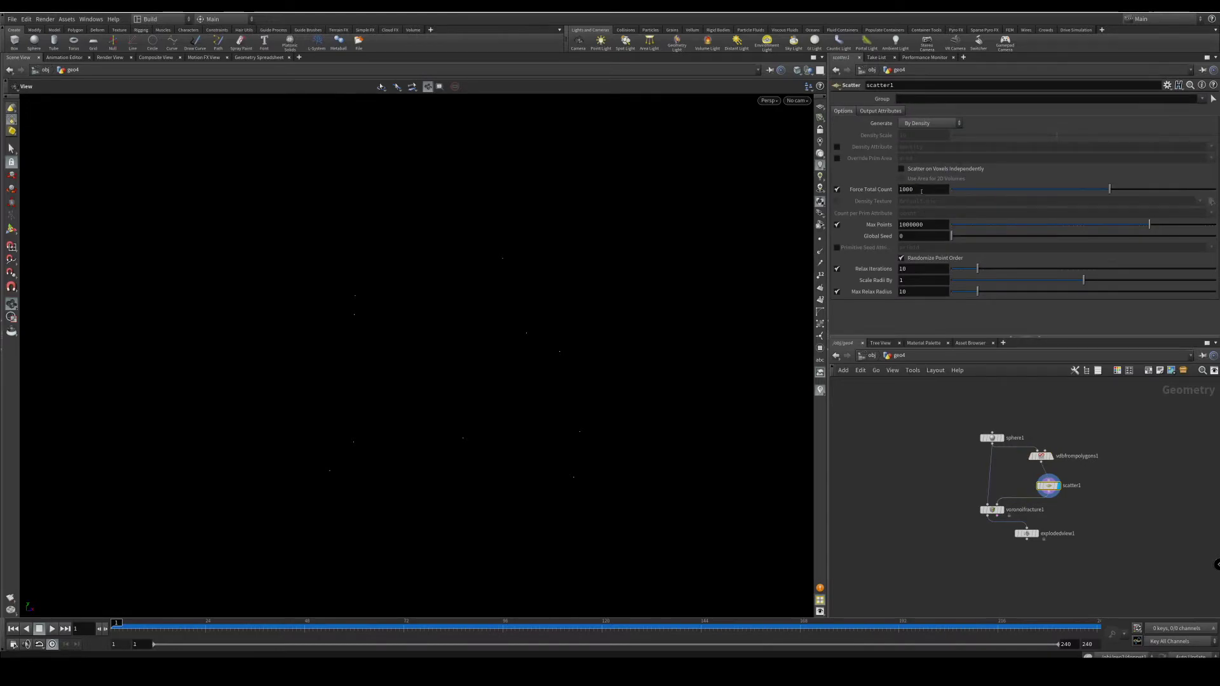
left_click_drag(506, 356, 409, 407)
right_click_drag(409, 407, 630, 297)
middle_click_drag(583, 281, 467, 448)
left_click_drag(457, 423, 427, 391)
left_click_drag(504, 417, 454, 398)
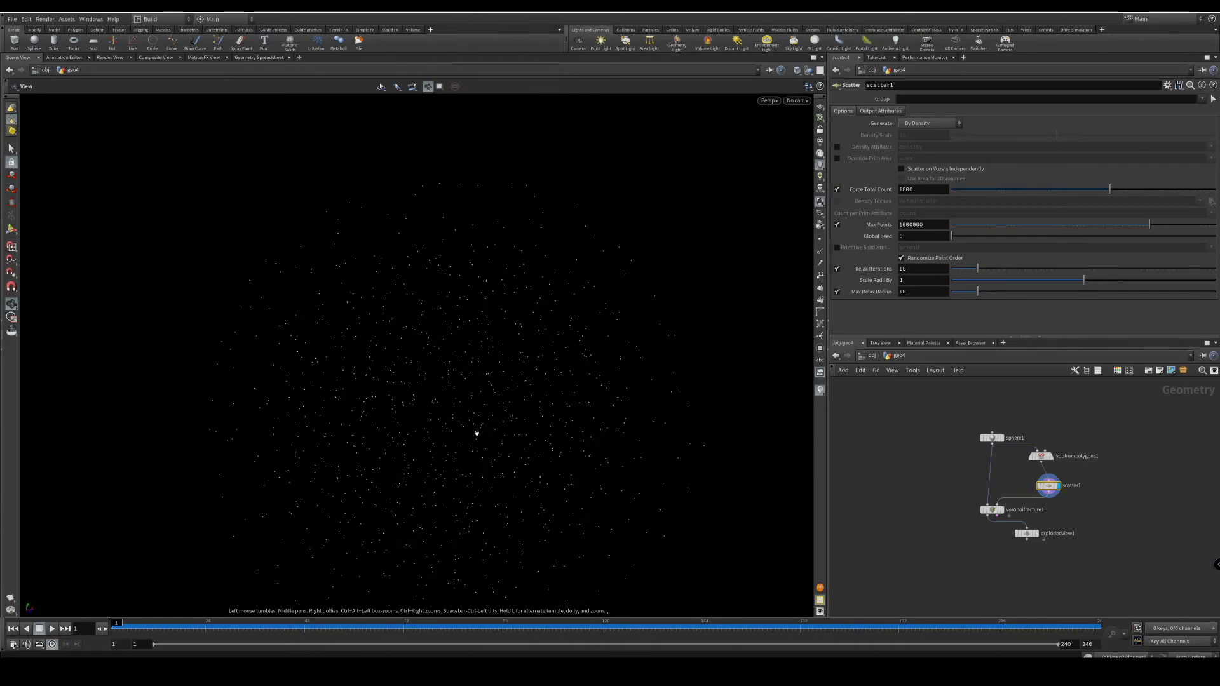
left_click_drag(506, 436, 494, 466)
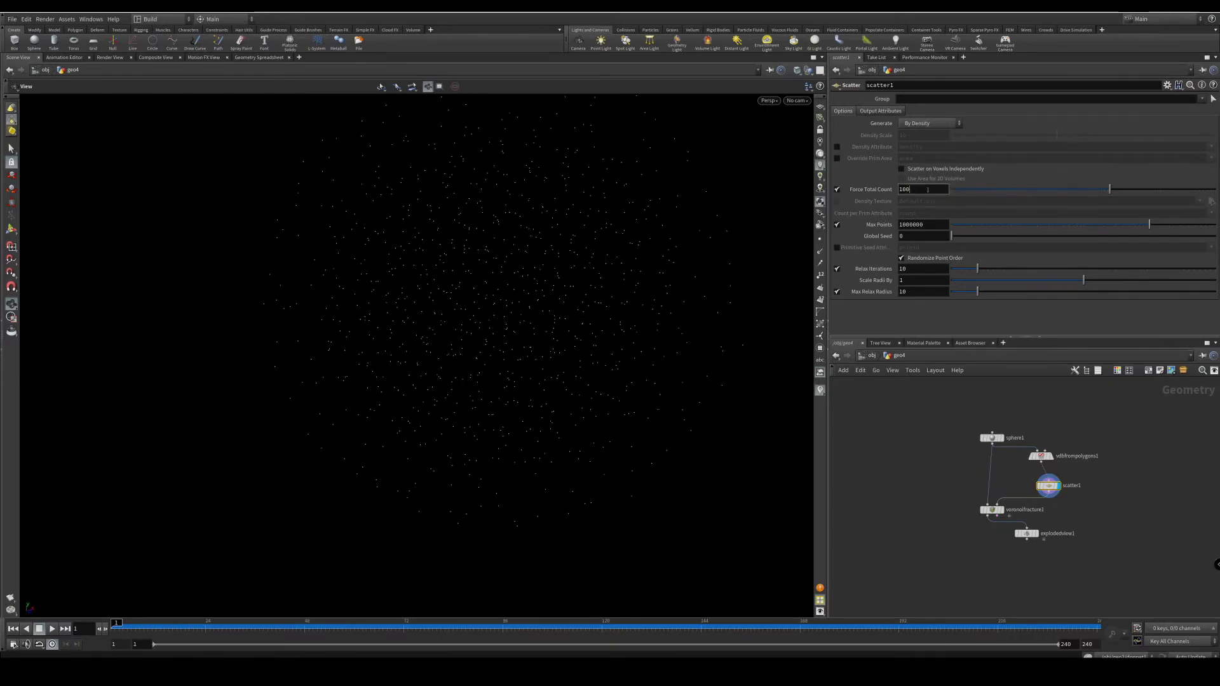
- Set the scatter's Force Total Count to 100, then display the Exploded View node and inspect the fractured pieces
key("Return")
mouse_move(1004, 509)
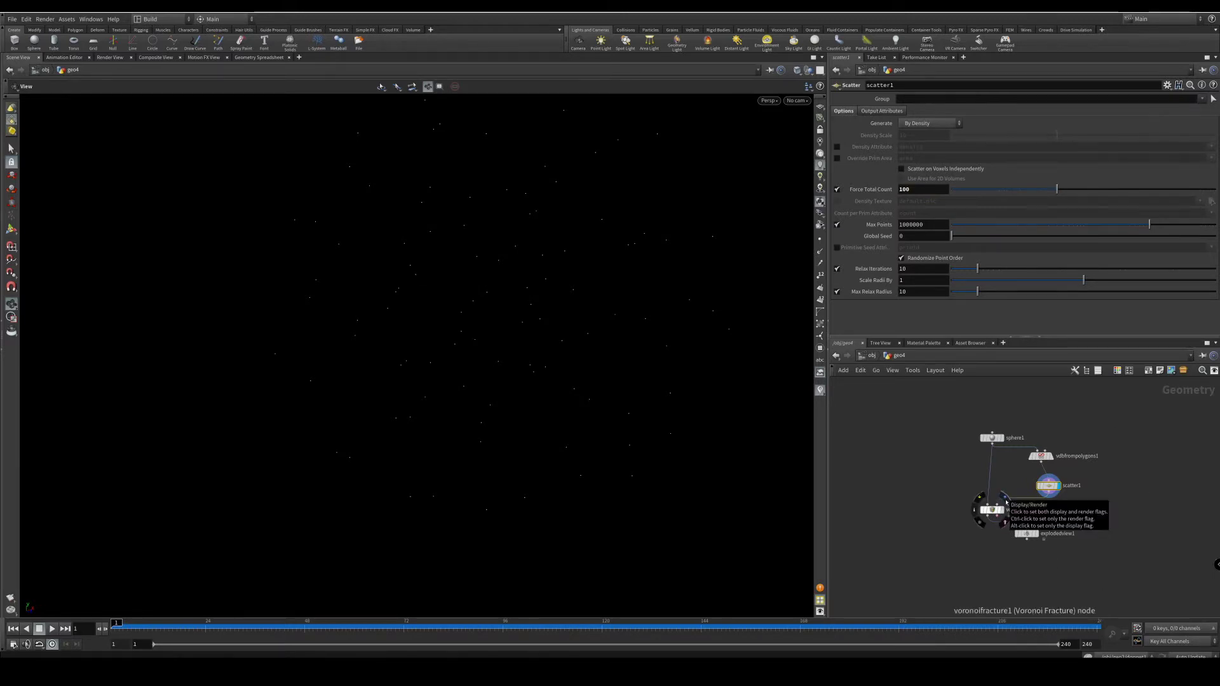
left_click(1005, 500)
mouse_move(1037, 536)
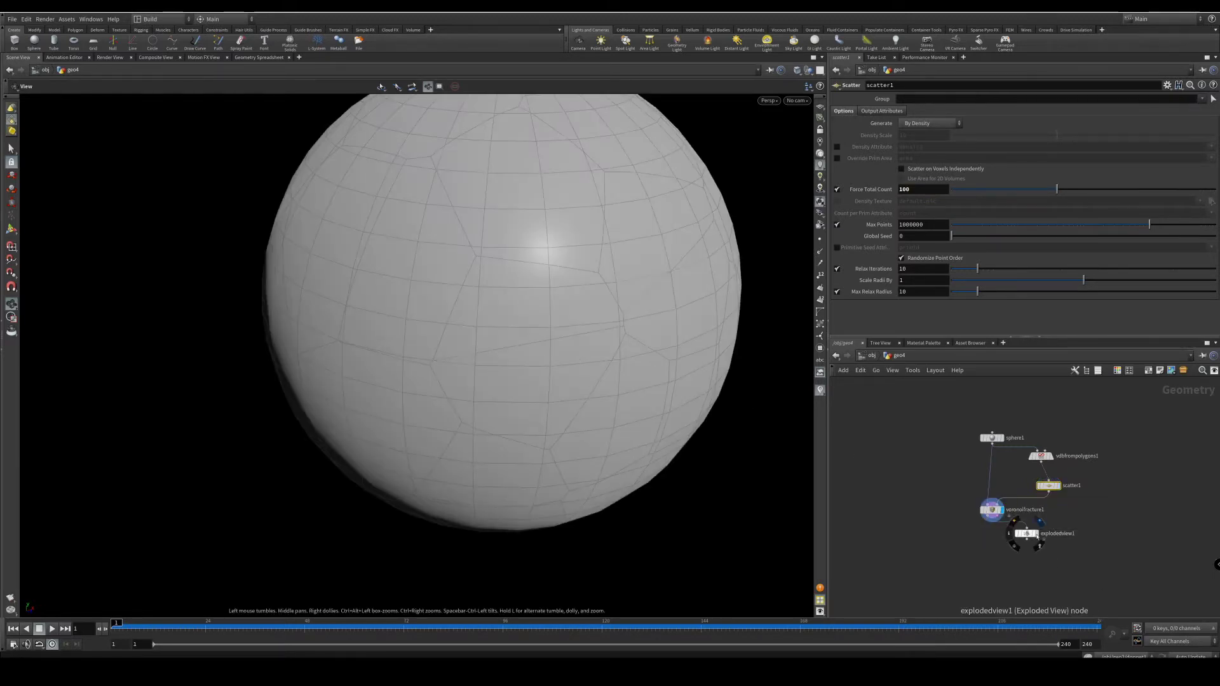
left_click(1038, 523)
left_click_drag(497, 407, 467, 397)
left_click_drag(404, 432, 384, 369)
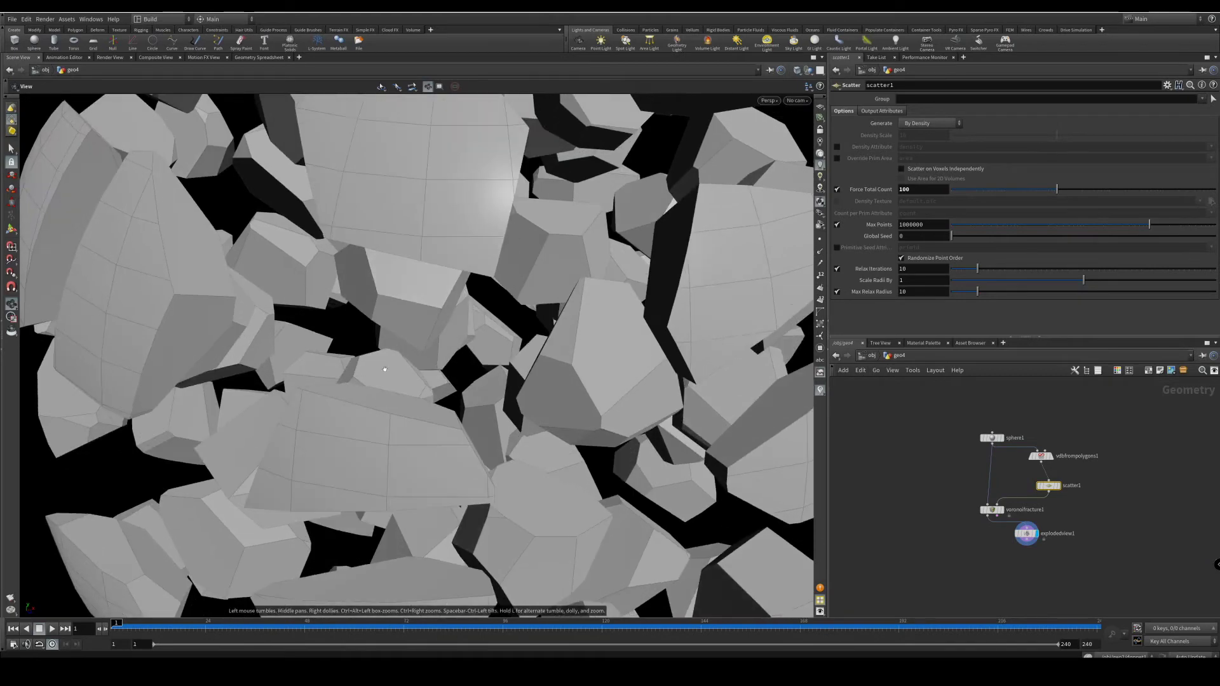
right_click_drag(384, 369, 310, 365)
mouse_move(310, 364)
left_mouse_down()
mouse_move(331, 366)
mouse_move(309, 362)
left_mouse_up()
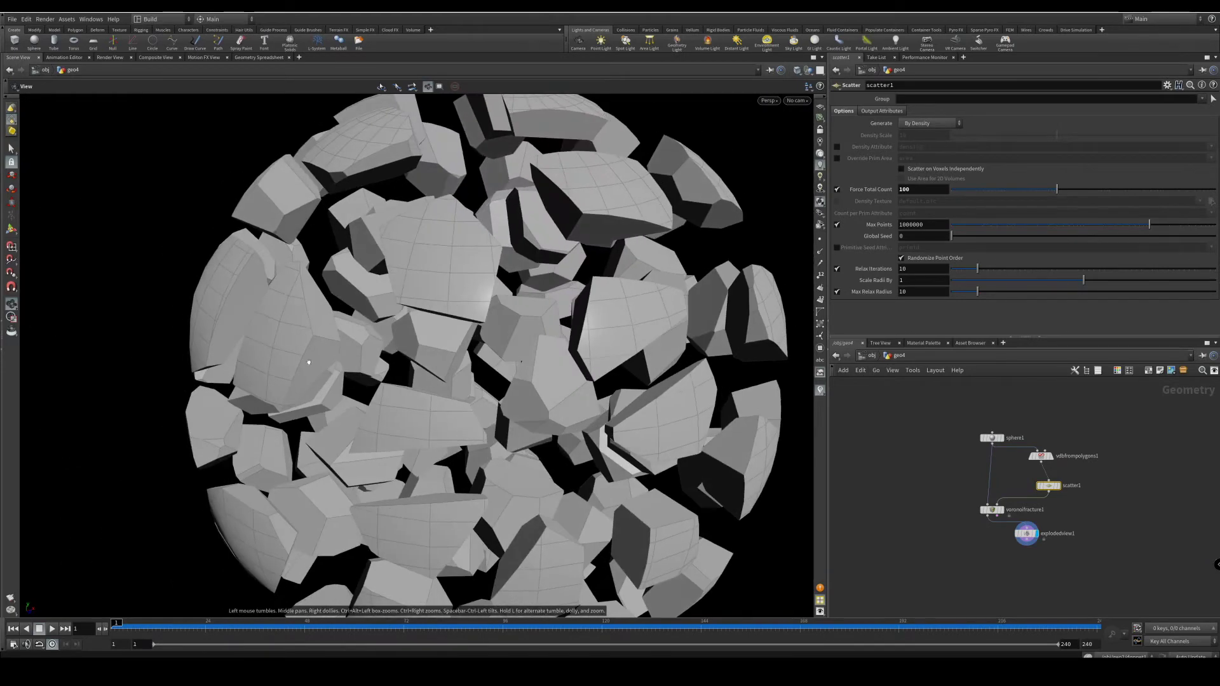
left_click_drag(443, 407, 534, 409)
mouse_move(993, 439)
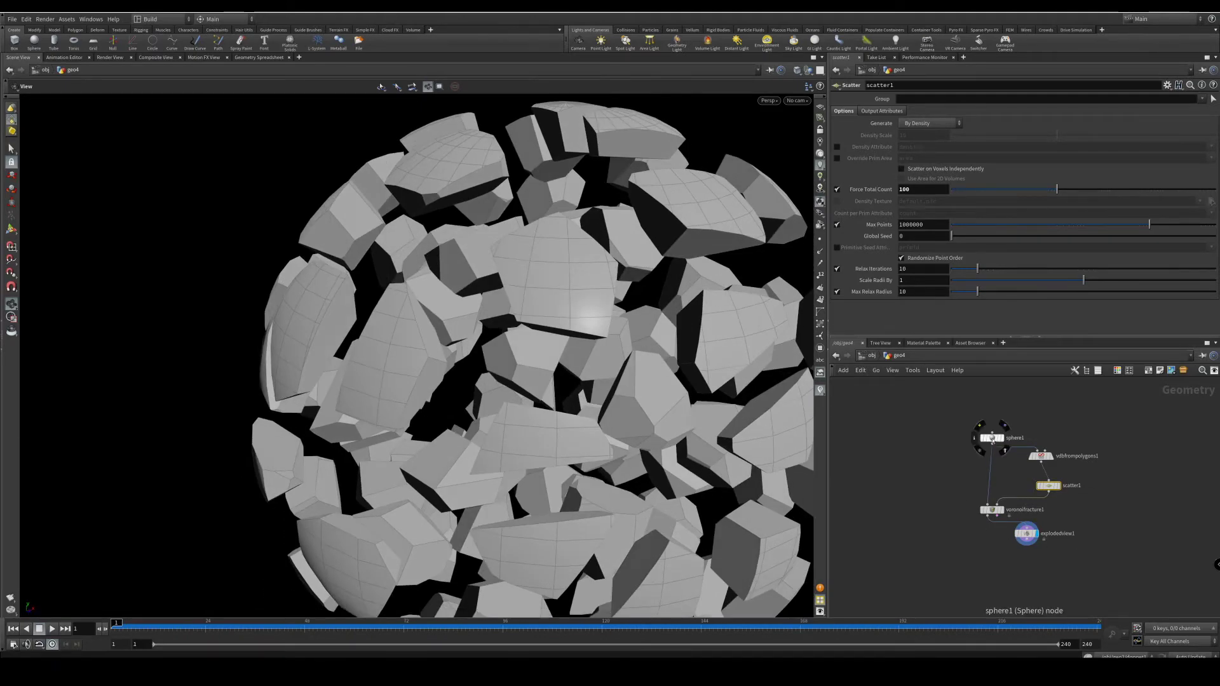
- Duplicate the sphere node into an empty area of the network and display the copy
left_click_drag(992, 438, 879, 436, "alt")
key("r")
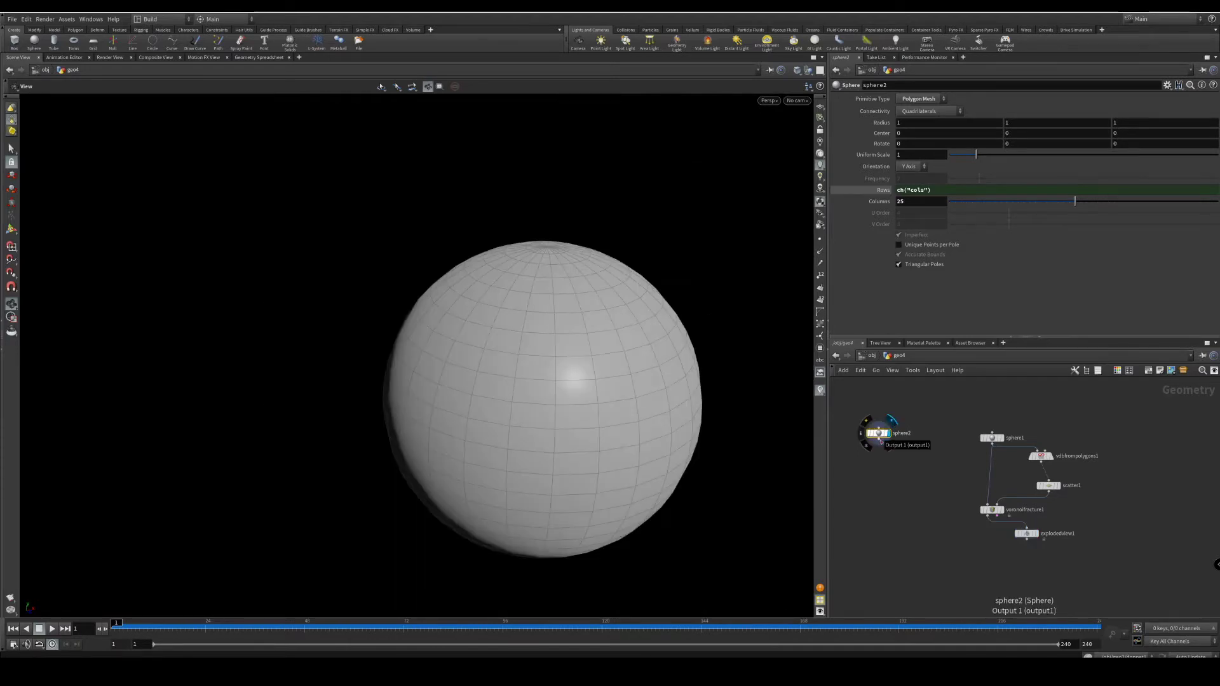
left_click_drag(881, 441, 872, 442)
- Add a Boolean Fracture node below the duplicated sphere and connect the sphere to its first input
key("Tab")
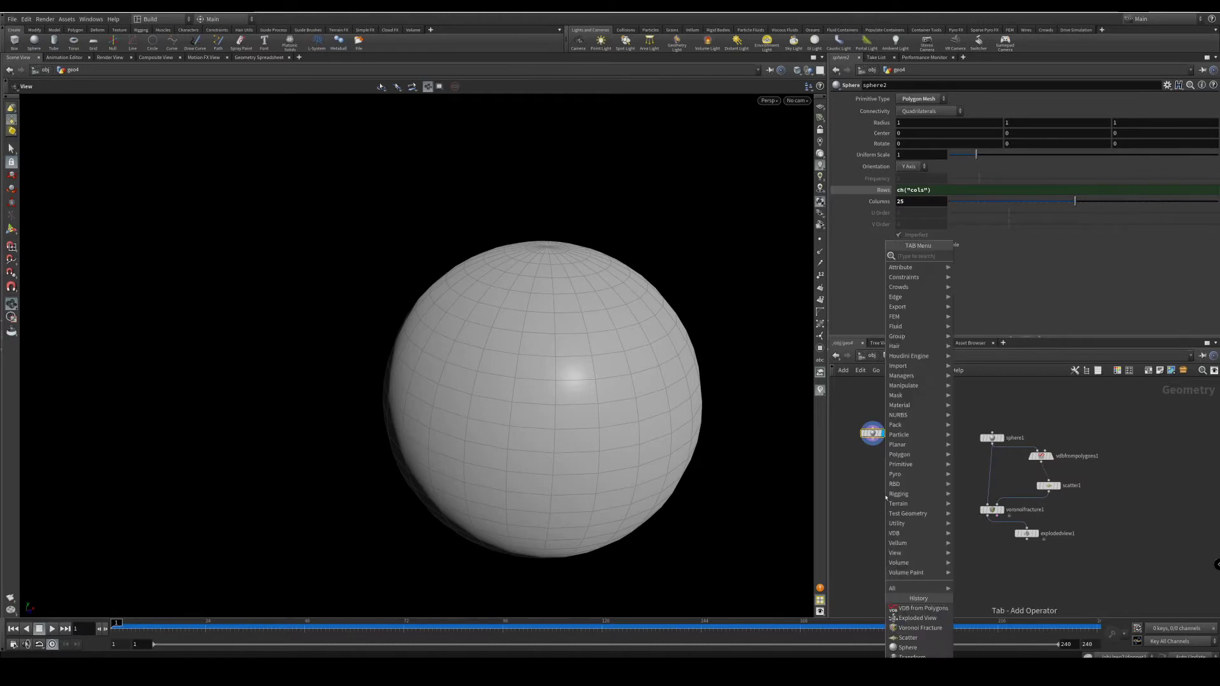
type("boolean")
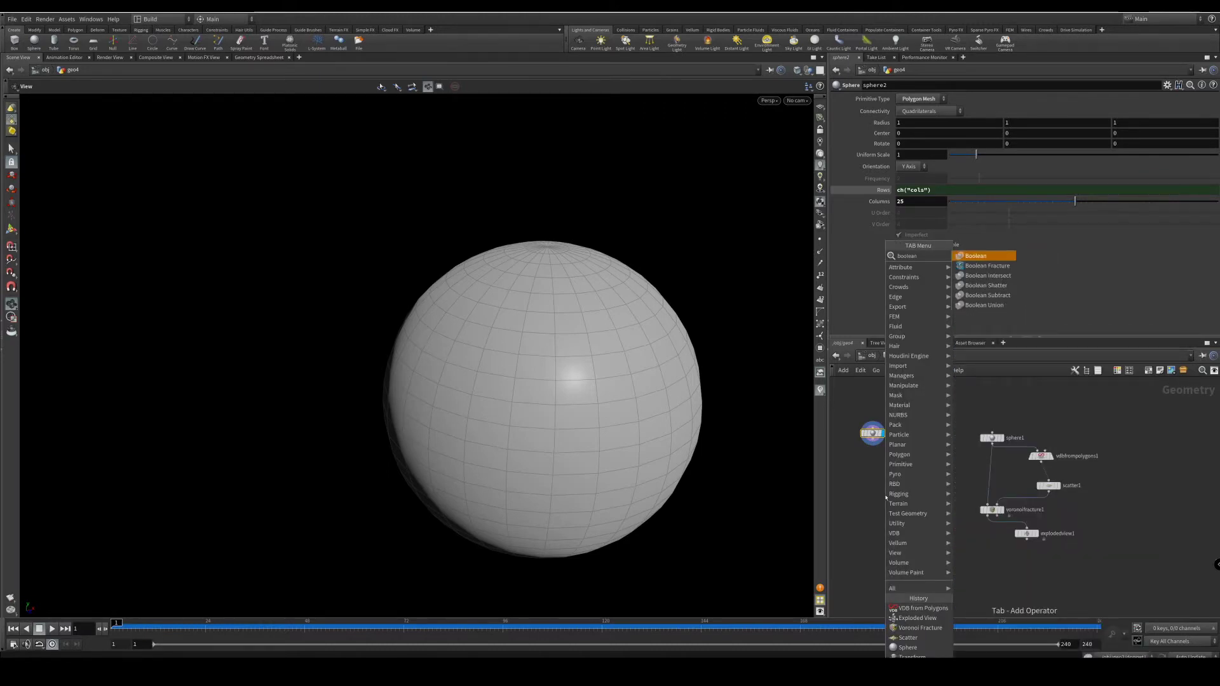
key("Down")
key("Return")
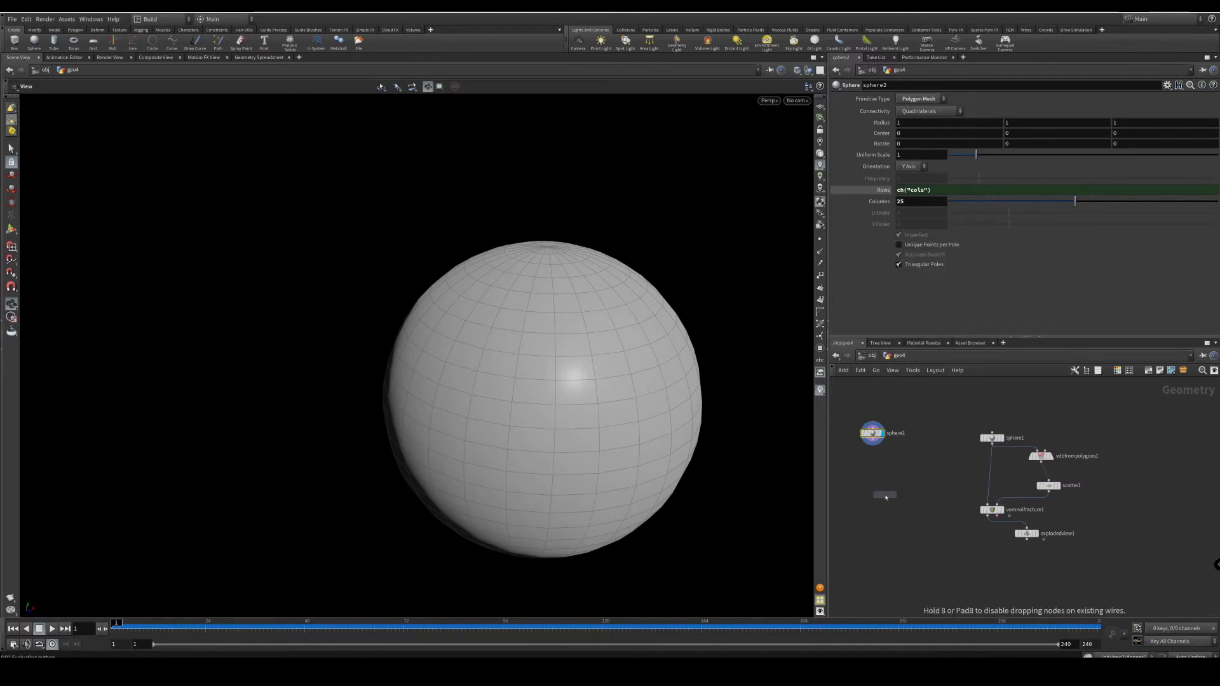
left_click(886, 496)
scroll(885, 495, "up", 3)
left_click_drag(863, 410, 876, 485)
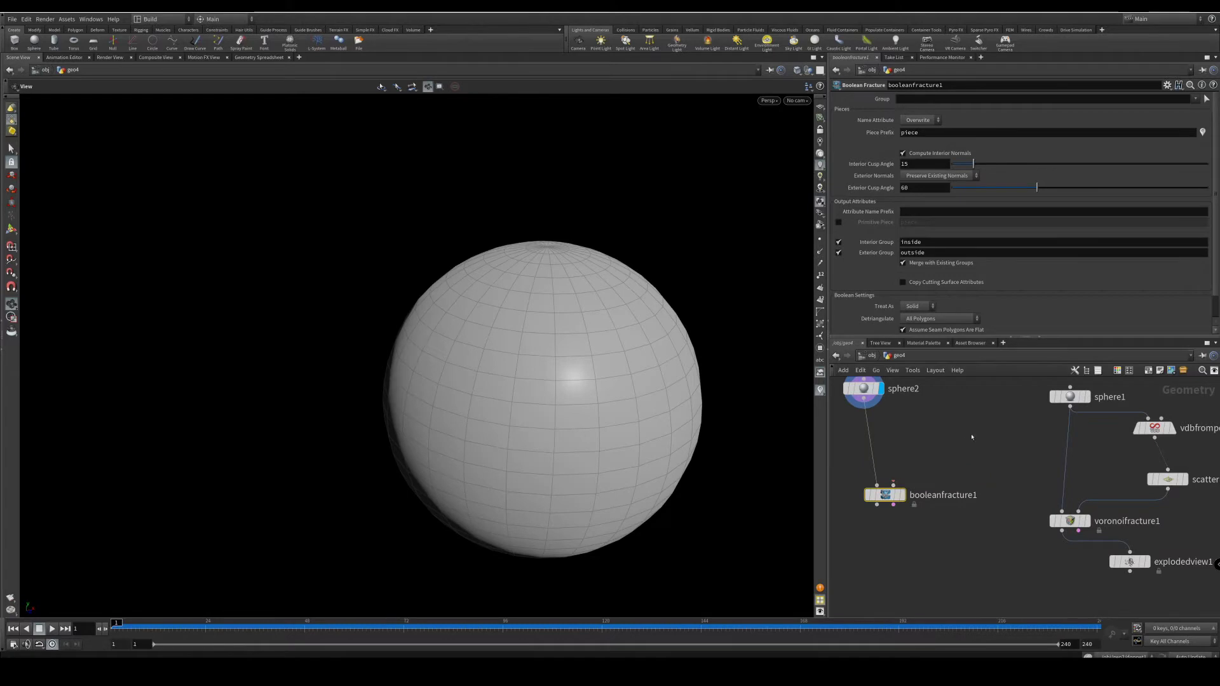
- Template the duplicated sphere, add a Grid node beside it and display the grid
middle_click_drag(957, 395, 945, 443)
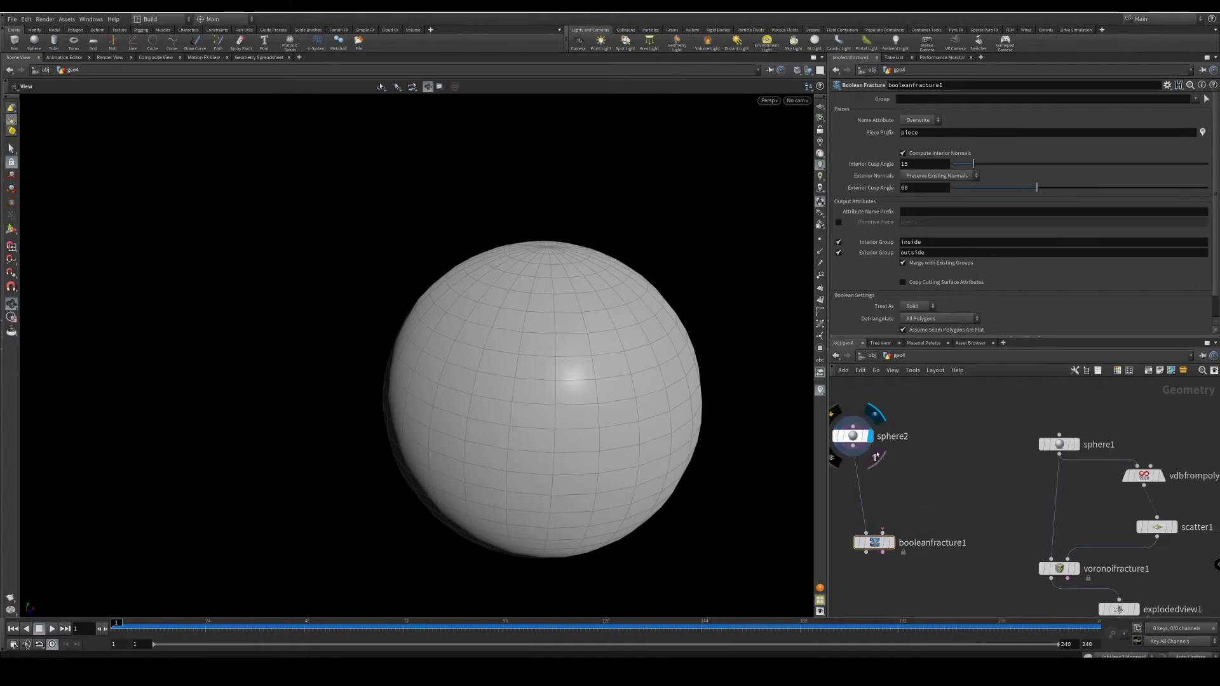
key("Tab")
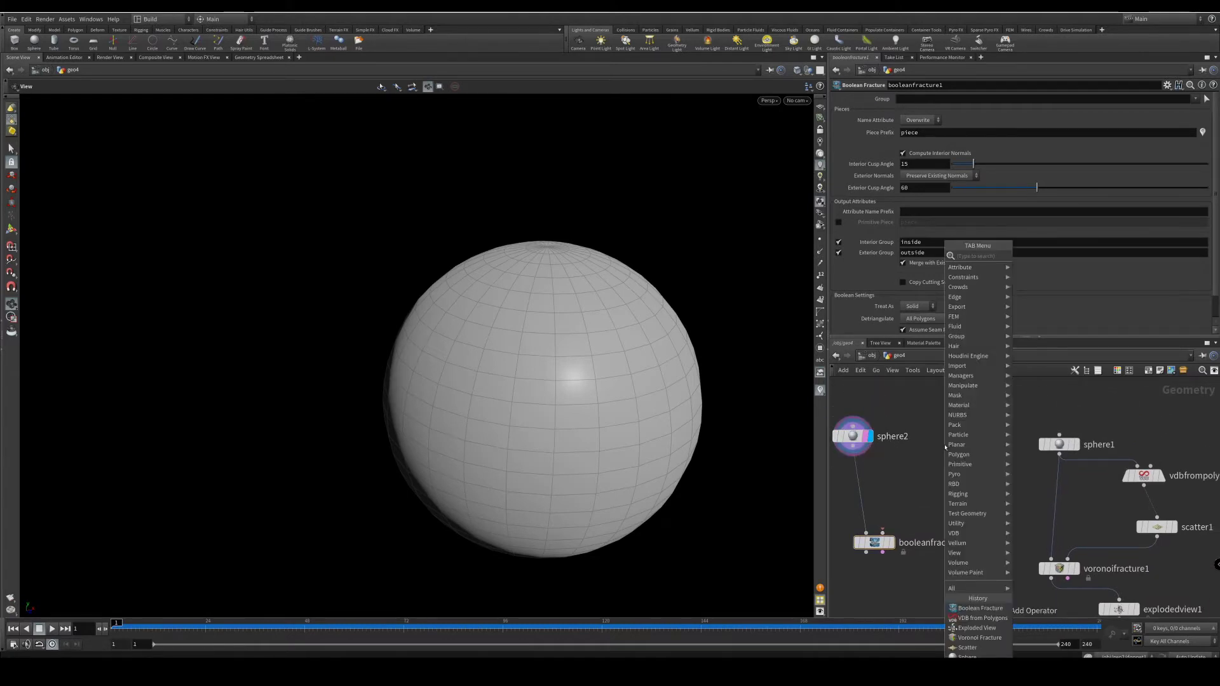
type("girid")
key("Return")
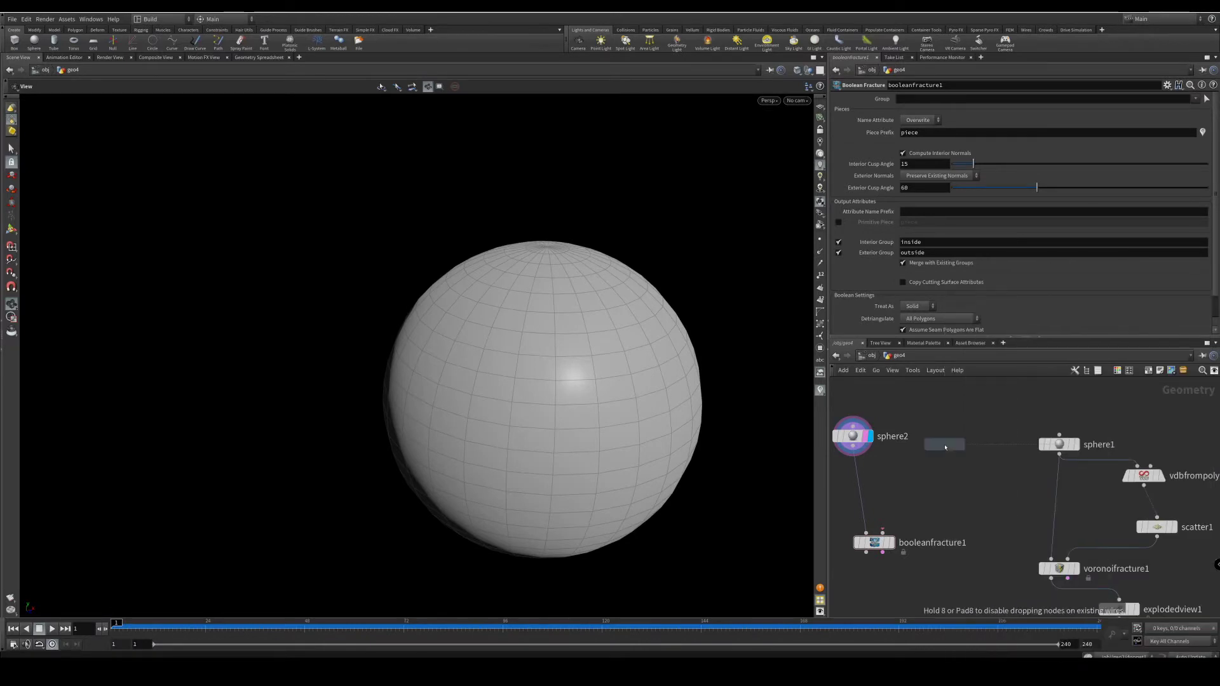
left_click(945, 444)
left_click_drag(945, 445, 945, 436)
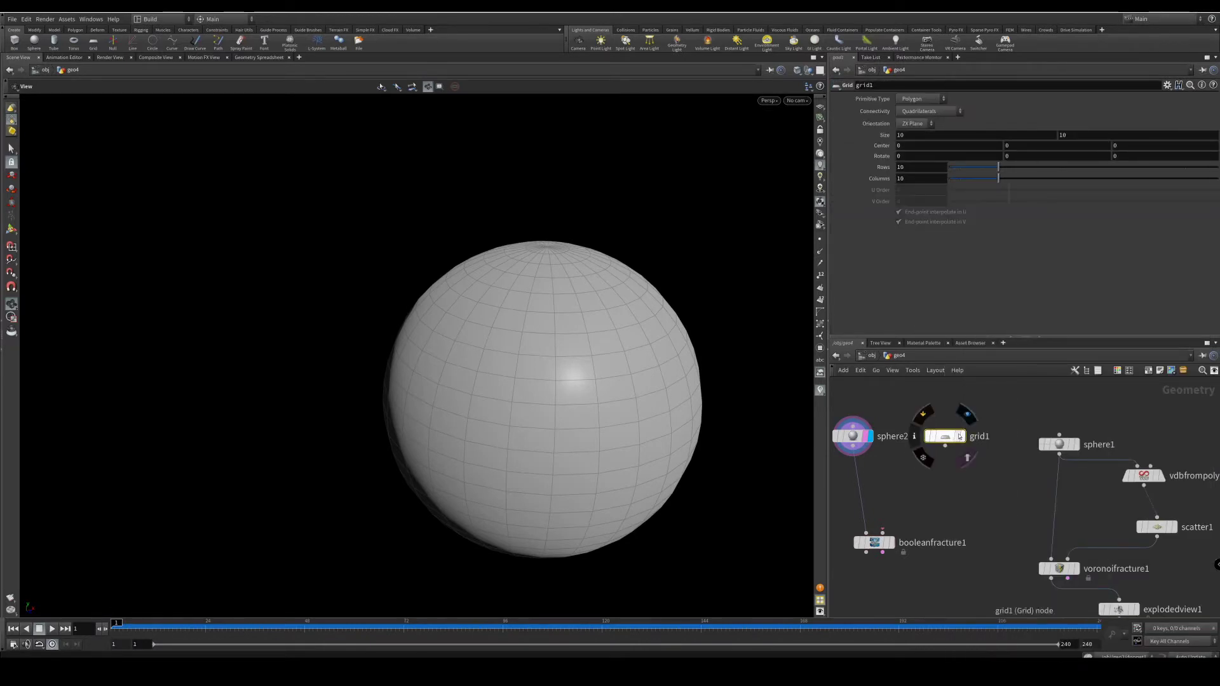
left_click(970, 417)
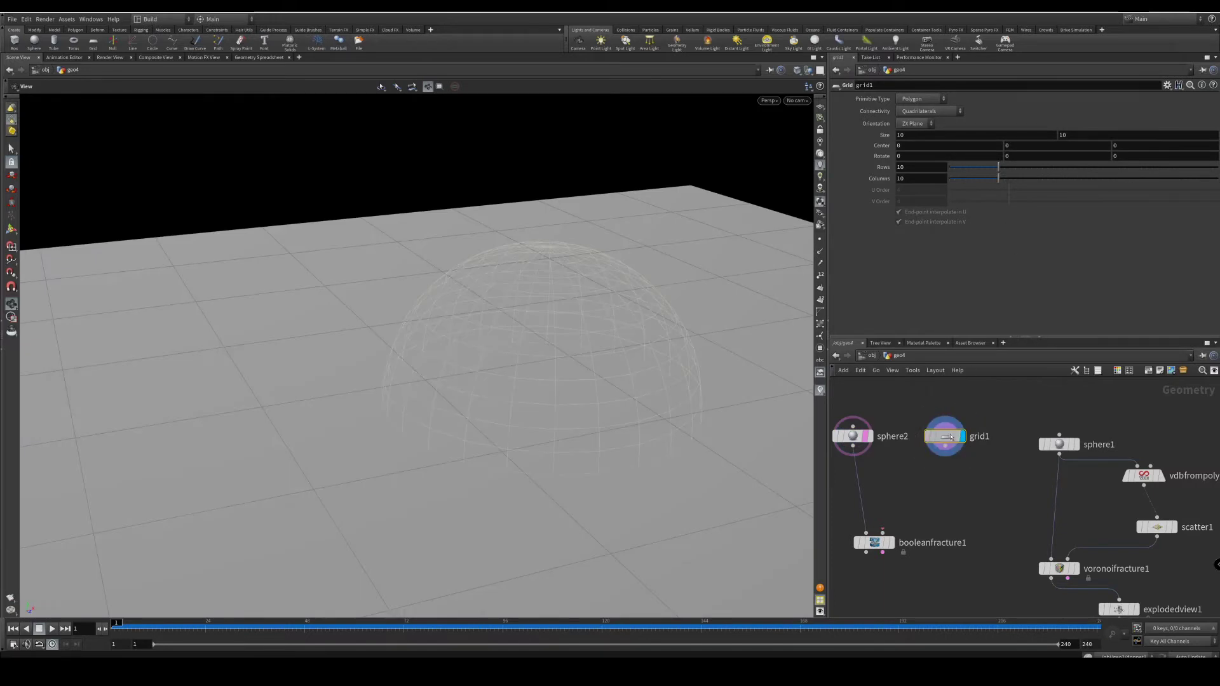
- Append a Mountain node to the grid and display it
left_click_drag(946, 450, 946, 462)
type("mountain")
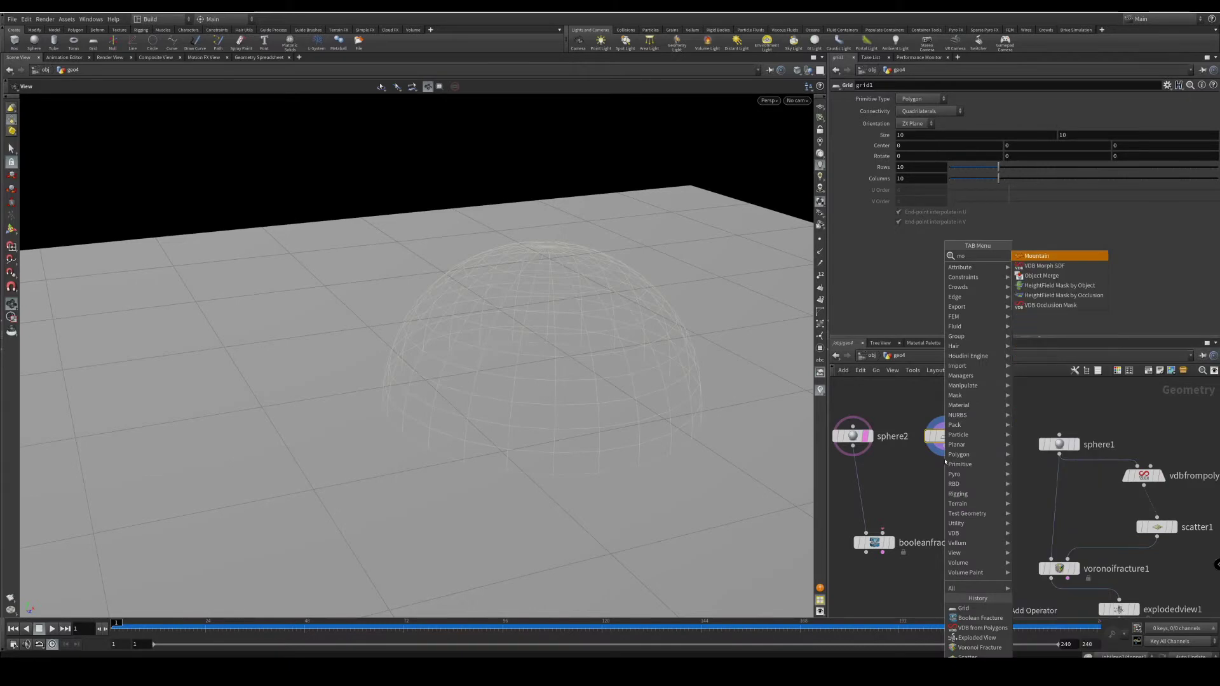
key("Return")
mouse_move(945, 477)
left_click(966, 455)
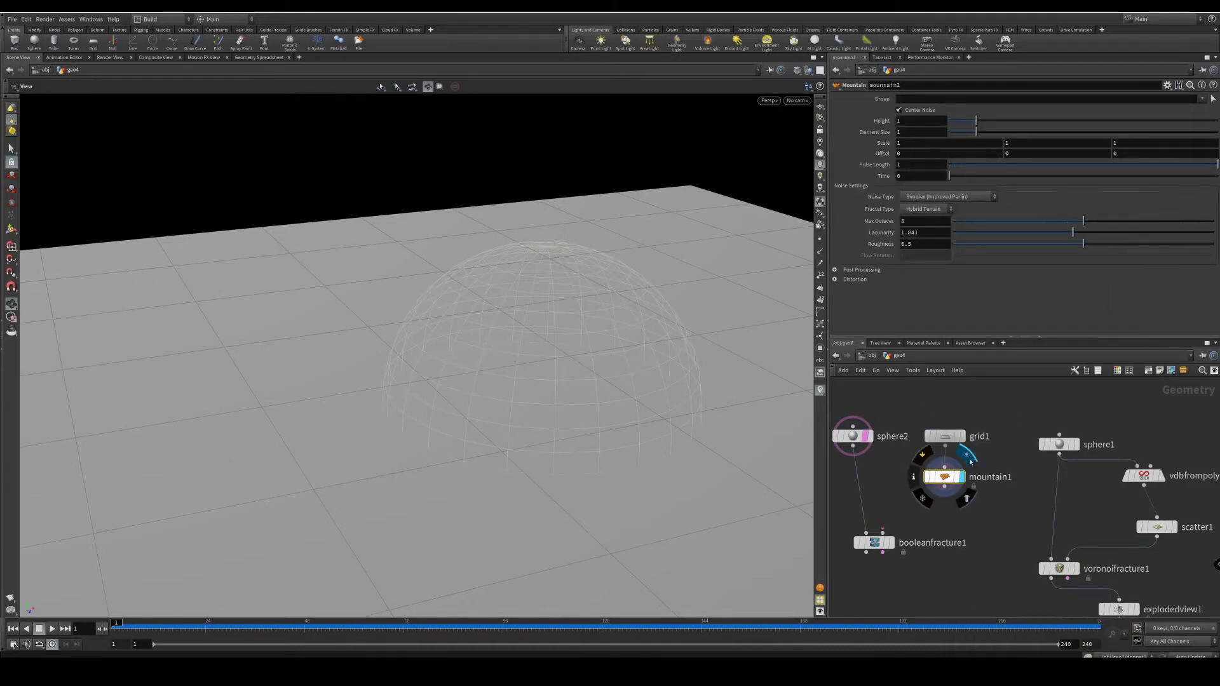
- Link the grid's Rows to its Columns by relative reference and set Columns to 30
left_click(944, 439)
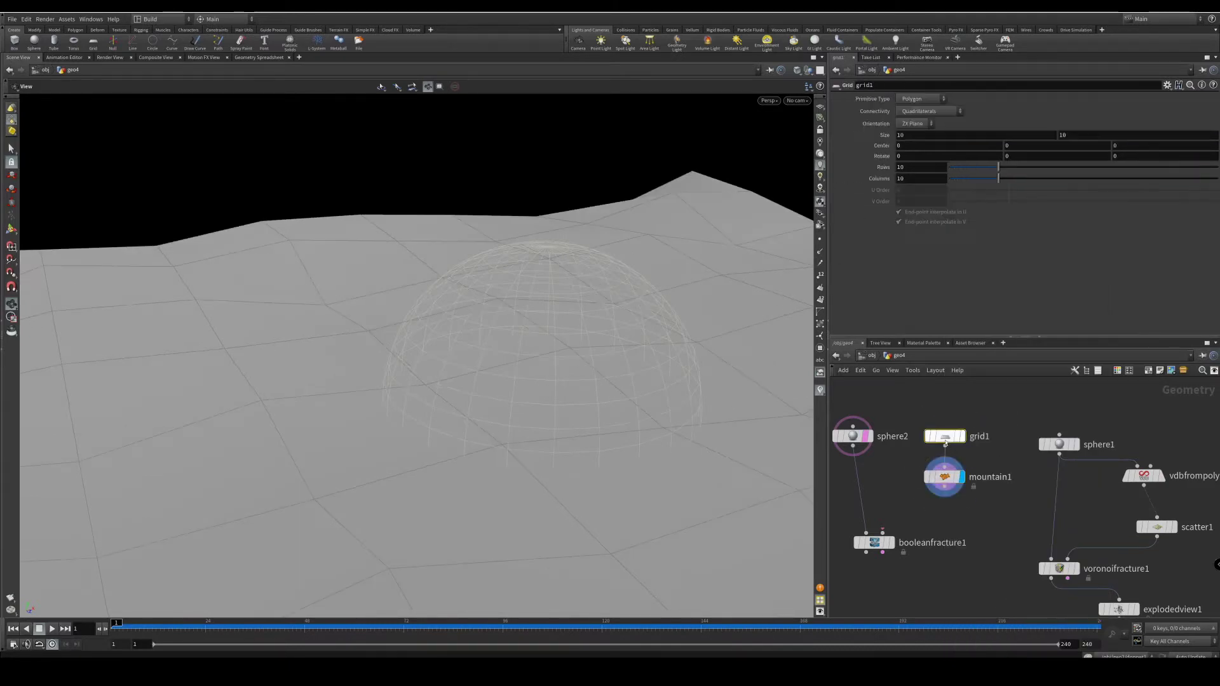
right_click(920, 178)
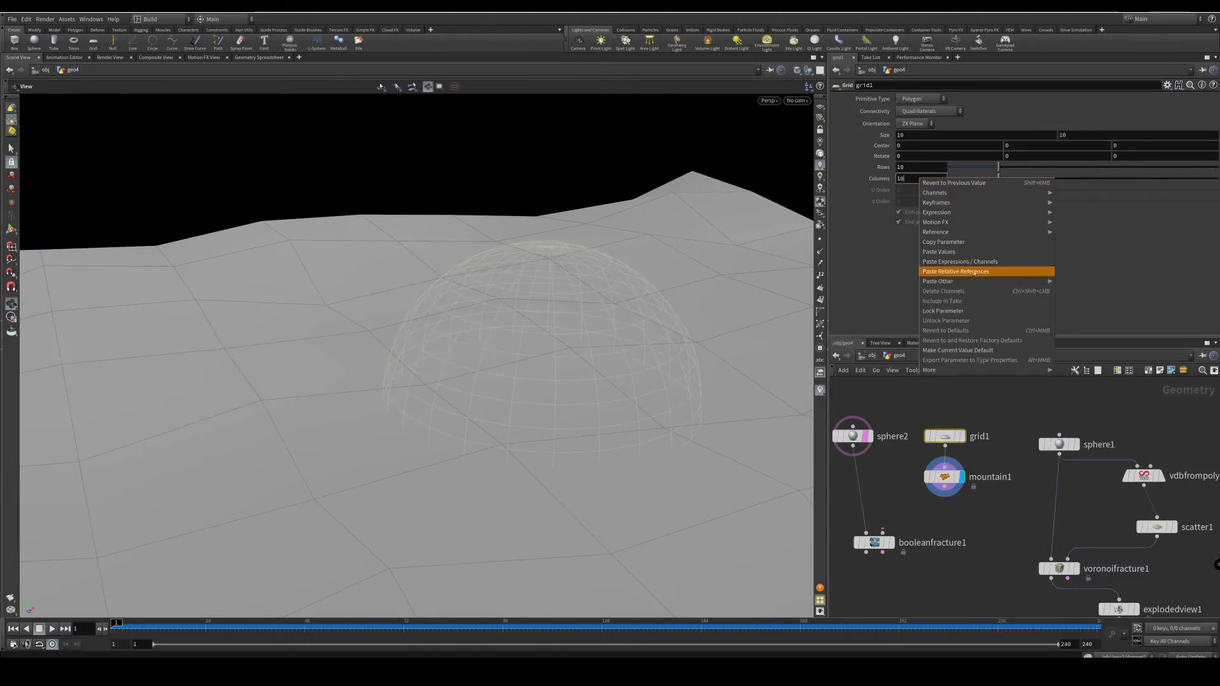
left_click(953, 242)
left_click(920, 169)
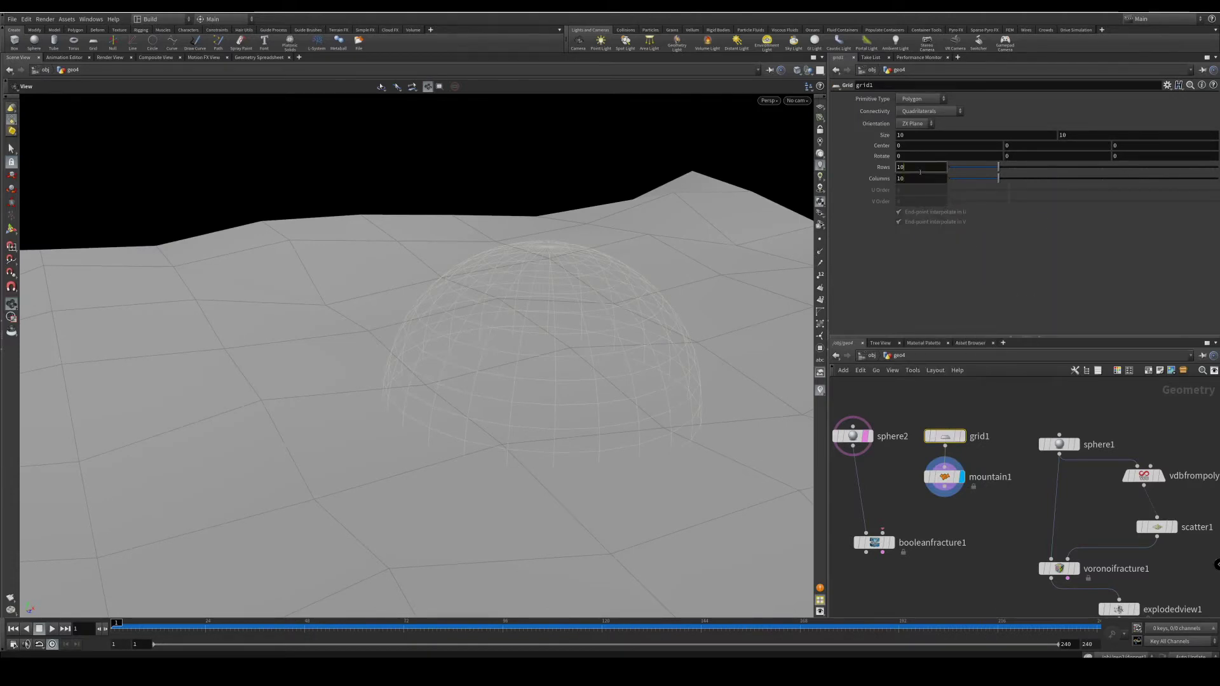
right_click(920, 169)
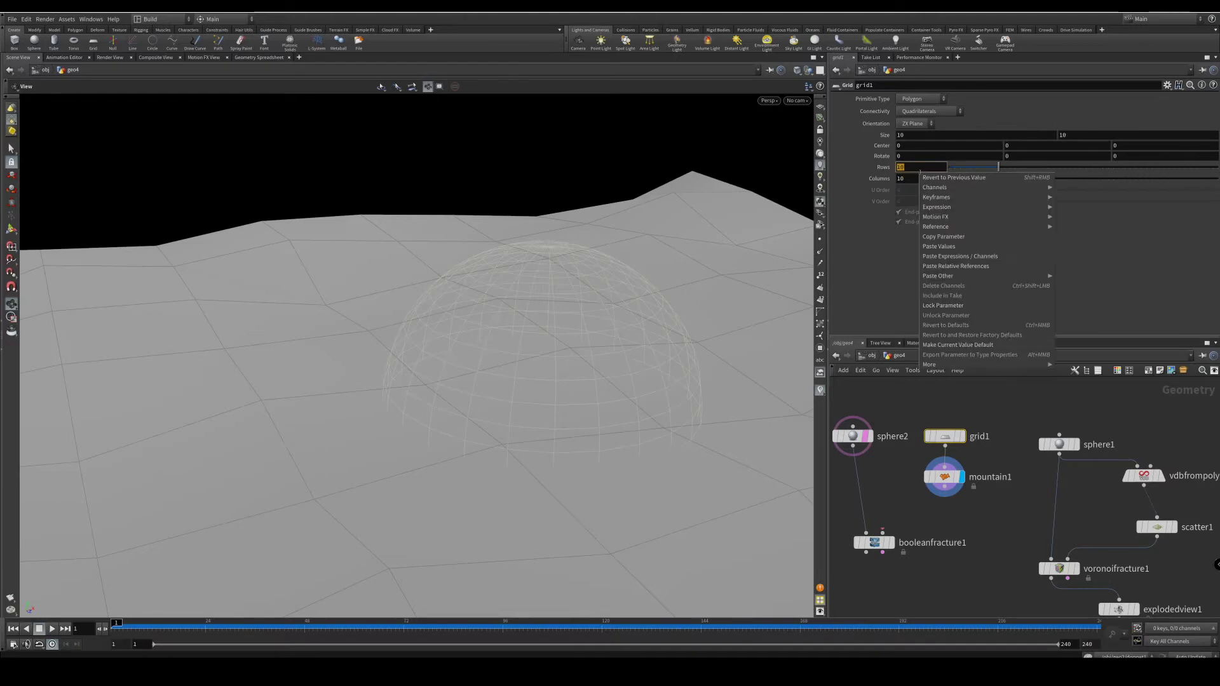
left_click(978, 266)
left_click(920, 178)
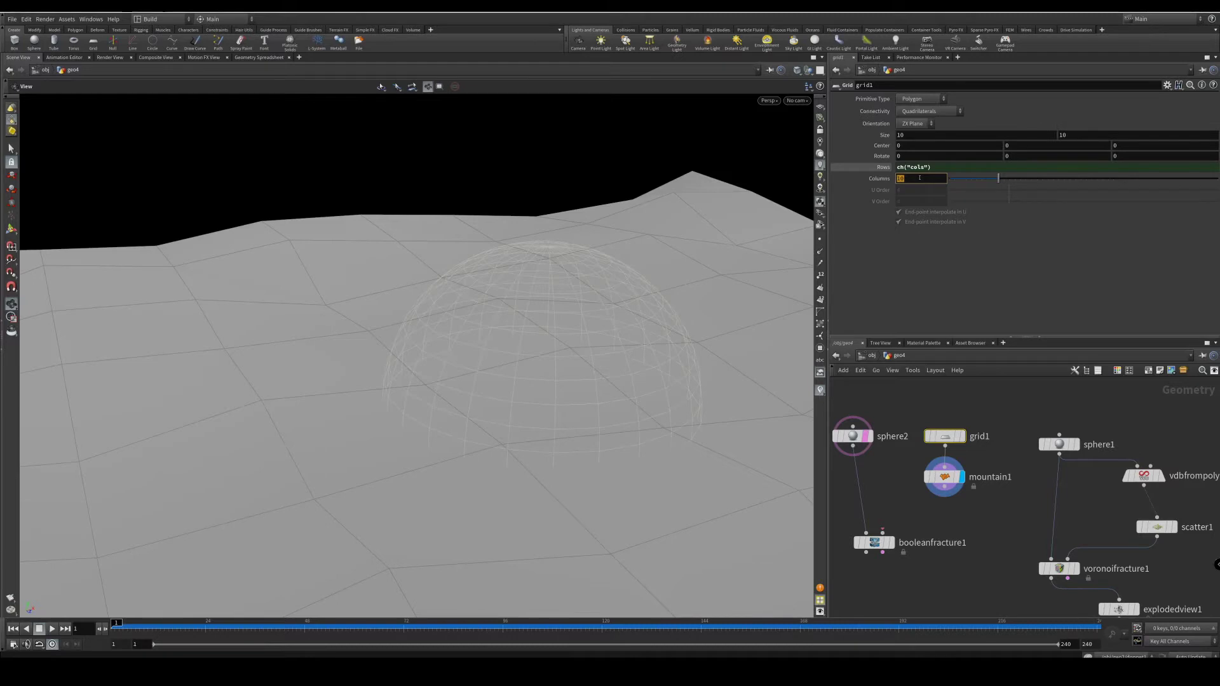
type("30")
key("Return")
- Set the Mountain node's Height to .4 and its Element Size to about 2.51
left_click(944, 477)
left_click(922, 120)
type(".2")
key("Return")
left_click(928, 123)
type("4")
key("Return")
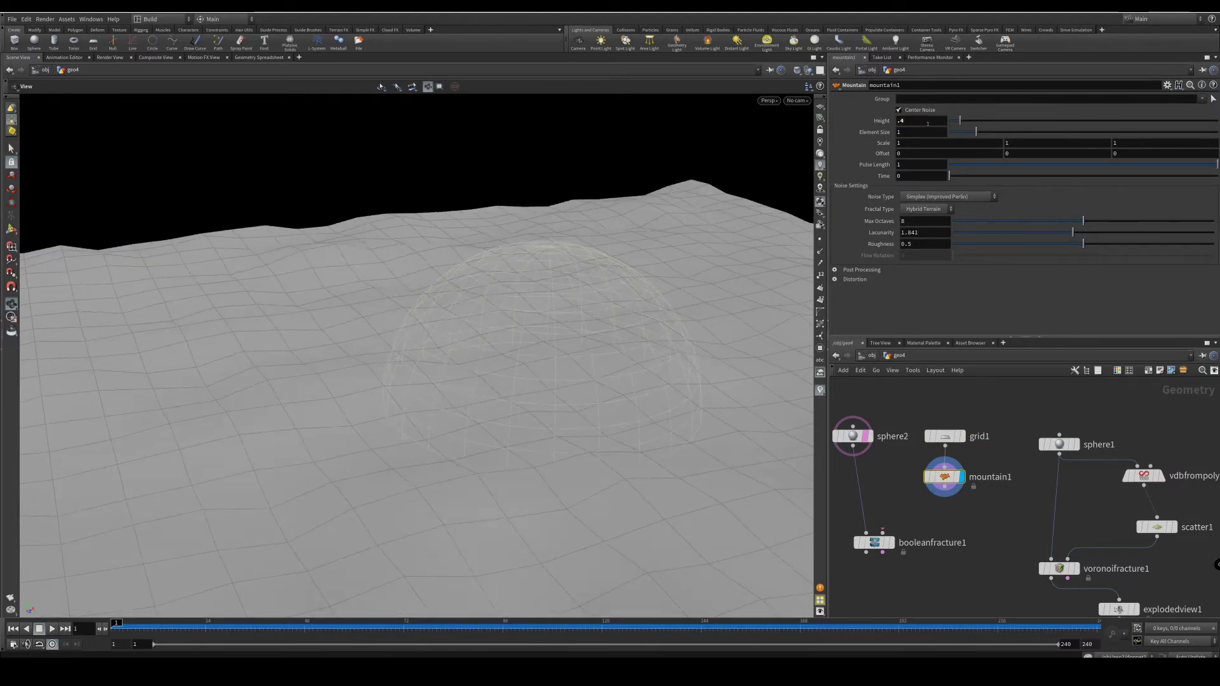
left_click_drag(976, 131, 1017, 132)
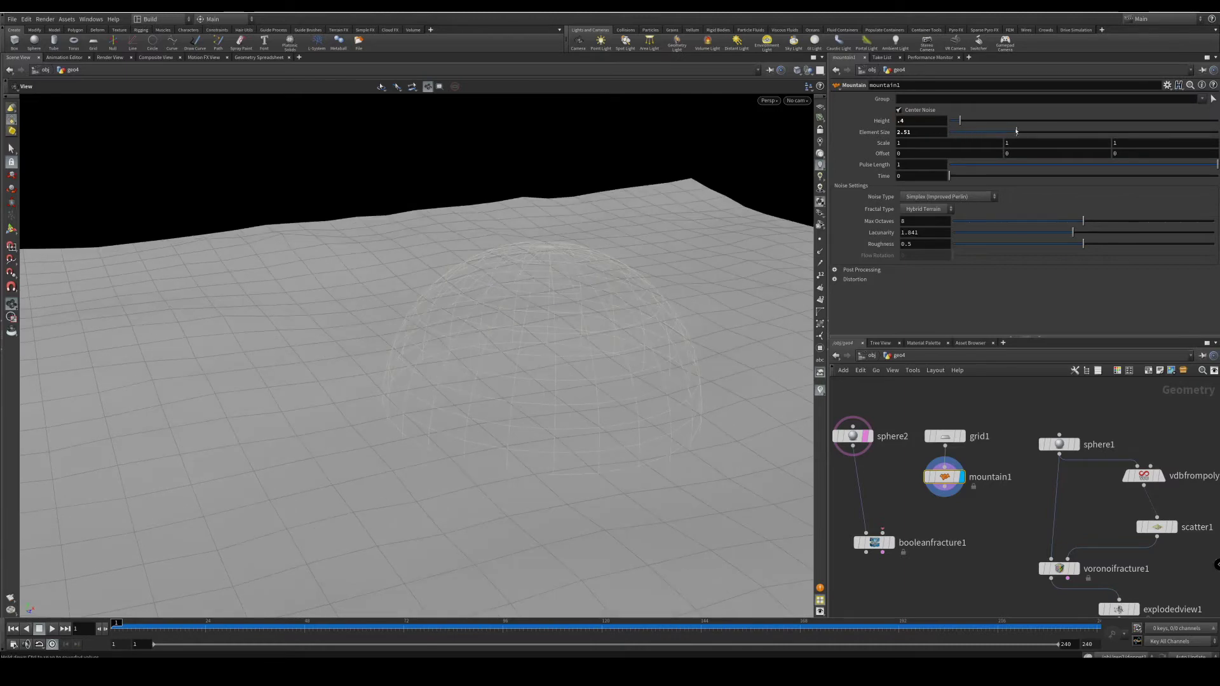
- Move the Boolean Fracture node down to make room, append a Transform node to the Mountain node and display it
left_click_drag(874, 542, 871, 577)
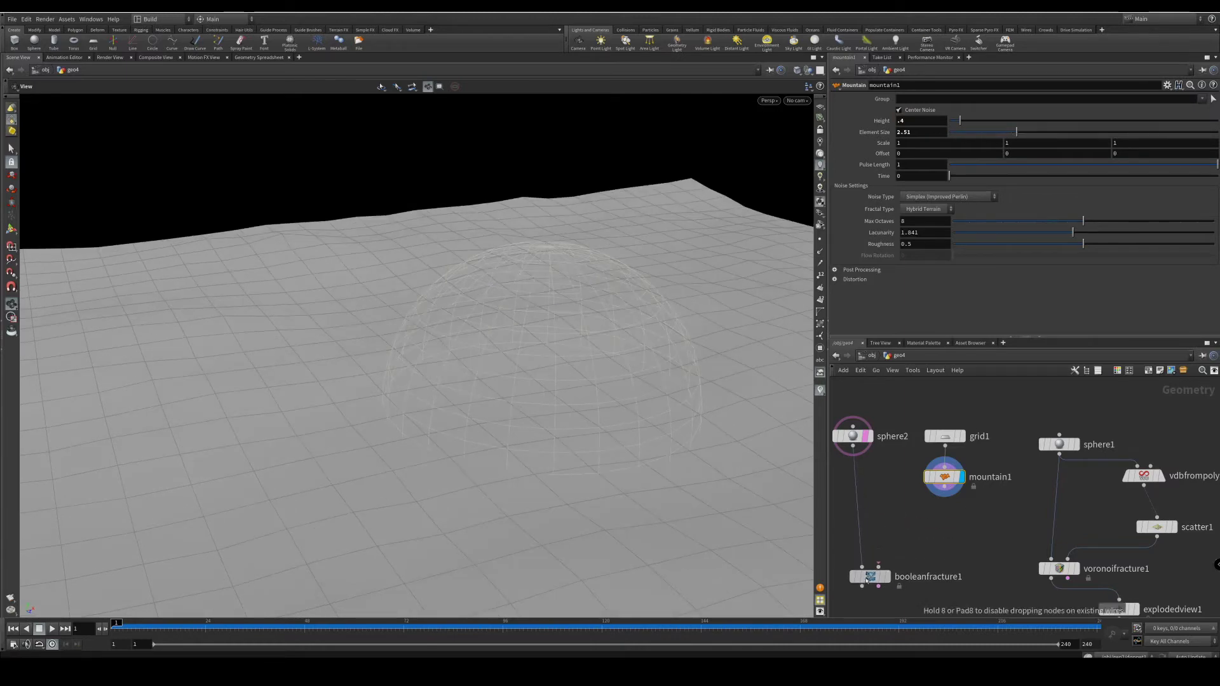
left_click(946, 493)
key("Tab")
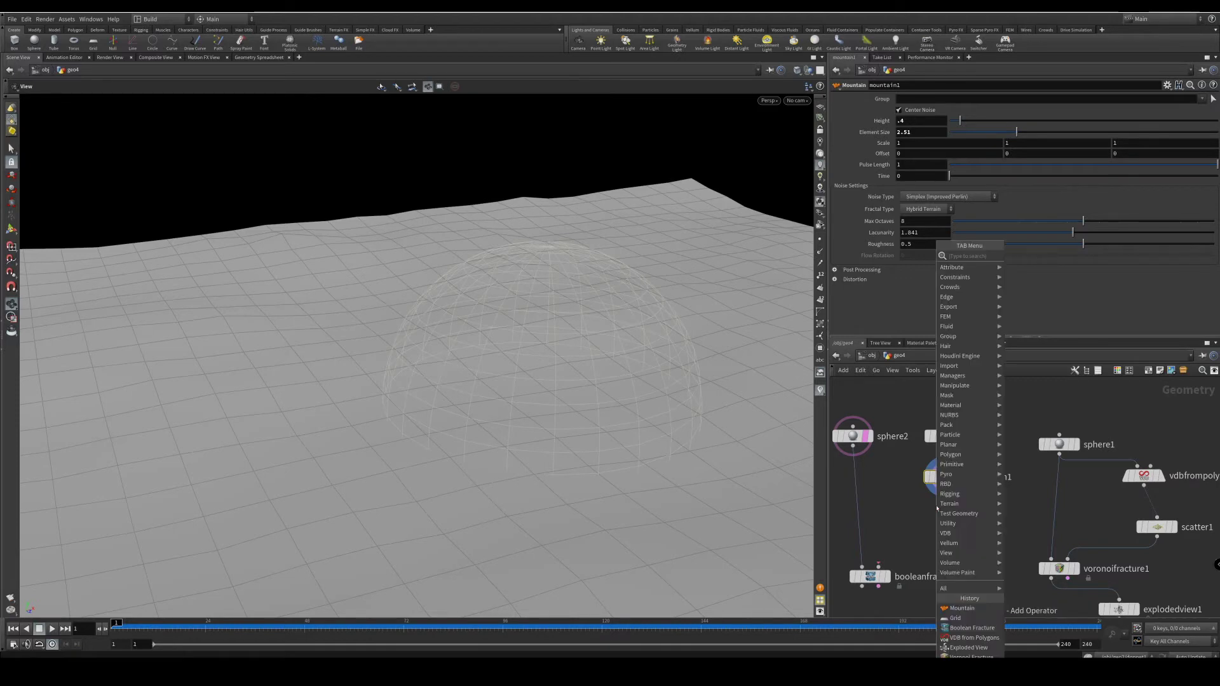
type("tra")
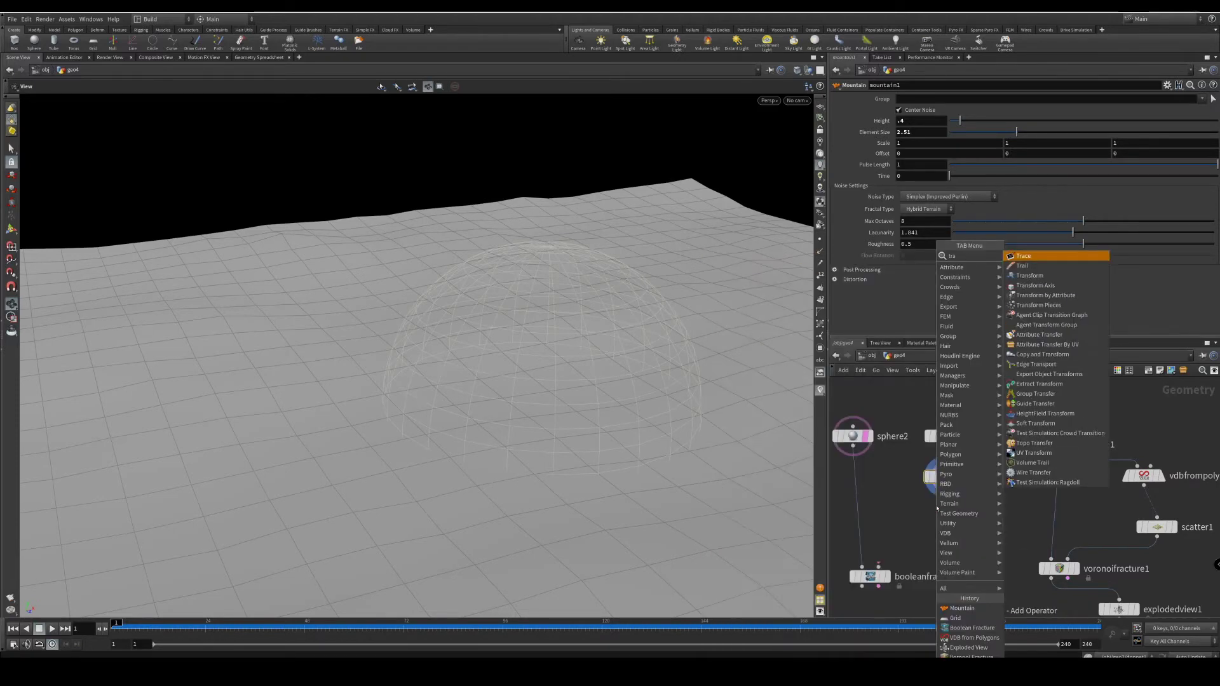
key("Down")
key("Down")
key("Return")
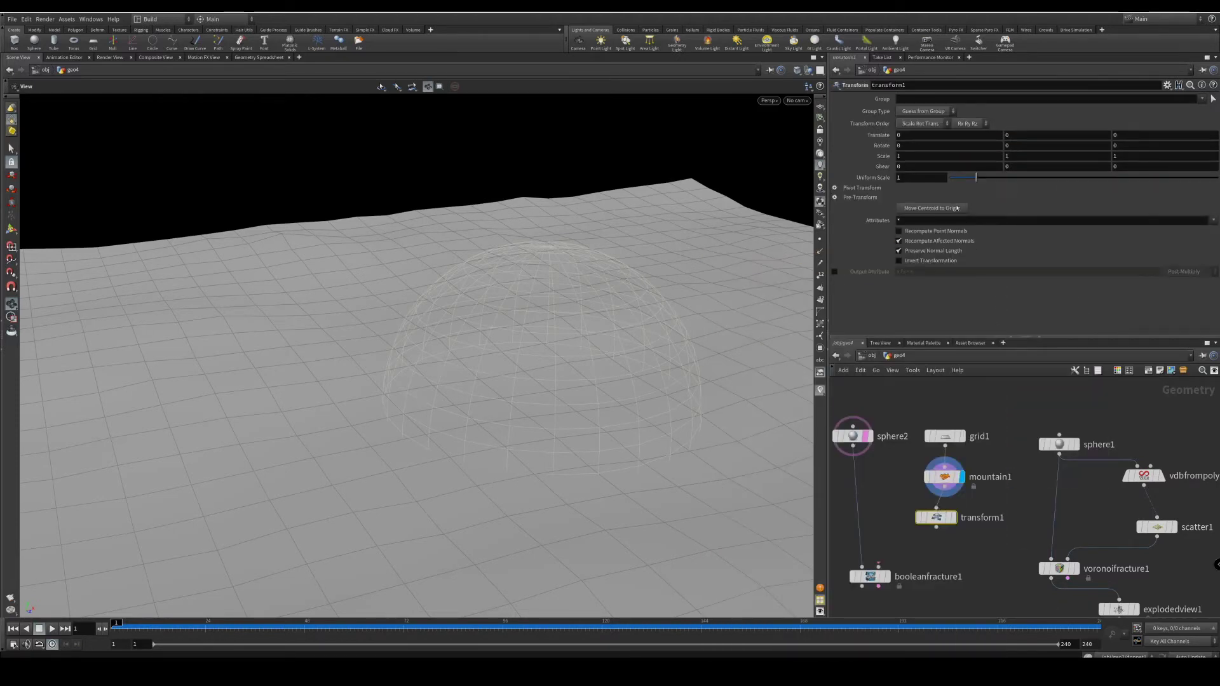
left_click(950, 516)
- Set the Transform node's Uniform Scale to .4 and its X rotation to -20, and check the grid against the sphere
left_click(861, 187)
left_click(919, 178)
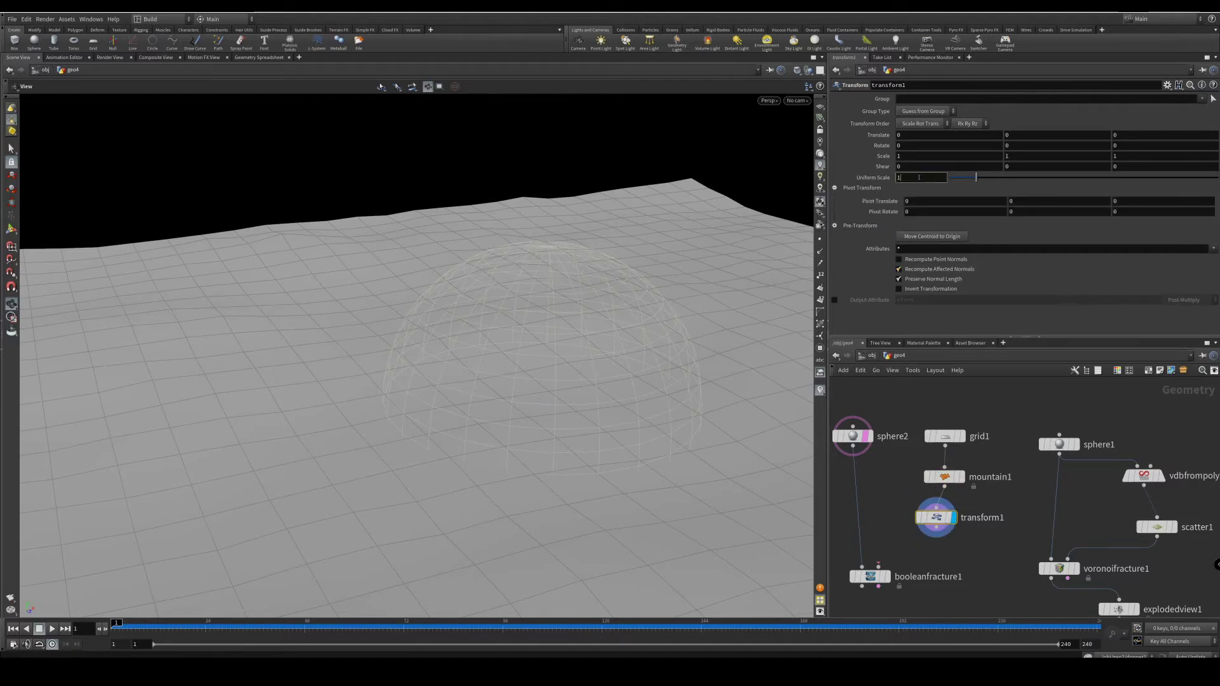
type(".4")
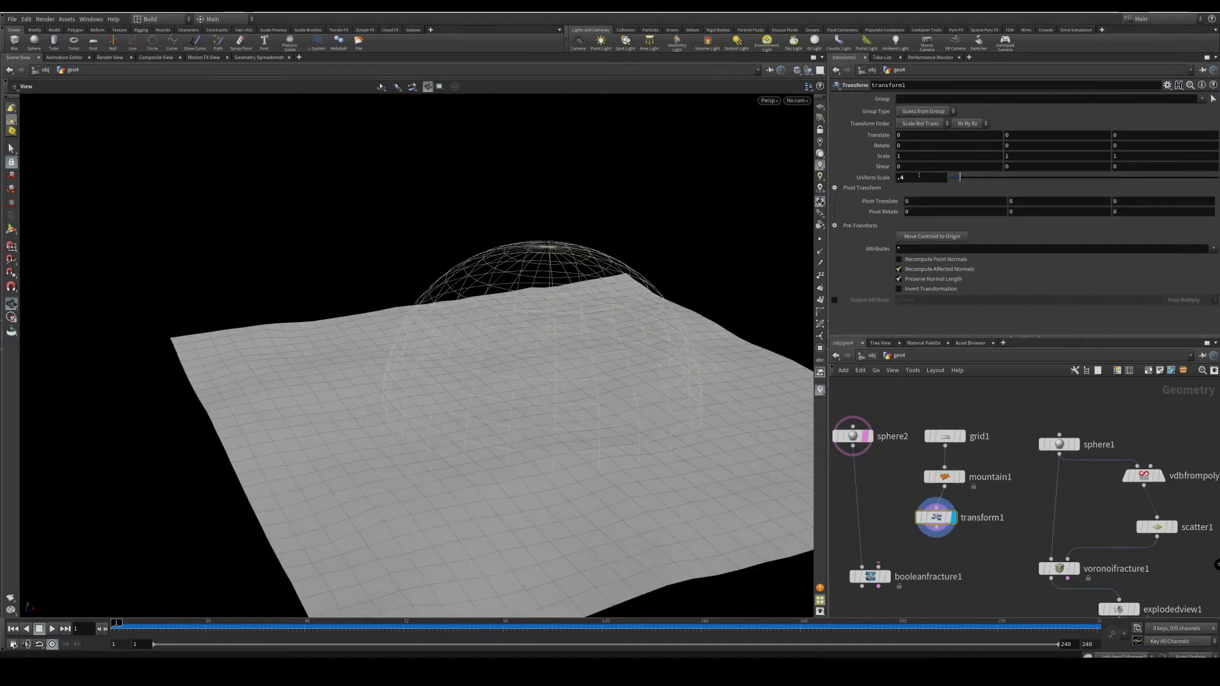
left_click(975, 145)
type("-20")
key("Return")
left_click_drag(661, 356, 561, 468)
- Connect the Transform to the Boolean Fracture's second input, turn off the sphere's template display, and display the Boolean Fracture to inspect the cut
middle_click_drag(967, 526, 1021, 487)
left_click_drag(925, 538, 989, 497)
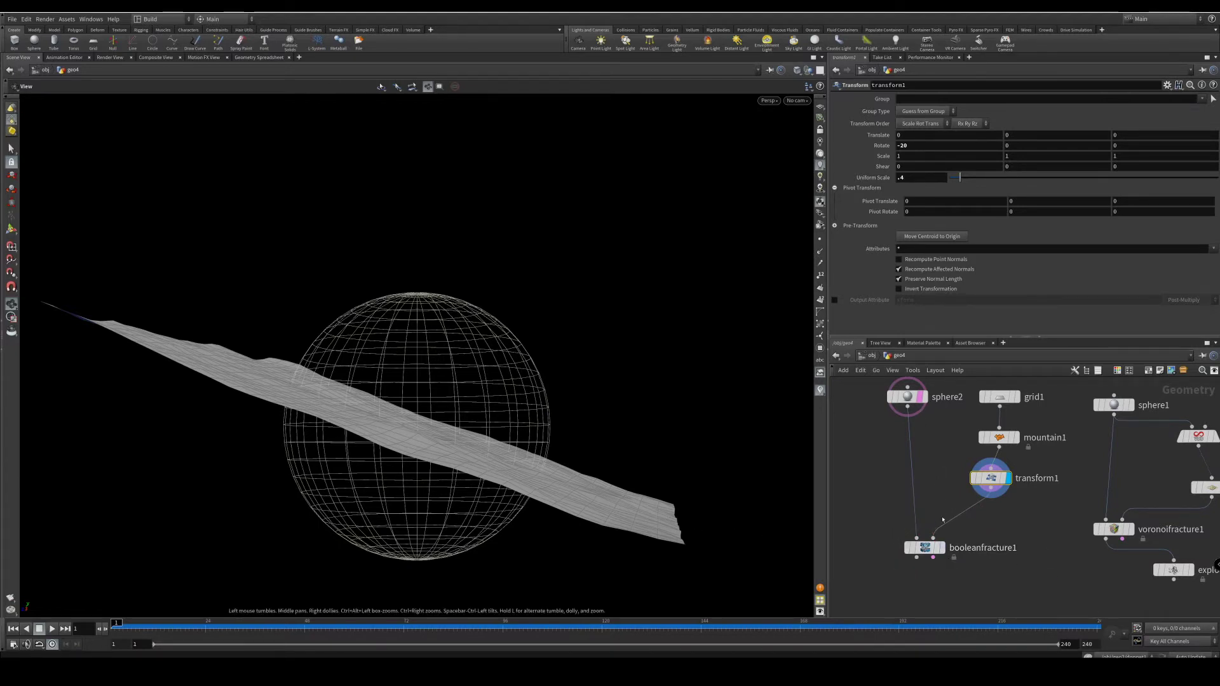
left_click(928, 422)
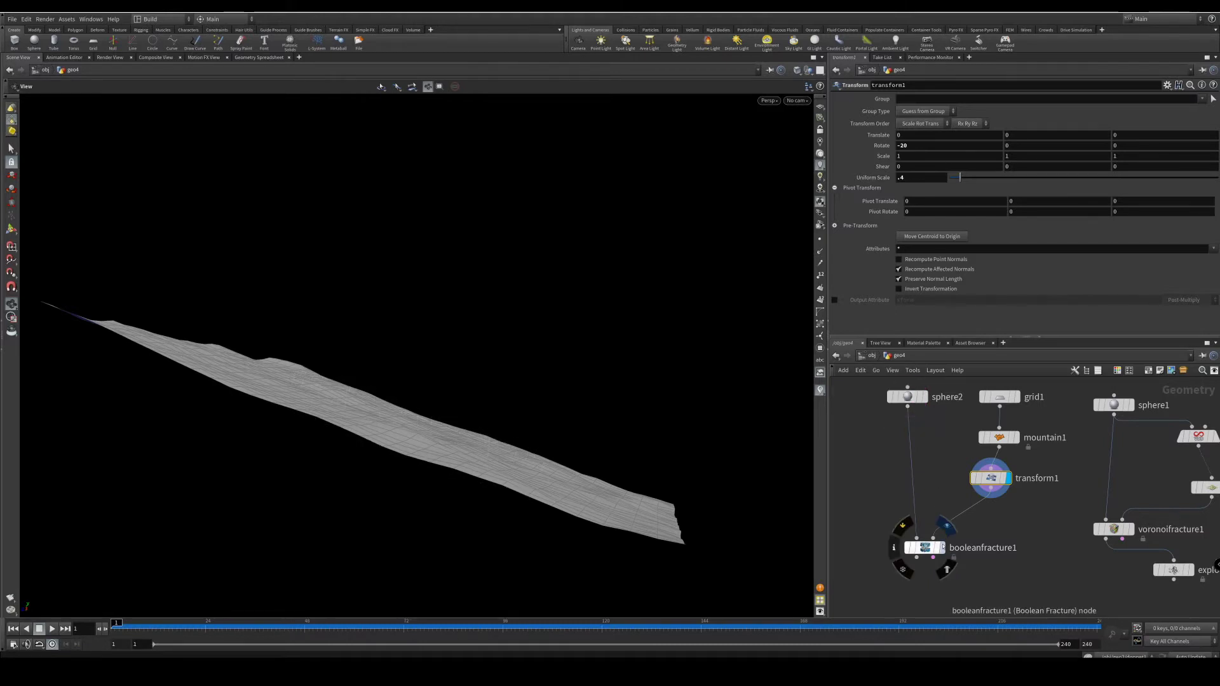
left_click(943, 547)
left_click_drag(478, 461, 430, 474)
left_click_drag(468, 422, 477, 454)
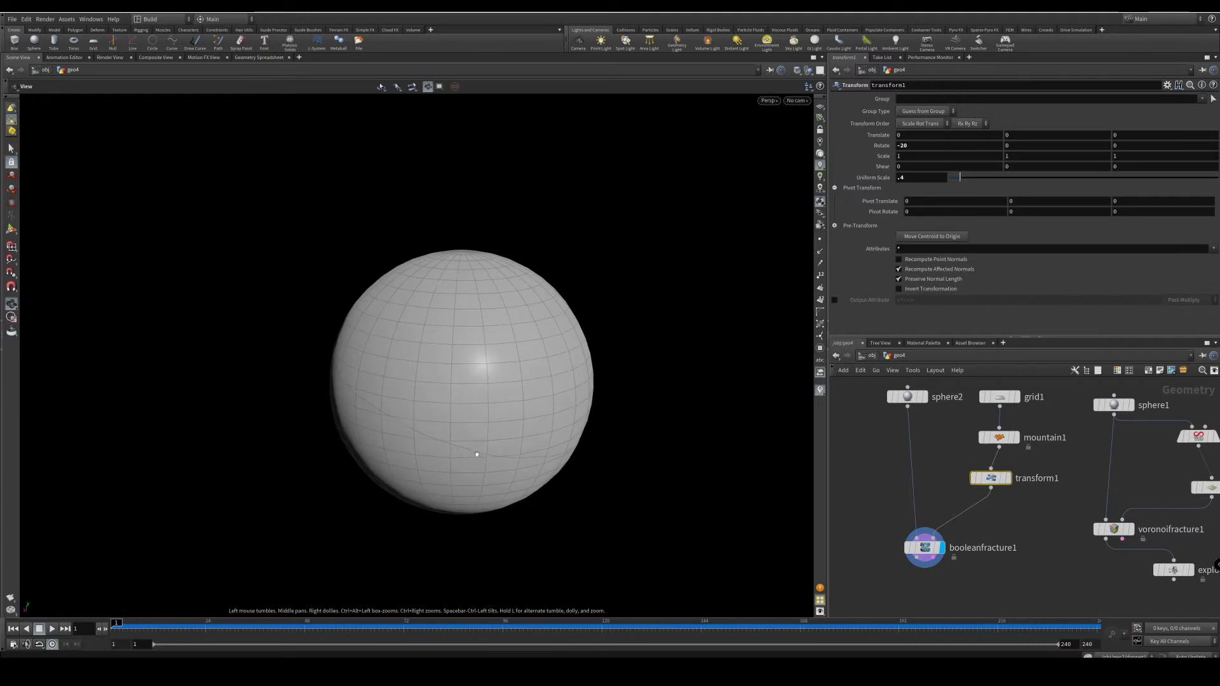
left_click_drag(707, 473, 782, 521)
- Append an Exploded View node to the Boolean Fracture and display it
left_click(922, 565)
key("Tab")
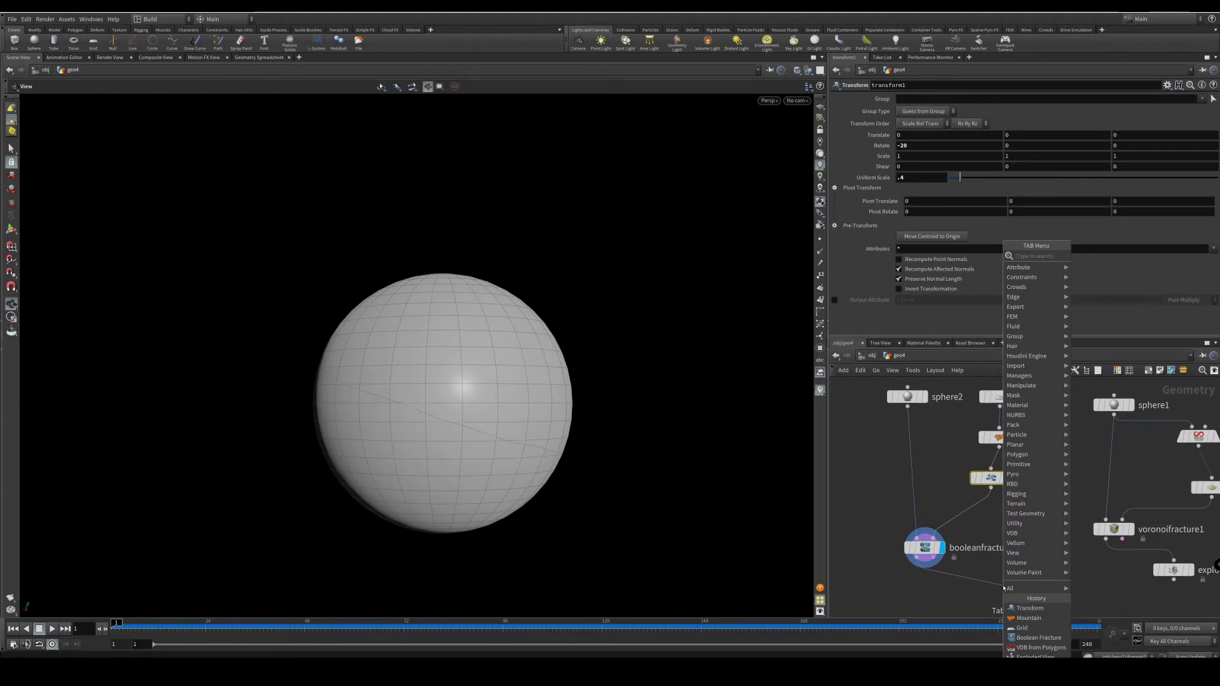
type("expl")
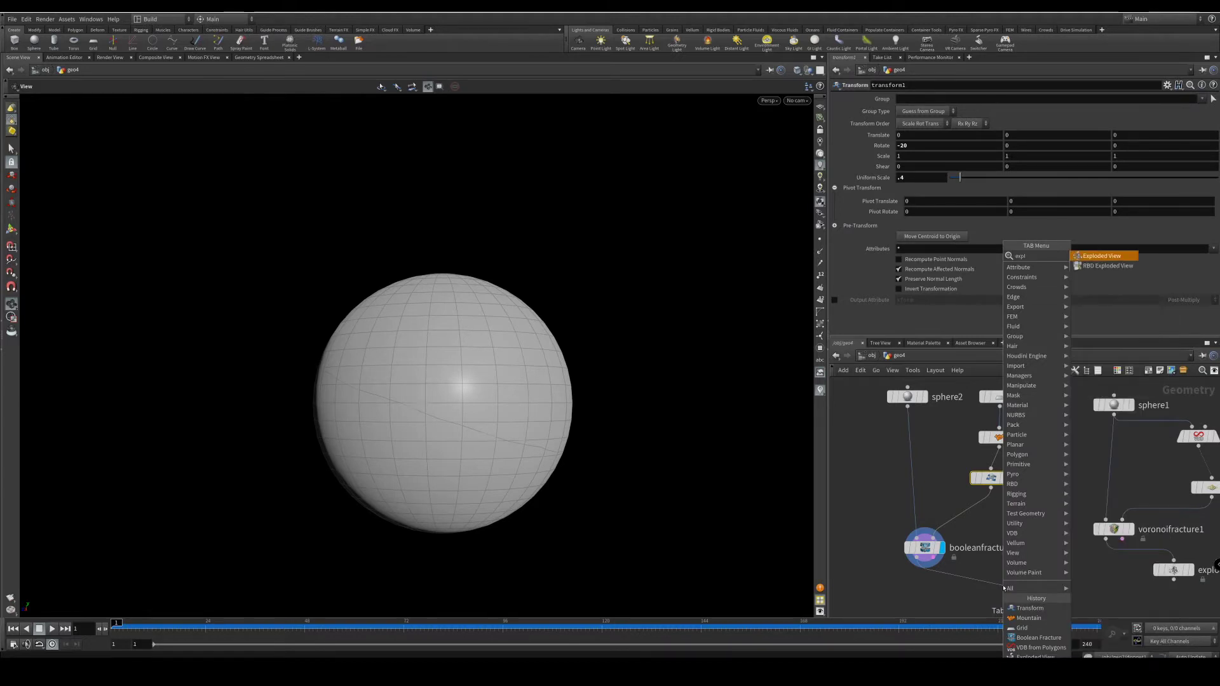
key("Return")
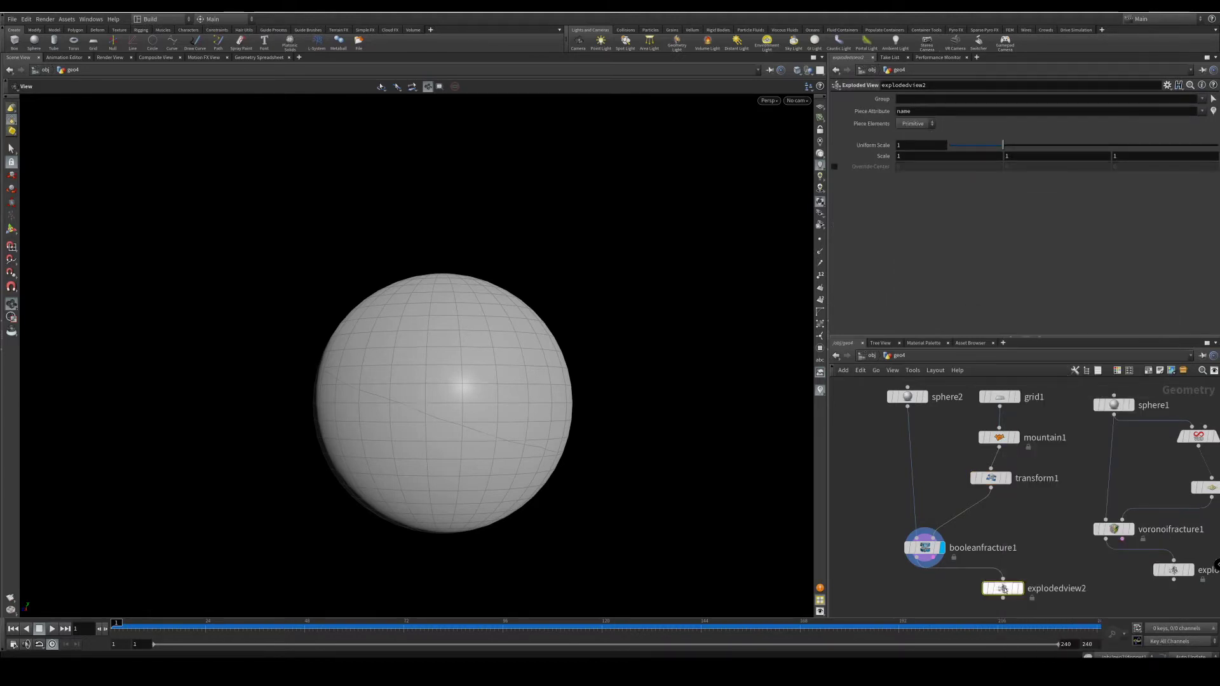
left_click(1026, 580)
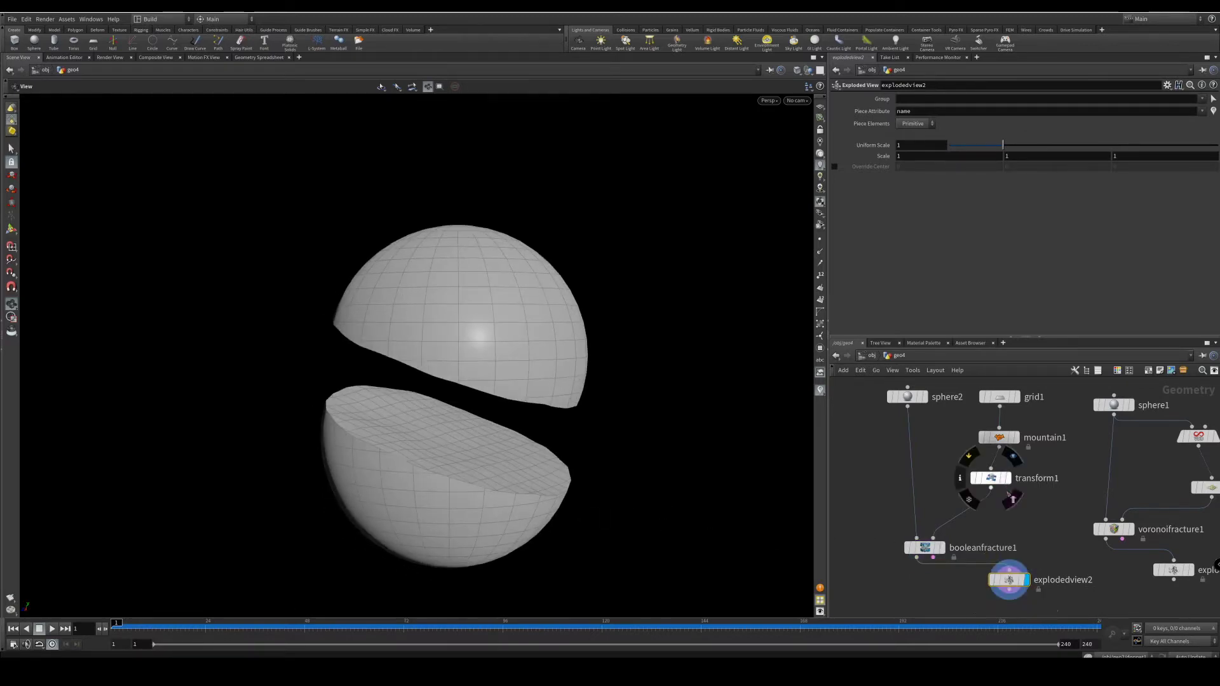
- Template the Transform node and inspect how the cutting grid passes between the exploded pieces
left_click(1012, 500)
left_click_drag(436, 502, 487, 510)
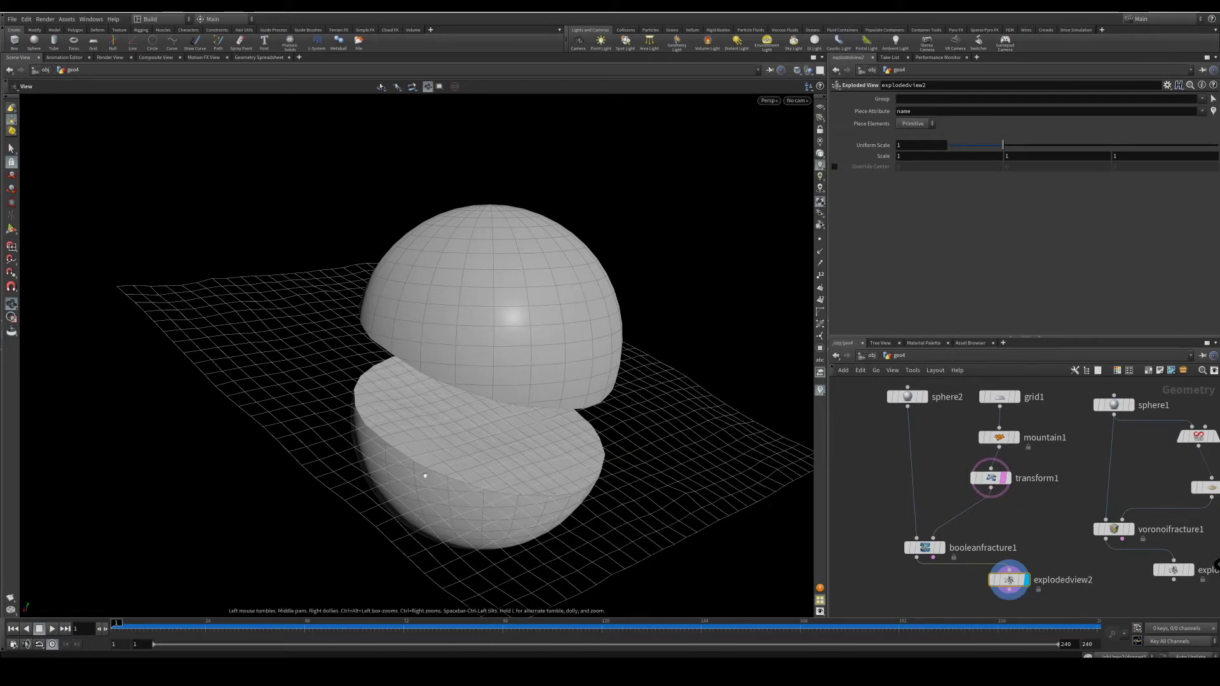
left_click_drag(519, 496, 481, 502)
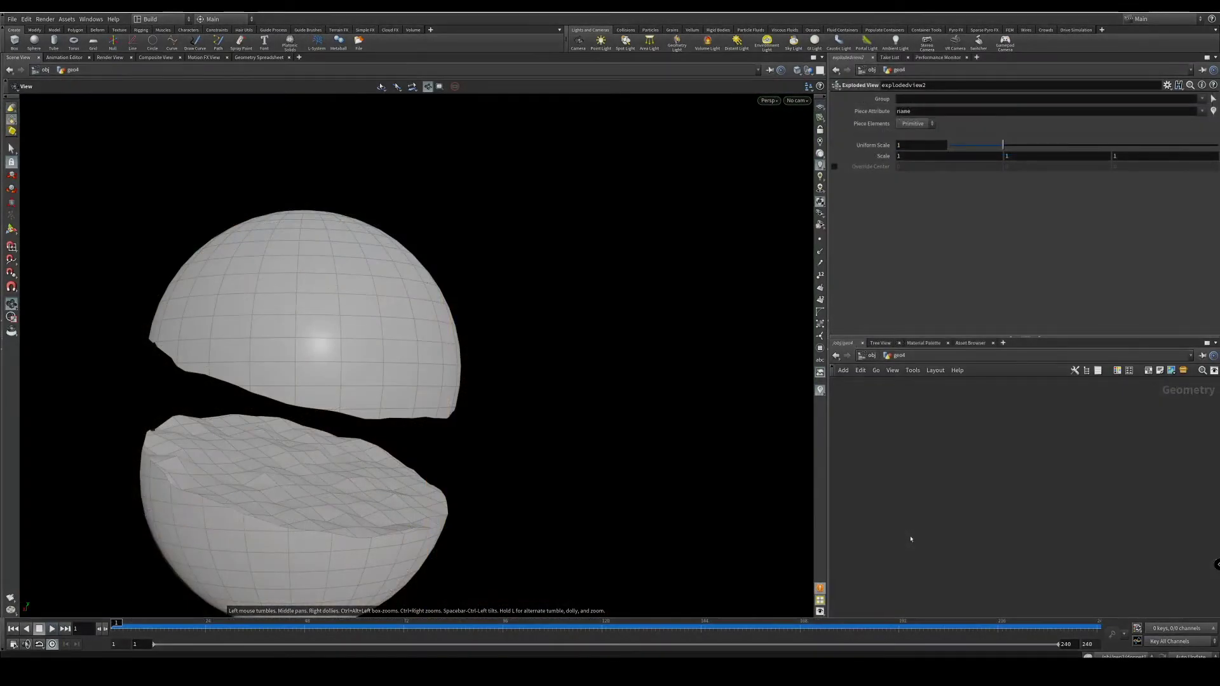
- Add a Cube node to the empty network area and view the box from an angle
key("Tab")
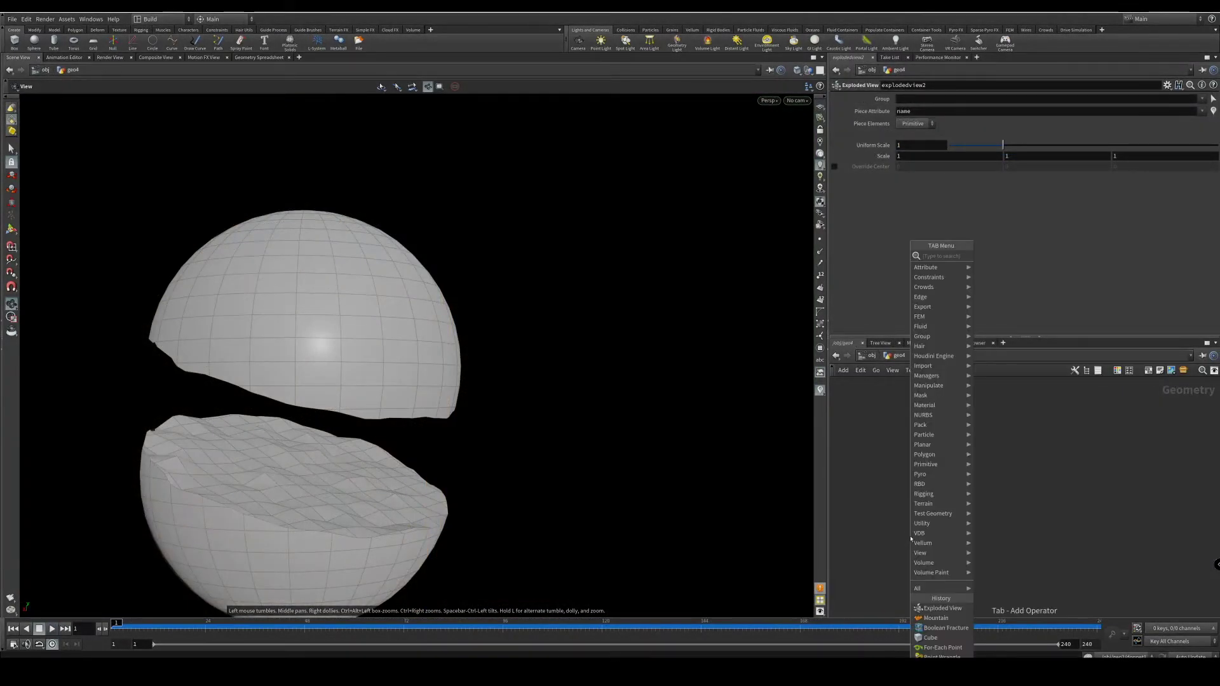
type("cube")
key("Return")
left_click(937, 418)
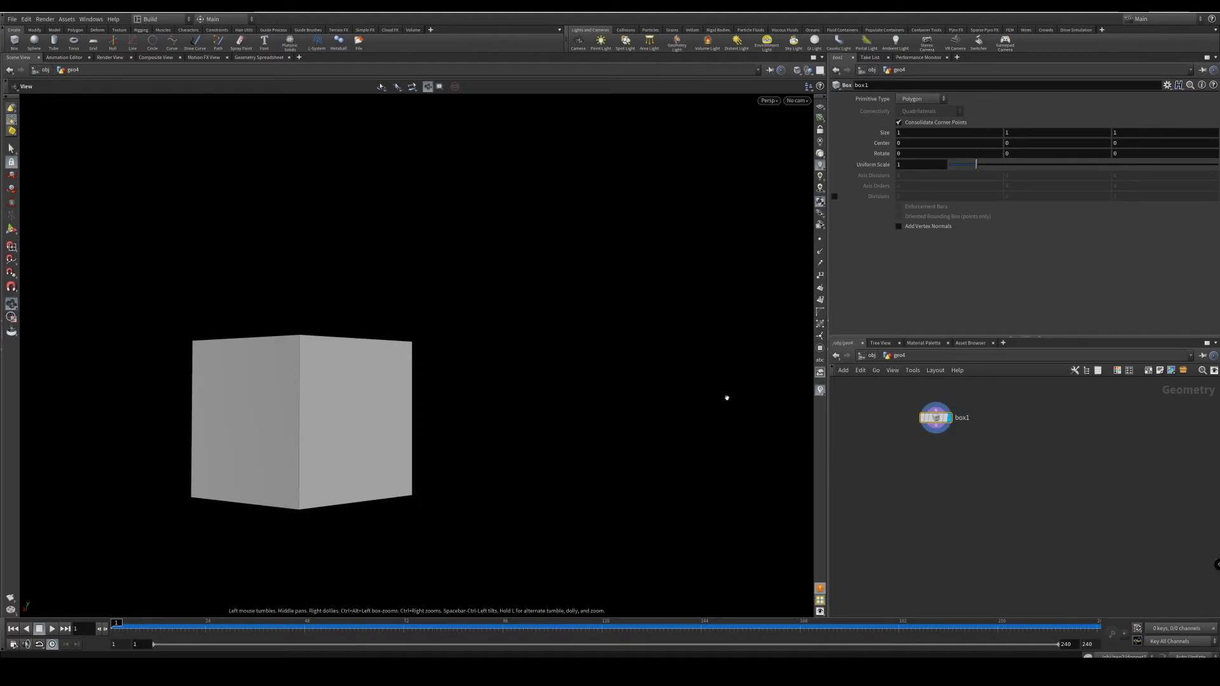
left_click_drag(570, 394, 441, 452)
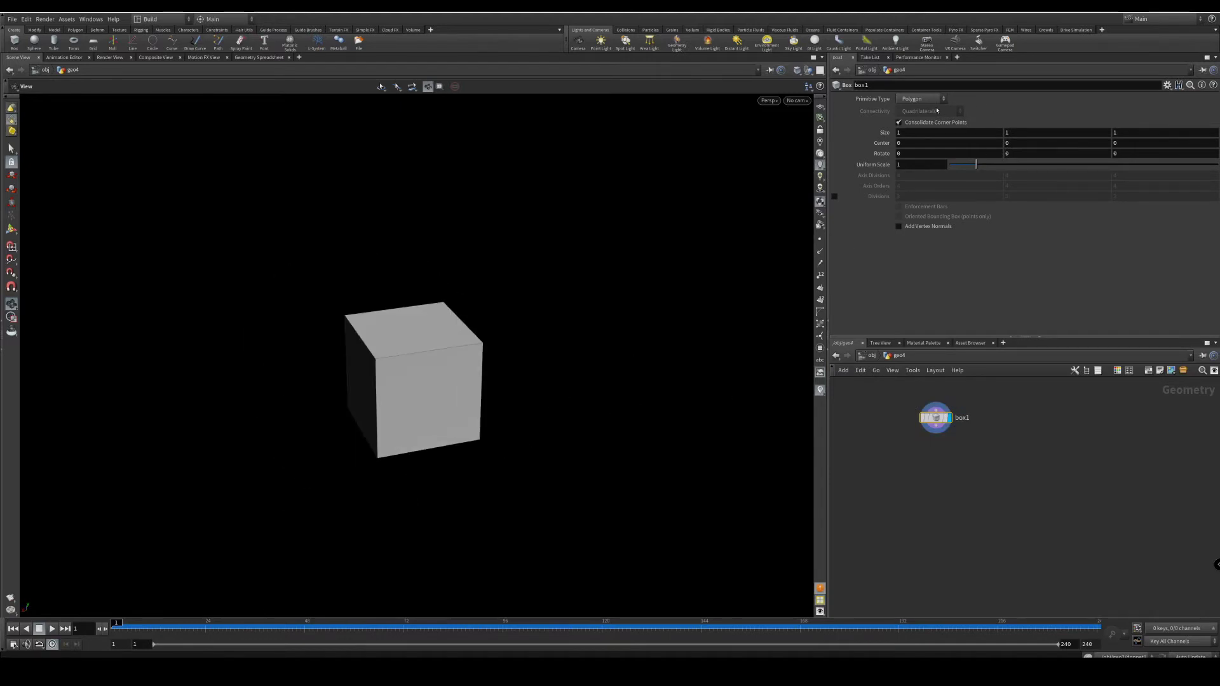
- Change the box's primitive type to Polygon Mesh and set its size to 20 in X and 40 in Z
left_click(921, 99)
left_click(922, 122)
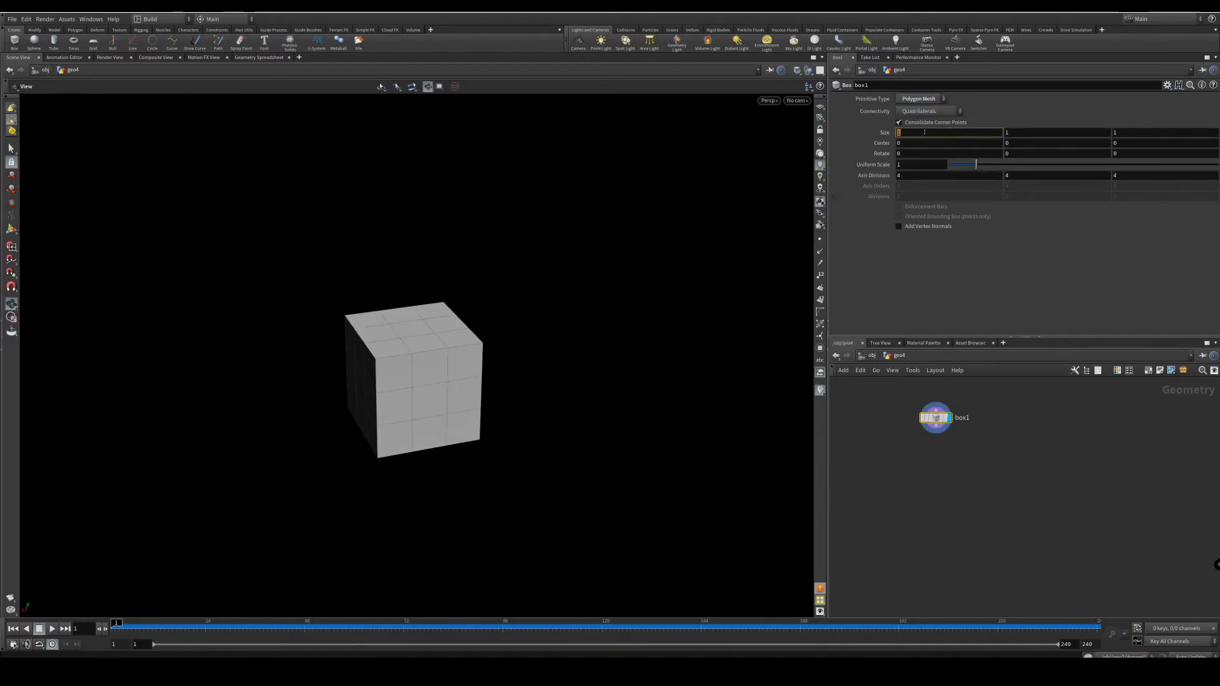
type("20")
key("Tab")
key("Tab")
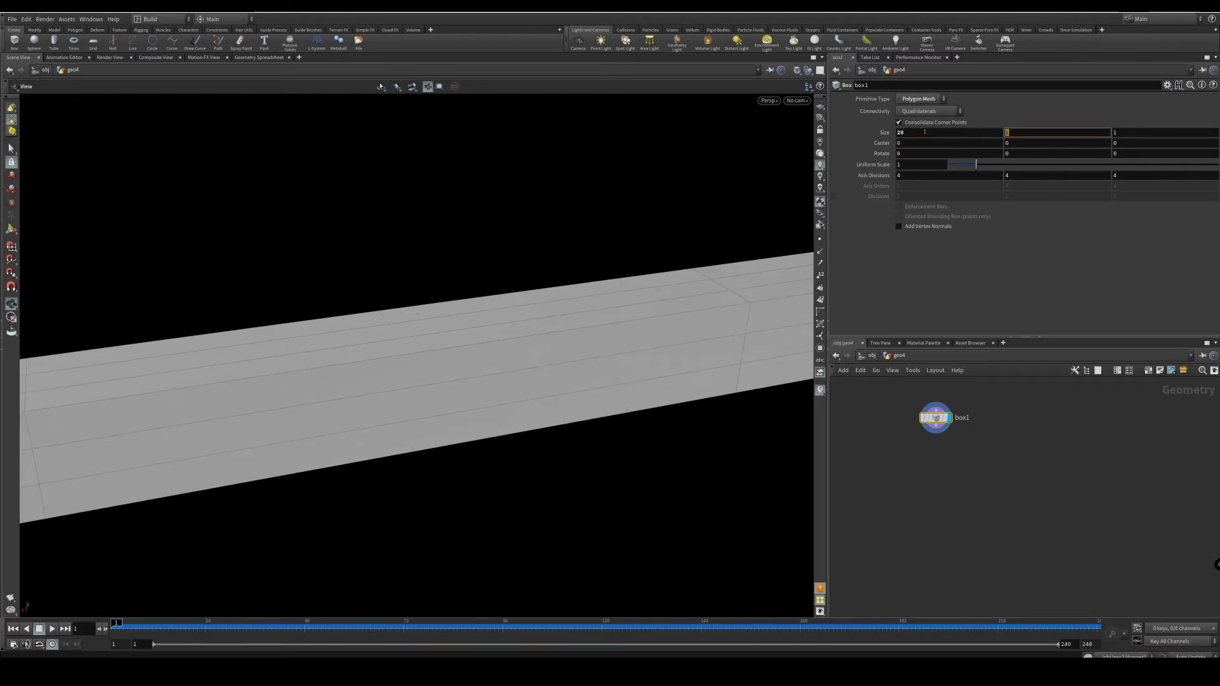
type("40")
key("Return")
- Set the box's Axis Divisions to 20 in X and 40 in Z, and check the whole slab
left_click(921, 176)
type("20")
key("Tab")
key("Tab")
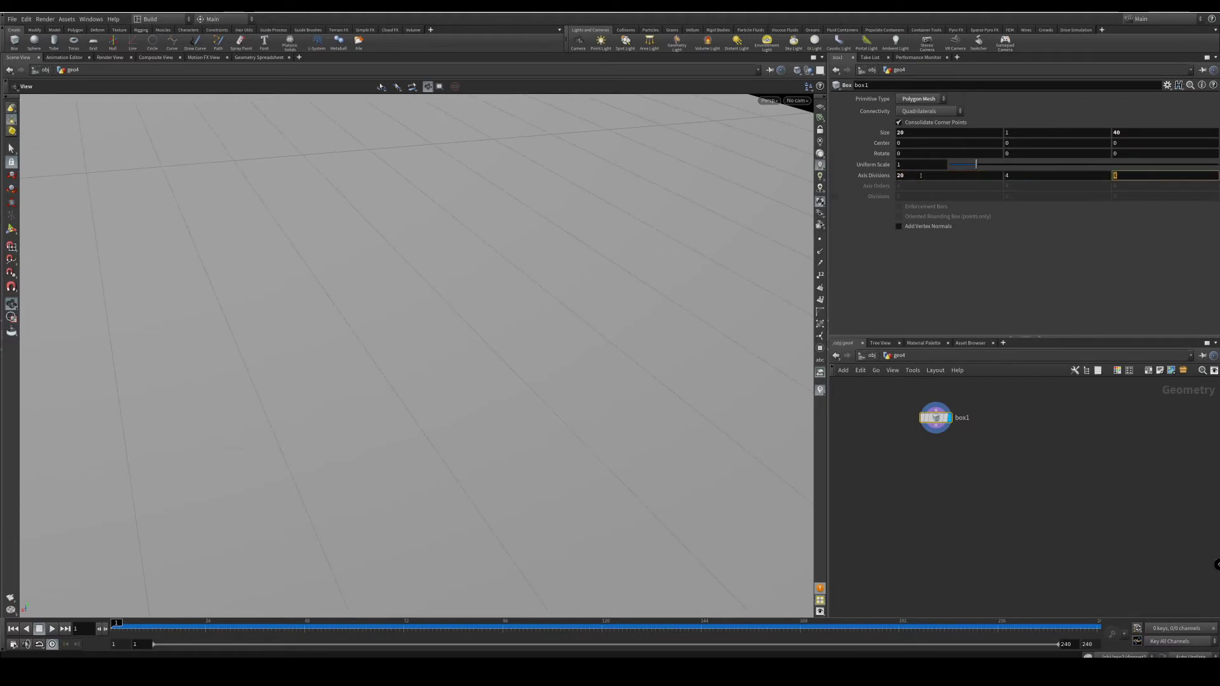
type("40")
key("Return")
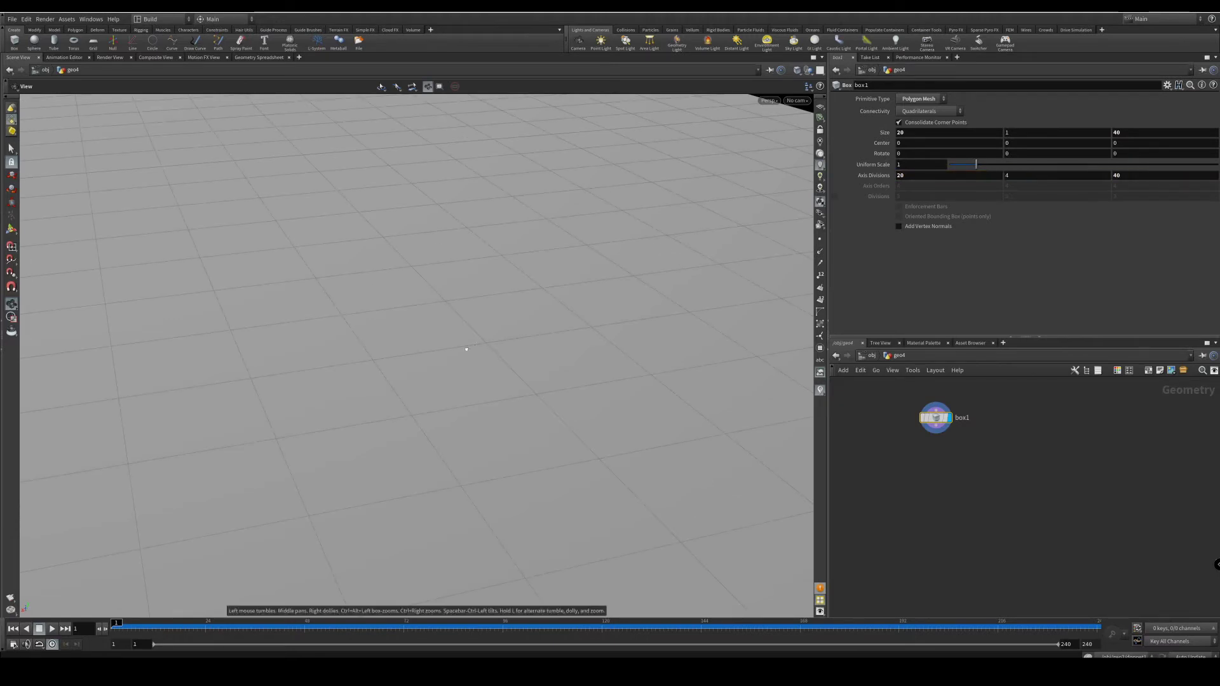
scroll(287, 451, "down", 5)
left_click_drag(287, 451, 507, 401)
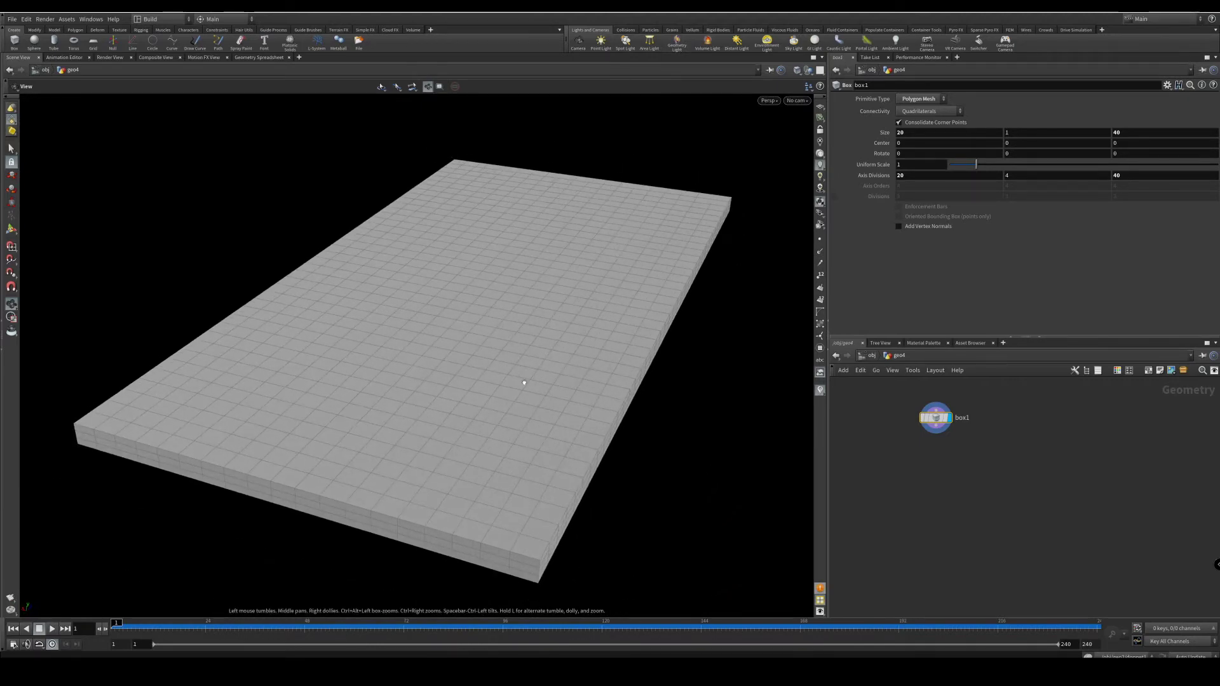
- Append a Boolean Fracture node to the box and place it below
left_click(937, 428)
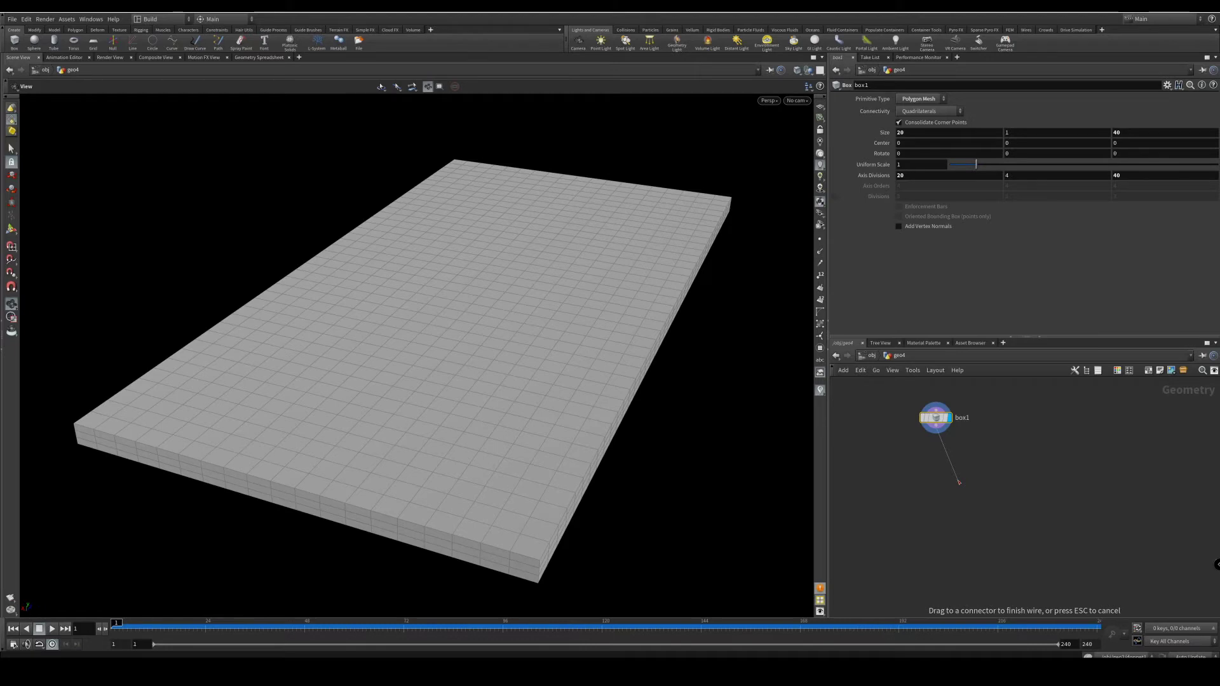
key("Tab")
type("boo")
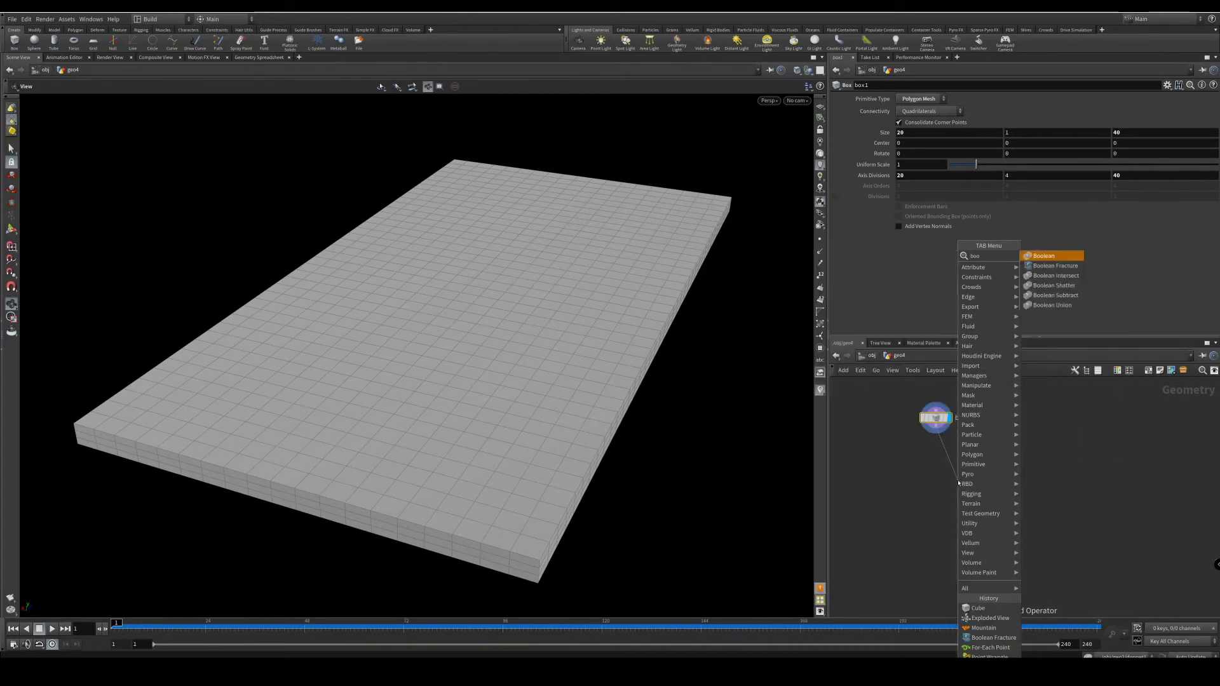
type("l")
key("Down")
key("Down")
key("Up")
key("Return")
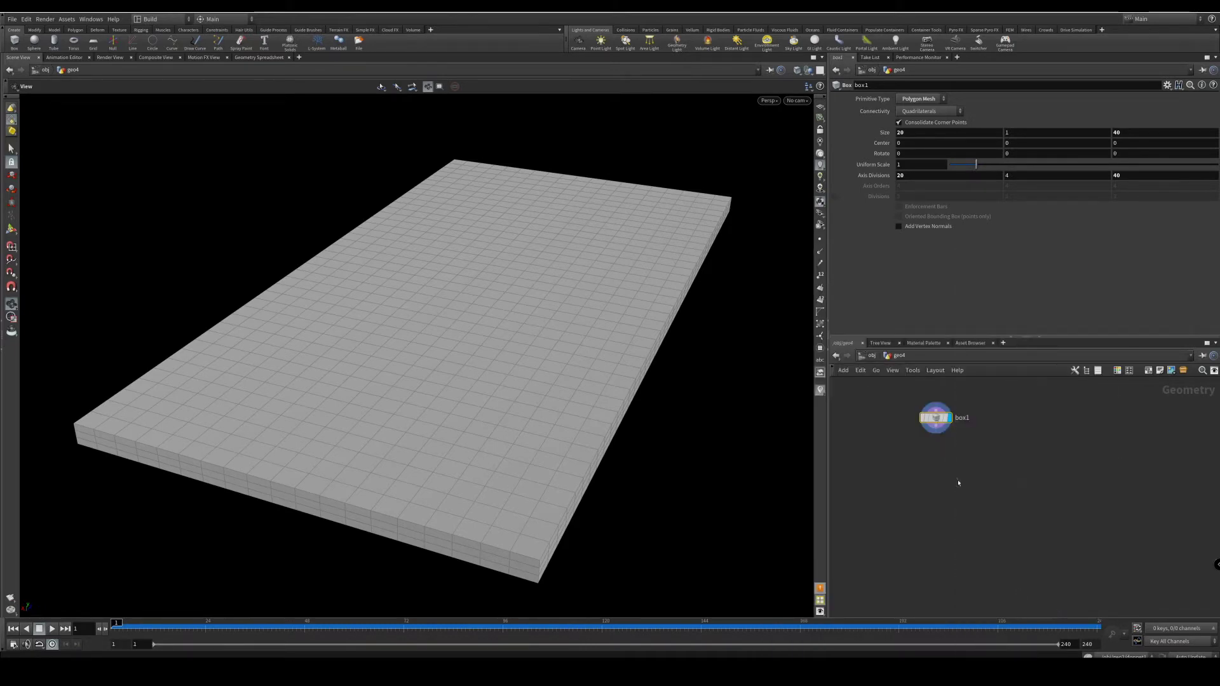
left_click(958, 481)
left_click_drag(958, 480, 969, 498)
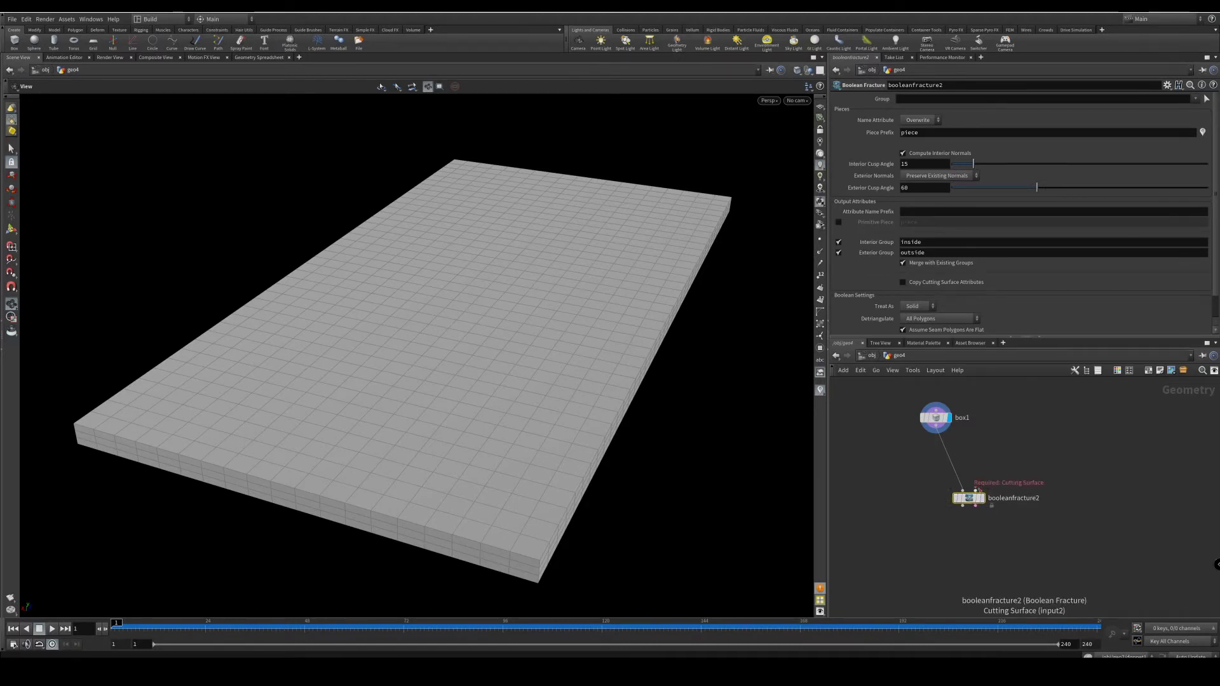
- Place a copy of the existing polygon-mesh sphere node beside the box node
scroll(903, 478, "down", 3)
middle_click_drag(903, 479, 1014, 476)
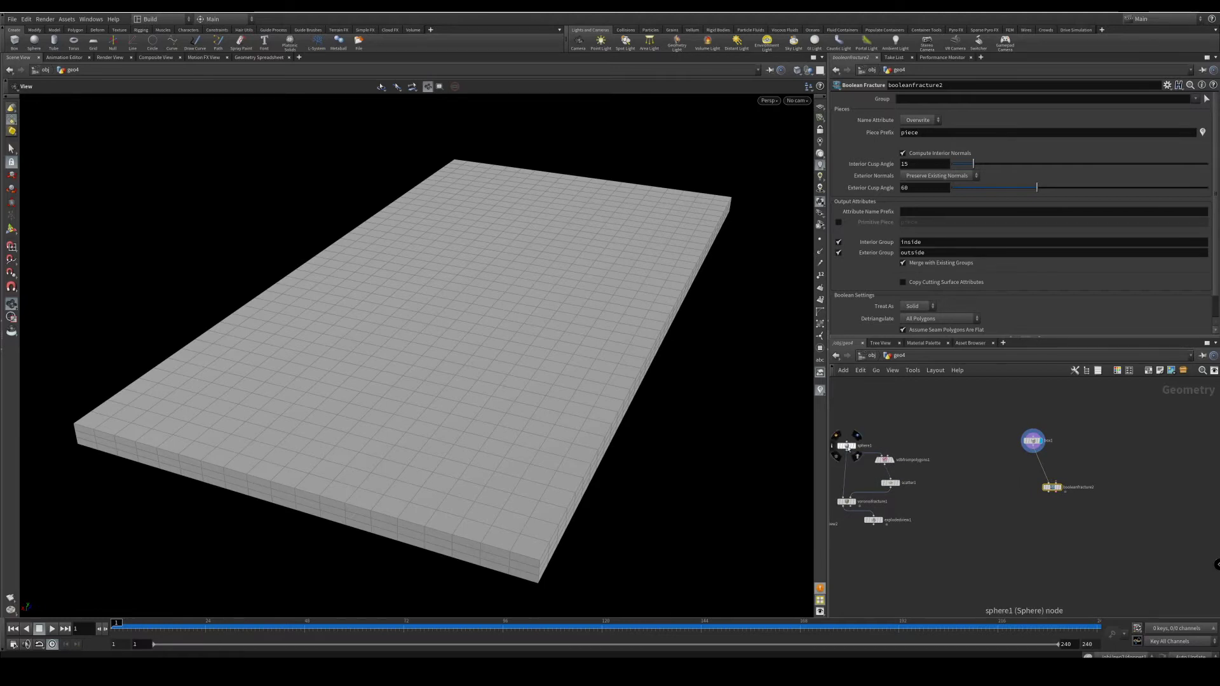
key("Tab")
left_click(1089, 447)
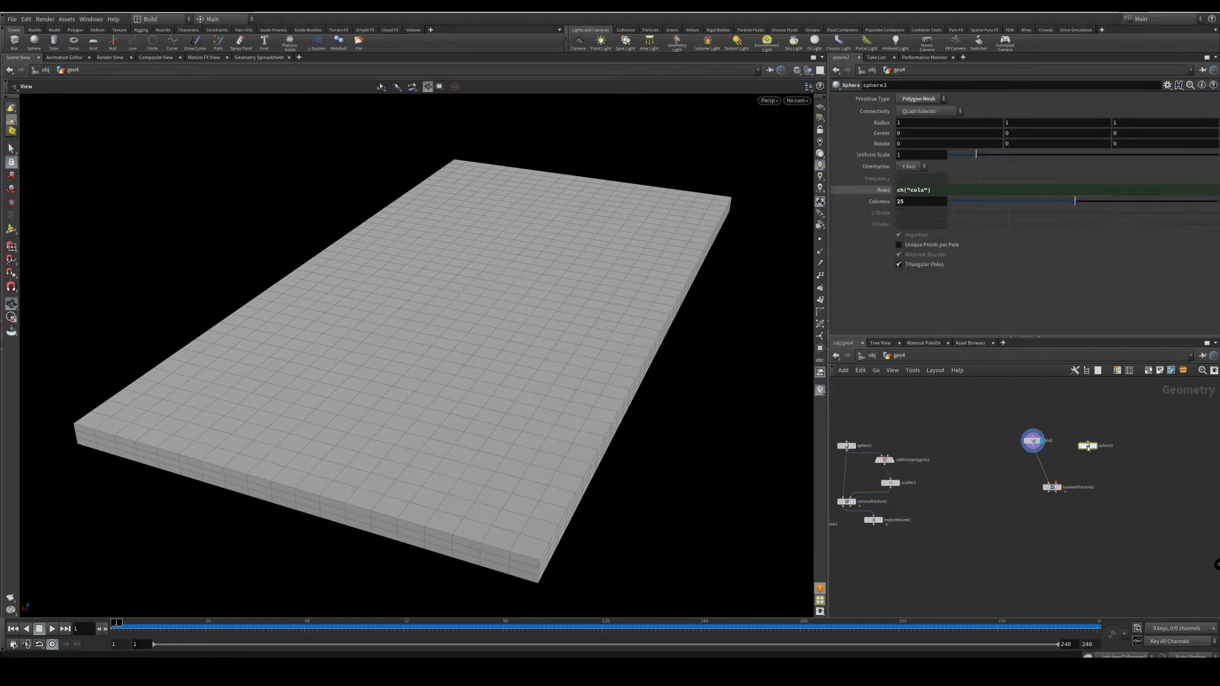
scroll(1086, 474, "up", 5)
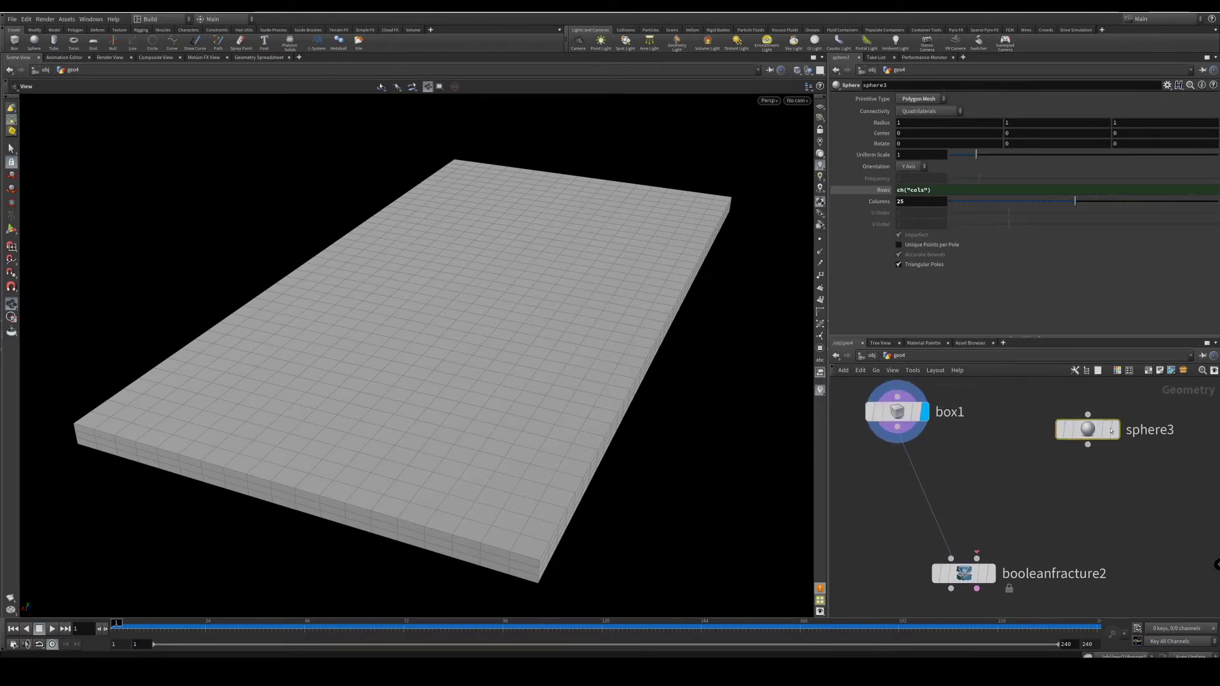
- Display the copied sphere and template the box to compare their sizes
left_click(1119, 412)
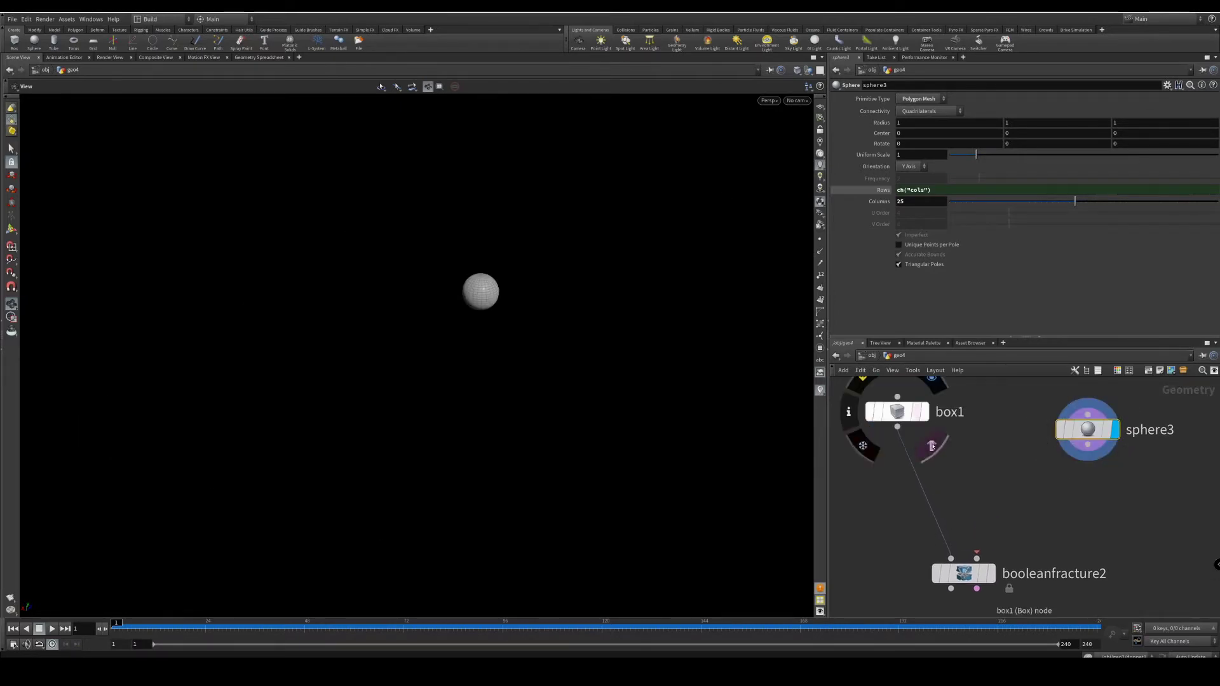
left_click(931, 446)
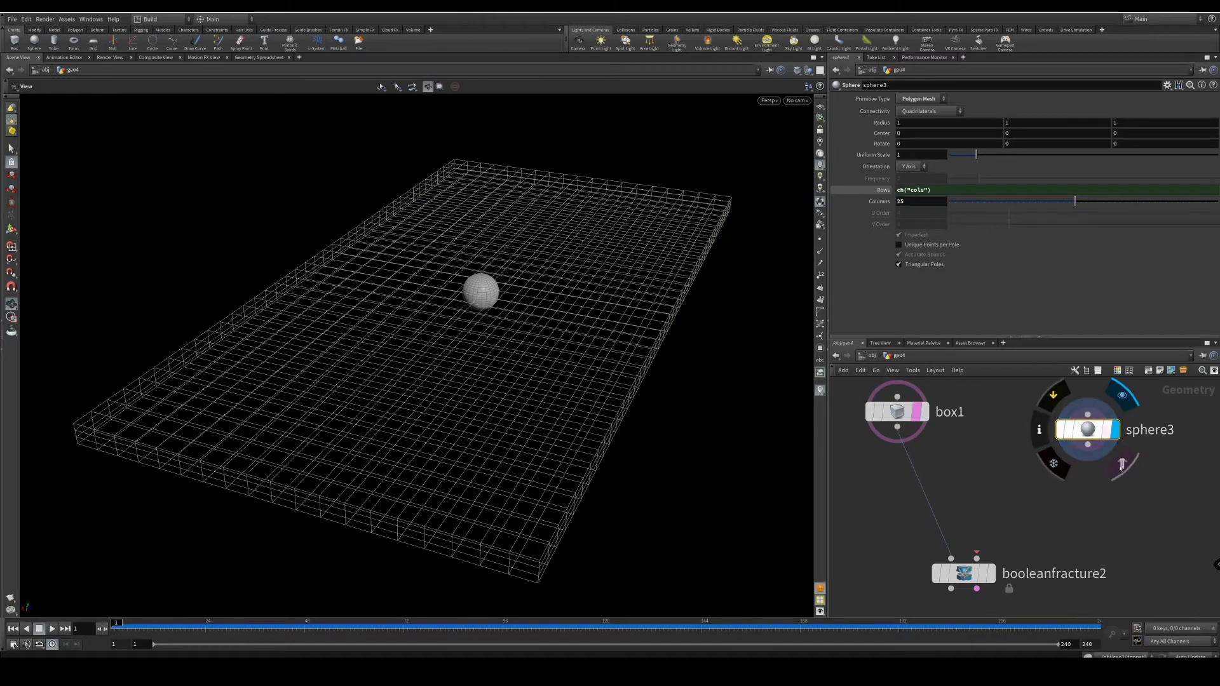
left_click(1122, 464)
left_click(1122, 464)
left_click(930, 442)
- Append a Mountain node to the sphere and display it
left_click(1088, 444)
left_click(1083, 470)
type("mountain")
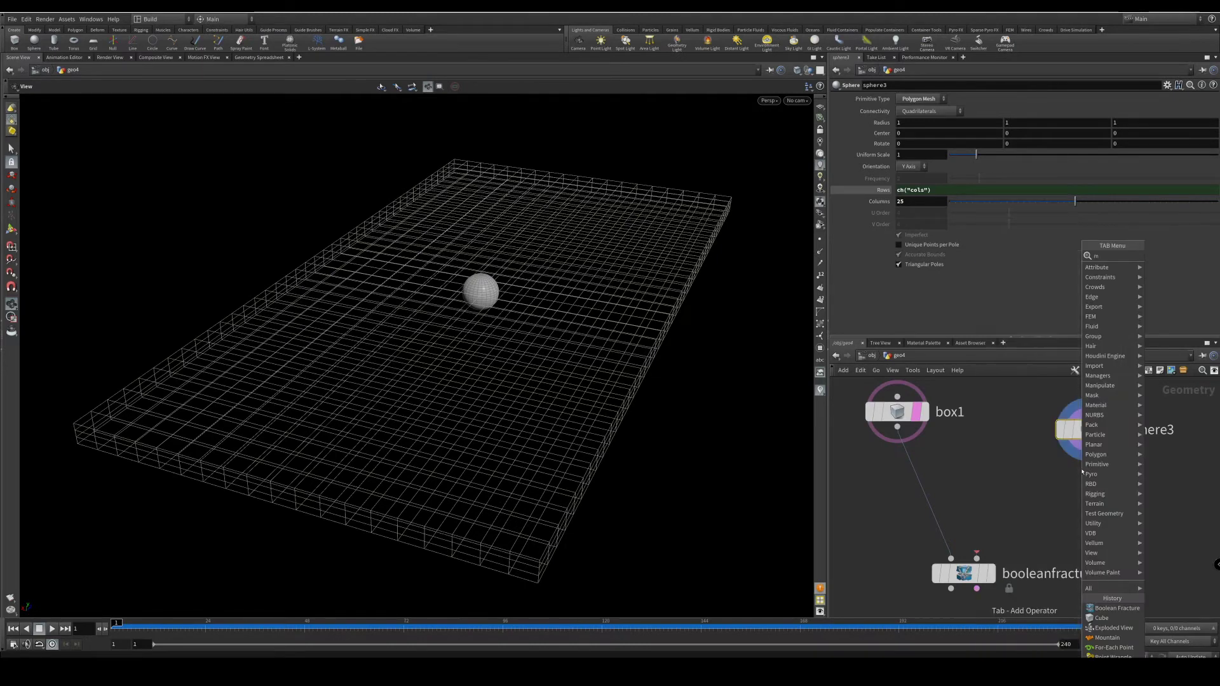
key("Return")
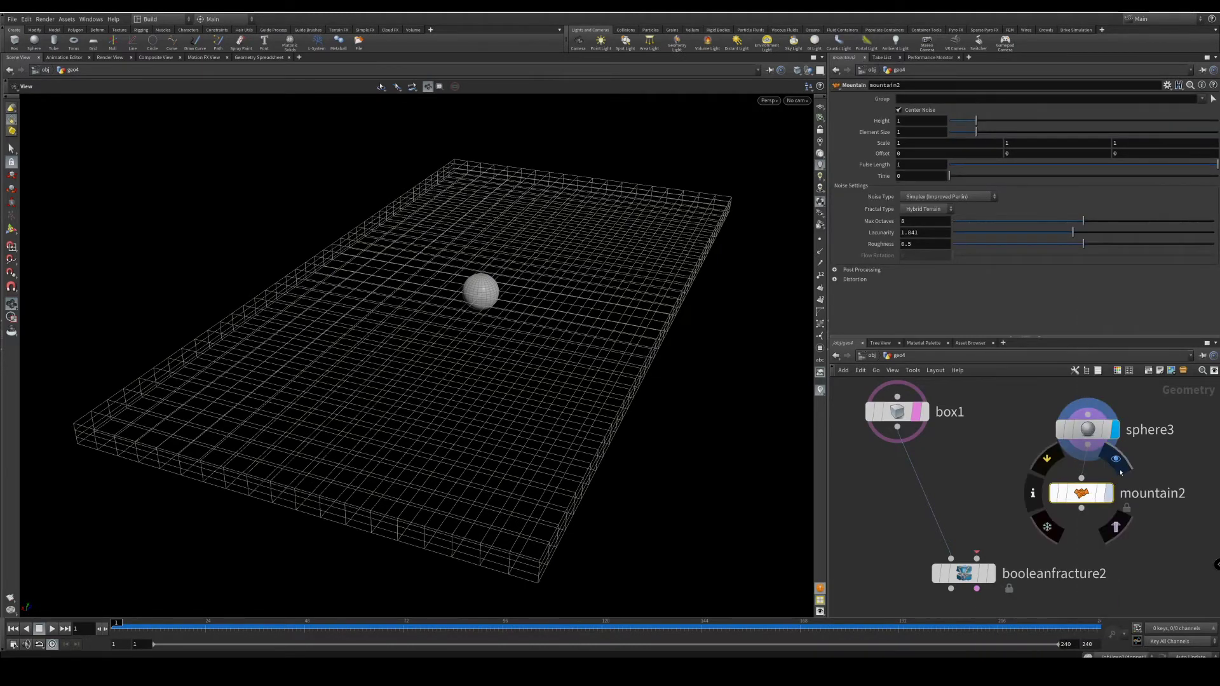
left_click(1116, 458)
- Connect the Mountain node to the Boolean Fracture's second input as the cutting surface
middle_click_drag(1009, 524, 996, 455)
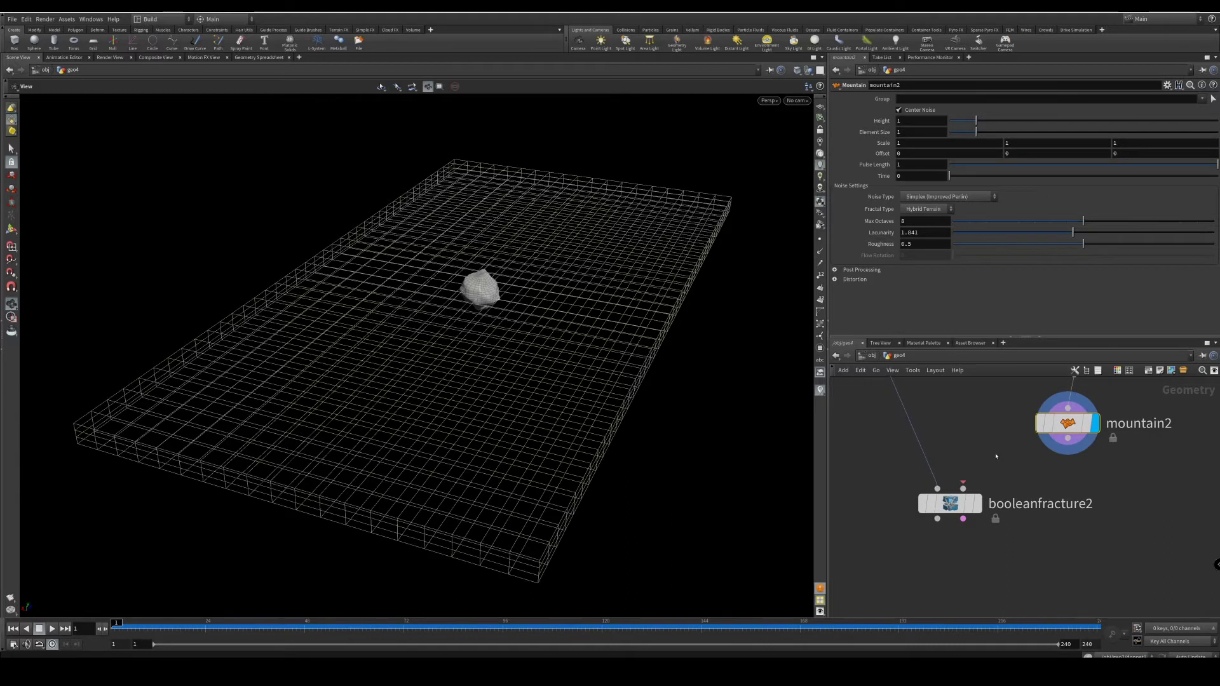
scroll(997, 464, "down", 2)
left_click_drag(1049, 451, 996, 474)
left_click(984, 477)
- Append an Exploded View node to the Boolean Fracture and display it to see the cut slab
left_click(957, 502)
key("Tab")
type("ex")
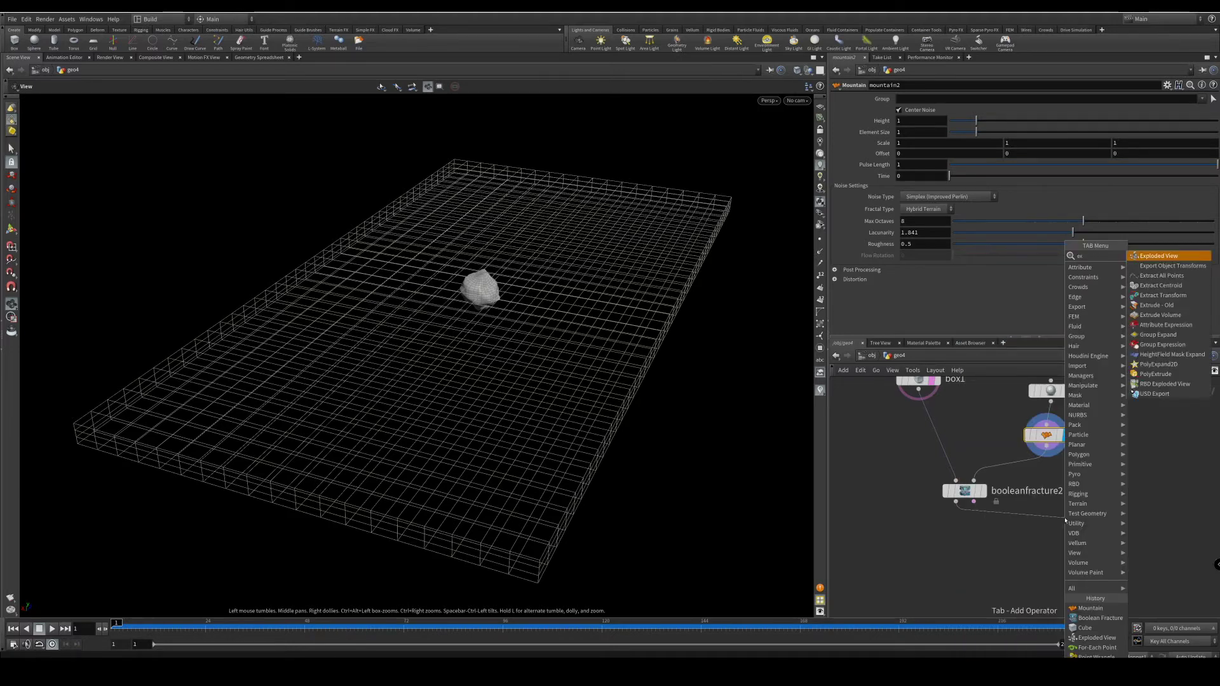
key("Return")
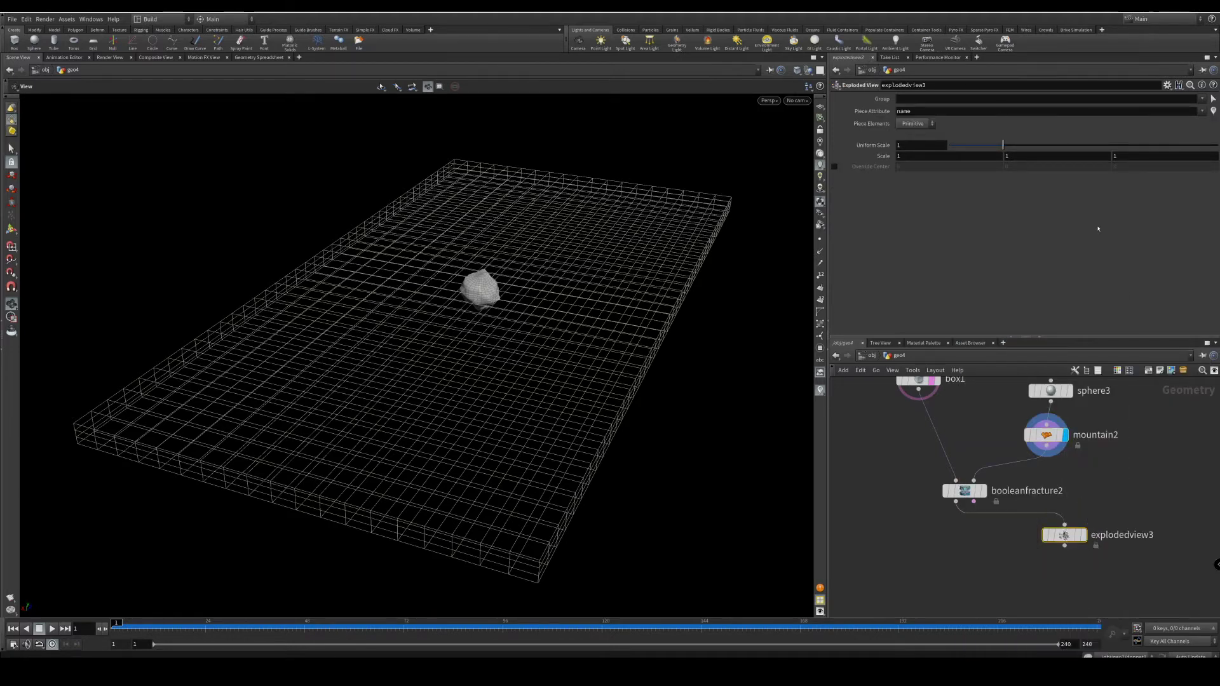
left_click(1082, 535)
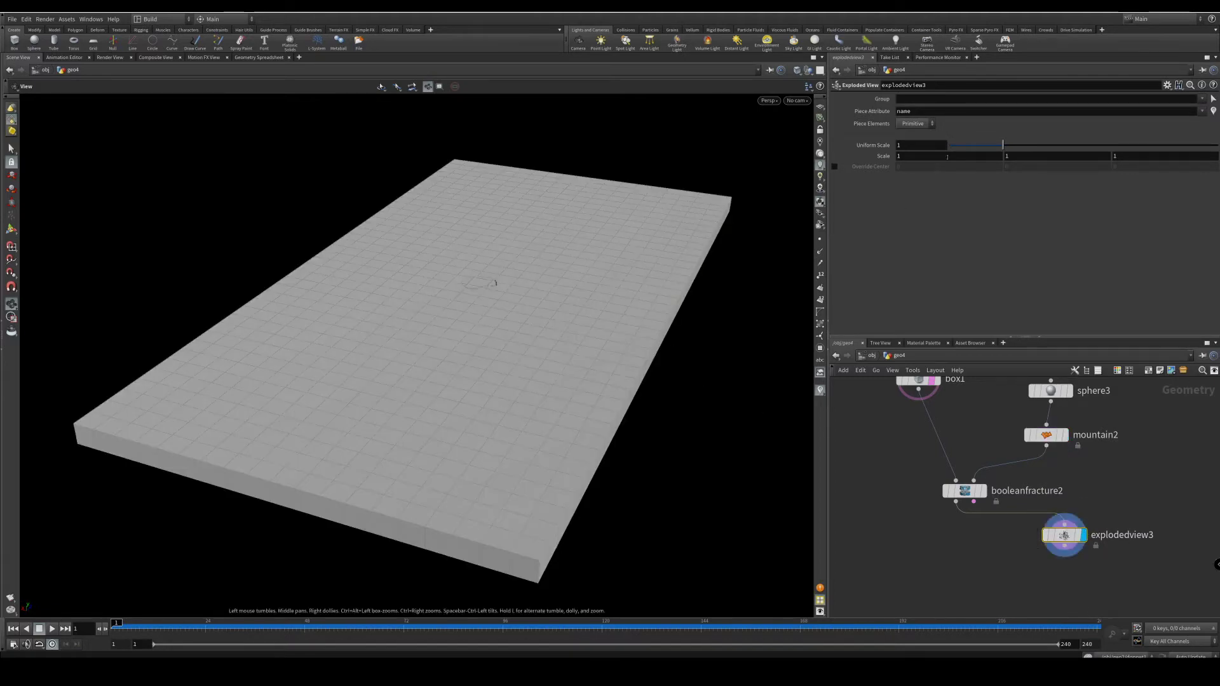
- Try a Uniform Scale of 1200 on the Exploded View and check how far the cut piece moves
left_click(921, 144)
type("200")
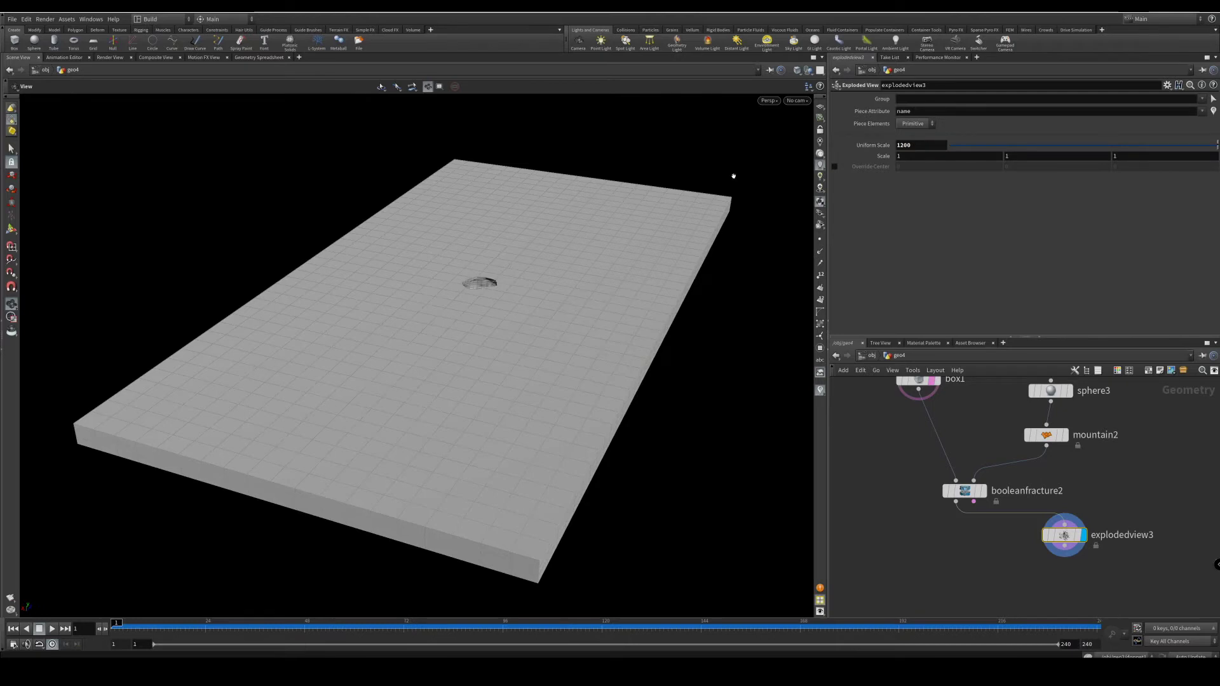
right_click_drag(484, 259, 295, 313)
left_click_drag(295, 314, 321, 270)
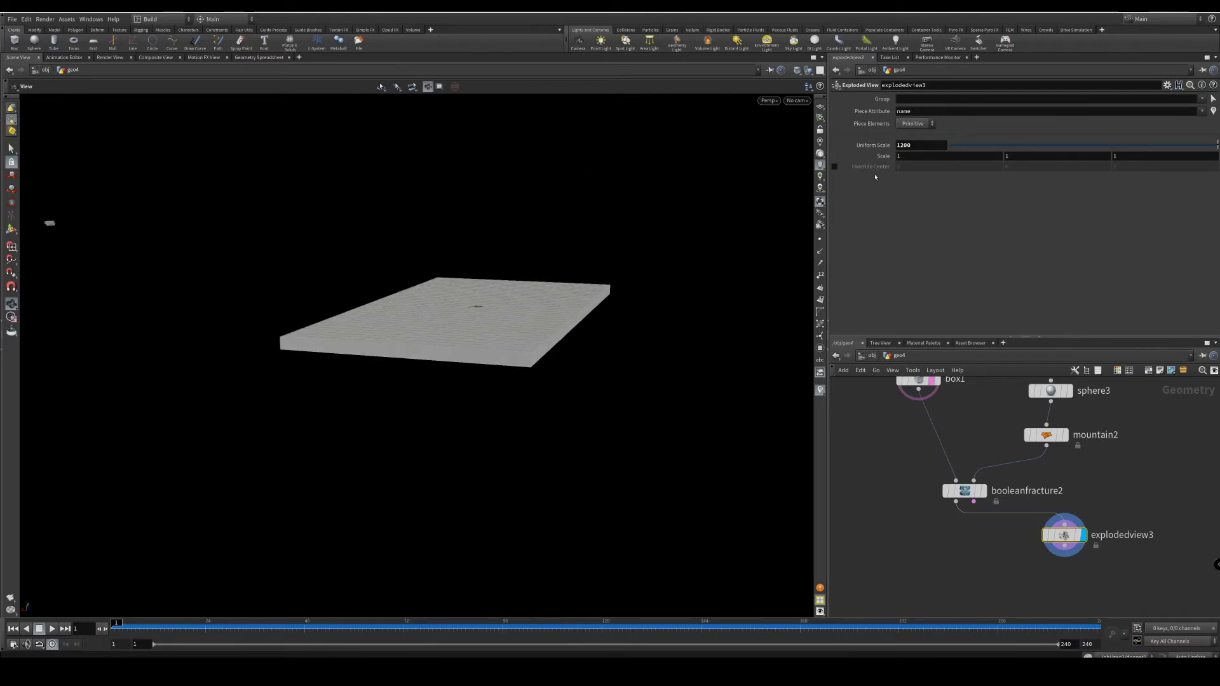
- Set the Exploded View's Uniform Scale to 200 and inspect the separated rock piece and the hole in the slab
left_click(915, 144)
type("200")
key("Return")
left_click_drag(504, 294, 300, 128)
left_click_drag(480, 373, 647, 378)
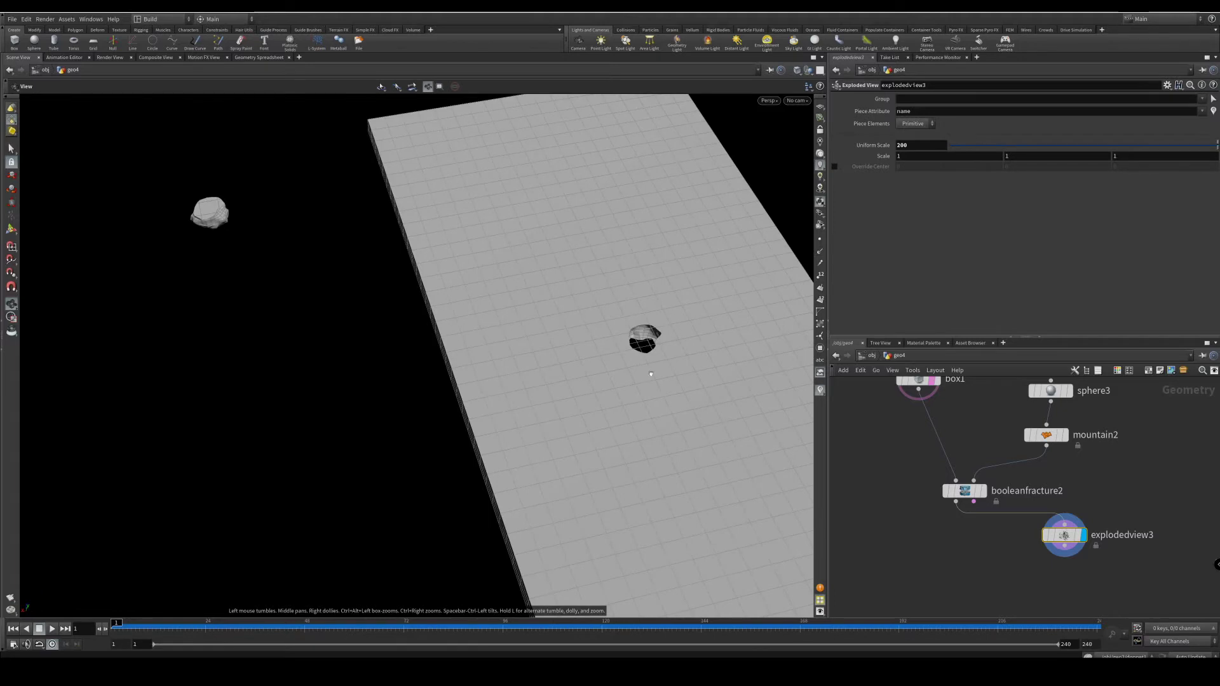
left_click_drag(253, 252, 261, 222)
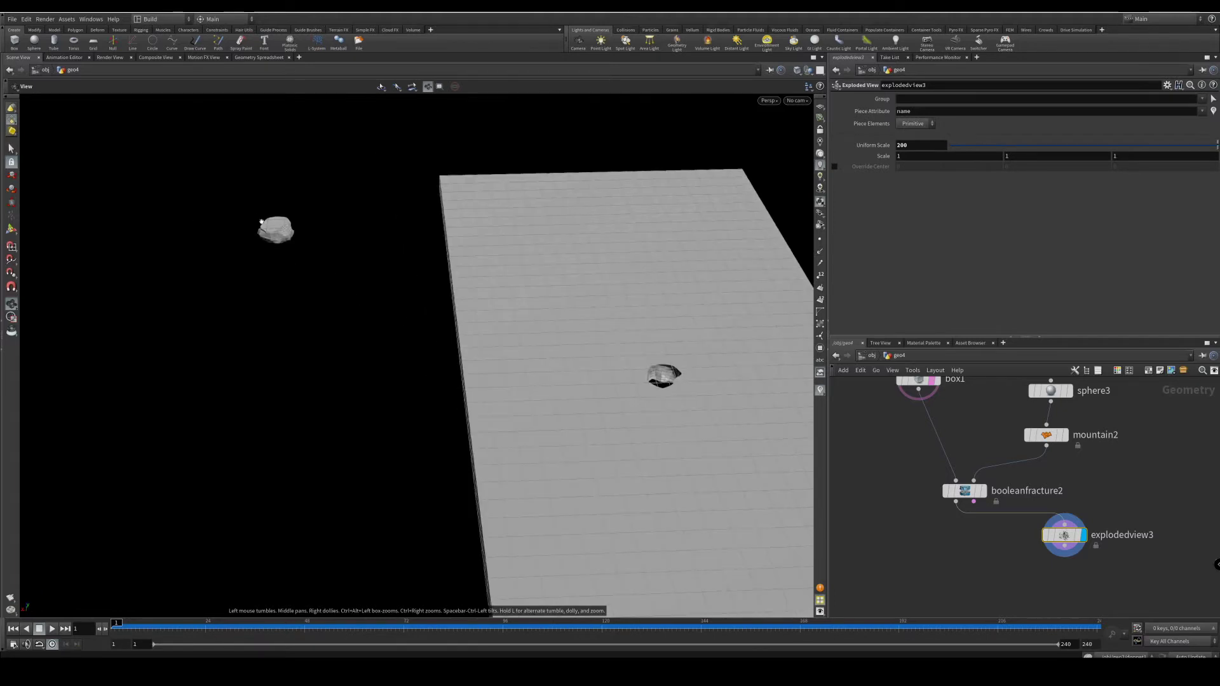
left_click_drag(657, 440, 682, 400)
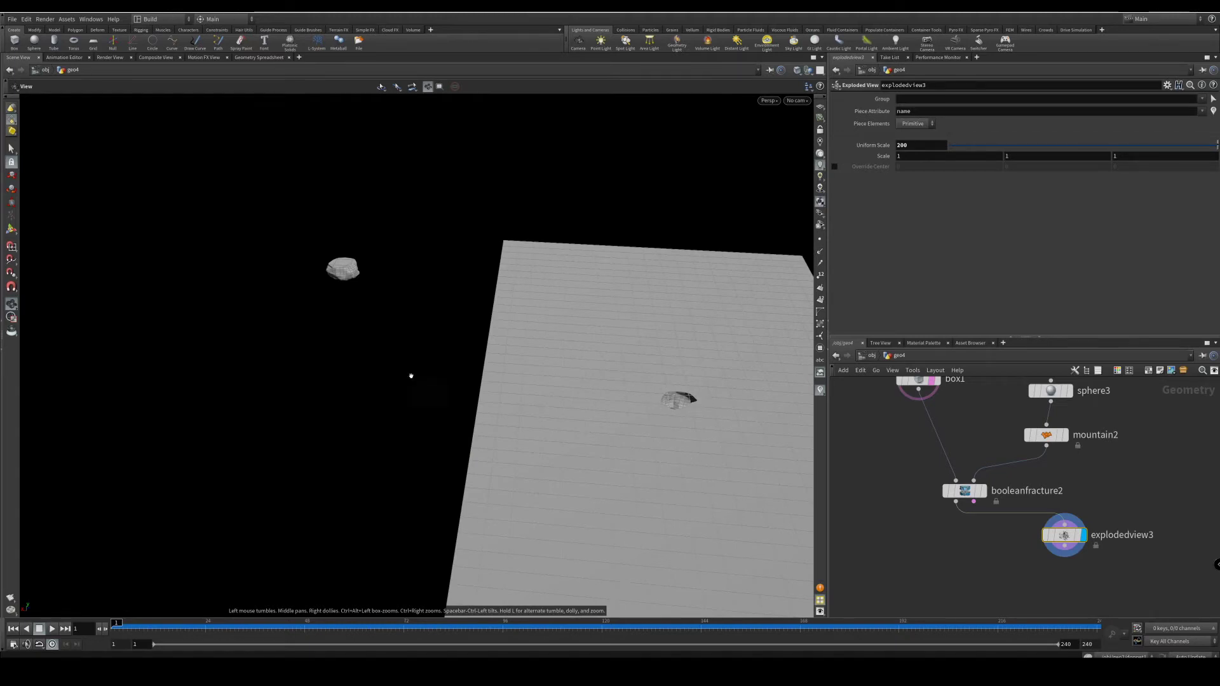
left_click_drag(423, 377, 672, 365)
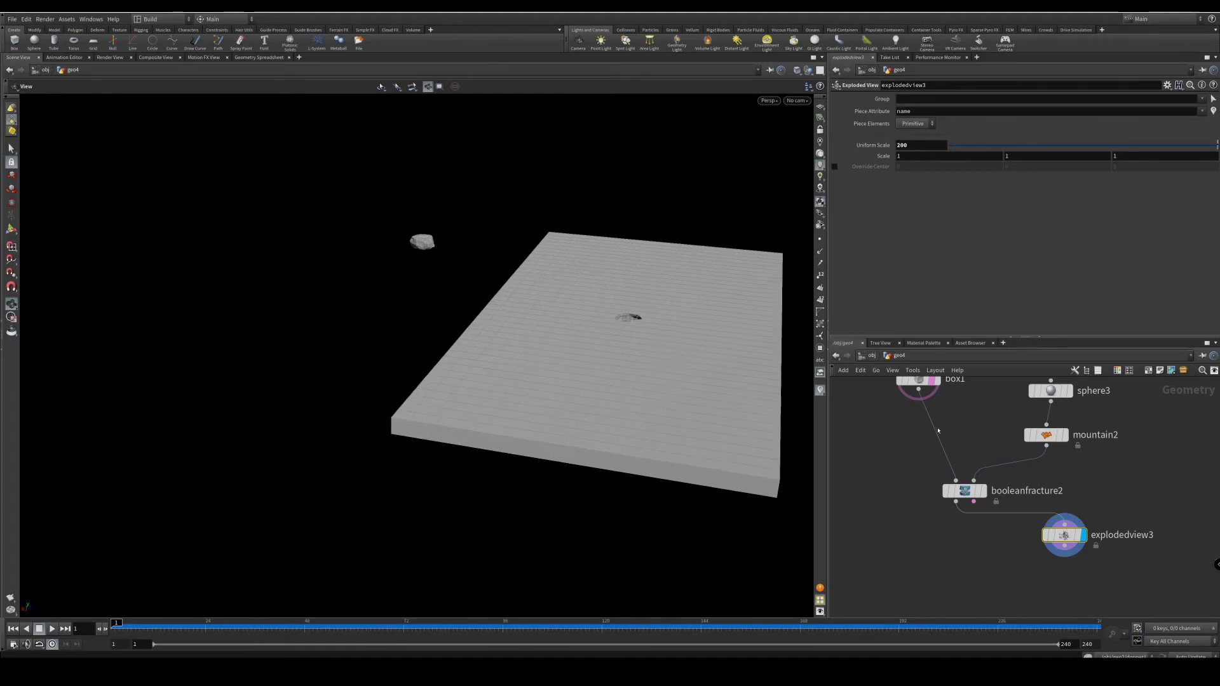
- Rearrange the network by moving the box node up and the sphere and Mountain nodes aside to make room between them
scroll(1132, 438, "down", 3)
middle_click_drag(1112, 450, 1064, 499)
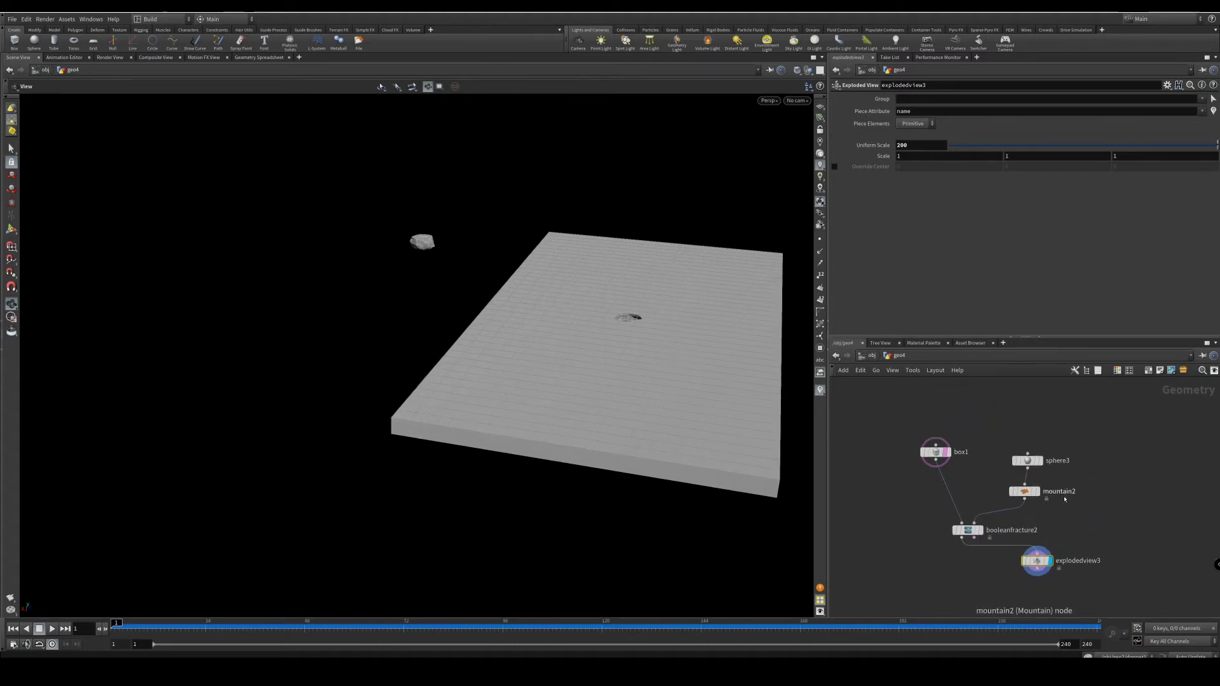
scroll(1064, 499, "up", 2)
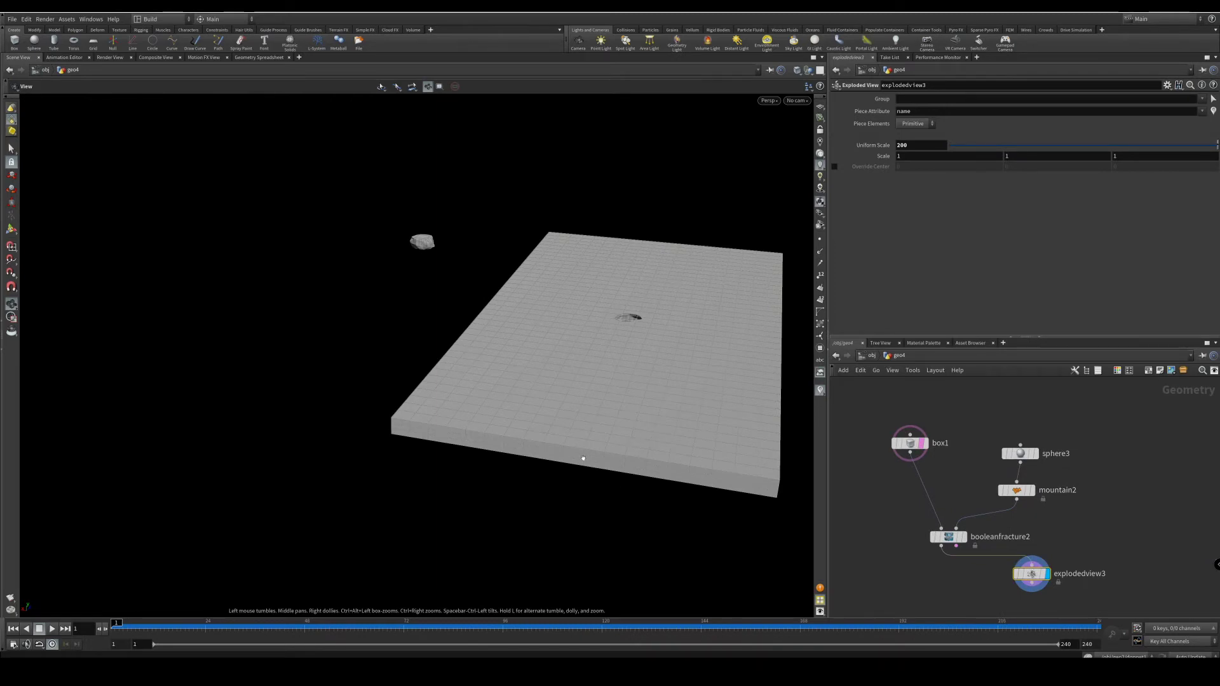
mouse_move(914, 445)
left_click_drag(913, 444, 904, 426)
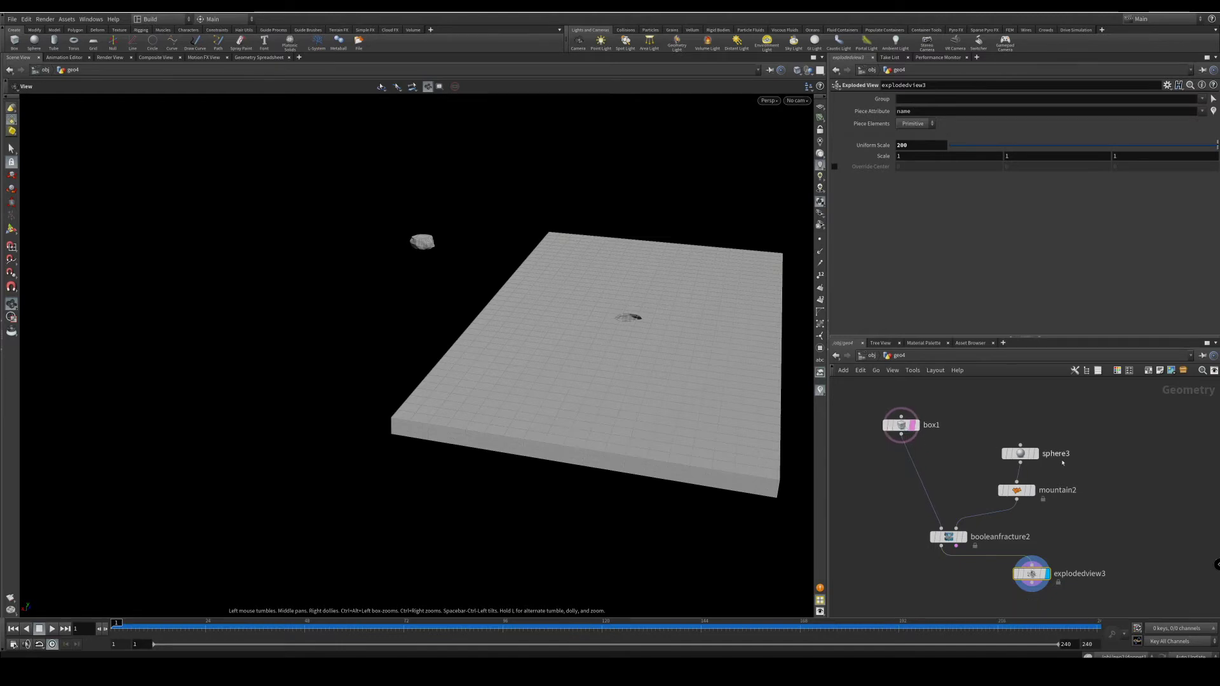
left_click_drag(1063, 512, 1071, 456)
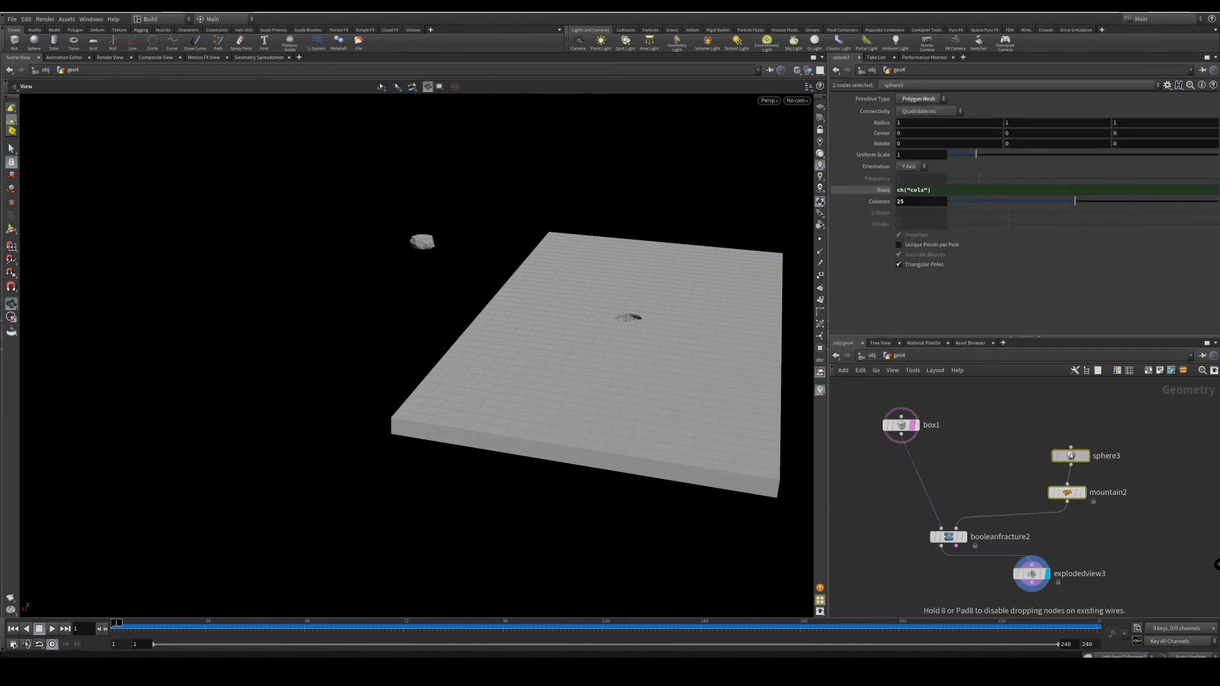
left_click(1023, 453)
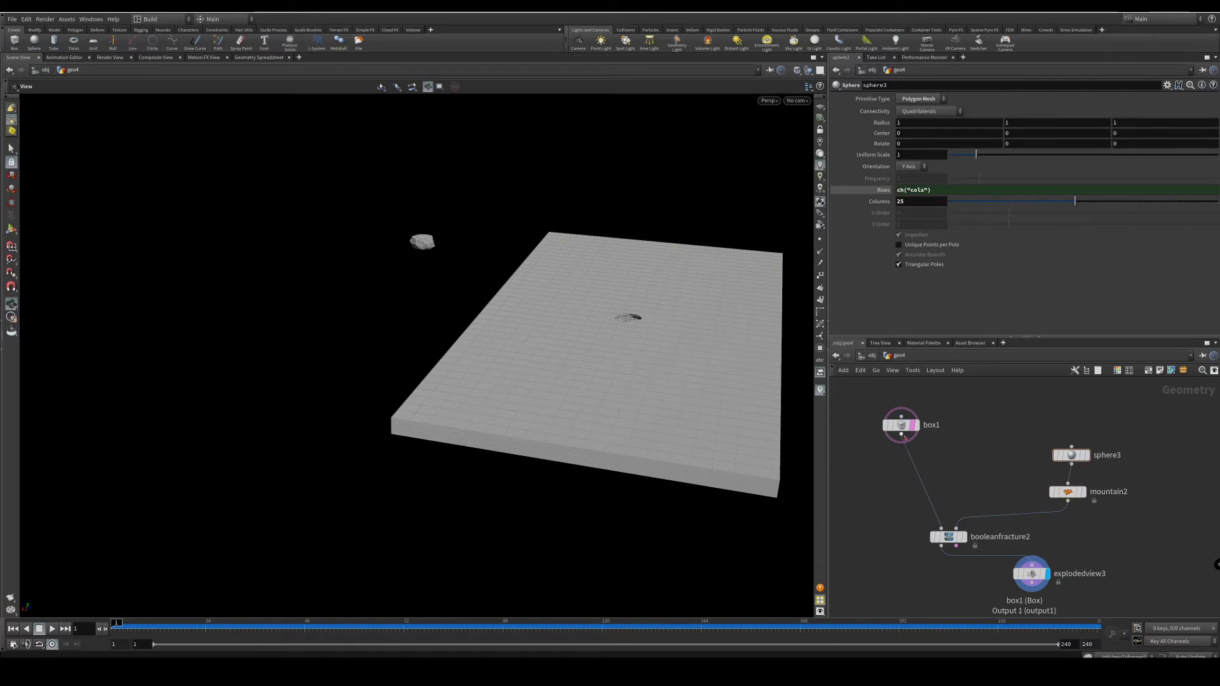
- Branch a Scatter node off the box and reposition it and the Boolean Fracture node to make room
left_click_drag(901, 435, 953, 442)
type("sc")
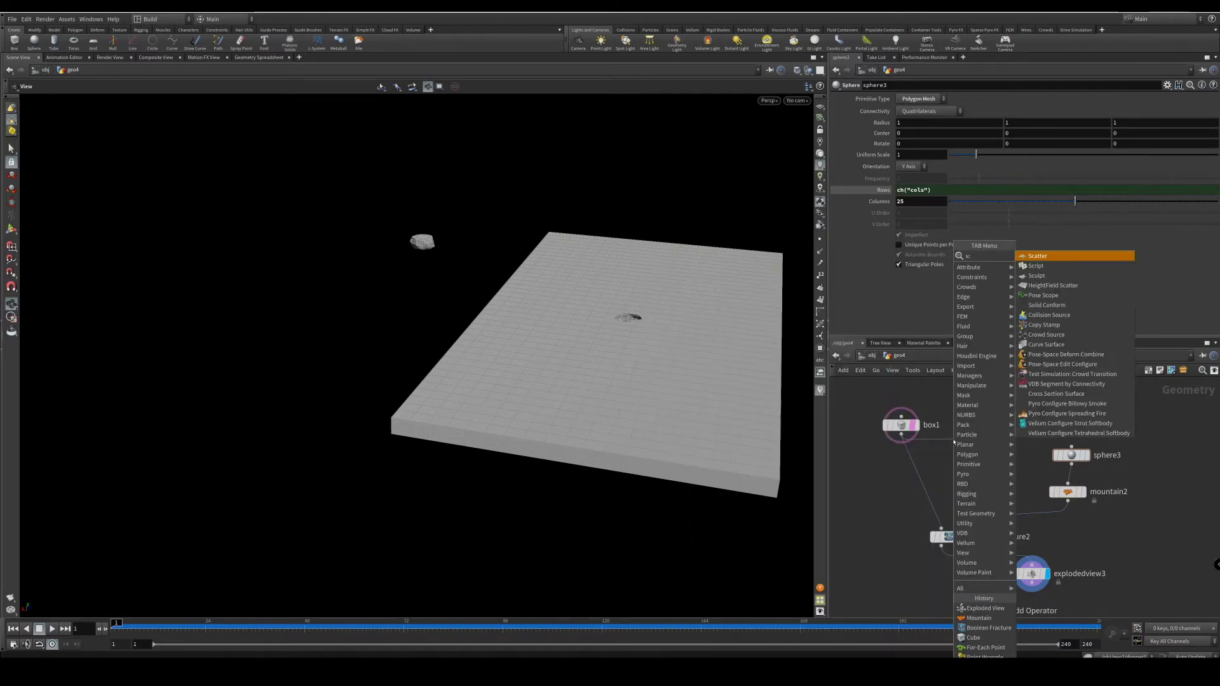
key("Return")
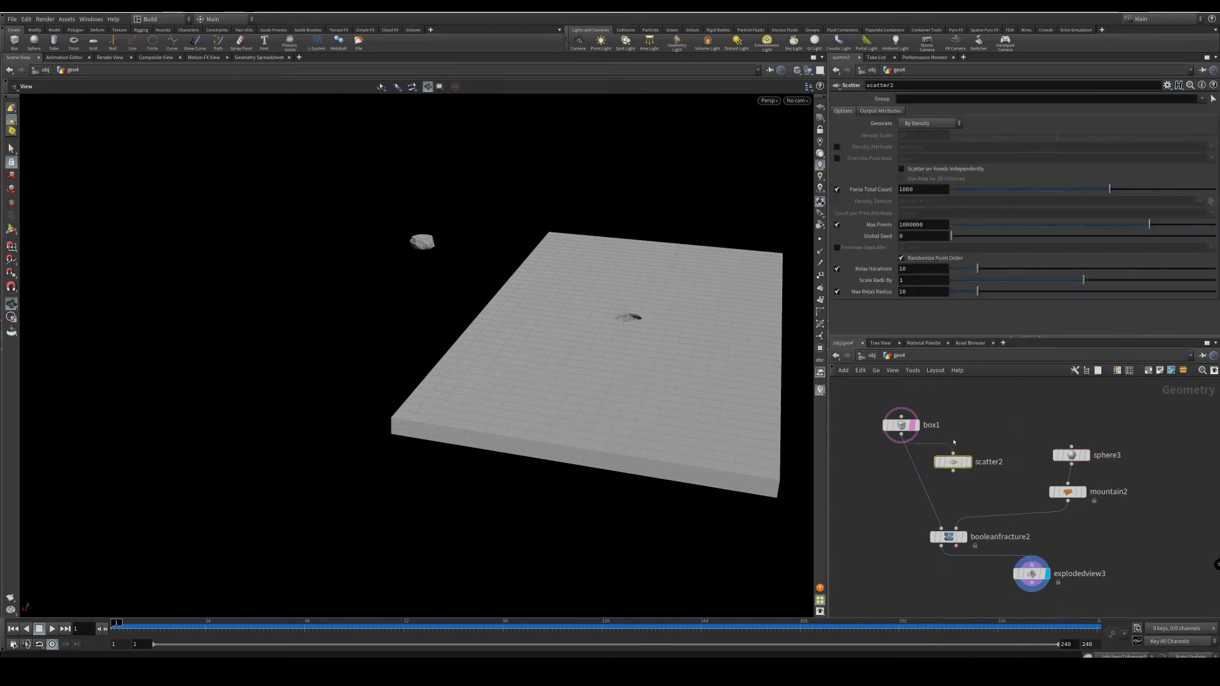
left_click_drag(948, 529, 925, 534)
mouse_move(953, 462)
left_mouse_down()
mouse_move(971, 438)
mouse_move(965, 447)
left_mouse_up()
- Display the Scatter node with Force Total Count set to 100 and turn off the box's template display
left_click(987, 426)
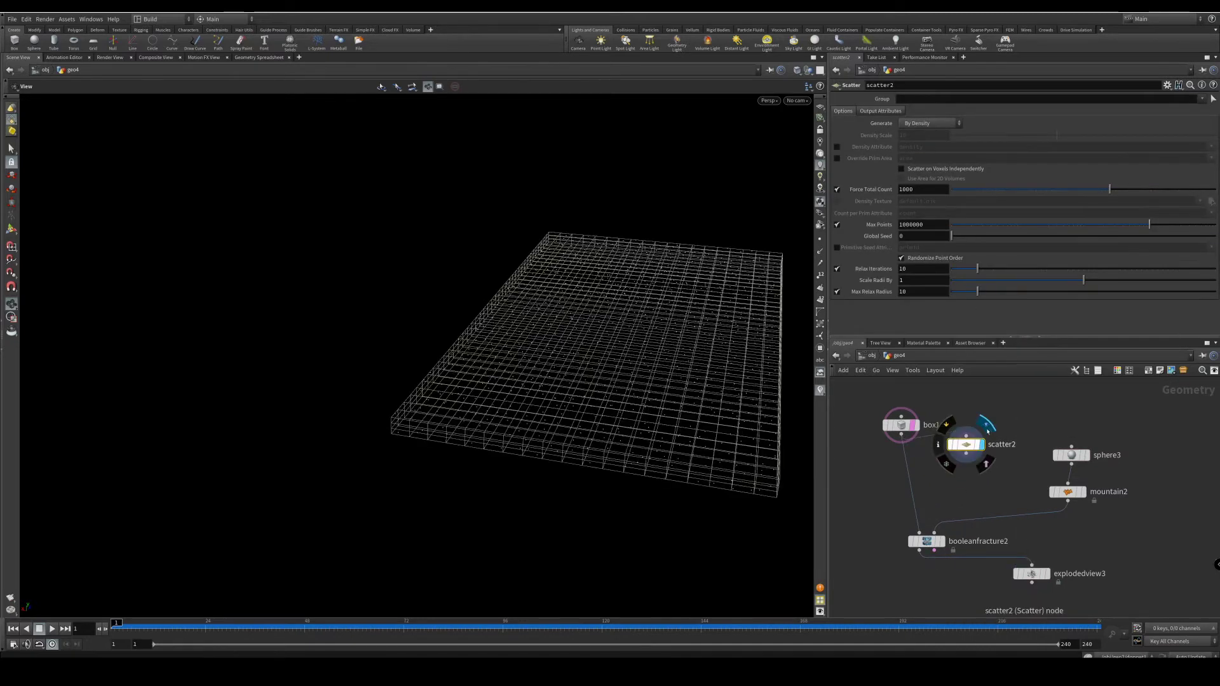
key("Return")
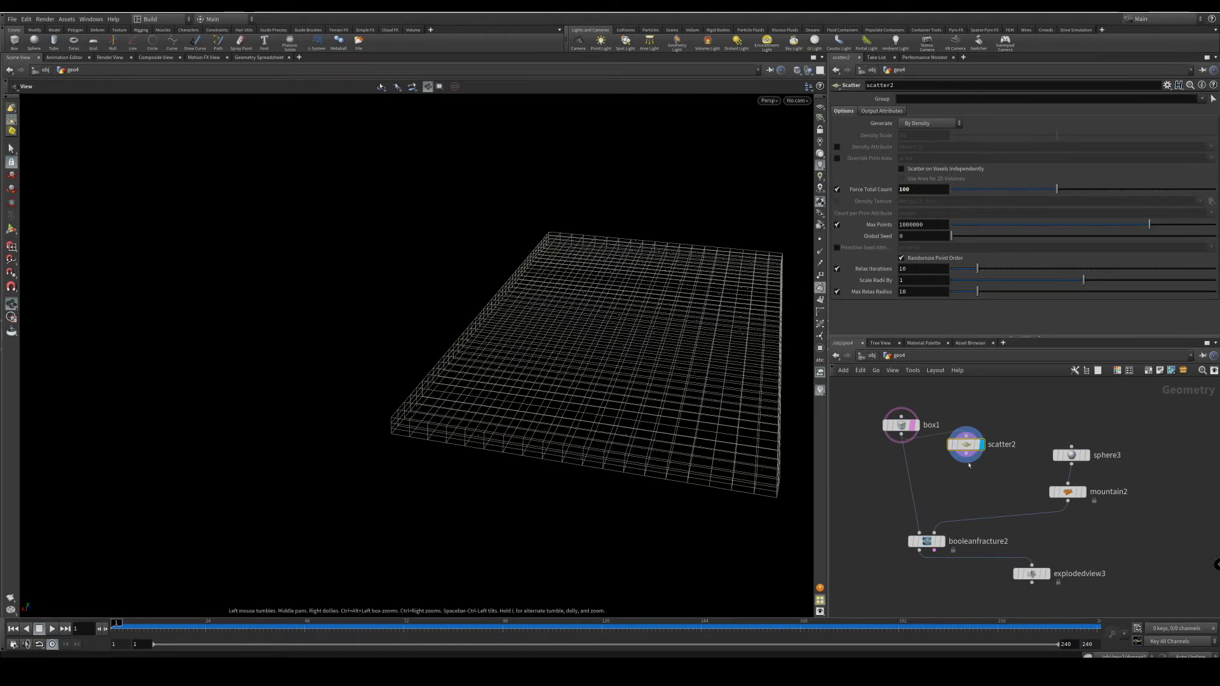
left_click(921, 445)
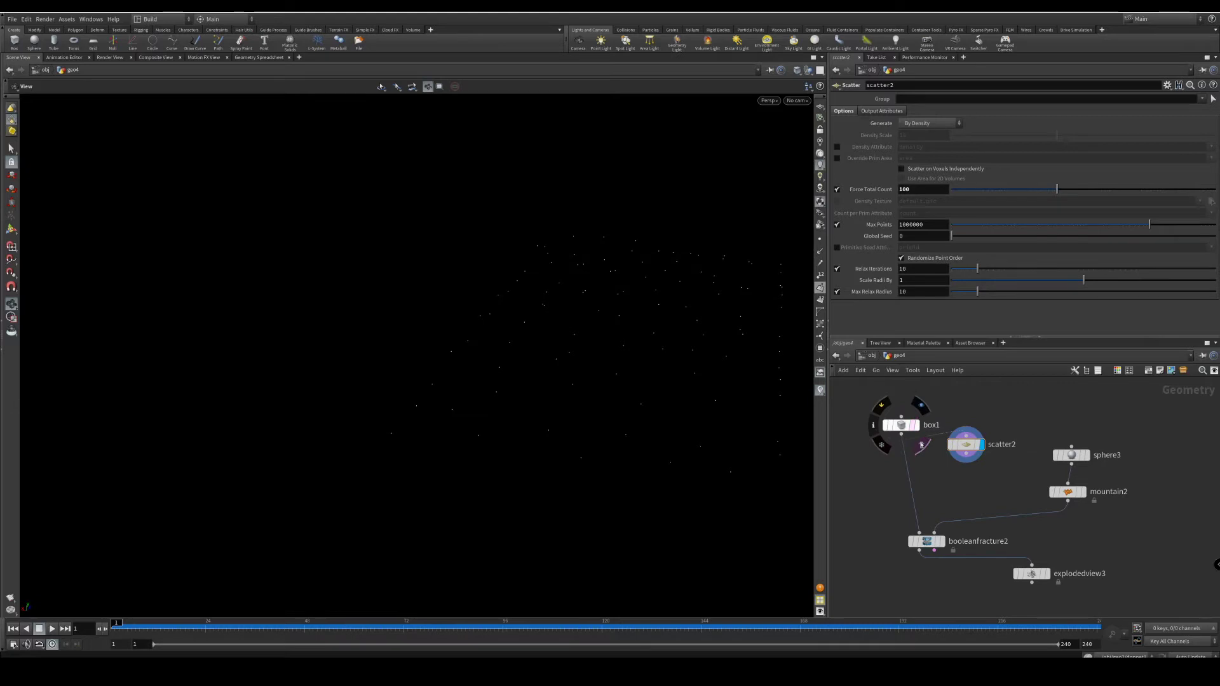
left_click_drag(729, 406, 627, 366)
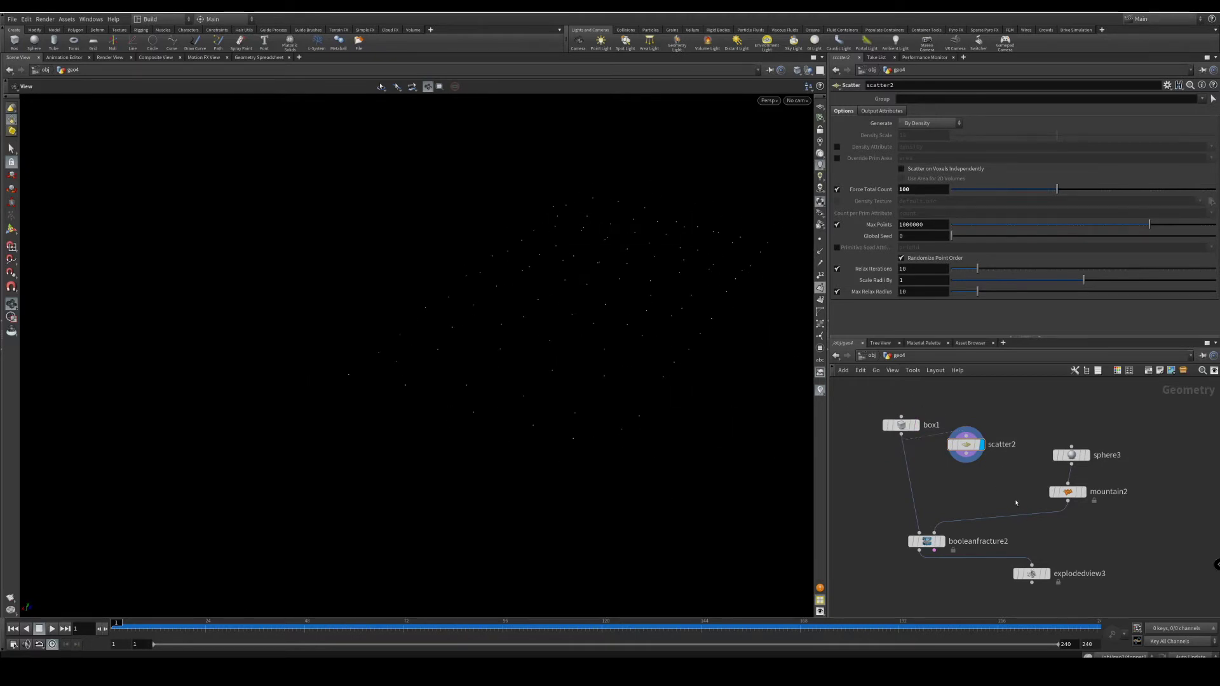
- Add a Copy to Points node with the Mountain rock as geometry and the scattered points as targets
key("Tab")
type("copy")
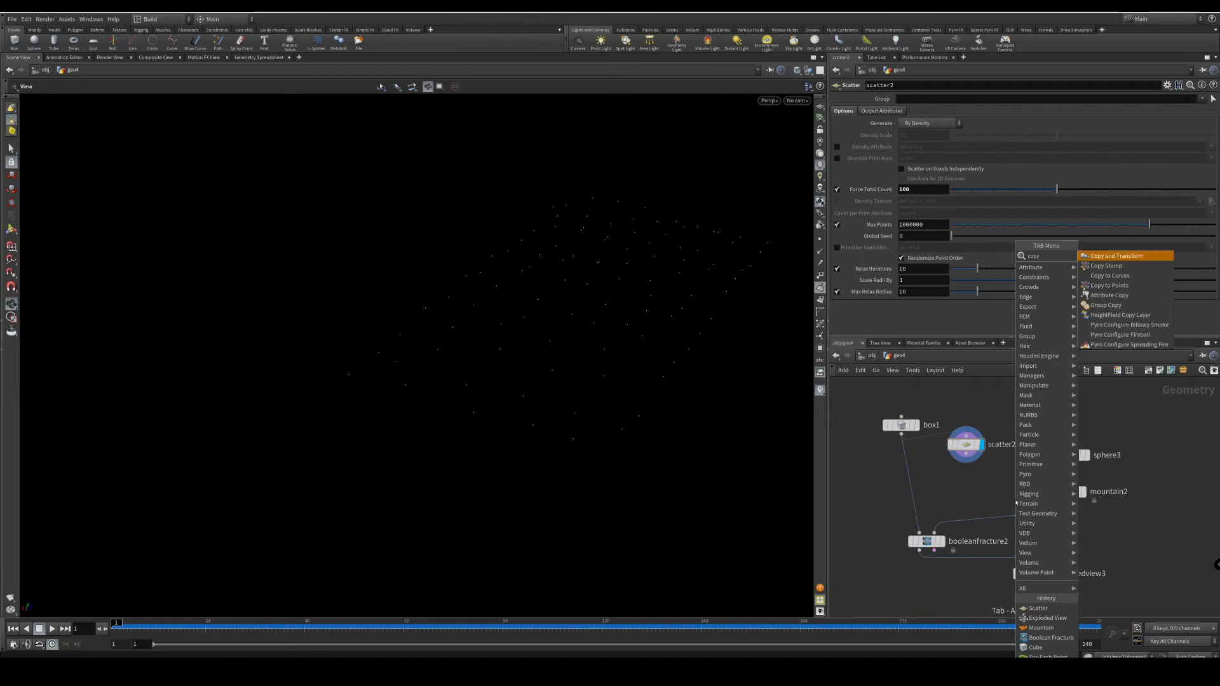
type(" to")
key("Down")
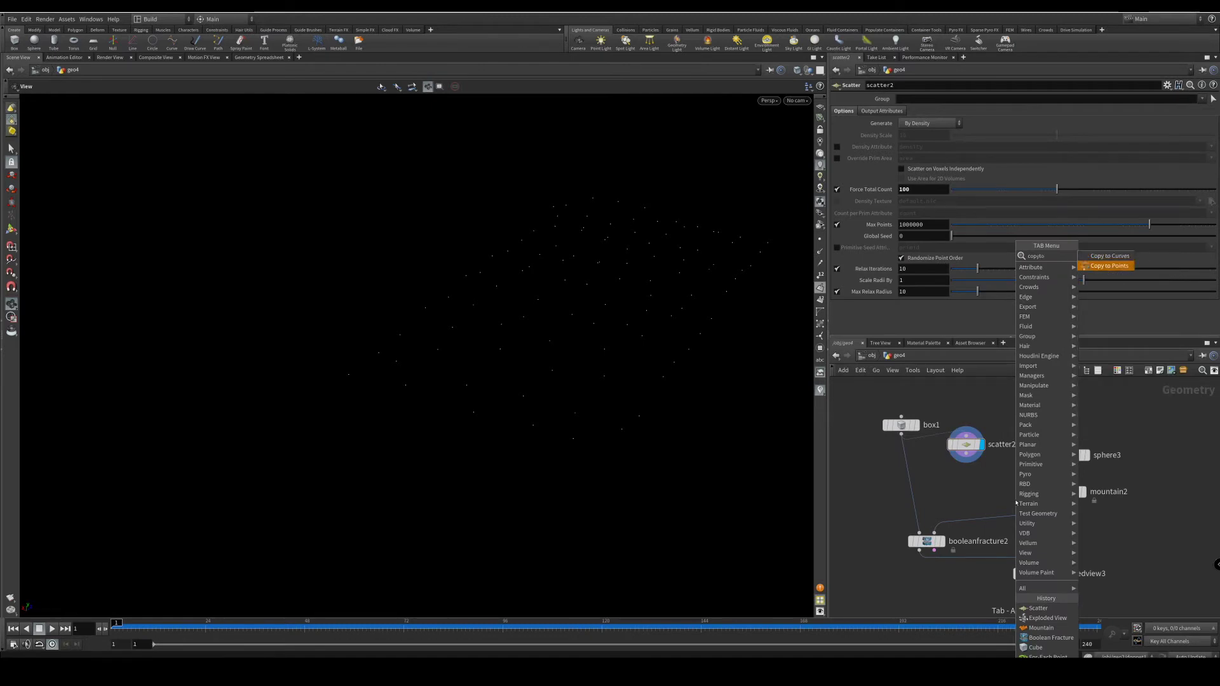
key("Return")
left_click(1012, 494)
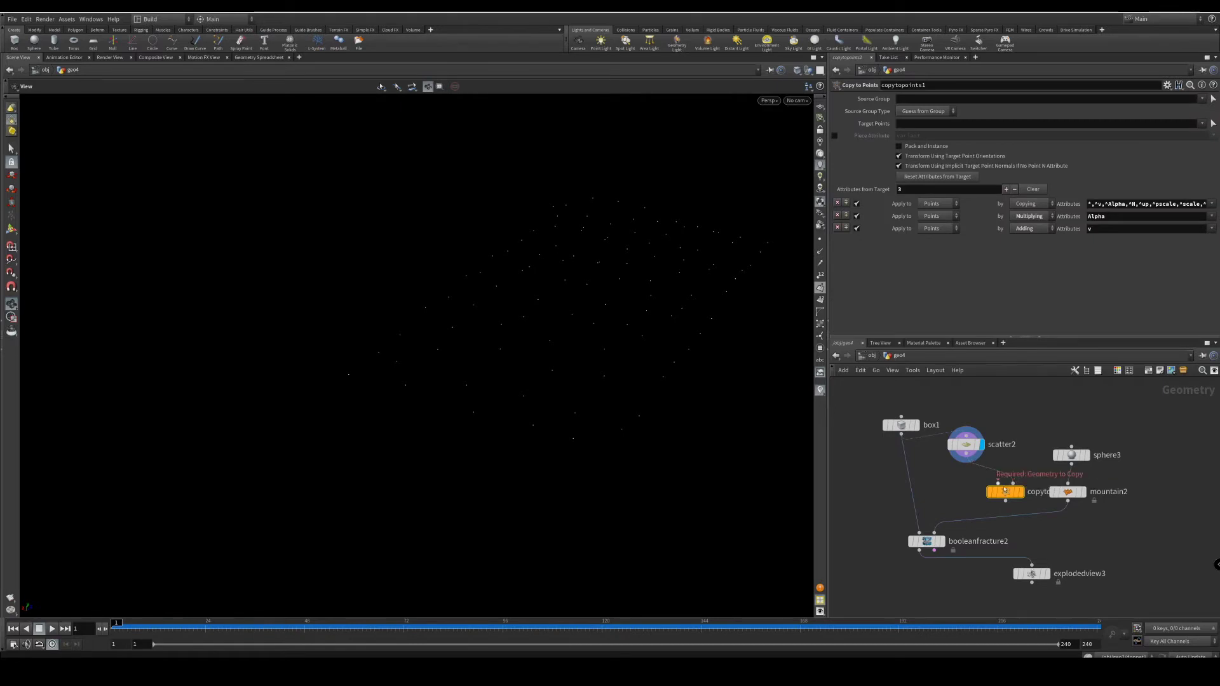
left_click_drag(1006, 494, 1067, 503)
middle_click_drag(1107, 540, 1120, 468)
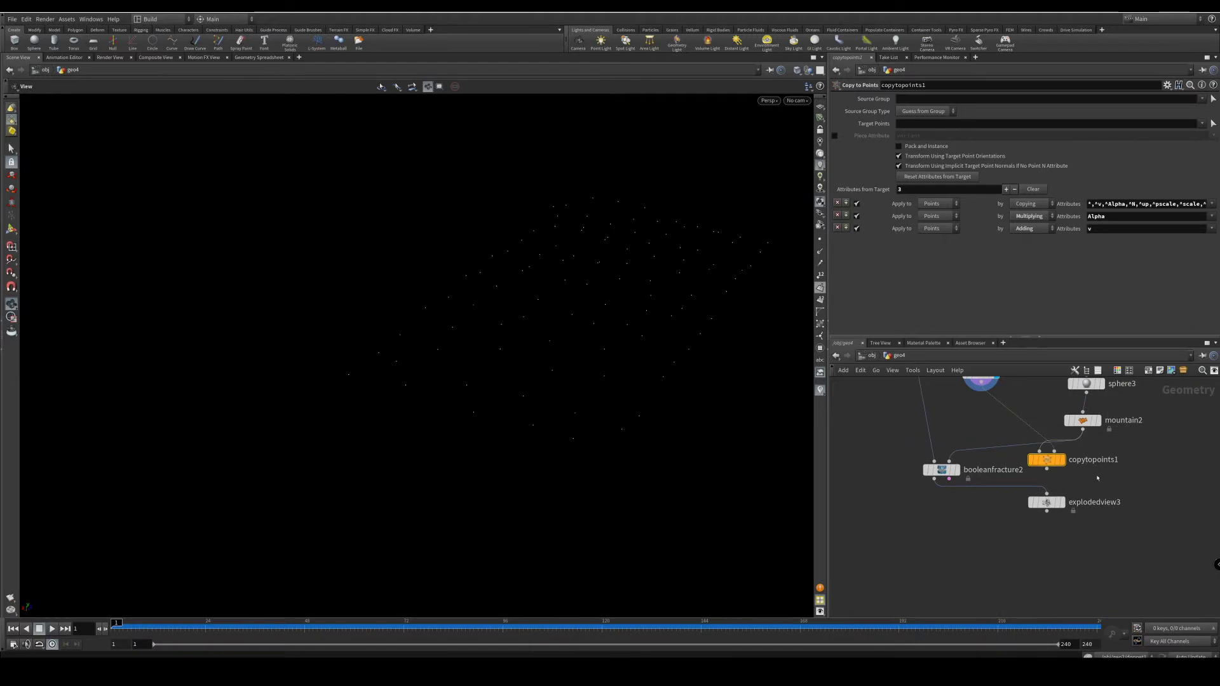
- Move the Exploded View and Boolean Fracture nodes lower, display the Copy to Points node, and inspect the copied rocks
left_click_drag(1047, 505, 1015, 563)
left_click_drag(941, 470, 963, 499)
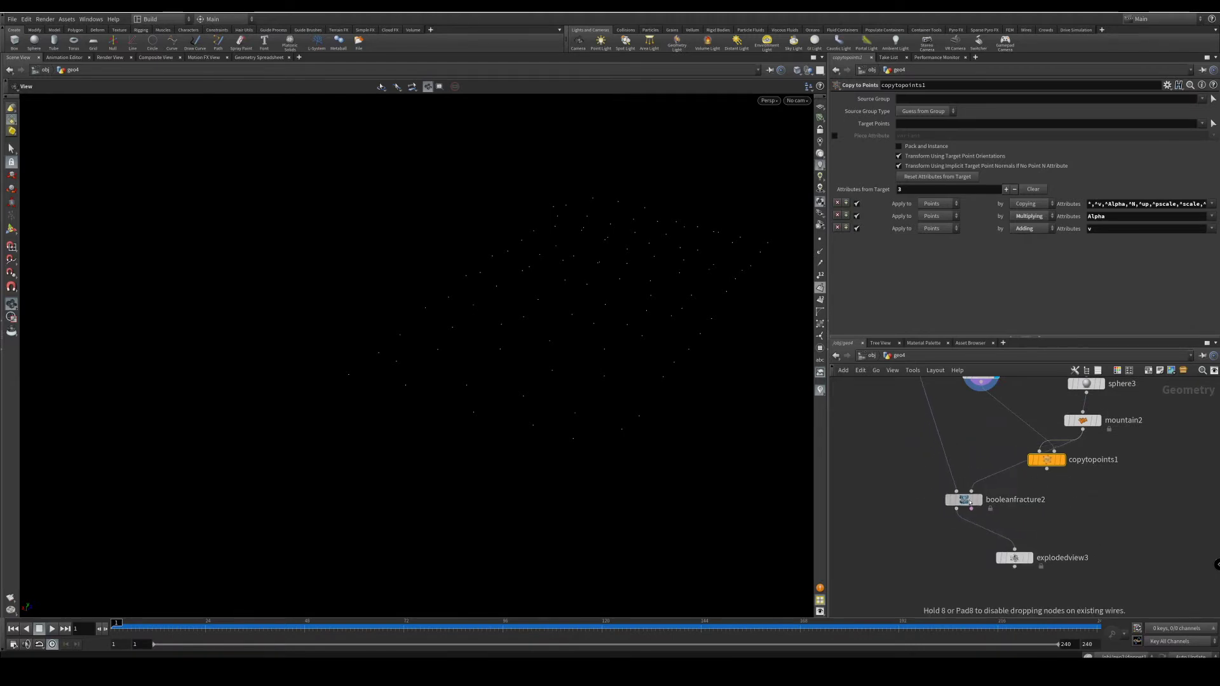
left_click(1047, 469)
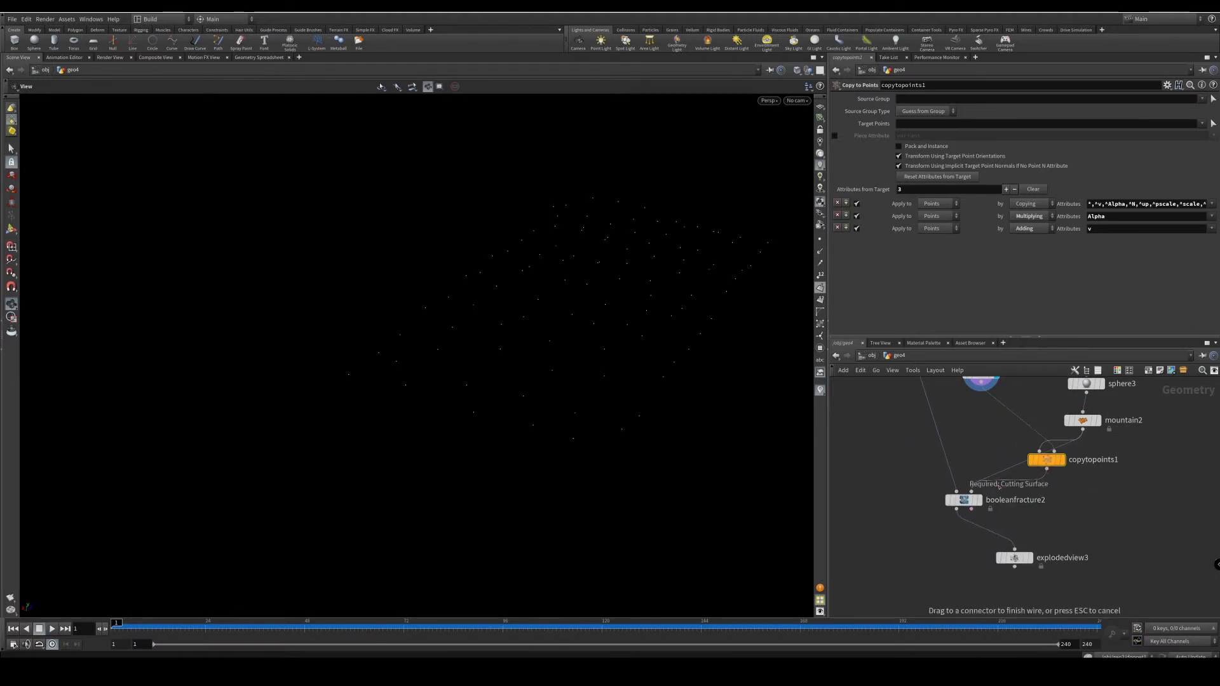
left_click(1056, 488)
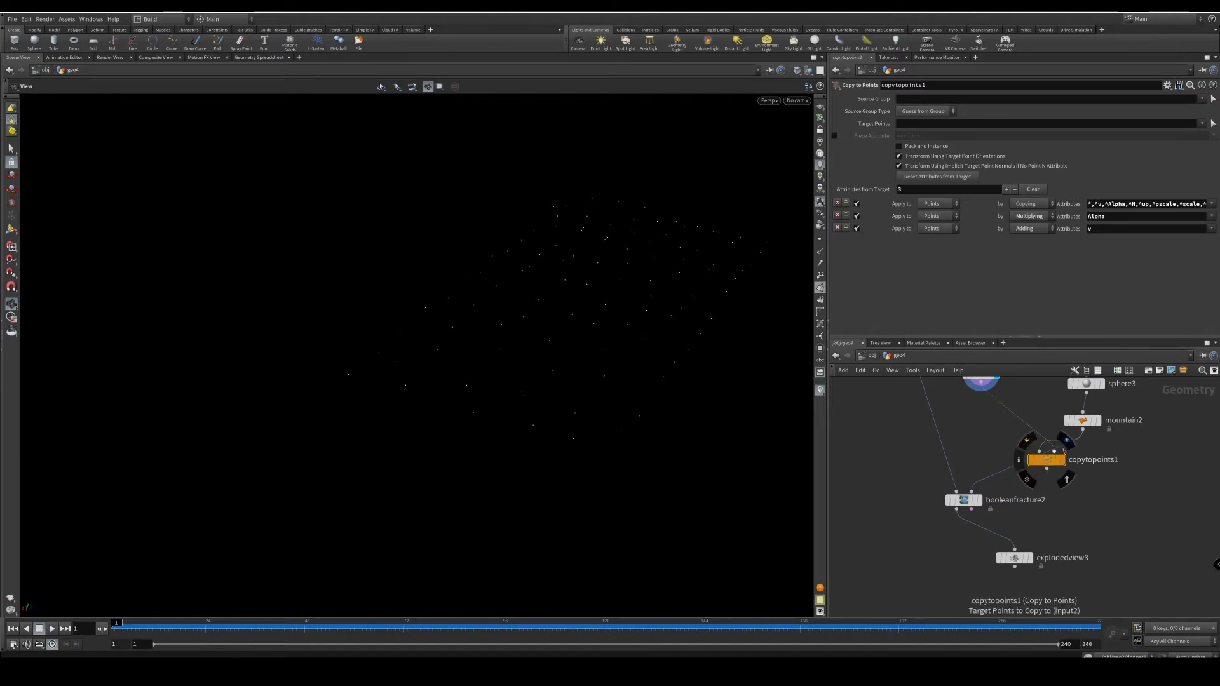
left_click(1065, 441)
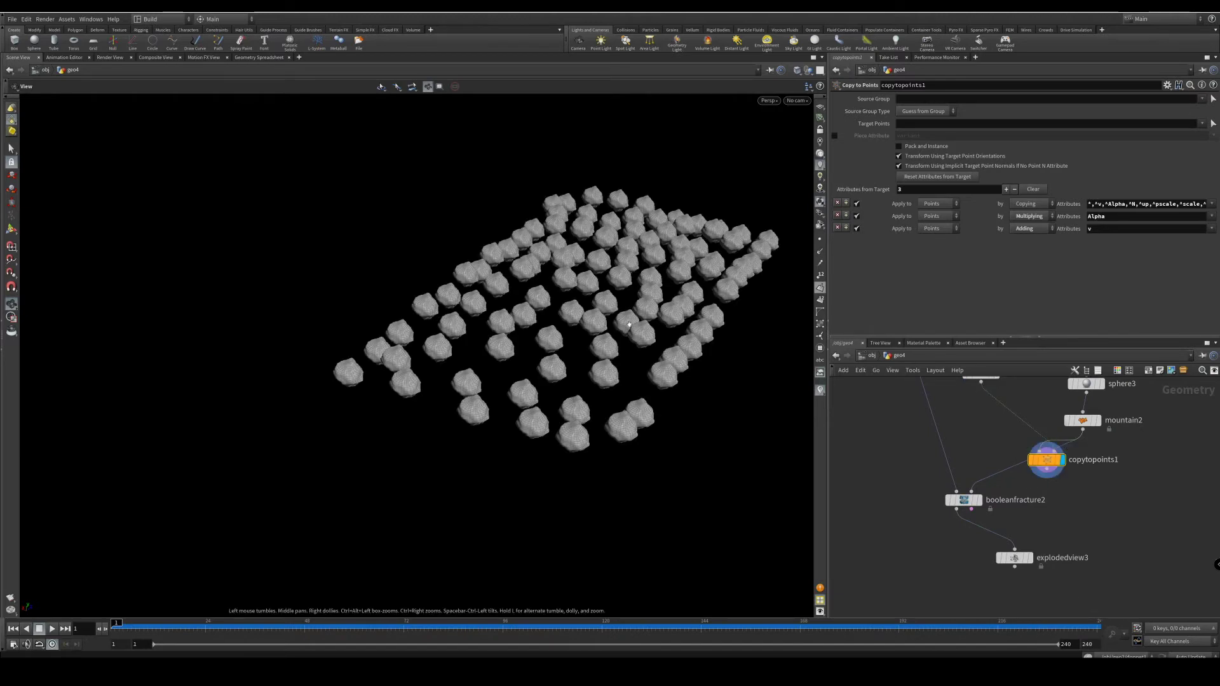
left_click_drag(615, 297, 640, 312)
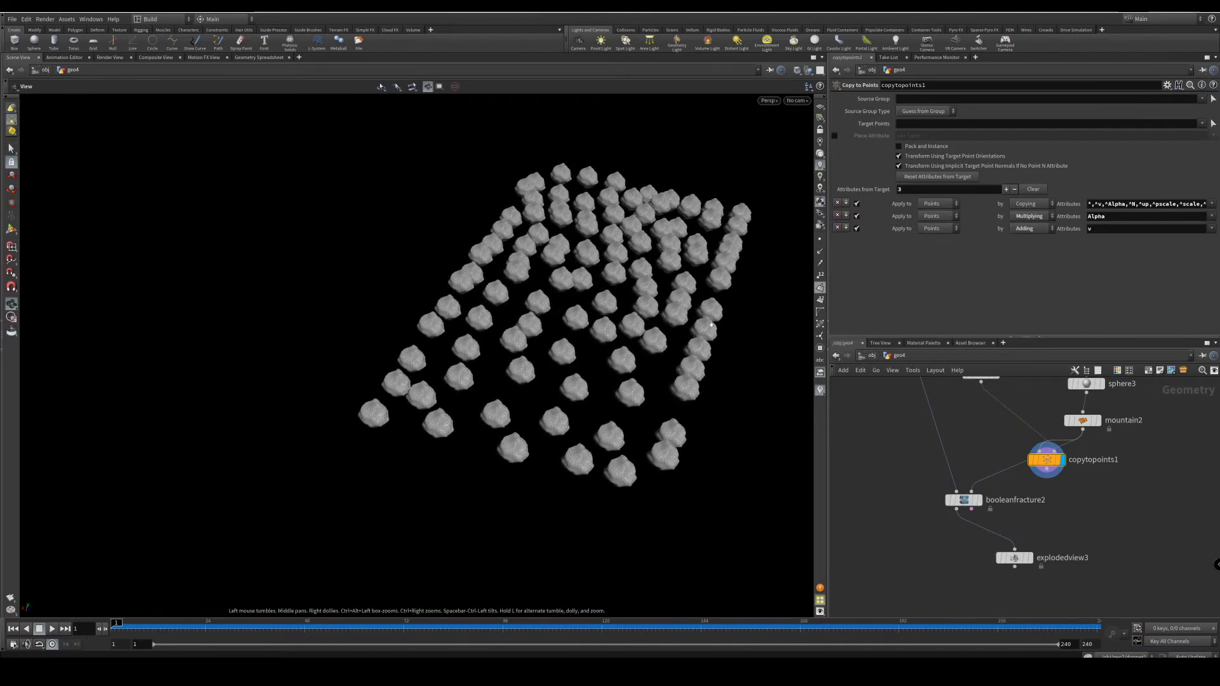
- Connect Copy to Points to the Boolean Fracture's cutting surface input and display the Exploded View
left_click(1046, 478)
left_click(977, 489)
mouse_move(1040, 541)
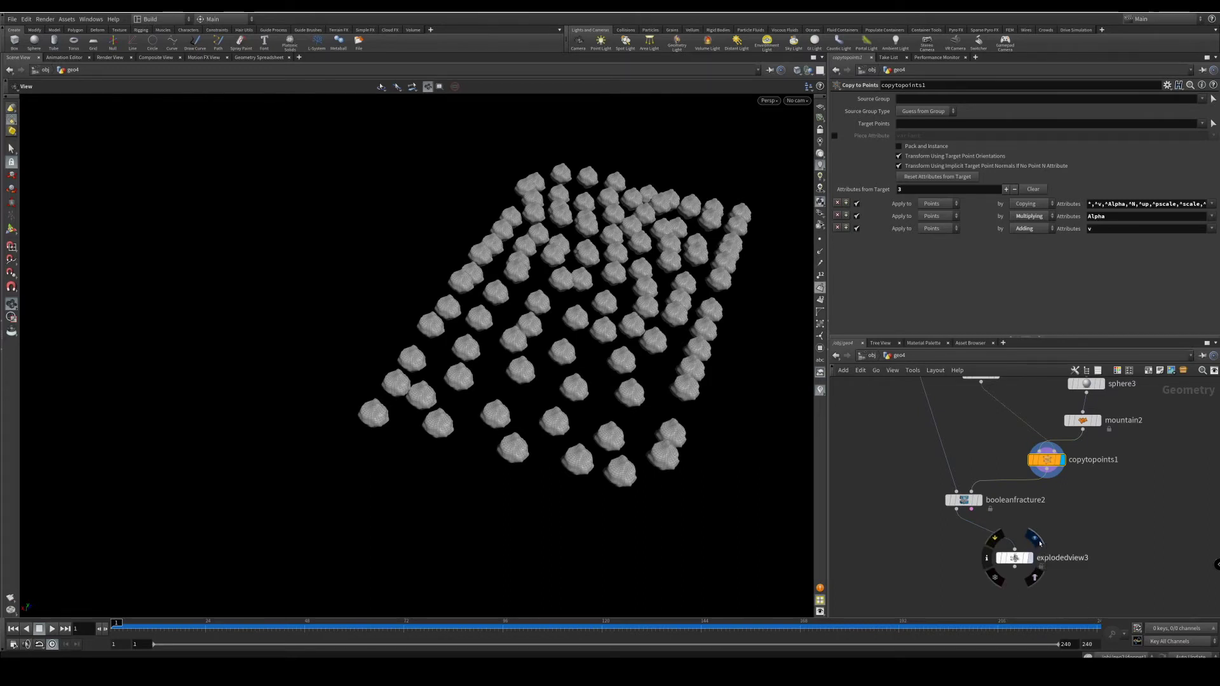
left_click(1040, 542)
left_click_drag(614, 493, 508, 310)
- Set the Exploded View's Uniform Scale to 1 and inspect the rock pieces cut from the slab
left_click(1015, 558)
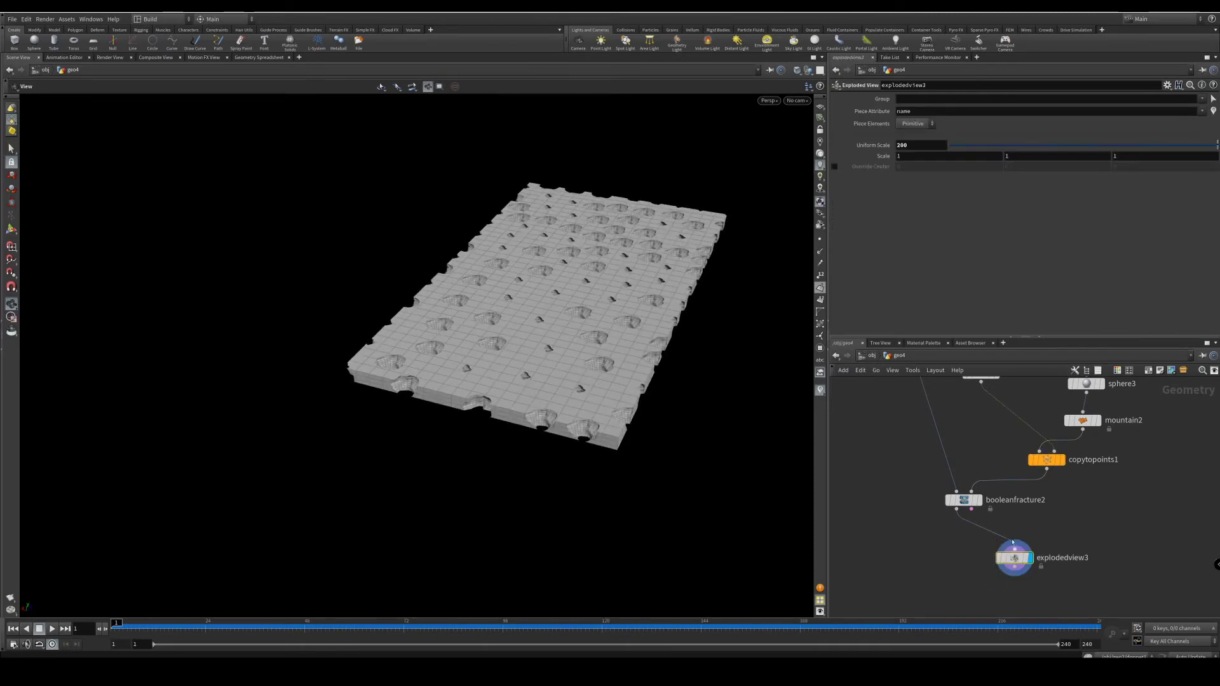
double_click(913, 146)
type("1")
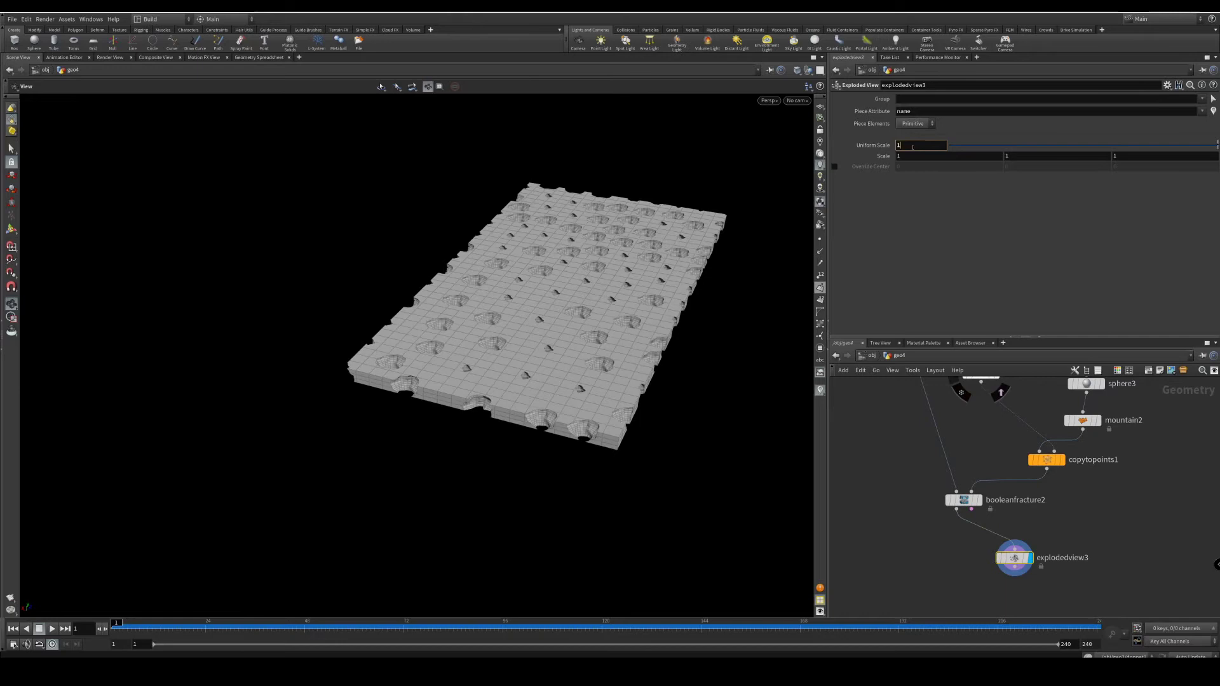
key("Return")
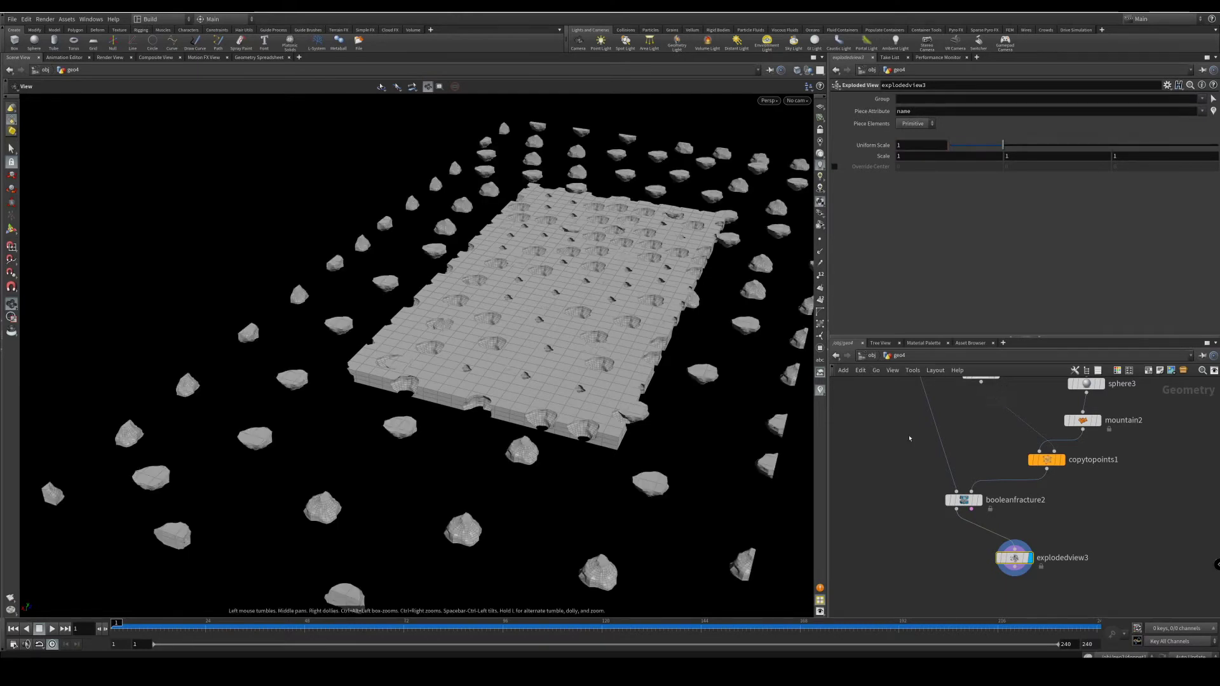
left_click_drag(658, 390, 637, 424)
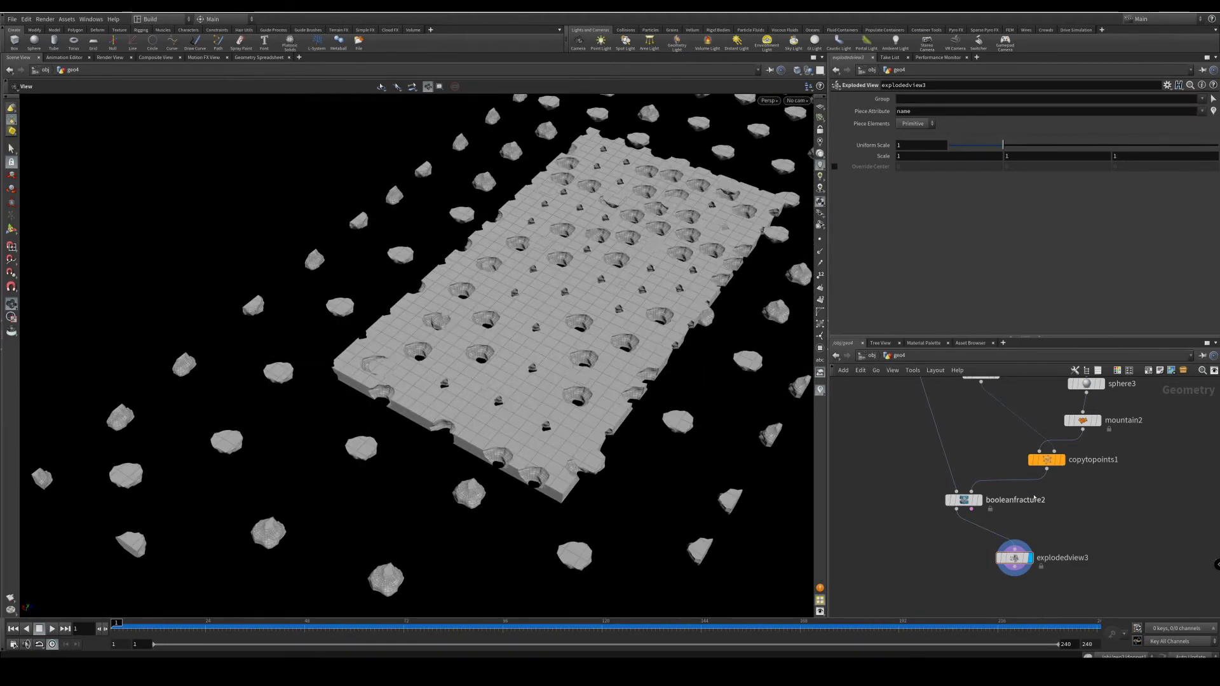
- Display the Copy to Points node and insert an Attribute Randomize node between the Scatter and Copy to Points
left_click(1067, 443)
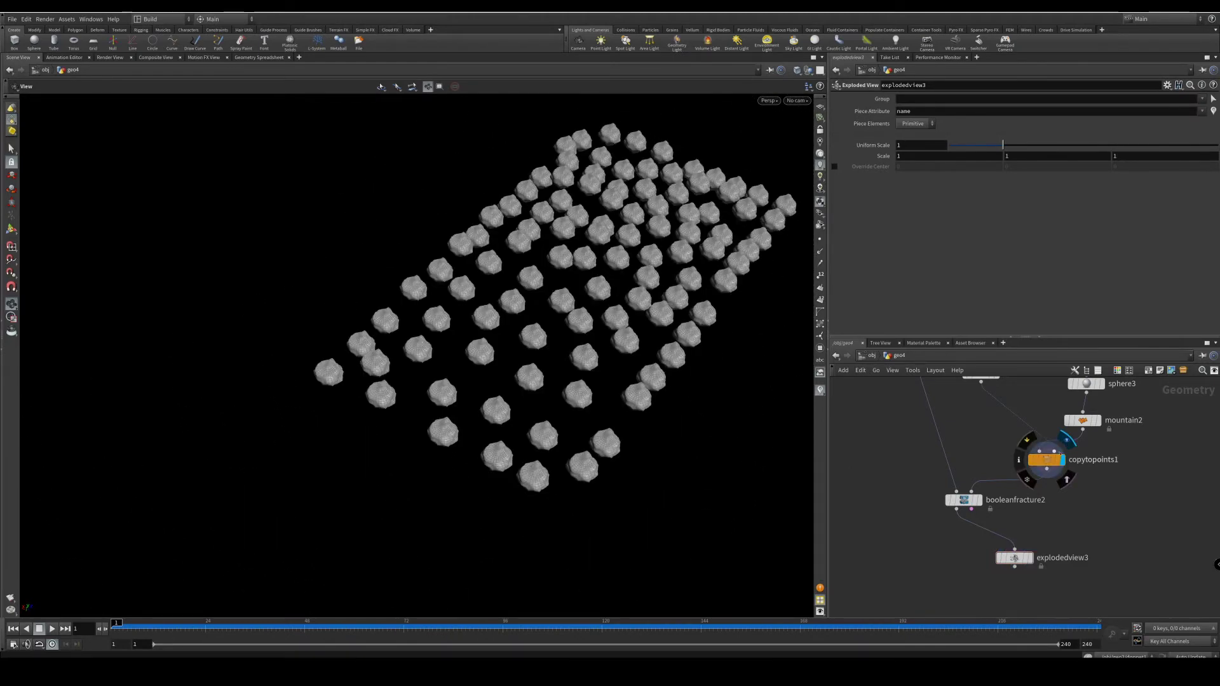
left_click_drag(607, 335, 650, 371)
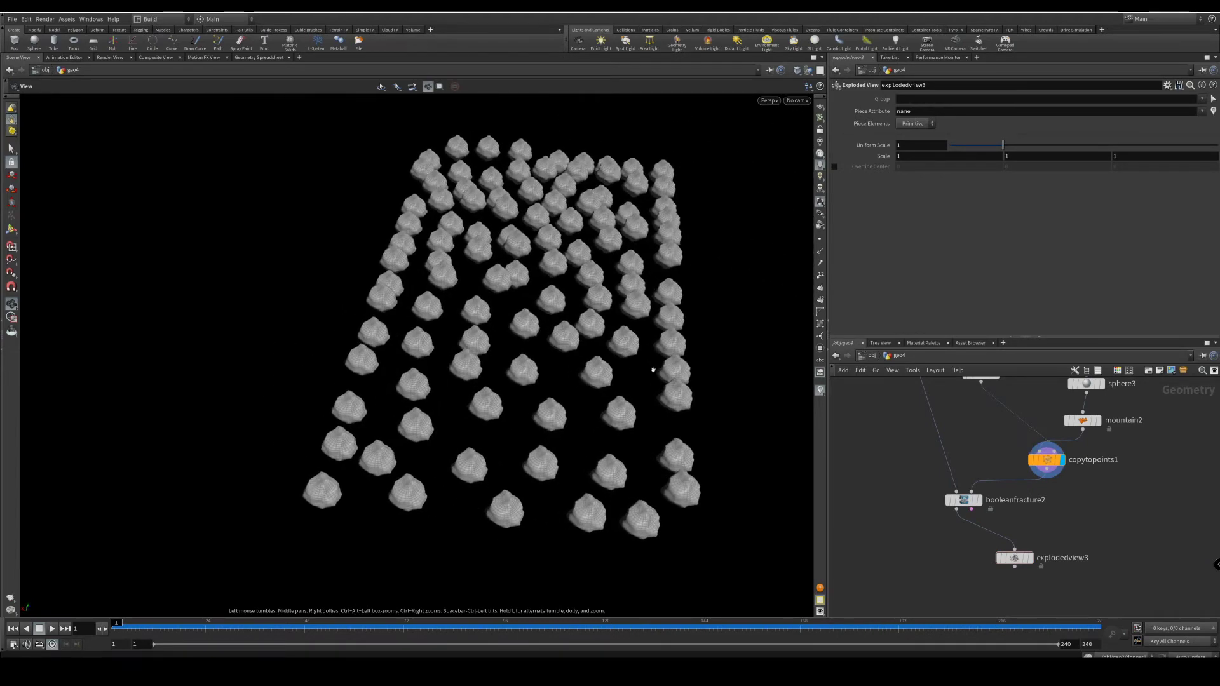
middle_click_drag(1083, 517, 1093, 563)
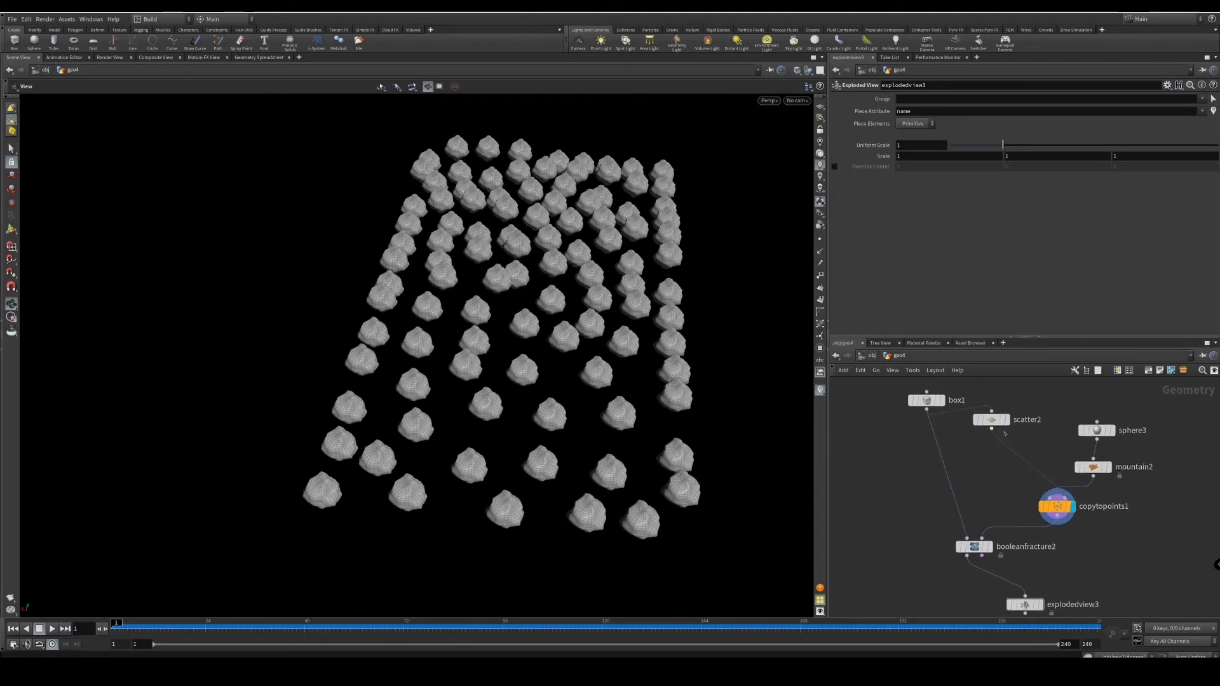
left_click_drag(991, 419, 989, 458)
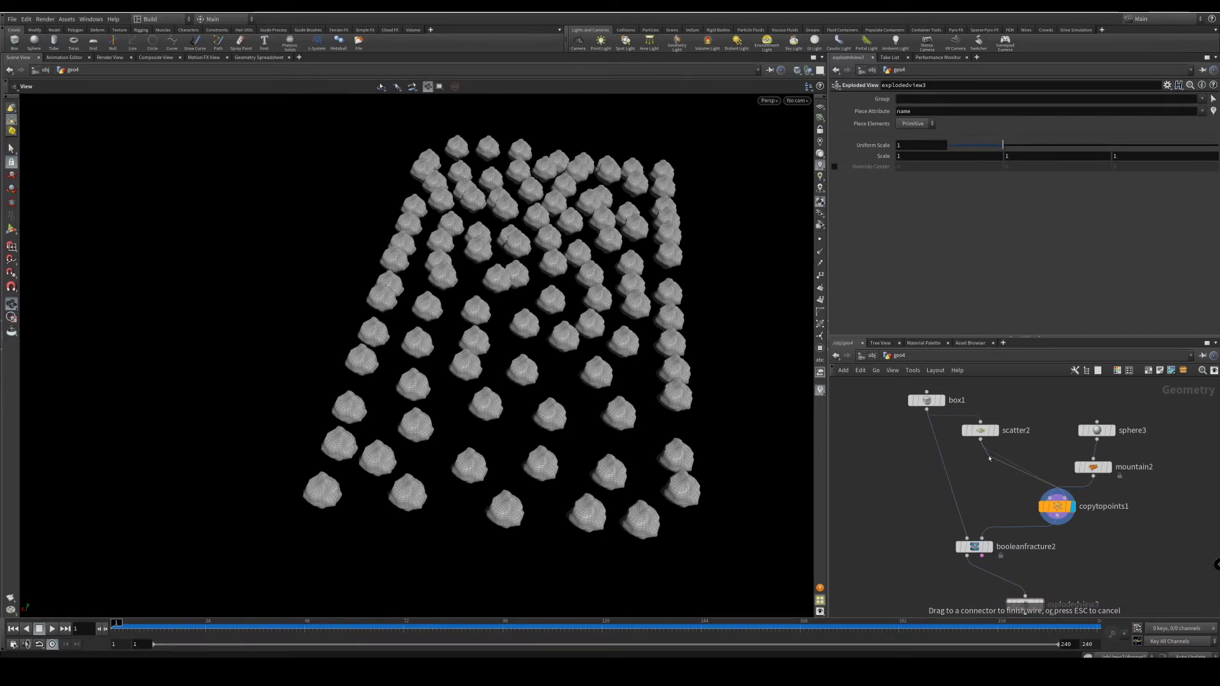
key("Tab")
type("attri")
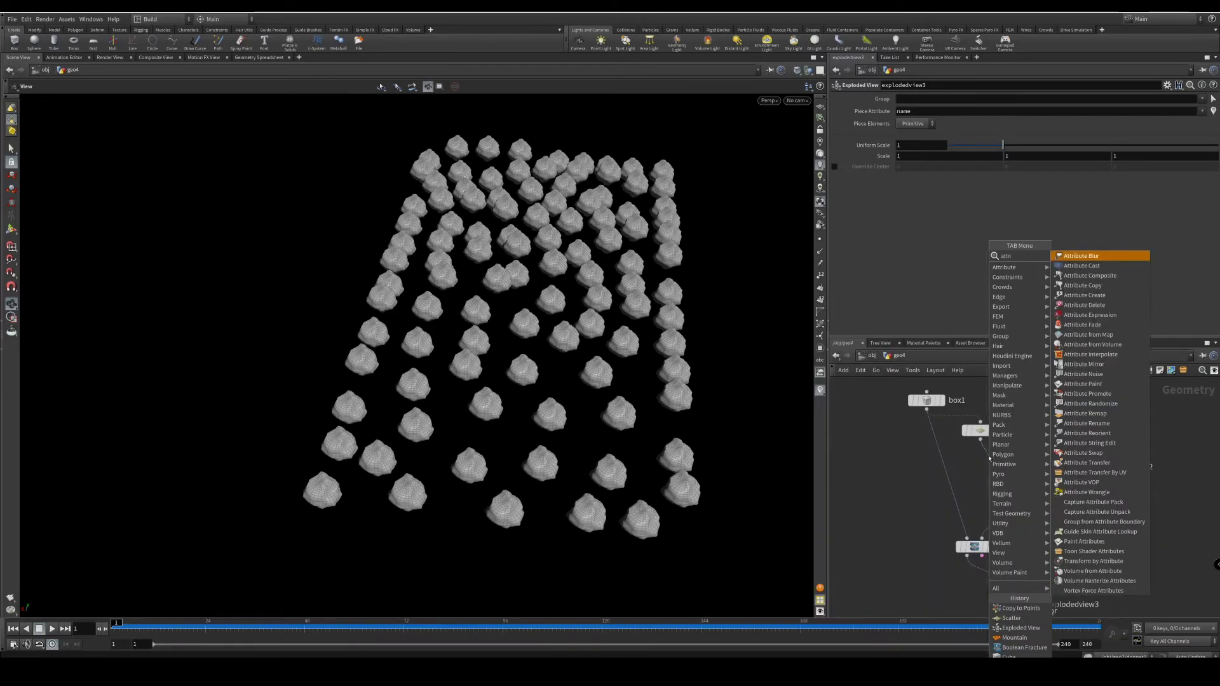
type("bute rand")
key("Return")
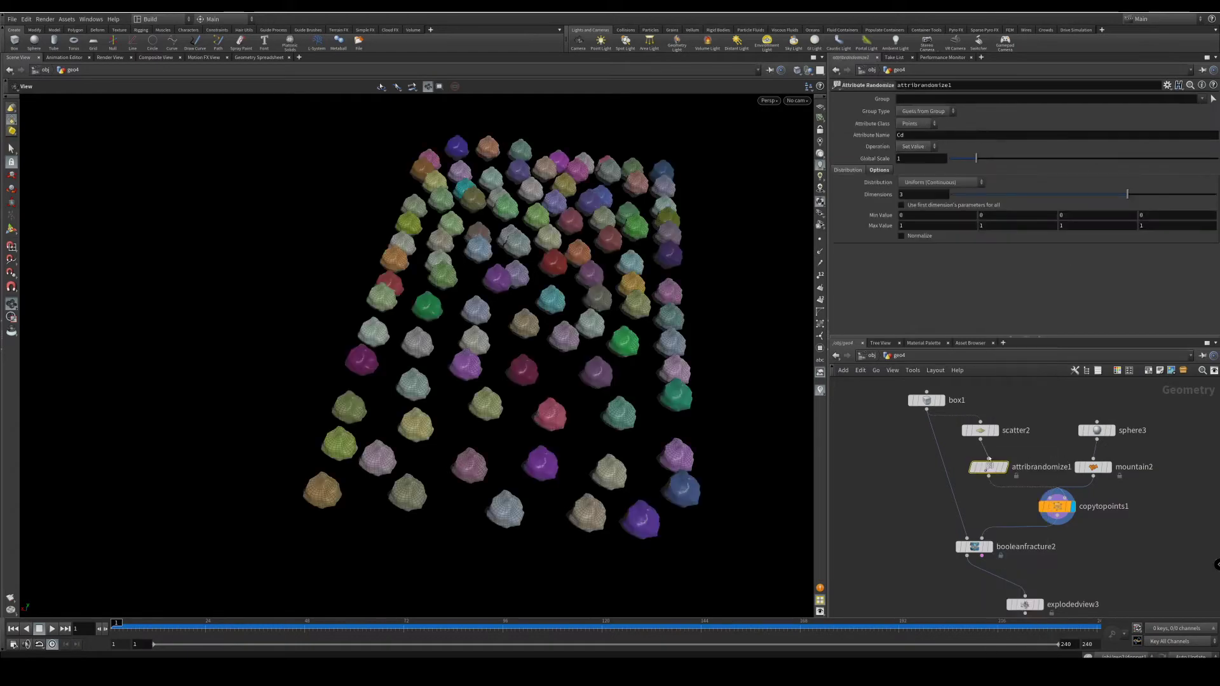
- Set the Attribute Randomize's Attribute Name to N and check the orientation of the copied rocks
left_click(937, 136)
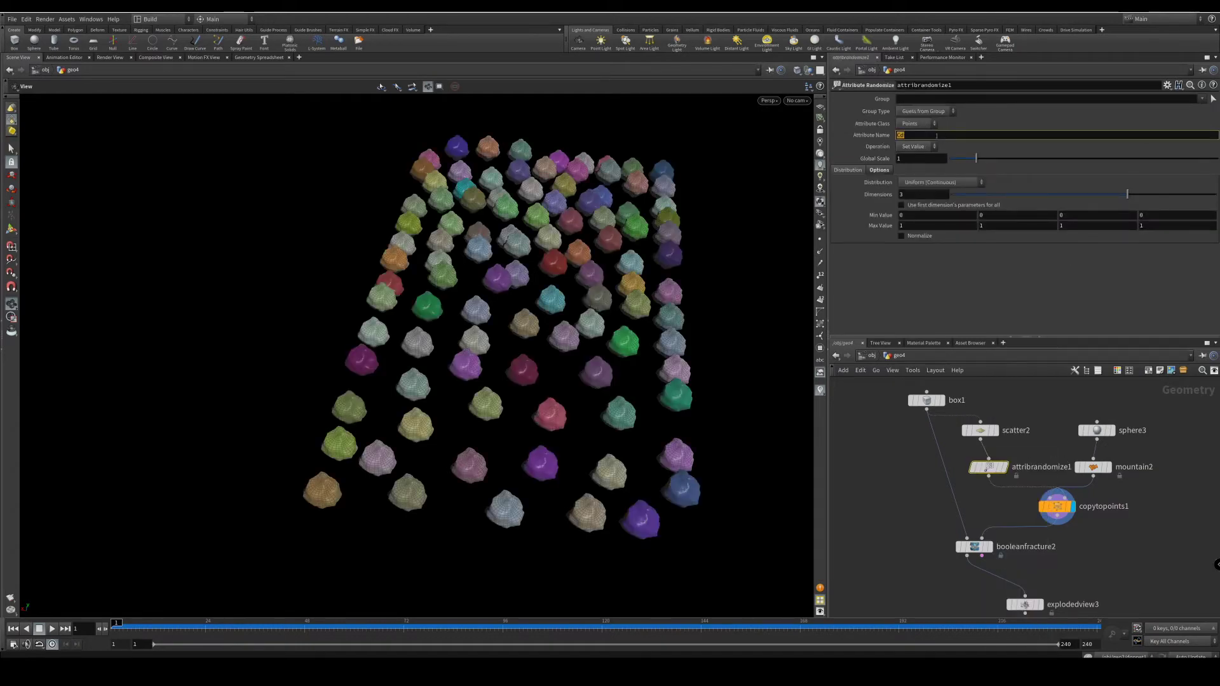
type("N")
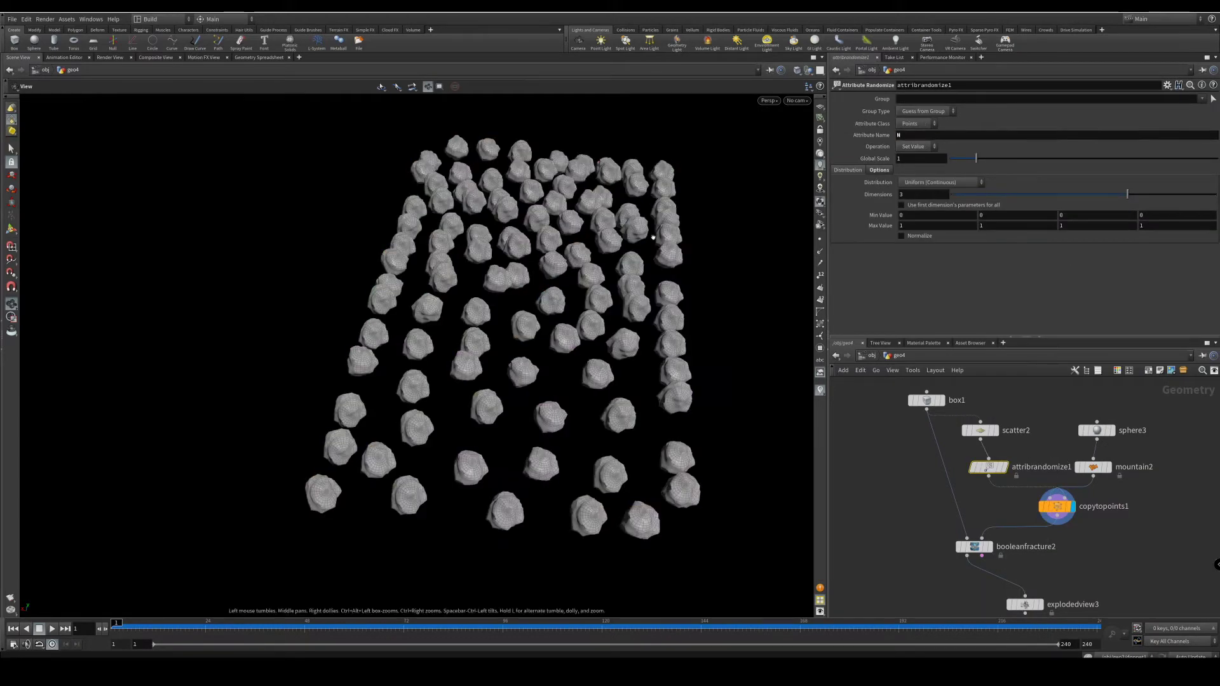
left_click_drag(798, 166, 502, 324)
scroll(600, 309, "up", 5)
- Move Copy to Points down and insert a Point Wrangle between it and the Attribute Randomize node
left_click(1056, 506)
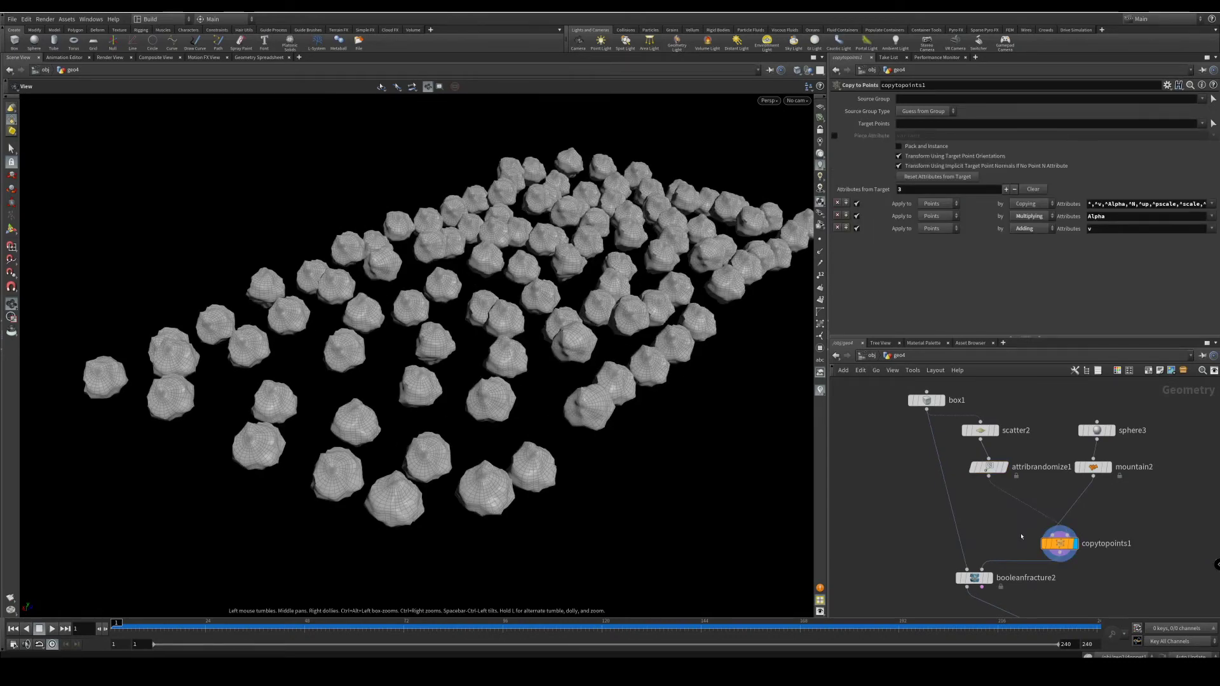
key("Tab")
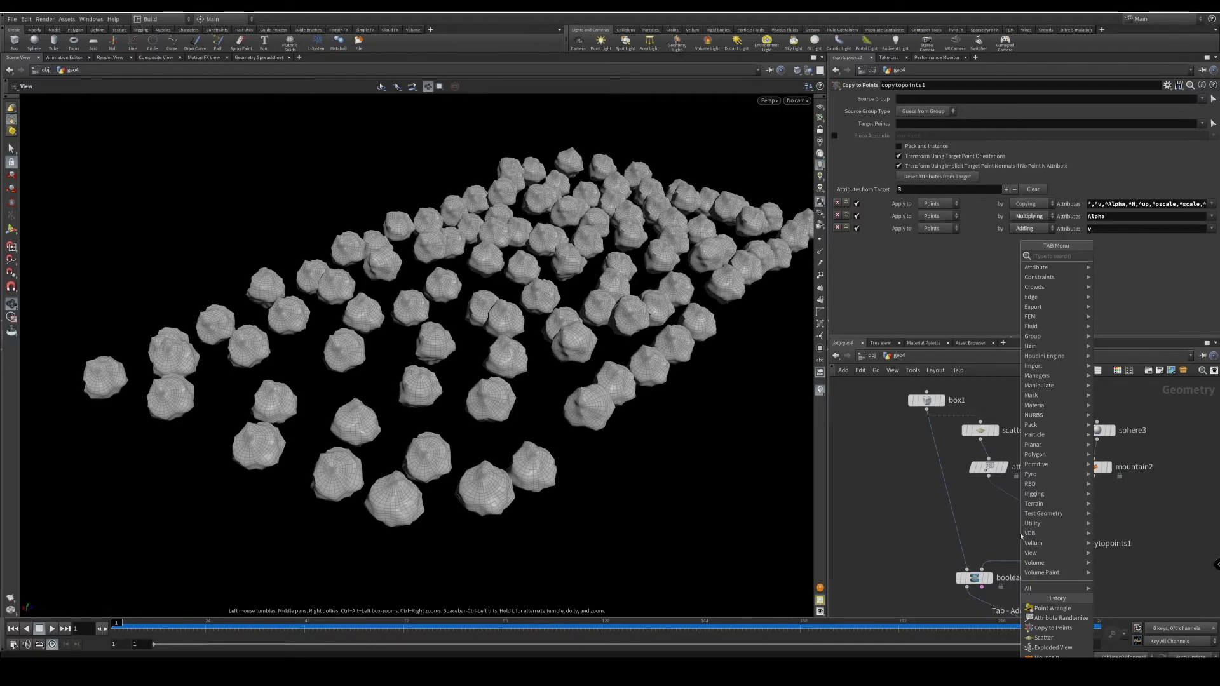
type("pointw")
key("Return")
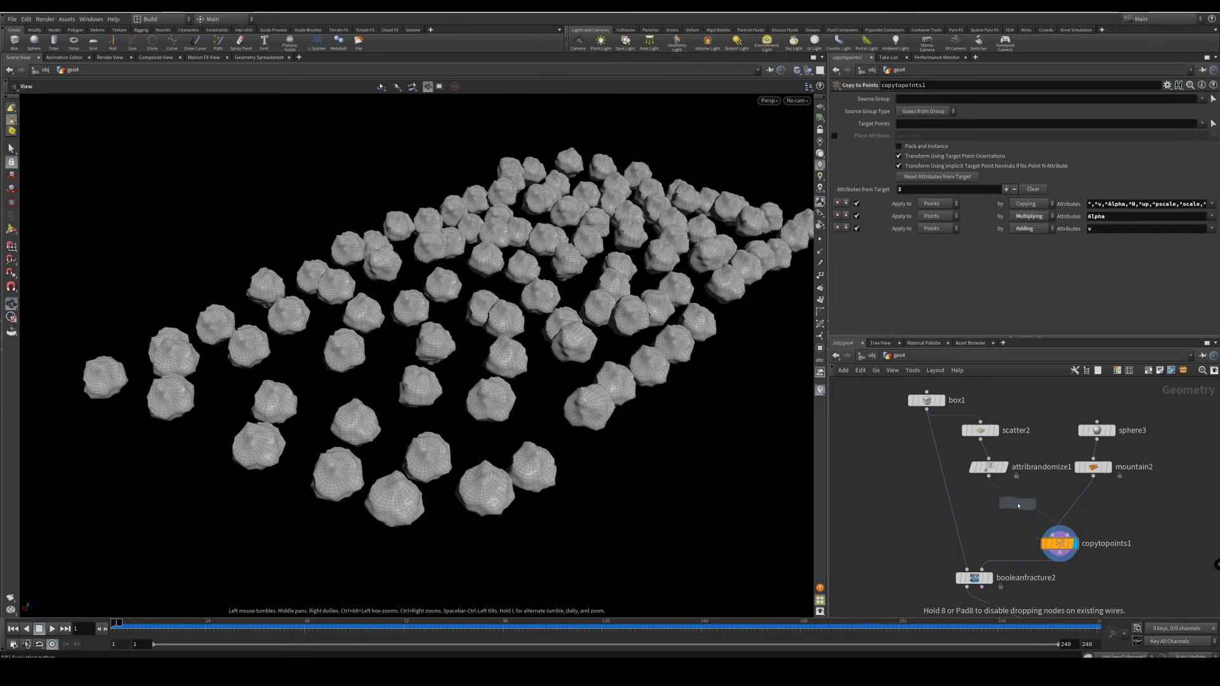
left_click(1017, 499)
left_click(1018, 506)
left_click(875, 157)
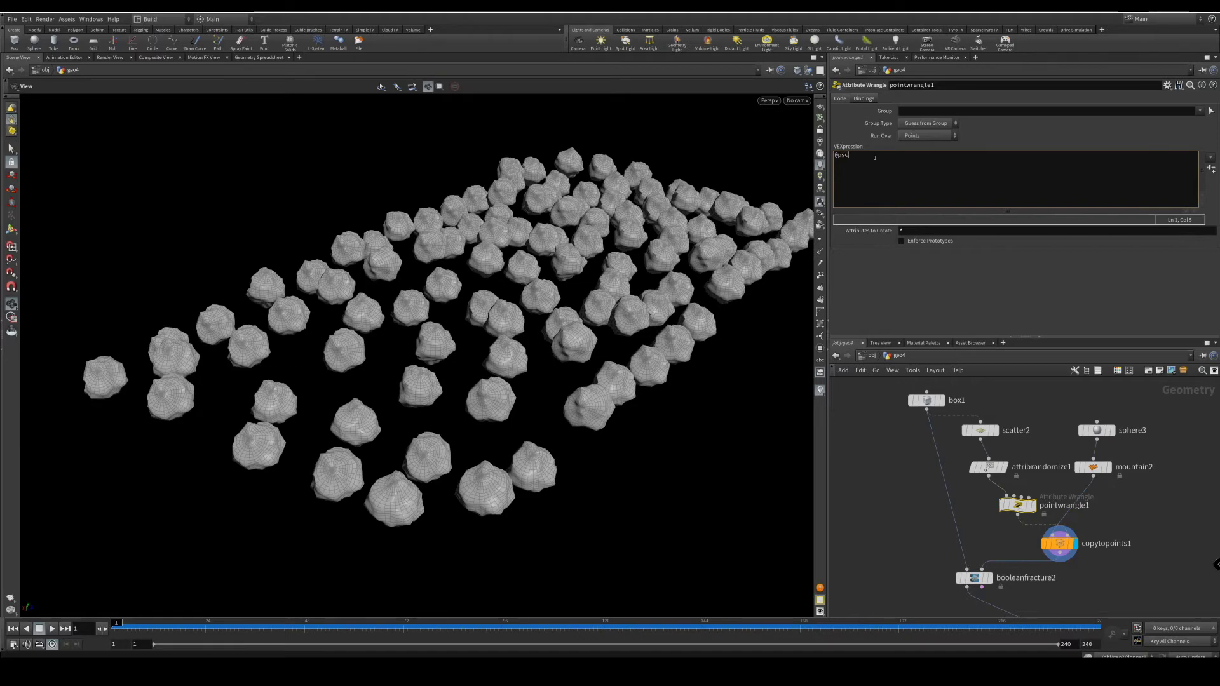
type("@pscale = rand(")
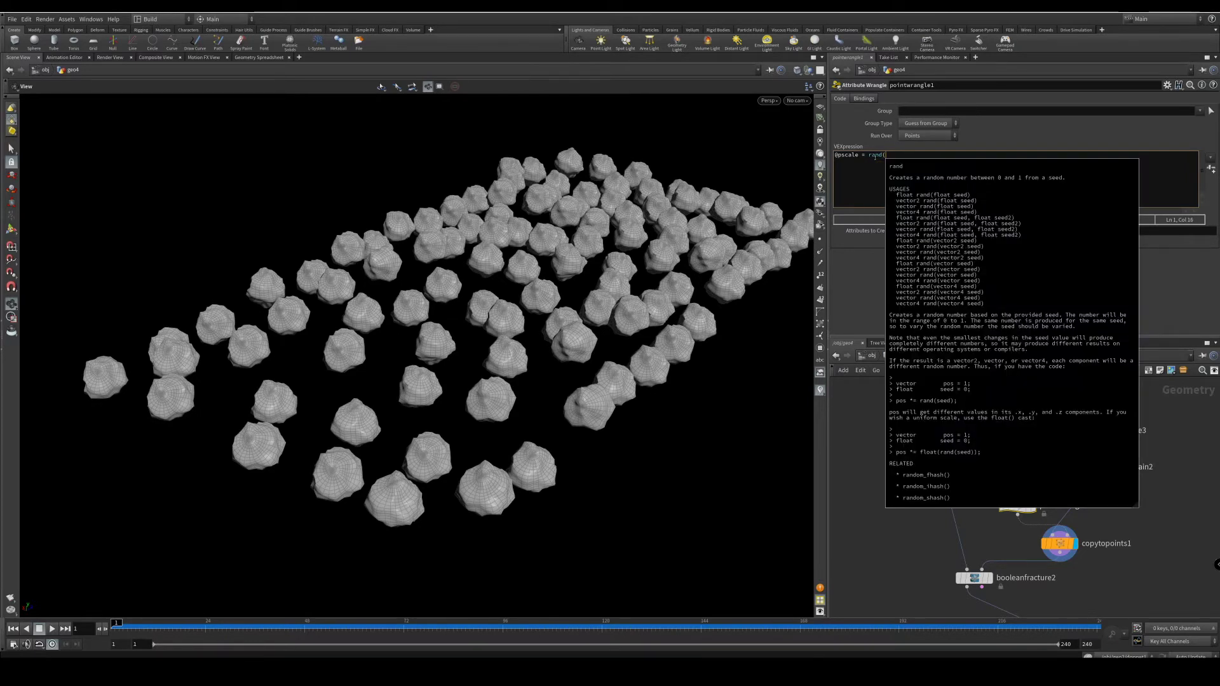
type("@ptnum);")
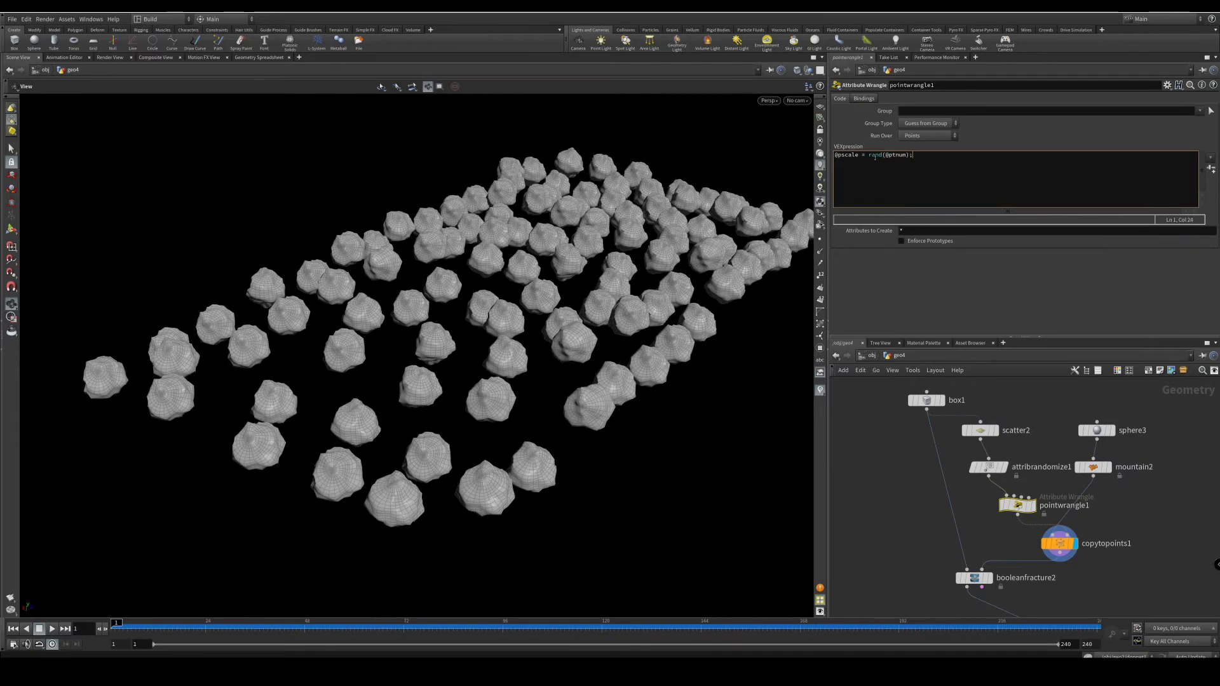
left_click_drag(529, 214, 324, 444)
left_click_drag(392, 385, 445, 279)
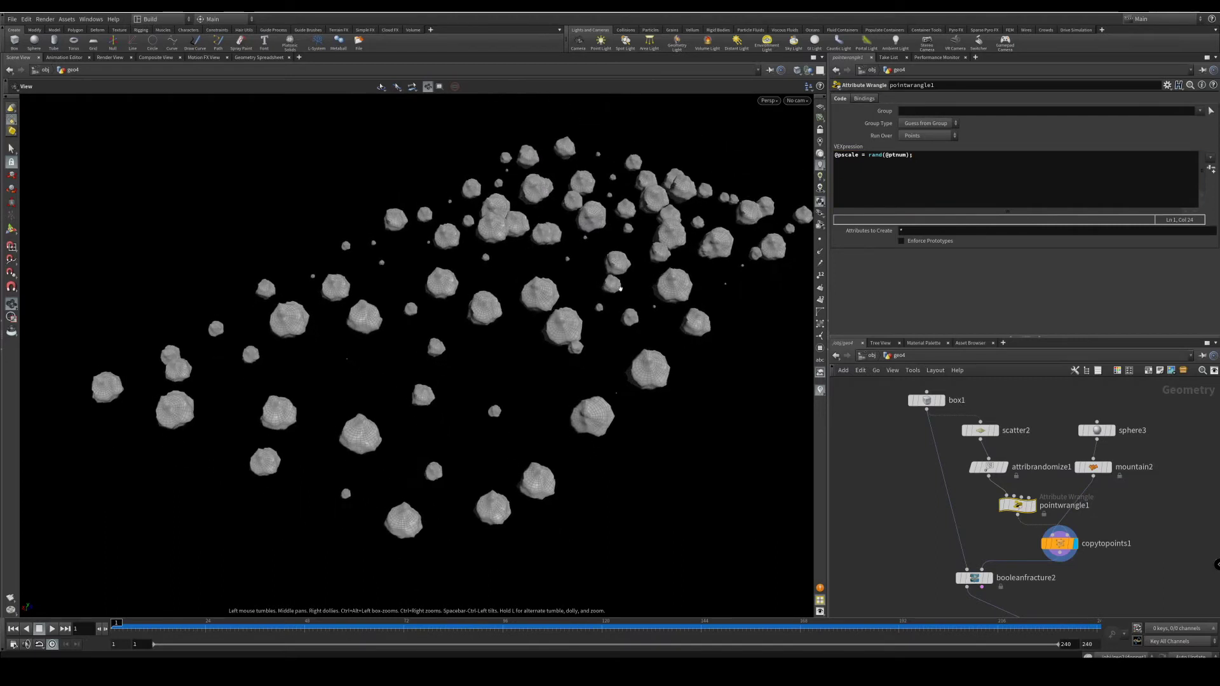
left_click(867, 156)
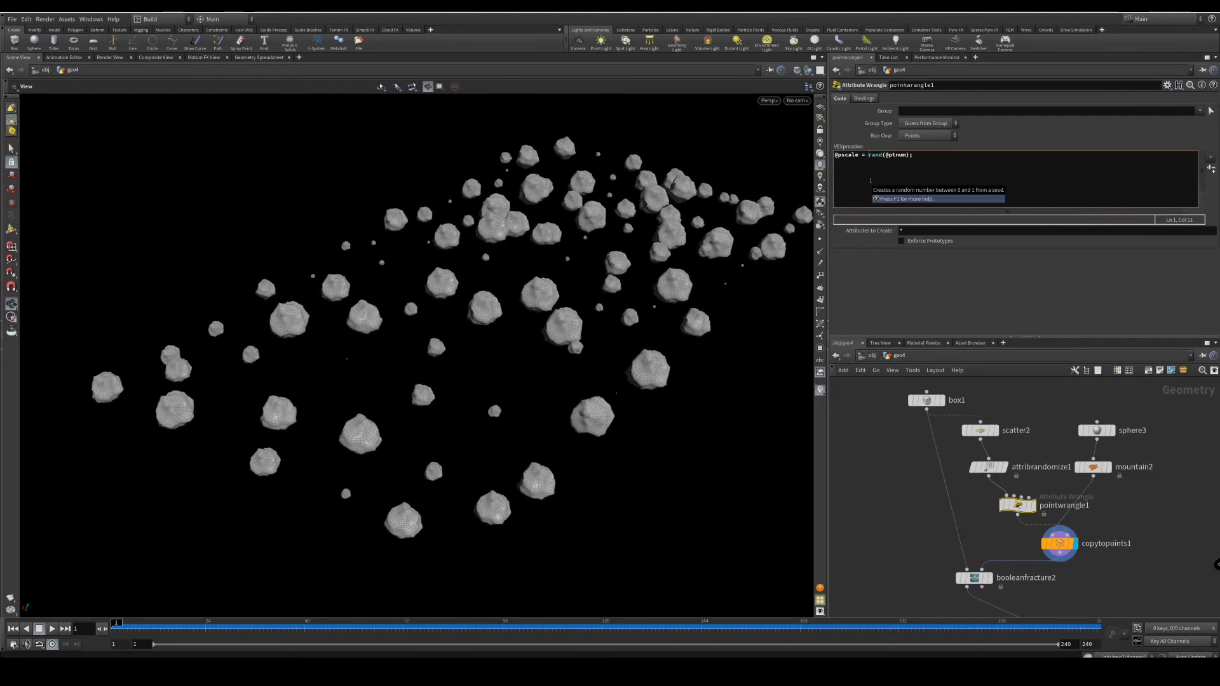
type("fit01(")
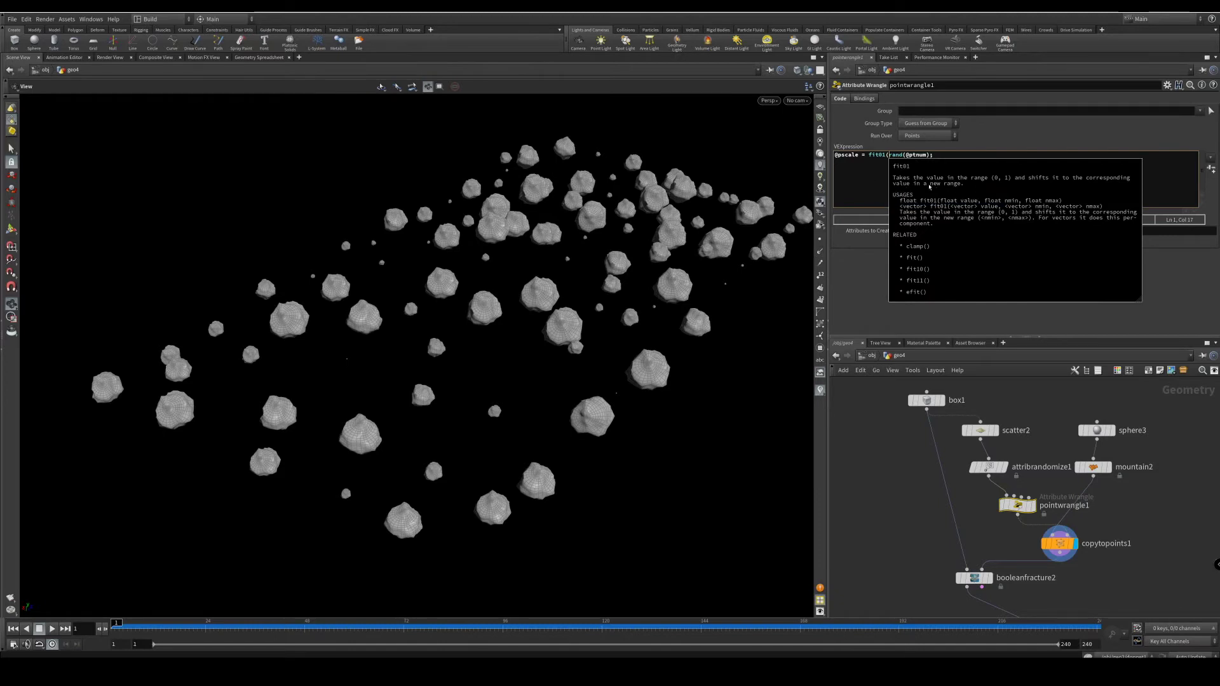
left_click(931, 155)
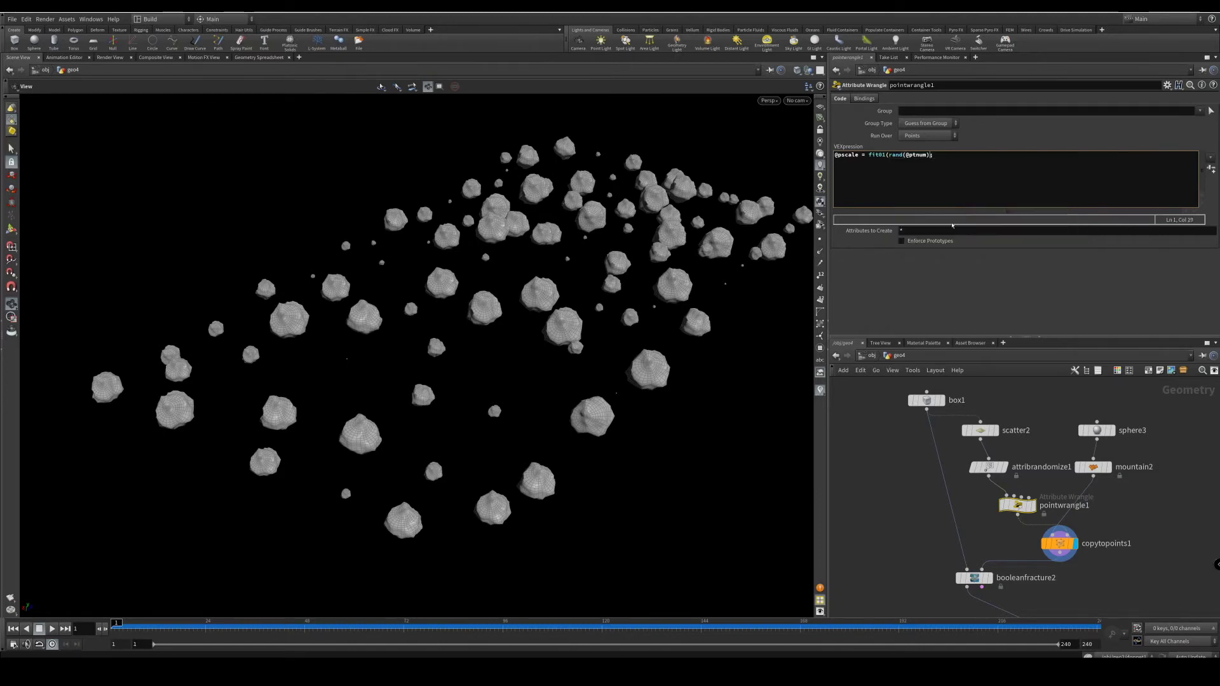
type(",chf(")
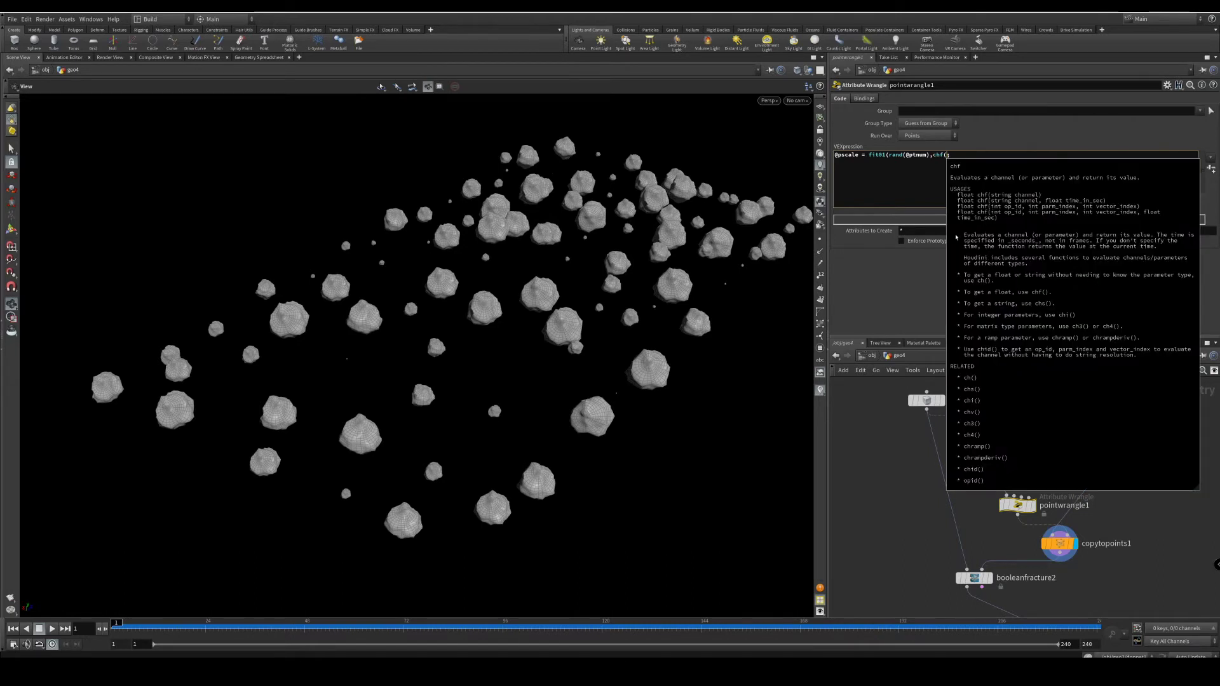
type("\"min")
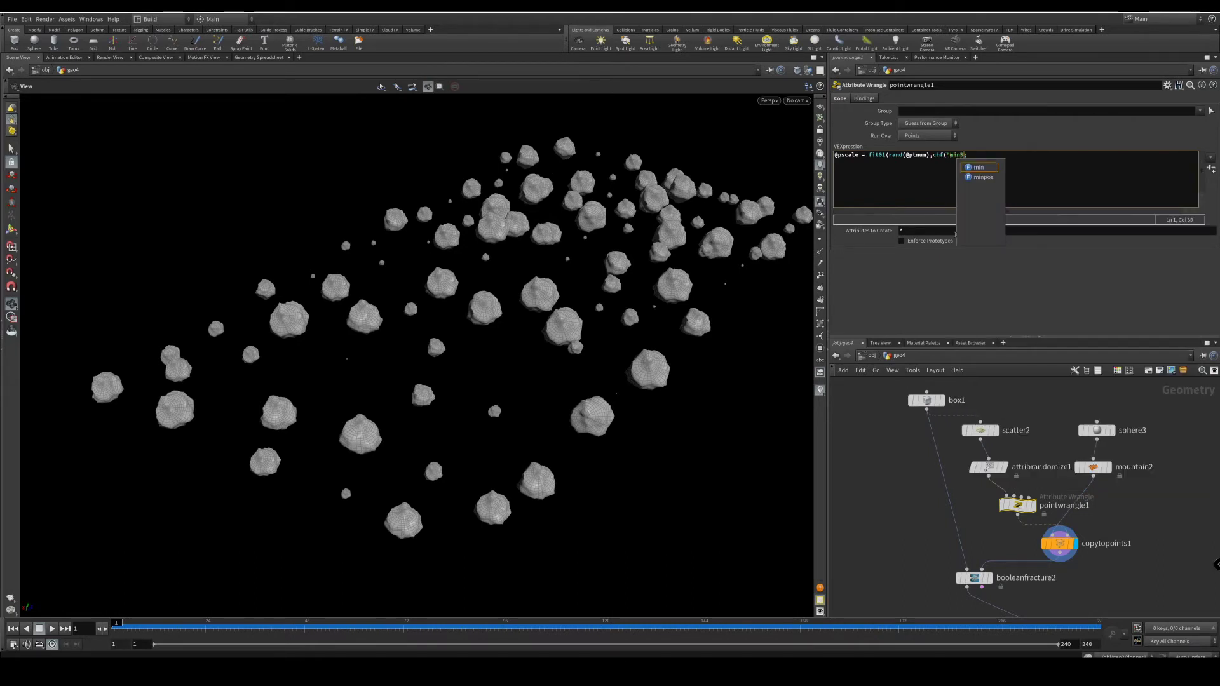
type("Size\")")
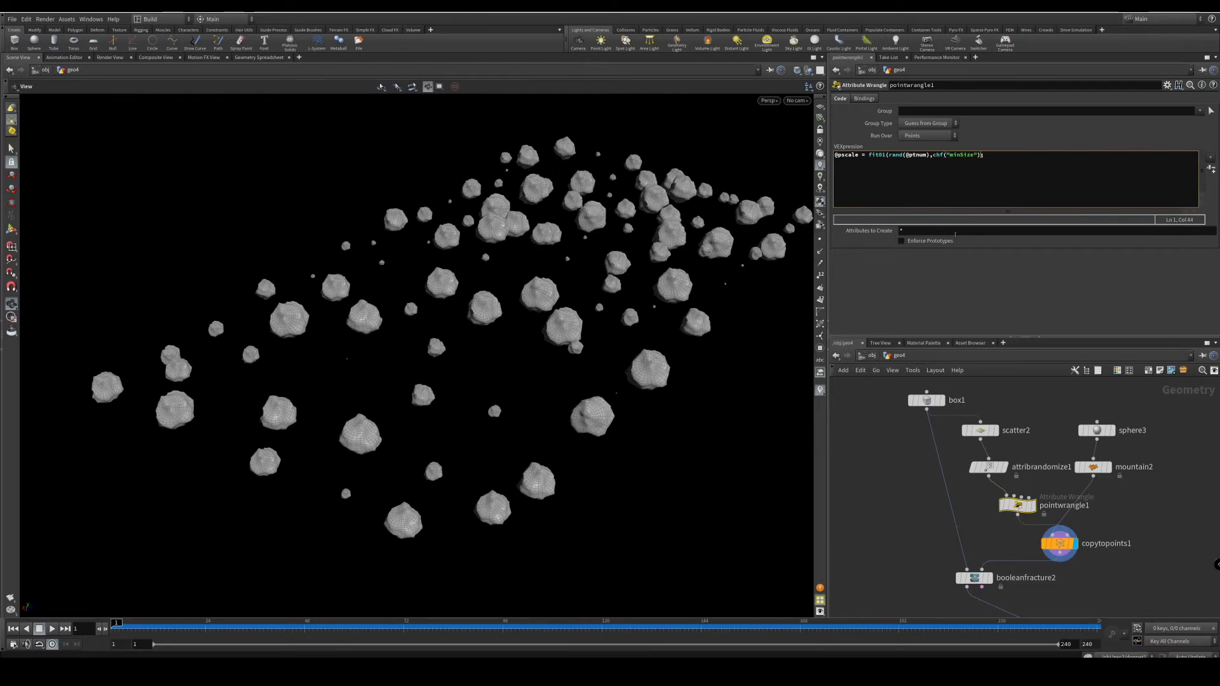
type(",chf(\"maxSize\")")
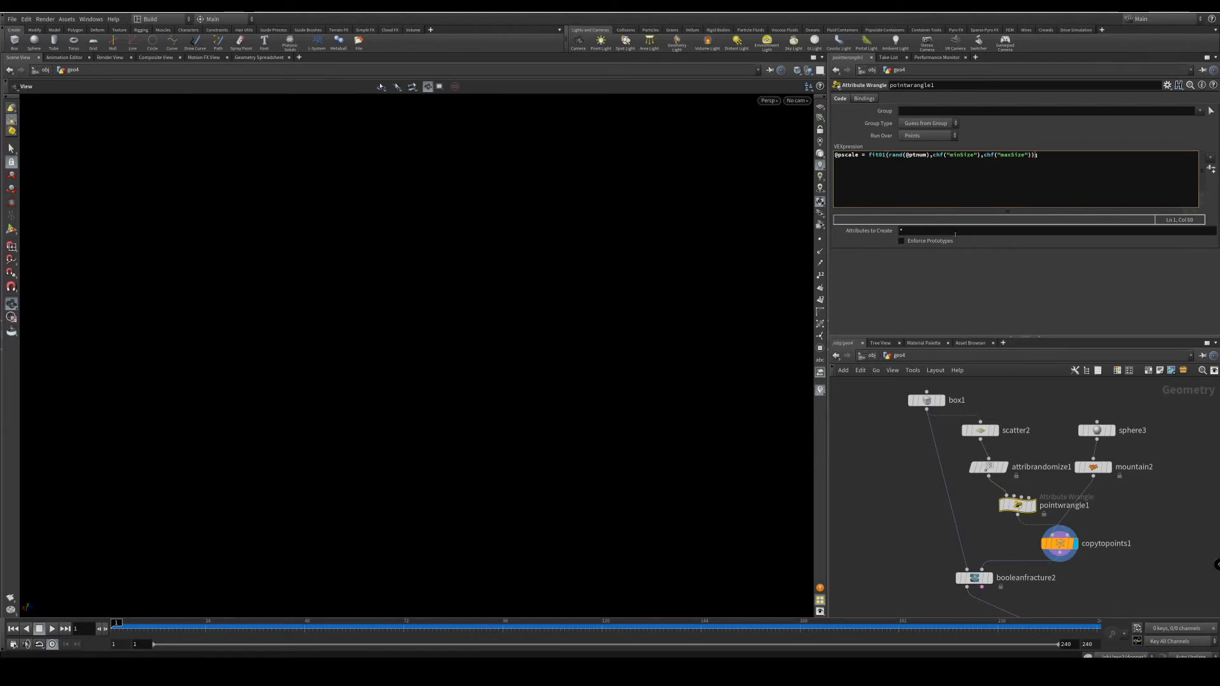
left_click(1211, 166)
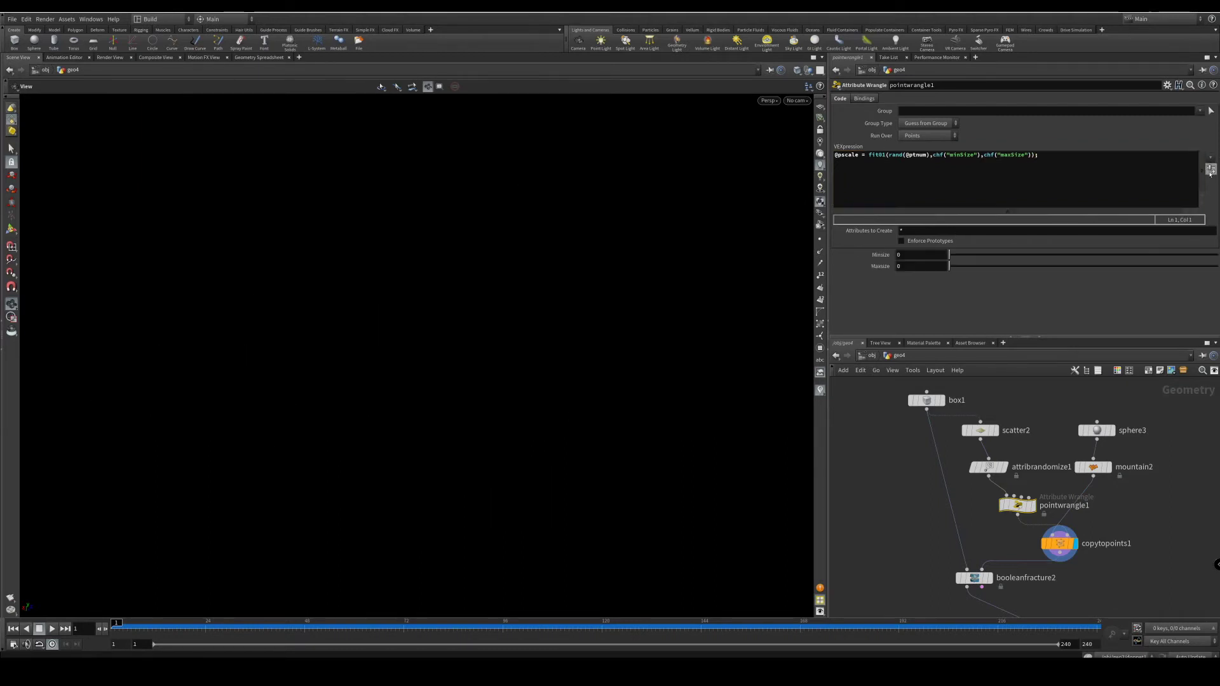
left_click_drag(965, 266, 1081, 255)
- Multiply the wrangle's pscale expression by chf("sizeMult") and generate the parameter for the new channel
left_click(1035, 202)
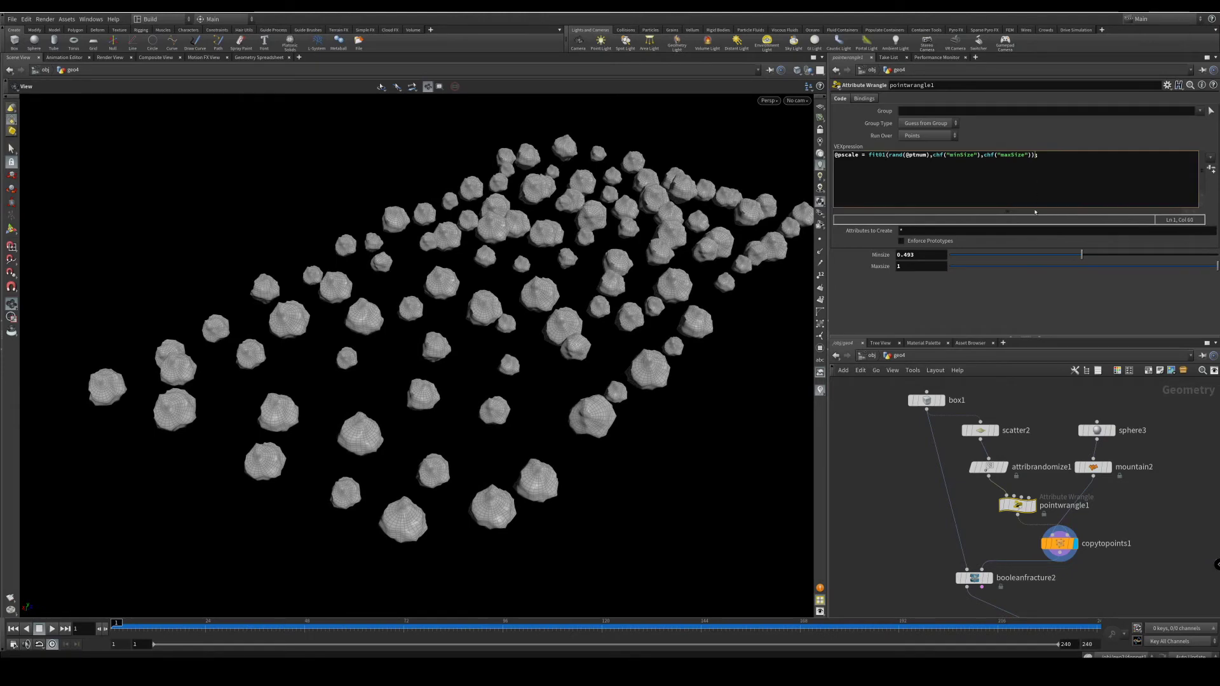
type("* chf(")
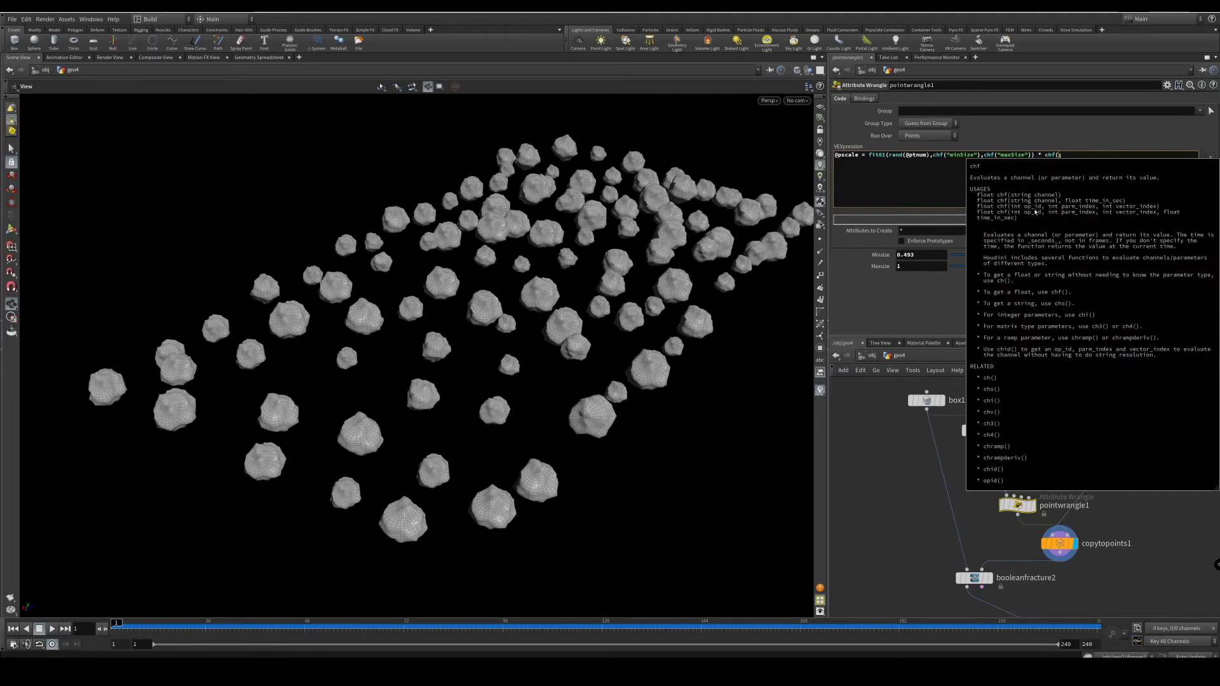
type("\"")
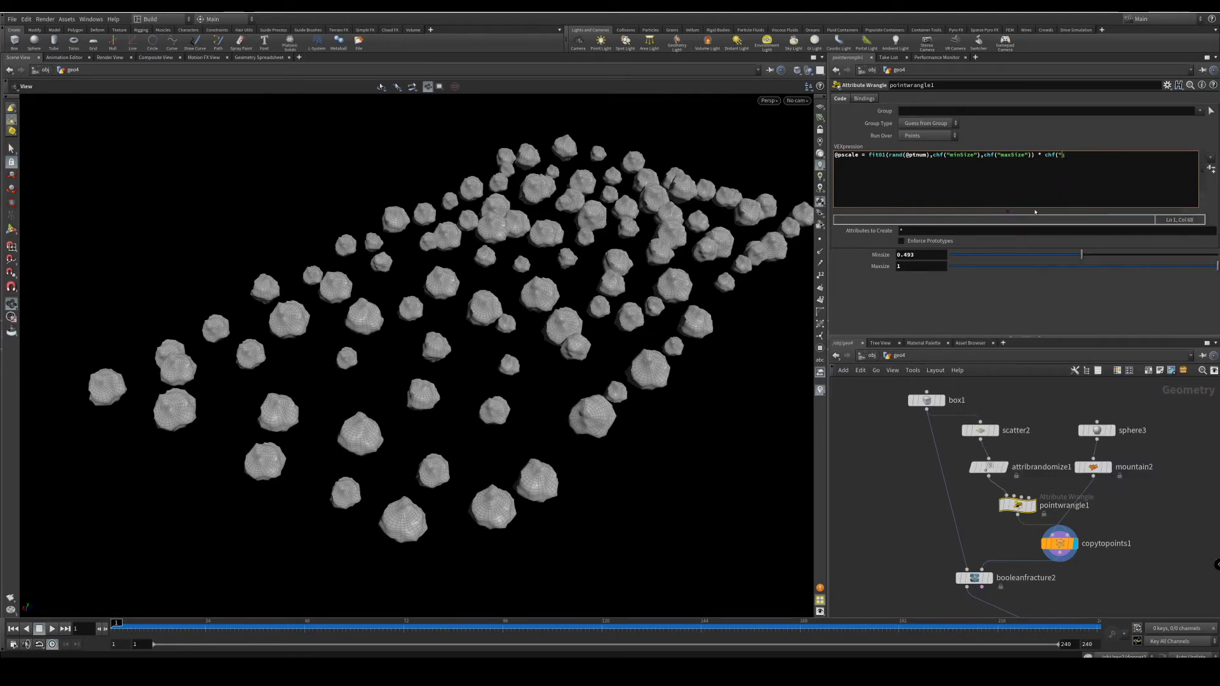
type("sizeMult\");")
left_click(1211, 169)
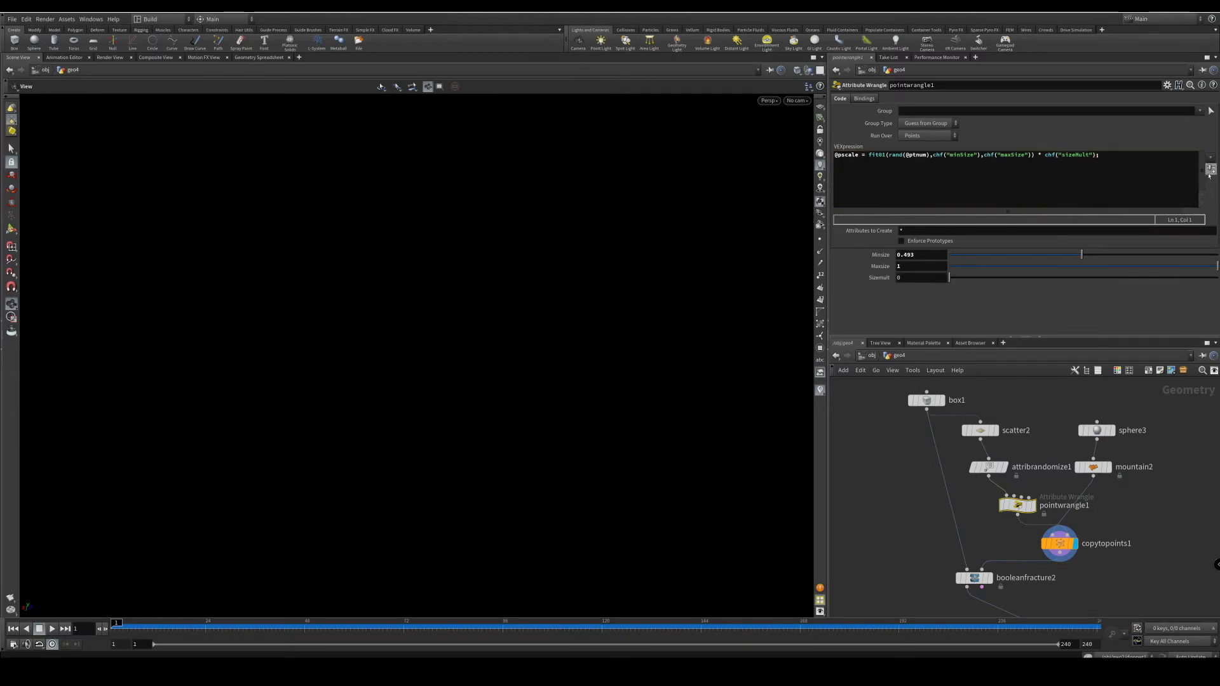
- Set the wrangle's Sizemult to 1.5 and inspect the scattered rocks from several angles
left_click(926, 278)
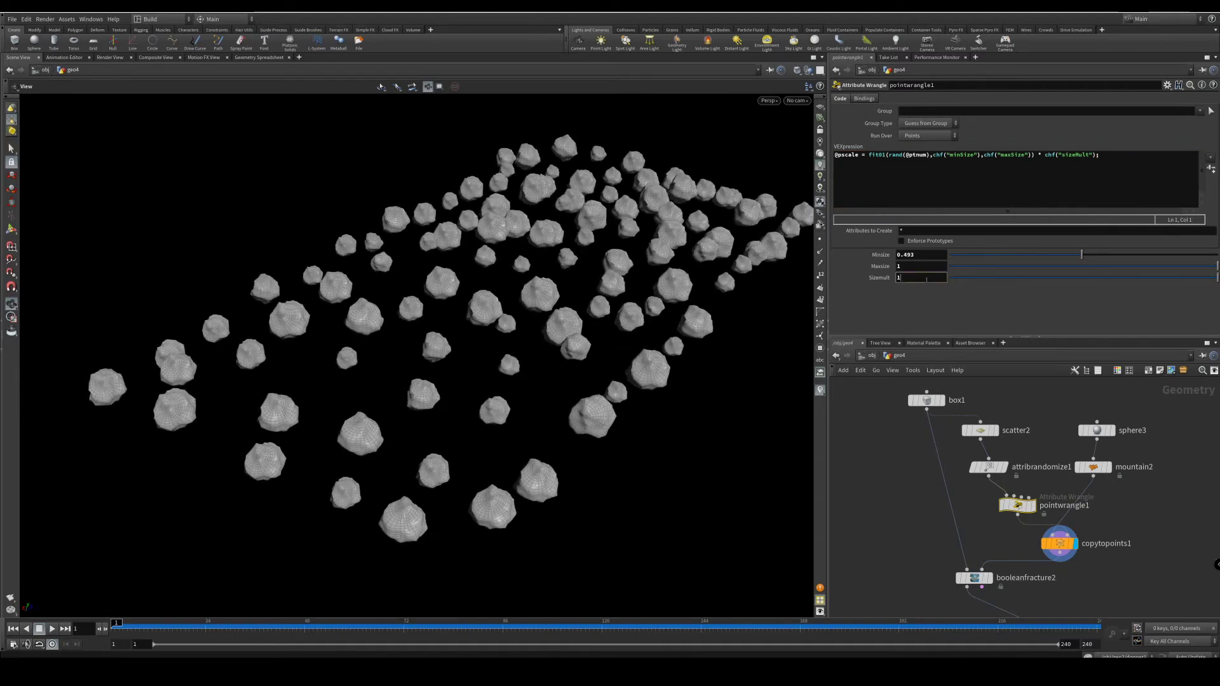
type(".5")
key("Return")
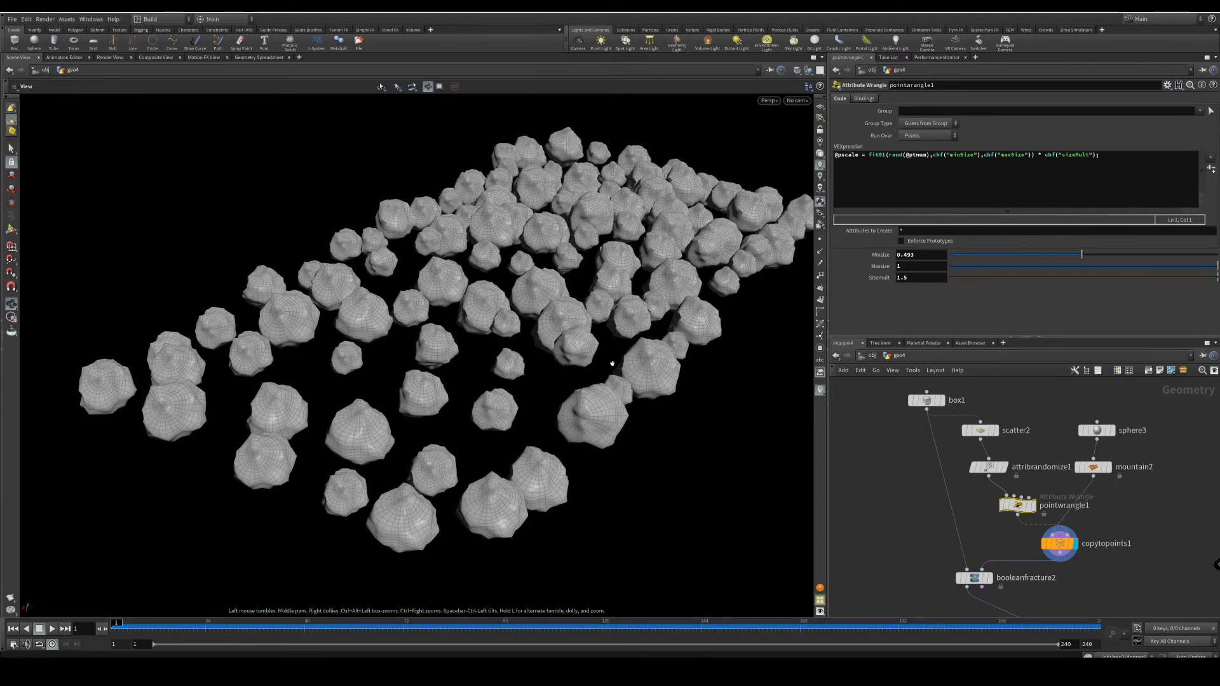
scroll(557, 365, "down", 10)
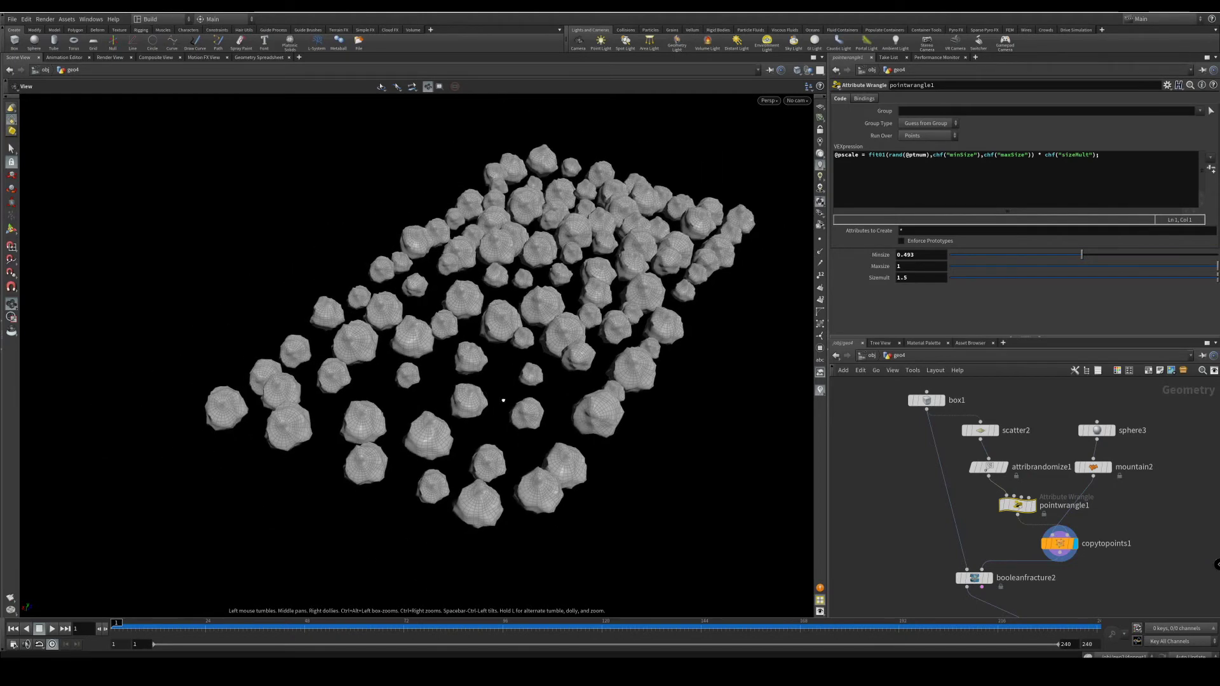
left_click_drag(519, 365, 443, 370)
left_click_drag(641, 287, 533, 441)
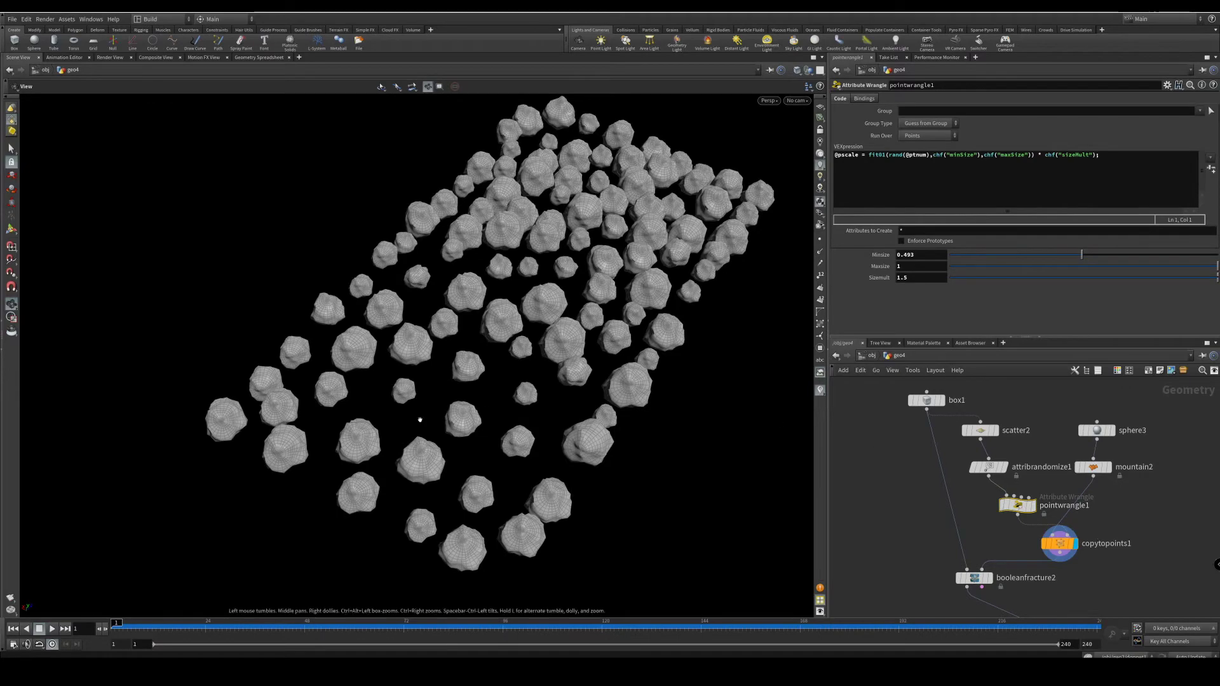
left_click_drag(442, 425, 353, 417)
scroll(508, 321, "up", 4)
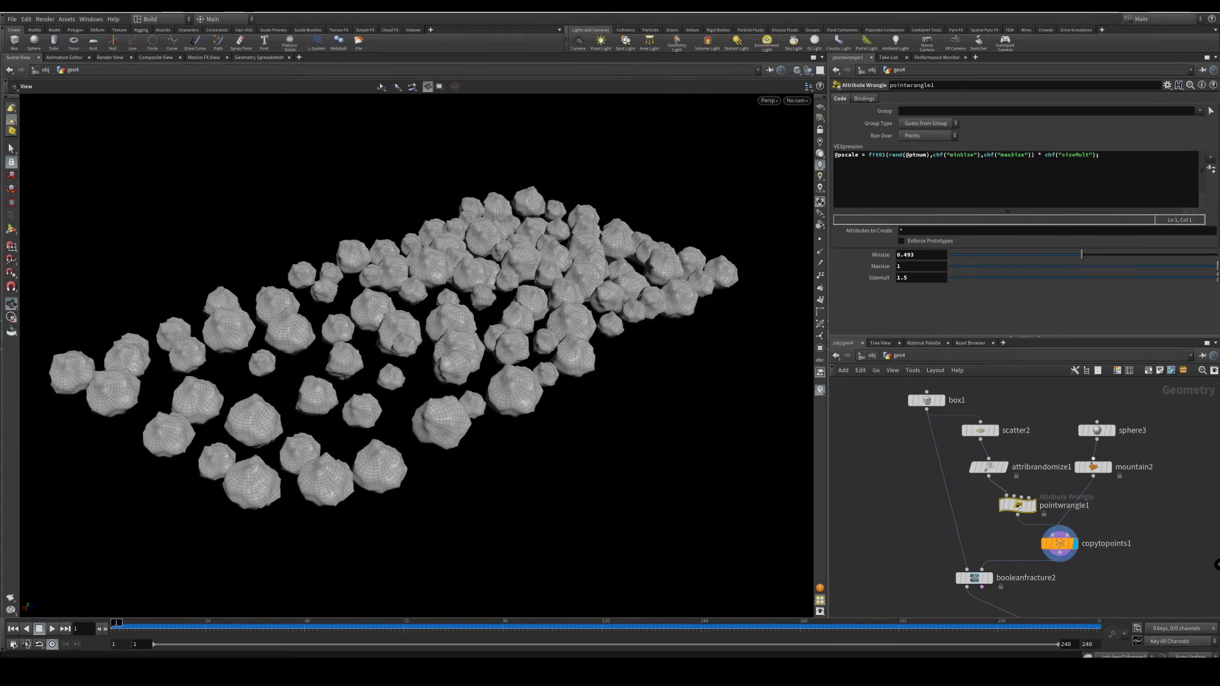
- Select the mountain2 node and examine its Time parameter as a way to vary the rock noise
mouse_move(1093, 468)
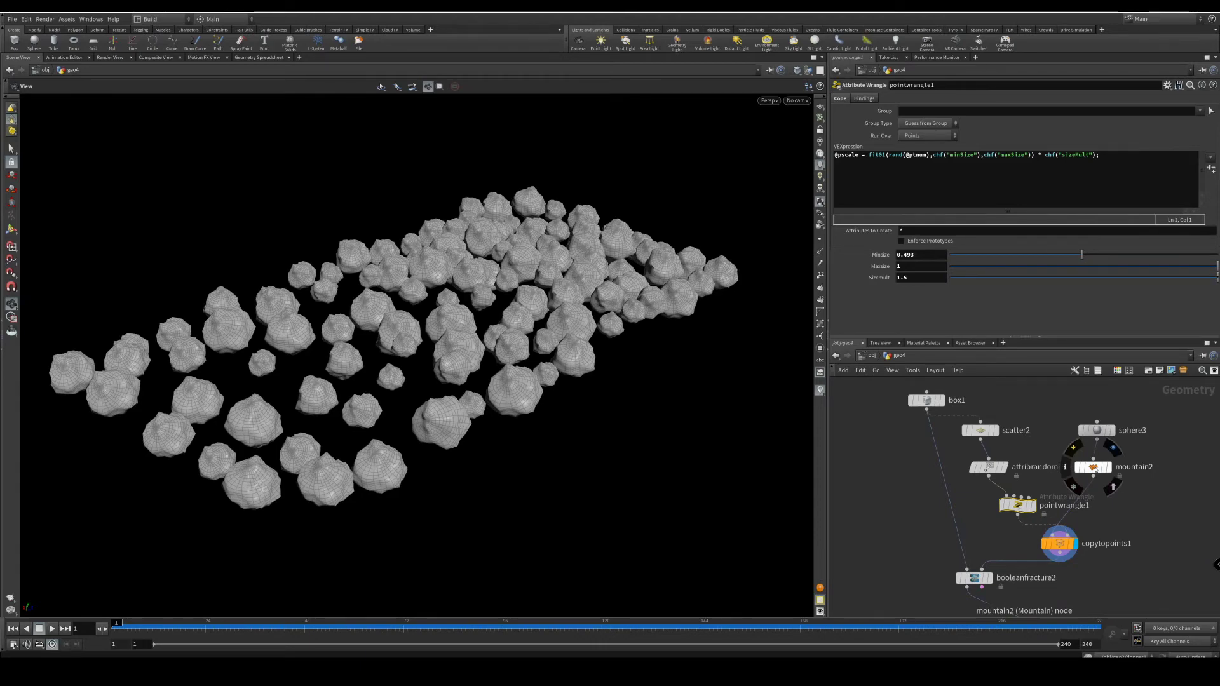
left_click(1094, 469)
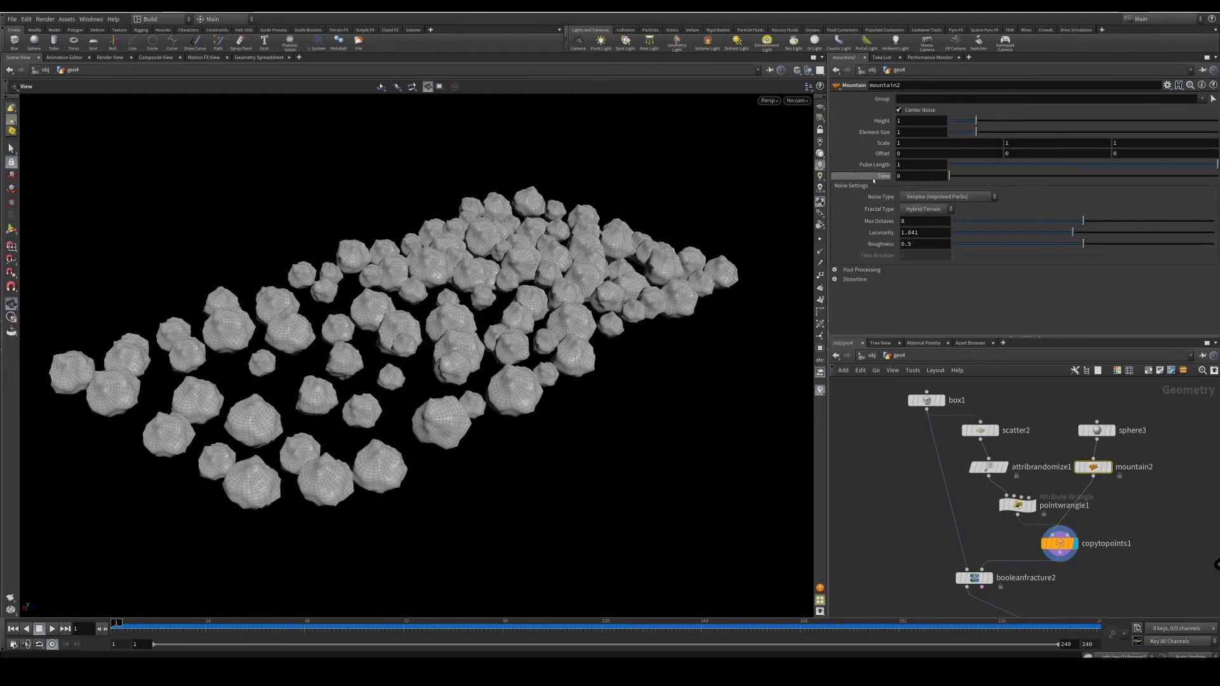
left_click_drag(947, 176, 941, 204)
- Shift the Copy to Points node sideways and add a For-Each Point block beside the node network
middle_click_drag(1113, 541, 1106, 479)
left_click_drag(1054, 483, 1081, 487)
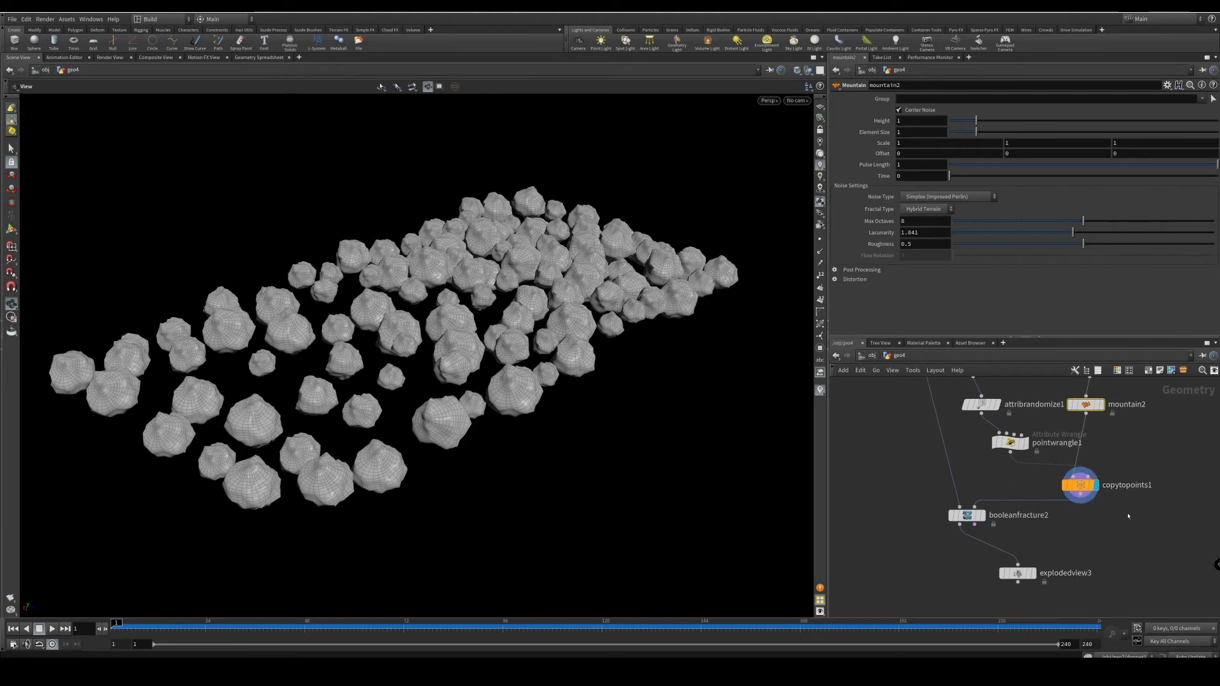
middle_click_drag(1124, 513, 1043, 527)
scroll(1044, 527, "down", 1)
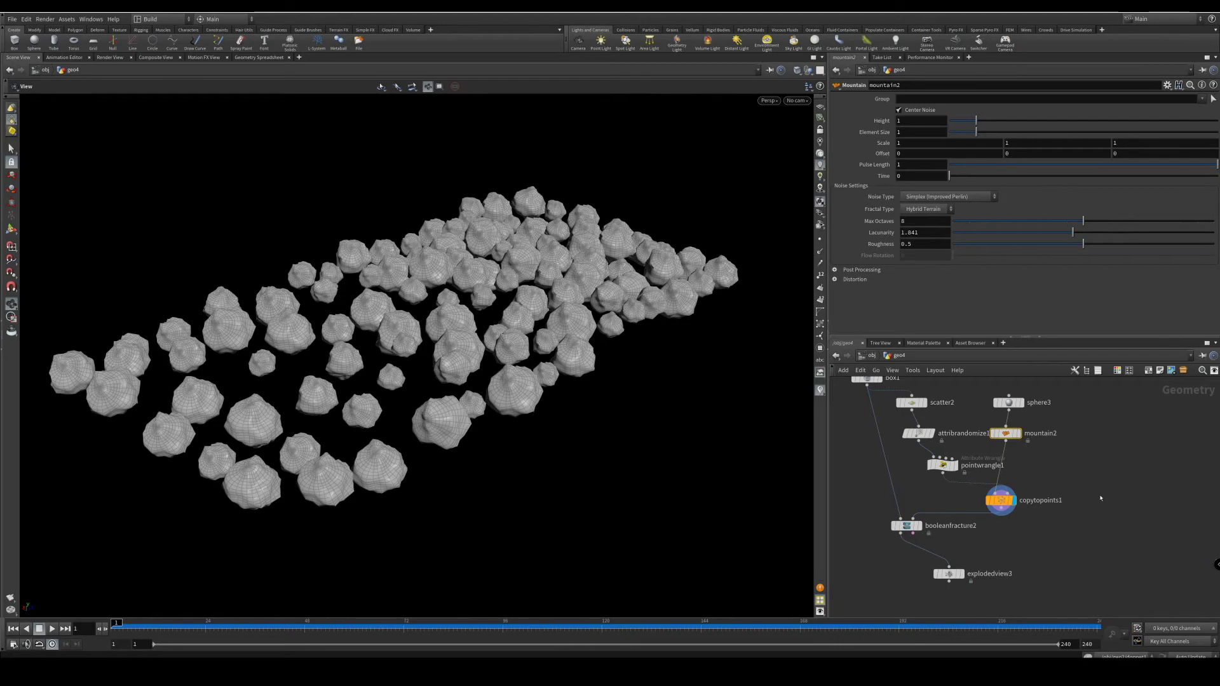
key("Tab")
type("for e")
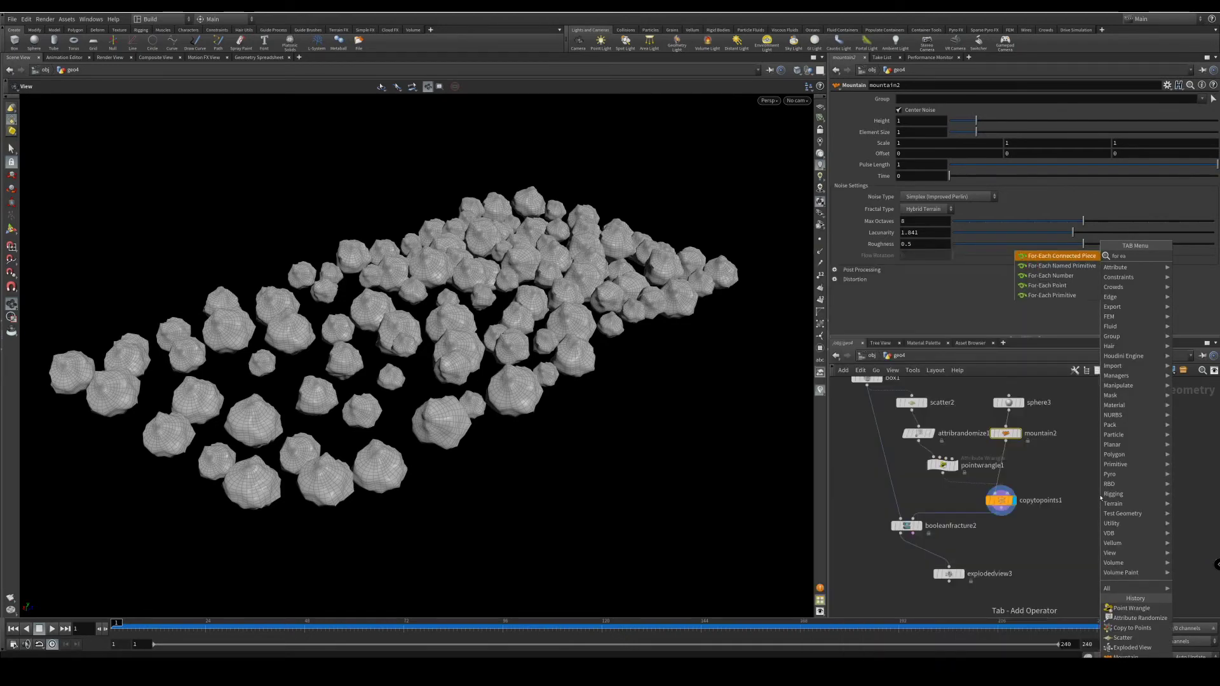
type("ach poi")
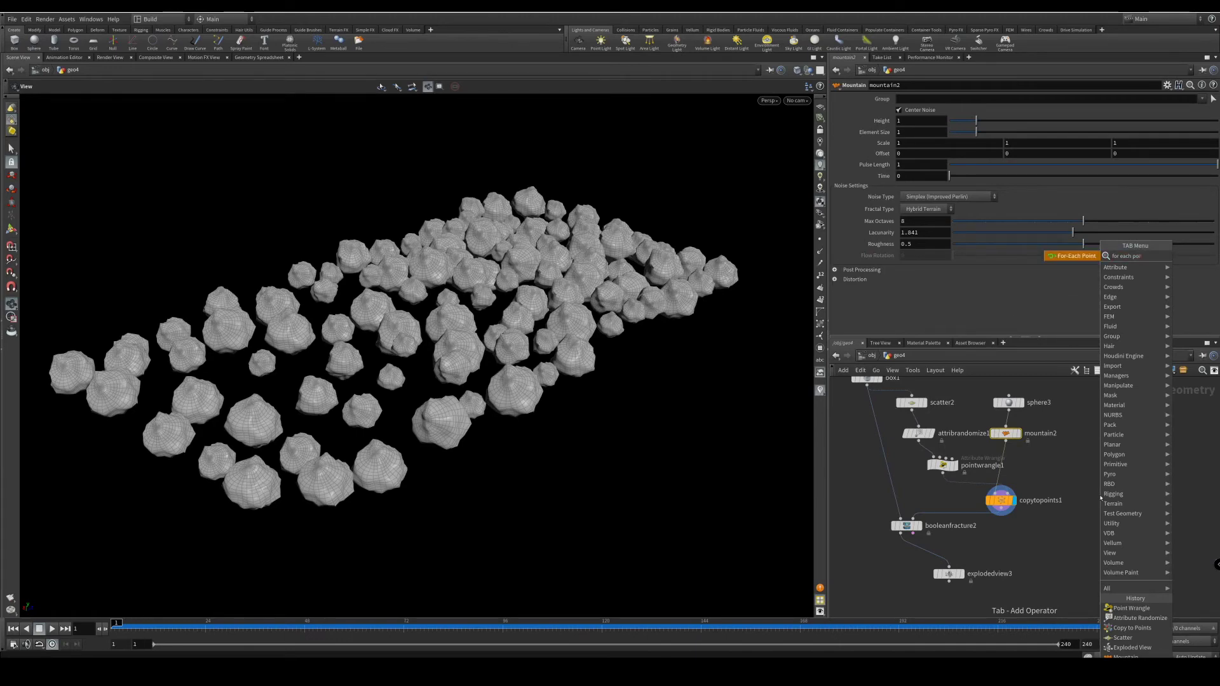
key("Return")
left_click(1100, 495)
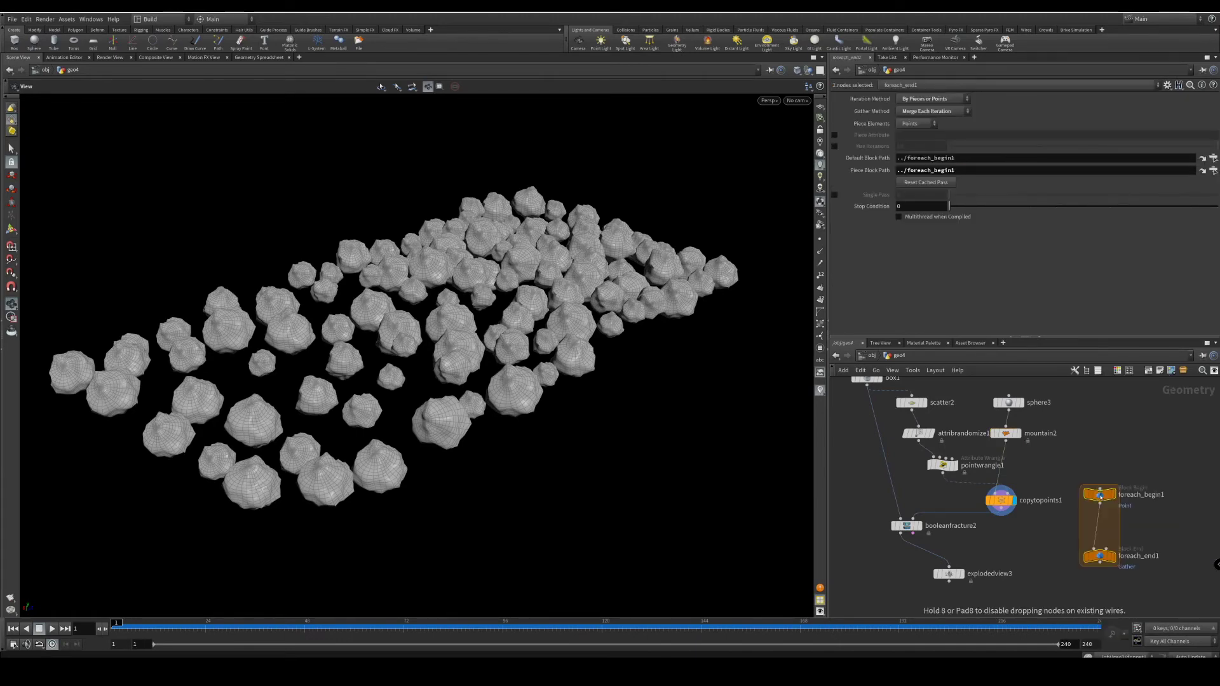
- Create a Meta Import node from the For-Each block's foreach_begin1 node
left_click(1101, 494)
left_click(933, 135)
middle_click_drag(1137, 458, 1091, 445)
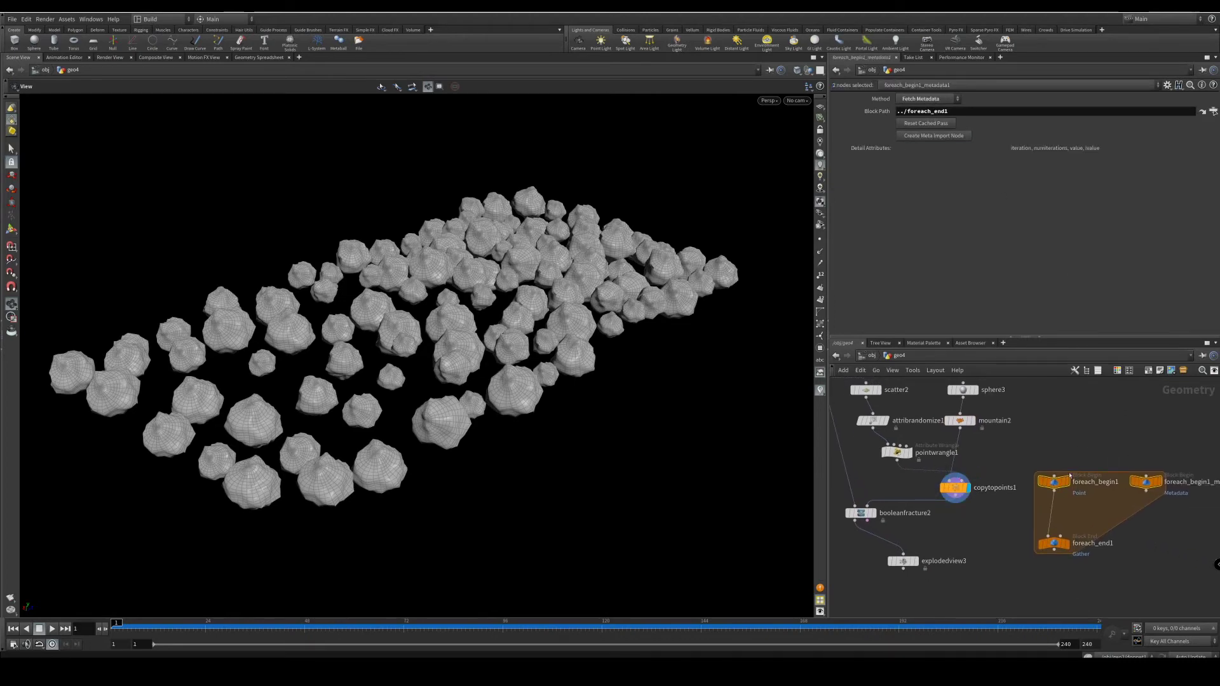
- Feed pointwrangle1 into the For-Each block, place Copy to Points between its begin and end nodes, and wire foreach_end1 into booleanfracture2's second input
left_click_drag(1053, 474, 896, 456)
mouse_move(960, 489)
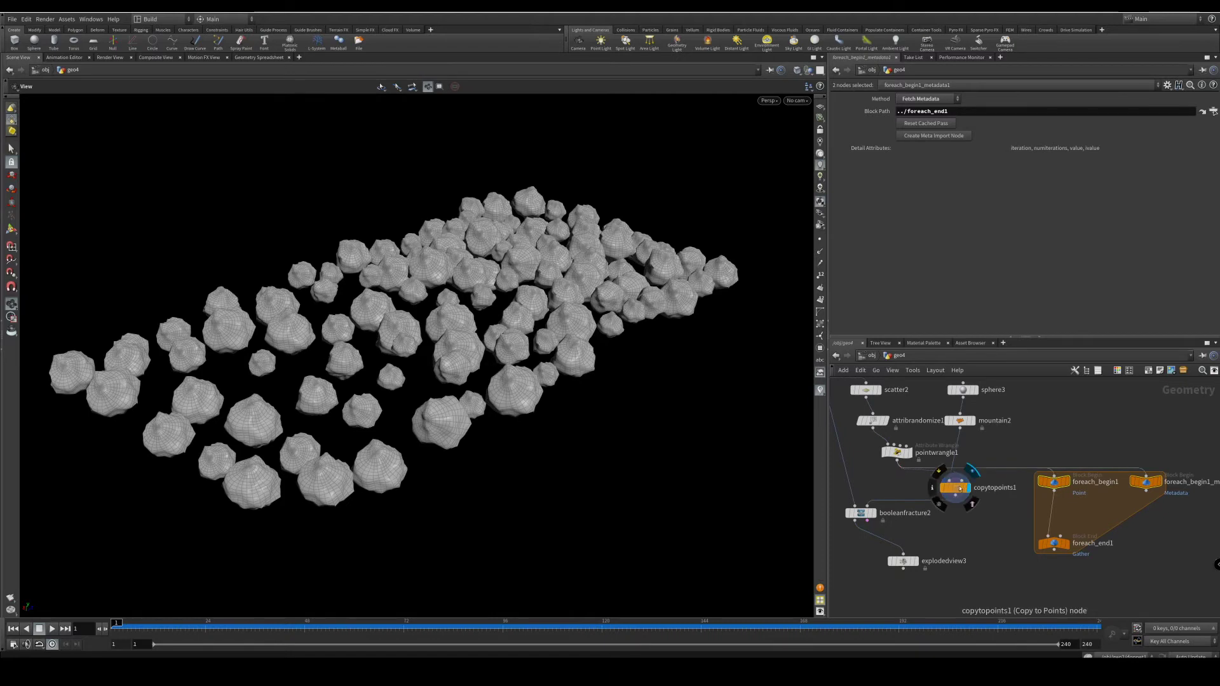
left_click_drag(960, 489, 1031, 506)
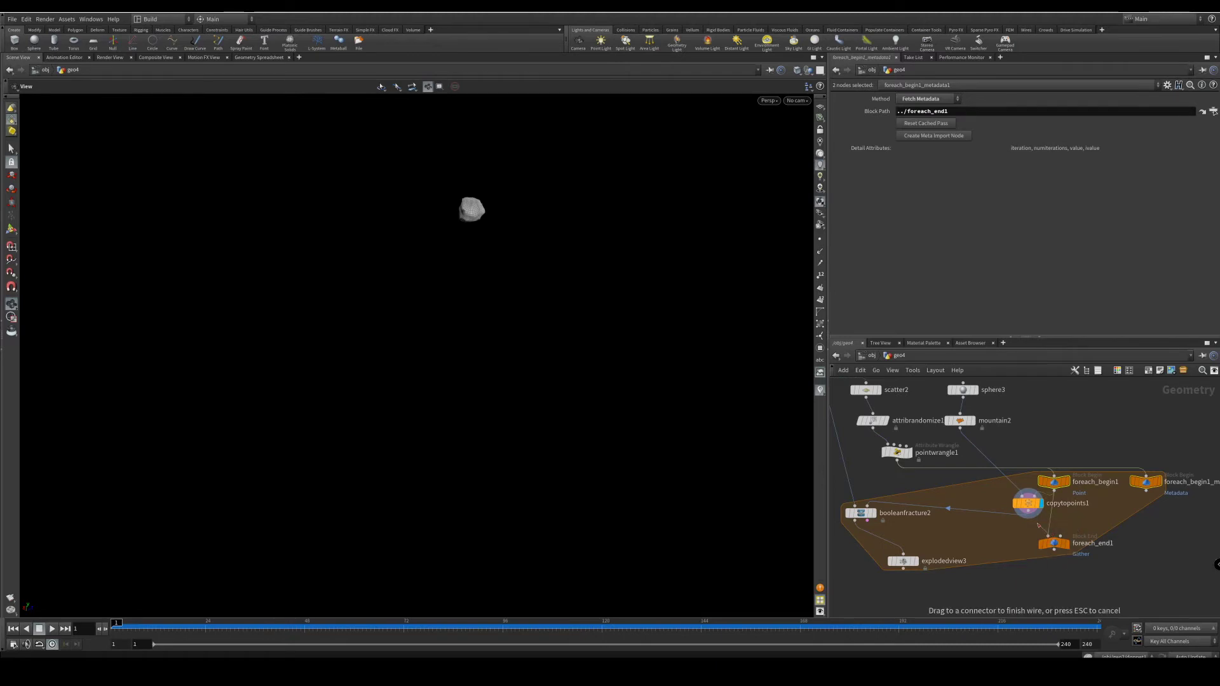
left_click_drag(1054, 552, 861, 506)
left_click_drag(1027, 504, 1057, 513)
- Reference the For-Each metadata node's iteration attribute in mountain2's Time parameter through a scene data reference
mouse_move(963, 423)
left_click(961, 422)
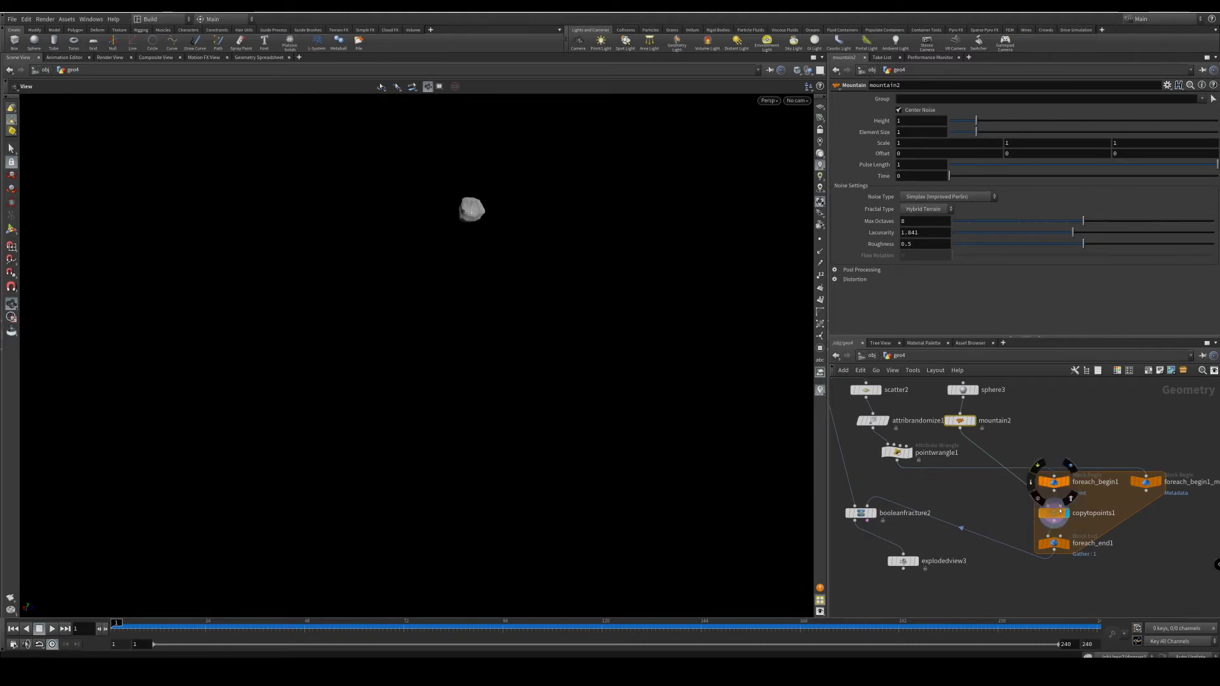
middle_click_drag(1062, 424, 1051, 447)
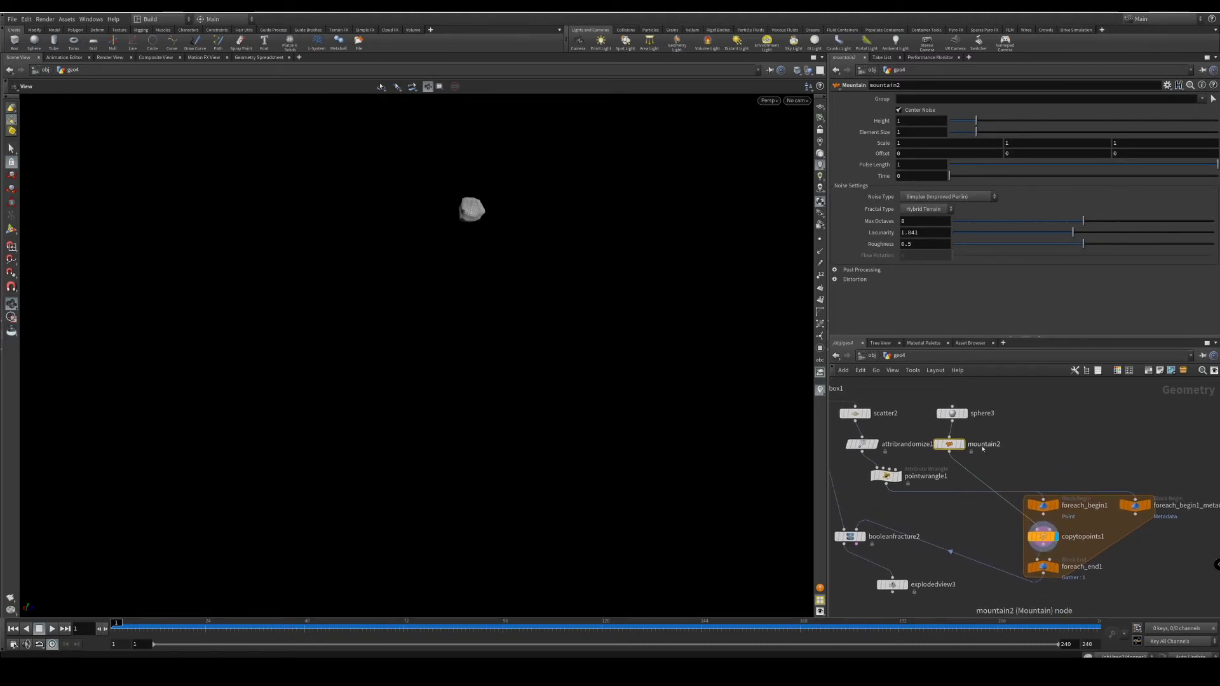
left_click(908, 174)
right_click(909, 176)
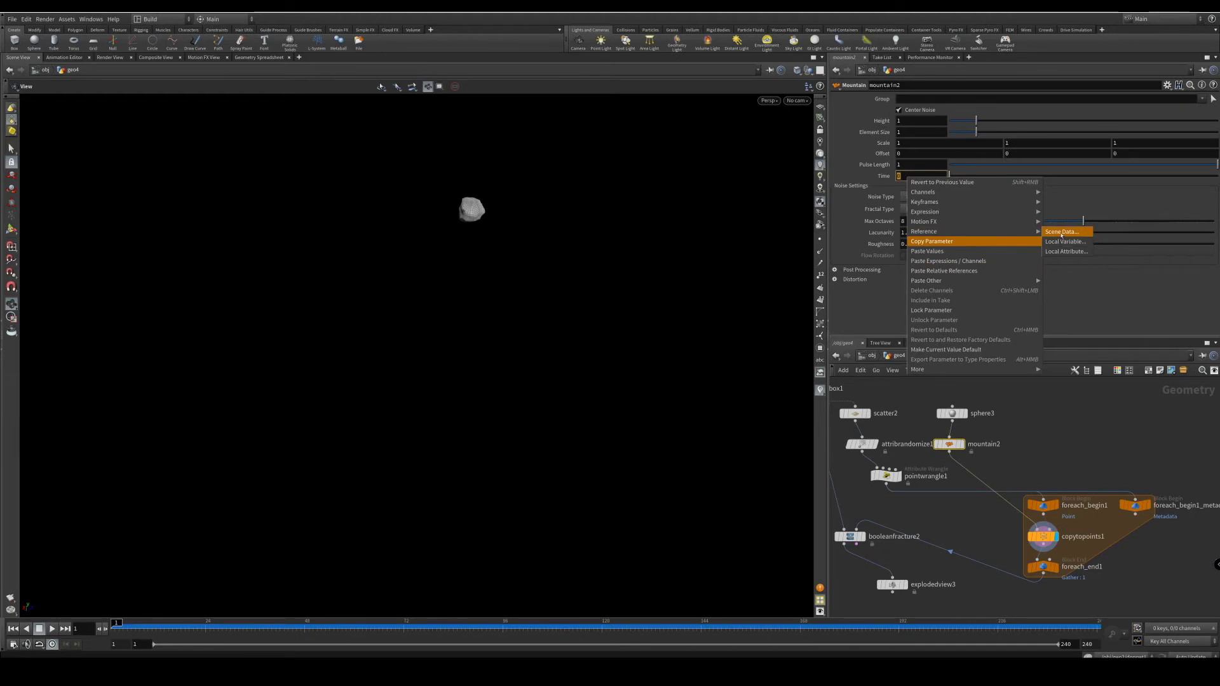
left_click(1061, 232)
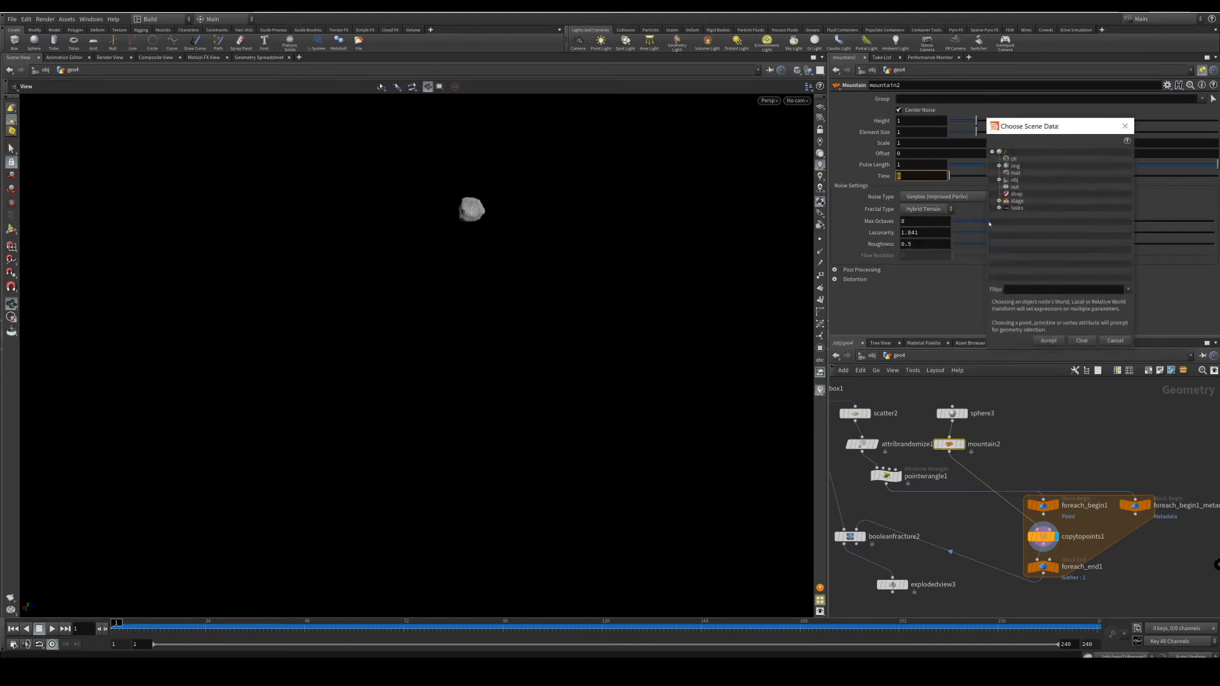
left_click(1007, 207)
left_click(1007, 208)
left_click(1007, 208)
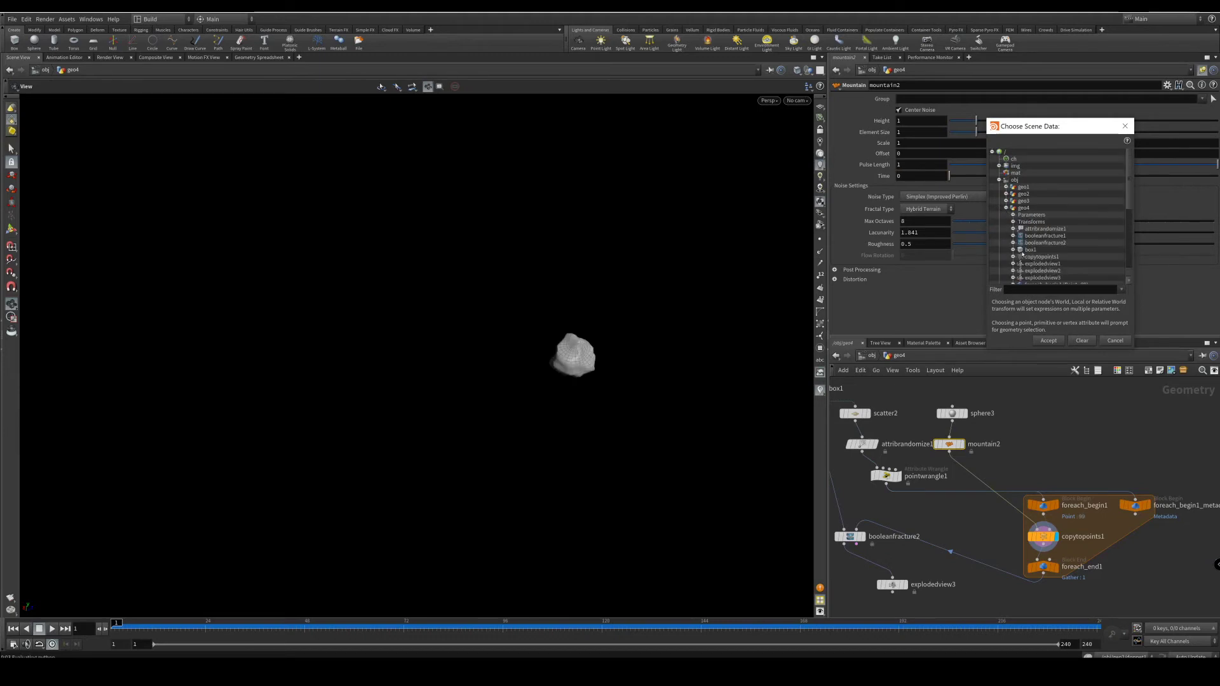
scroll(1022, 254, "down", 2)
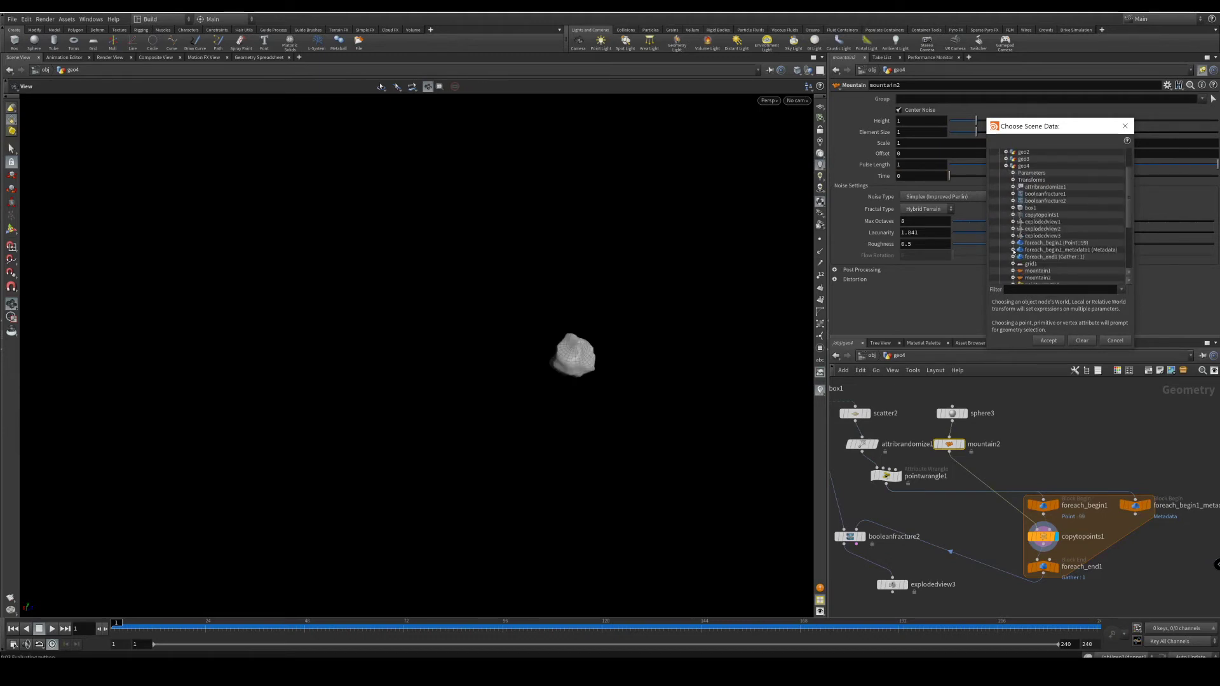
left_click(1012, 250)
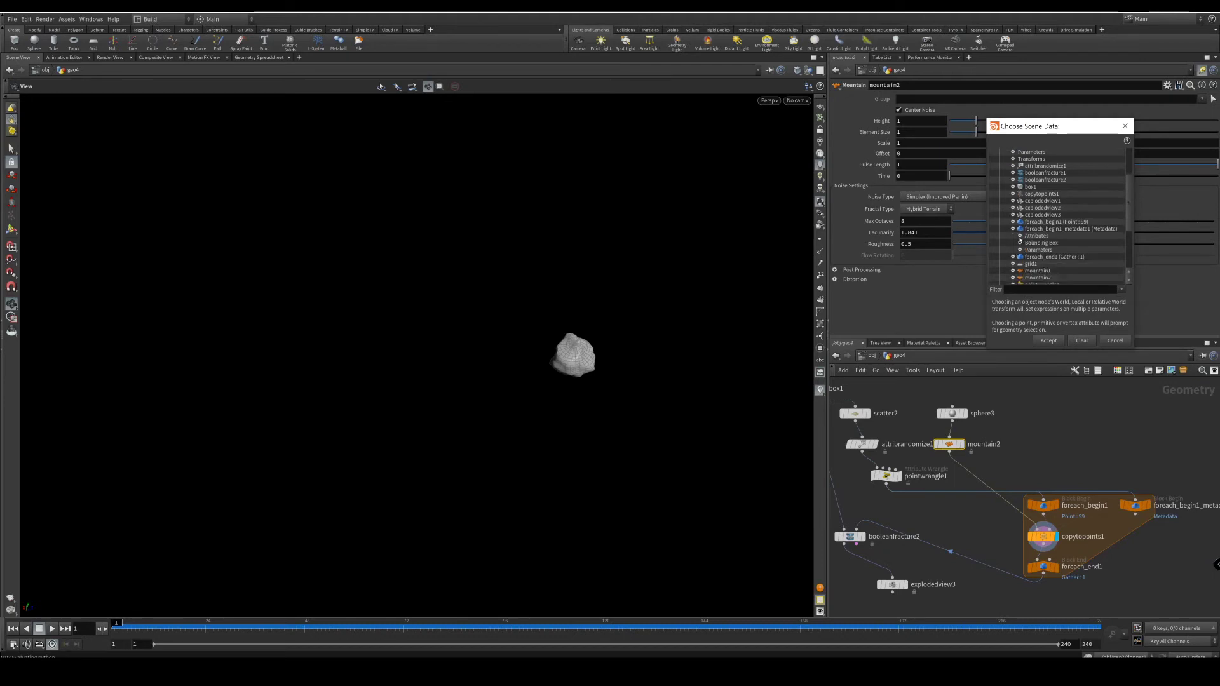
left_click(1019, 236)
left_click(1027, 243)
left_click(1055, 250)
left_click(1048, 340)
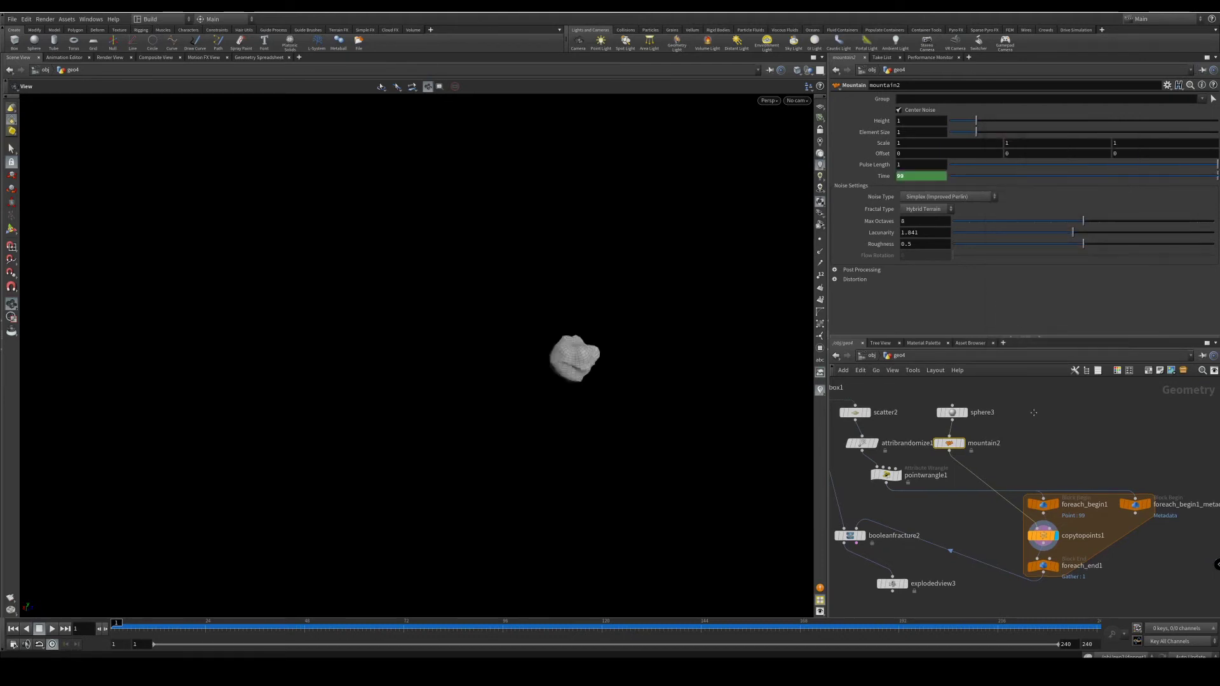
- Display the foreach_end1 output and inspect the scattered rocks for varied sizes and noise shapes
middle_click_drag(1034, 412, 1034, 358)
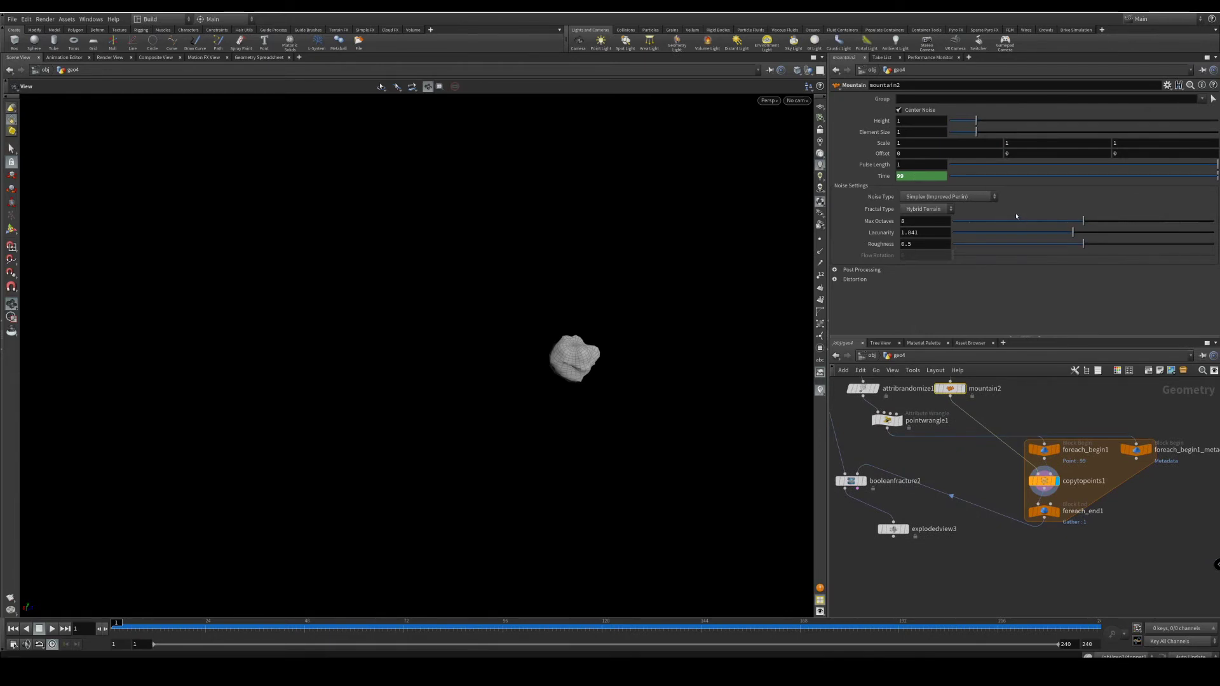
middle_click_drag(1056, 440, 1035, 445)
scroll(1023, 413, "down", 2)
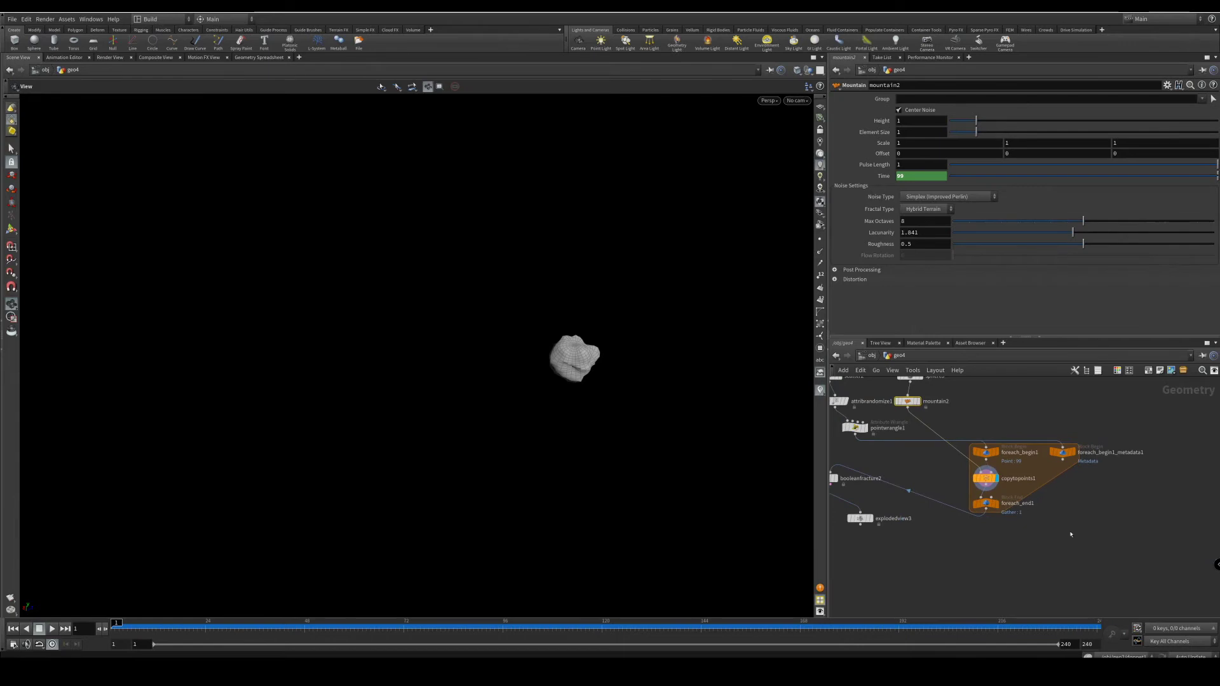
scroll(1017, 455, "down", 3)
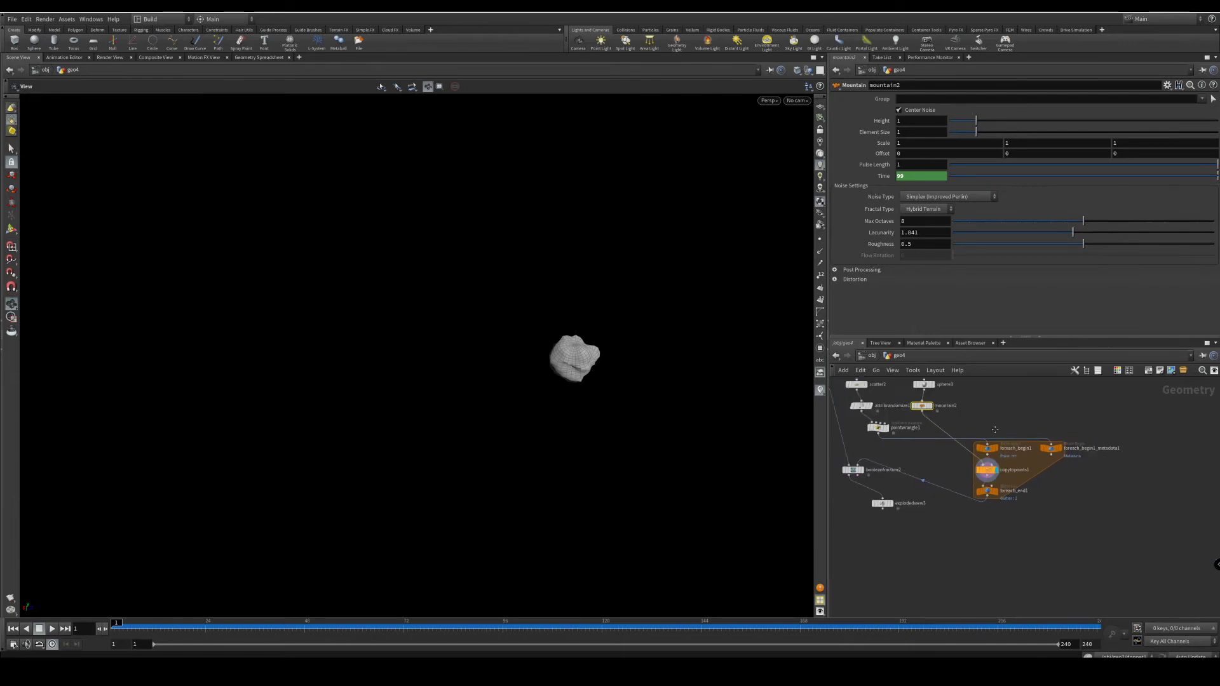
middle_click_drag(972, 417, 1013, 413)
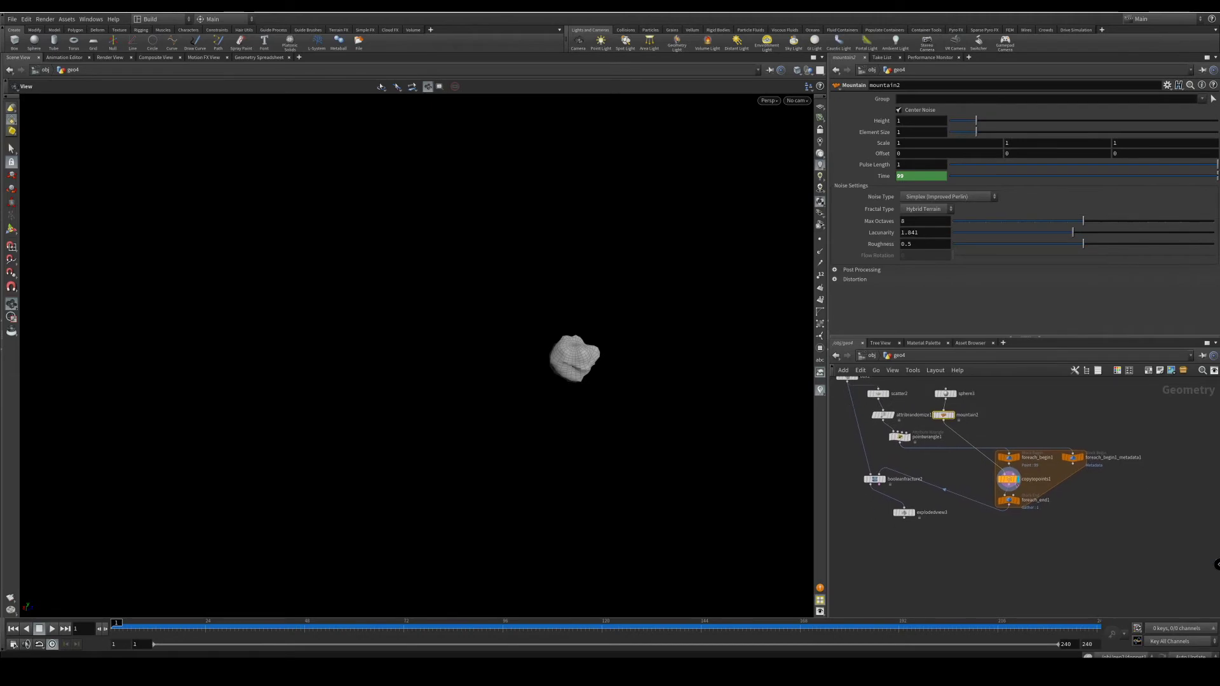
left_click(1022, 493)
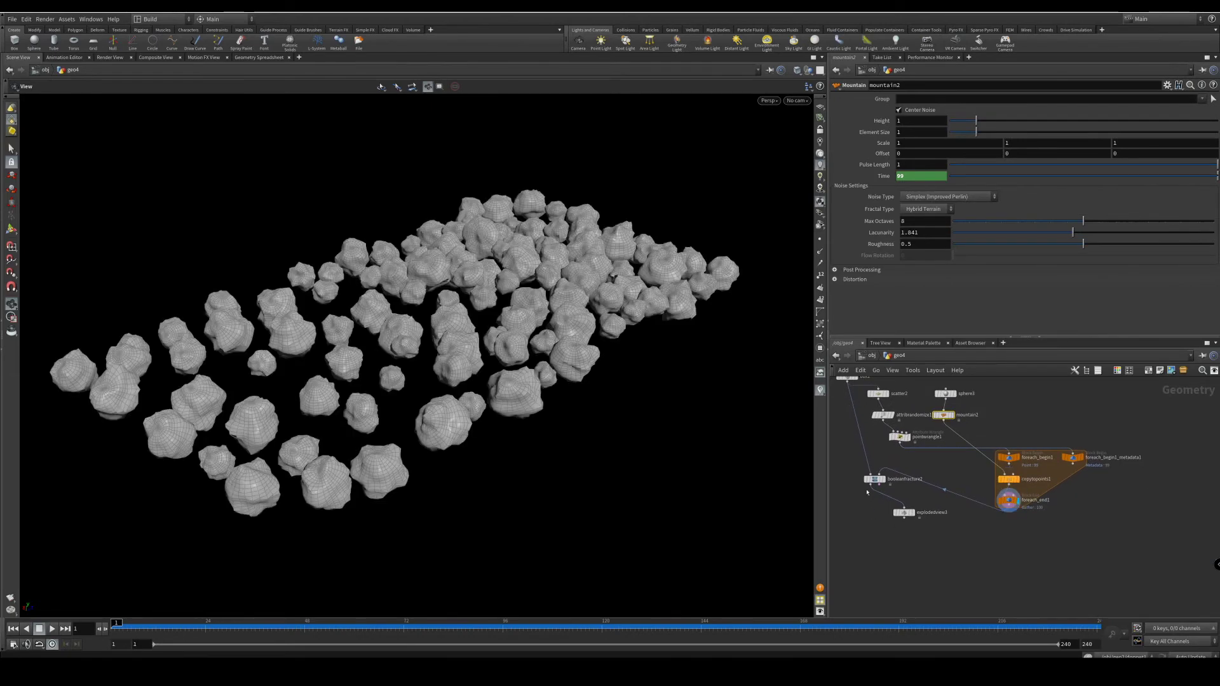
left_click_drag(591, 442, 398, 401)
left_click_drag(480, 375, 820, 509)
- Rearrange booleanfracture2 and explodedview3 so both sit clearly below the For-Each block in the network
left_click_drag(921, 525, 877, 555)
middle_click_drag(966, 564, 988, 472)
left_click(988, 475)
left_click_drag(927, 496, 914, 503)
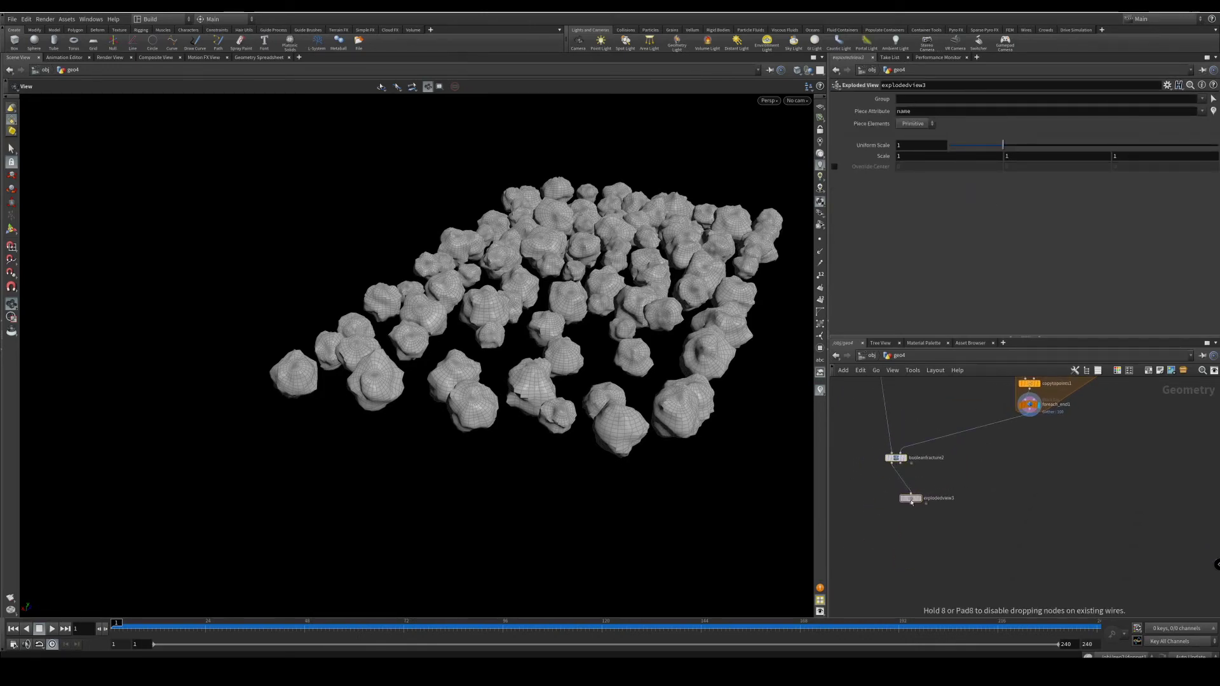
middle_click_drag(998, 438, 967, 520)
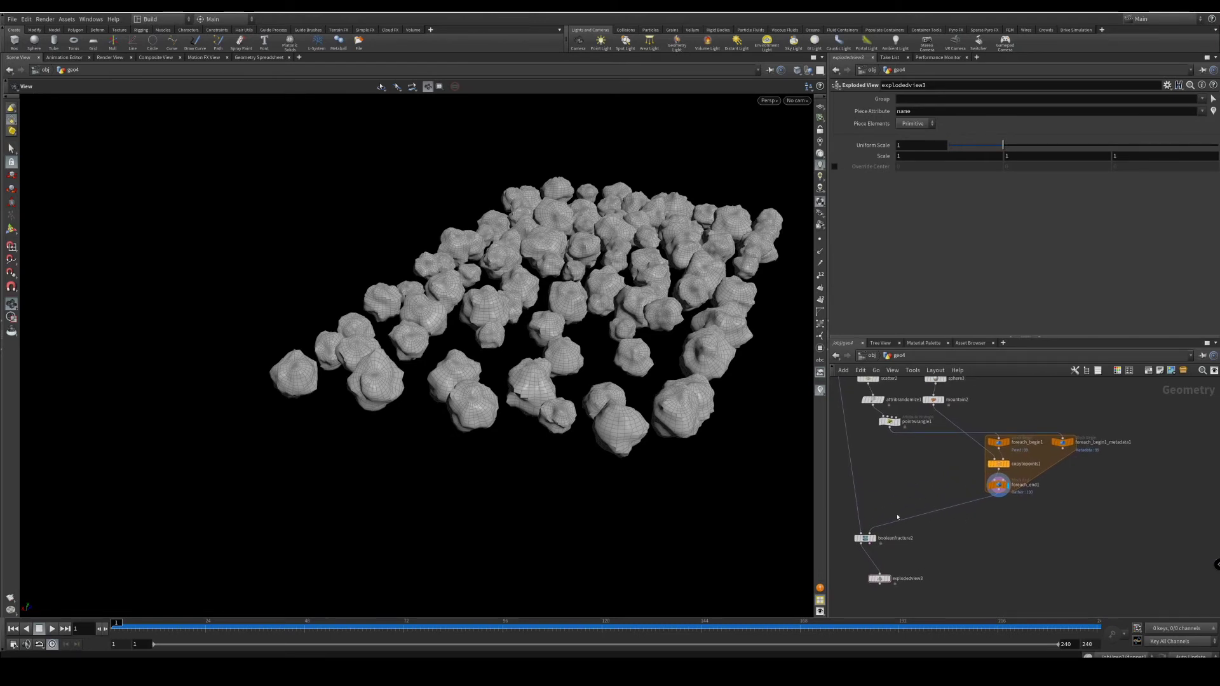
scroll(867, 539, "up", 3)
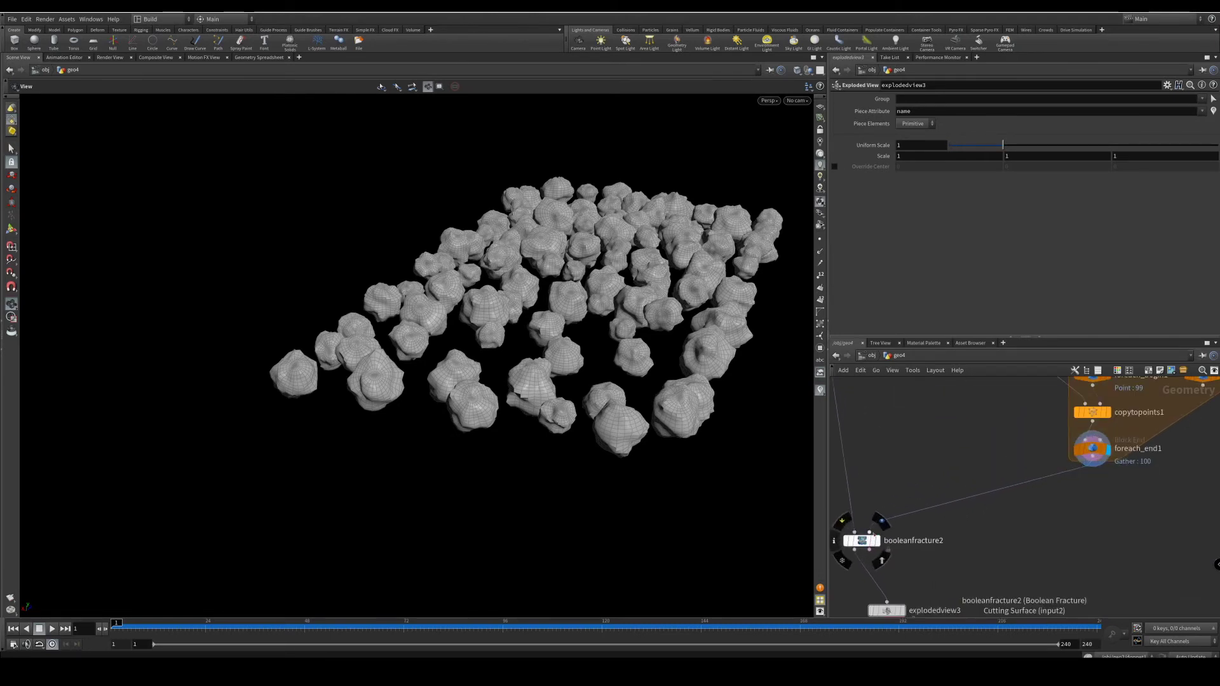
middle_click_drag(899, 572, 905, 527)
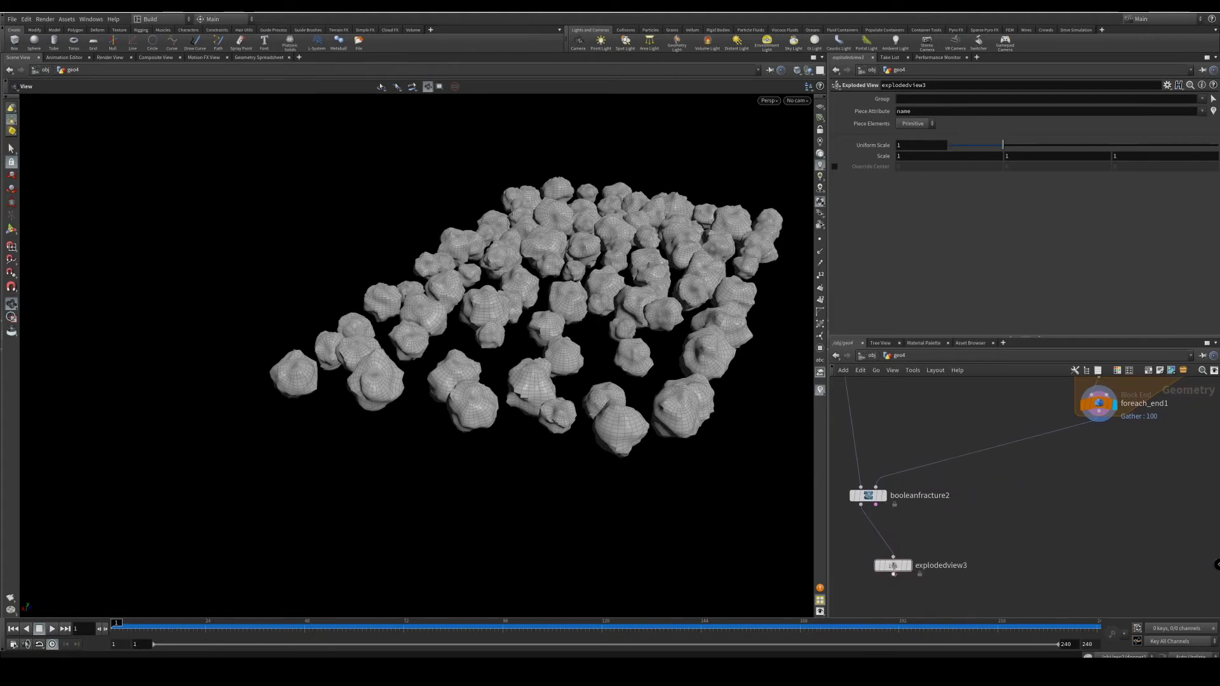
left_click_drag(894, 566, 925, 559)
scroll(955, 507, "down", 5)
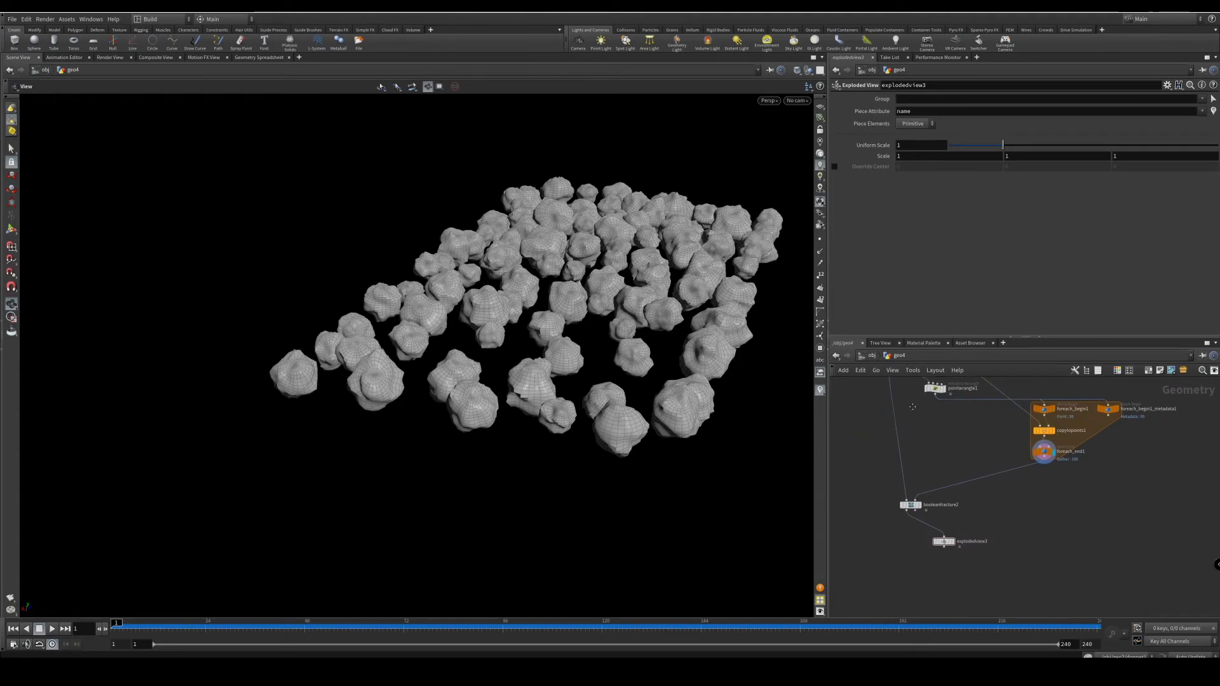
scroll(940, 540, "up", 3)
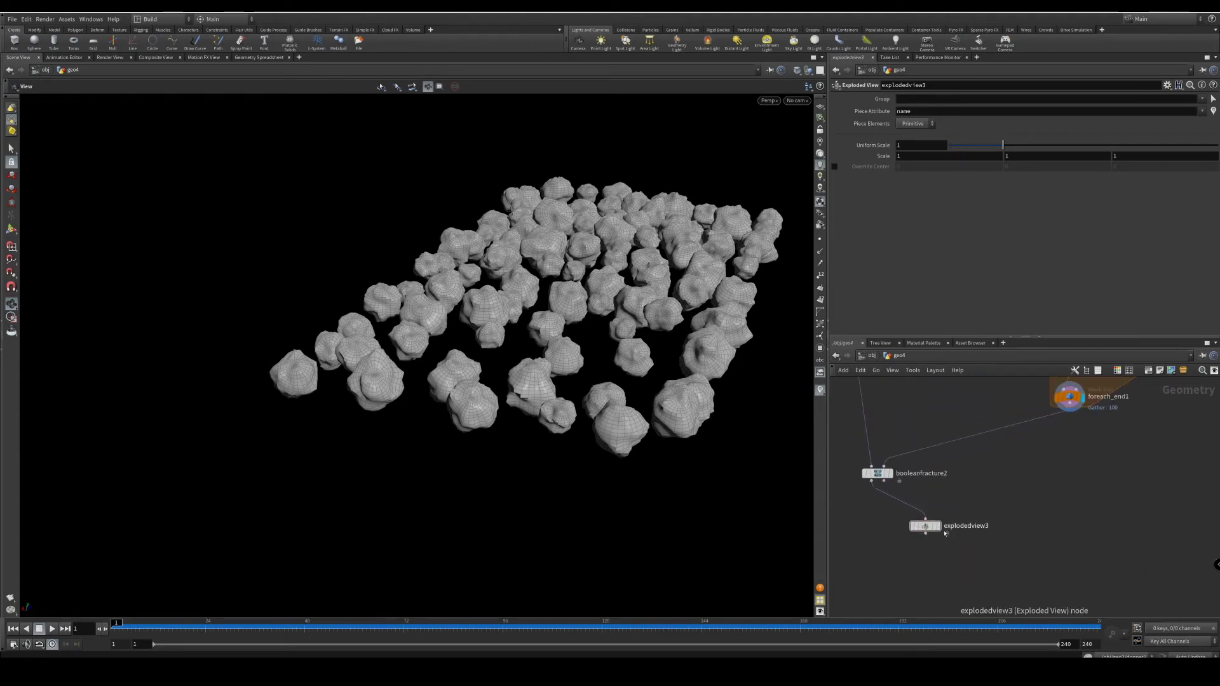
- Display booleanfracture2 and its explodedview3 output to examine the slab pieces cut by the rocks
left_click(895, 458)
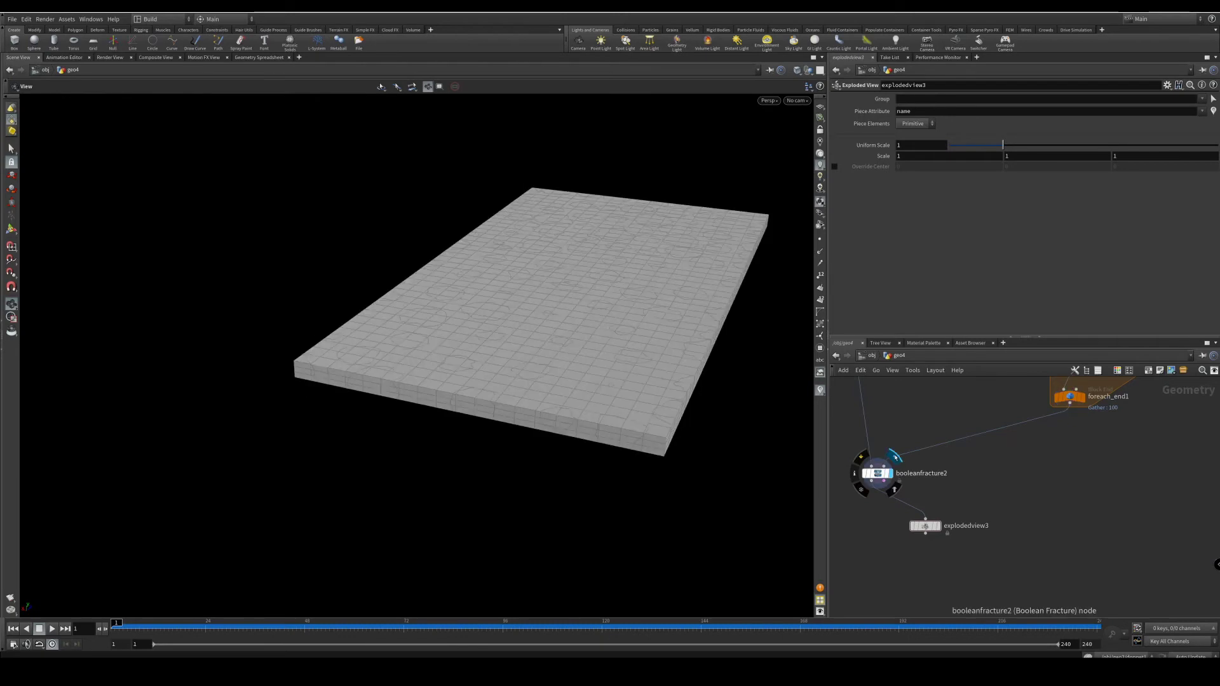
left_click(943, 510)
left_click_drag(729, 430, 615, 457)
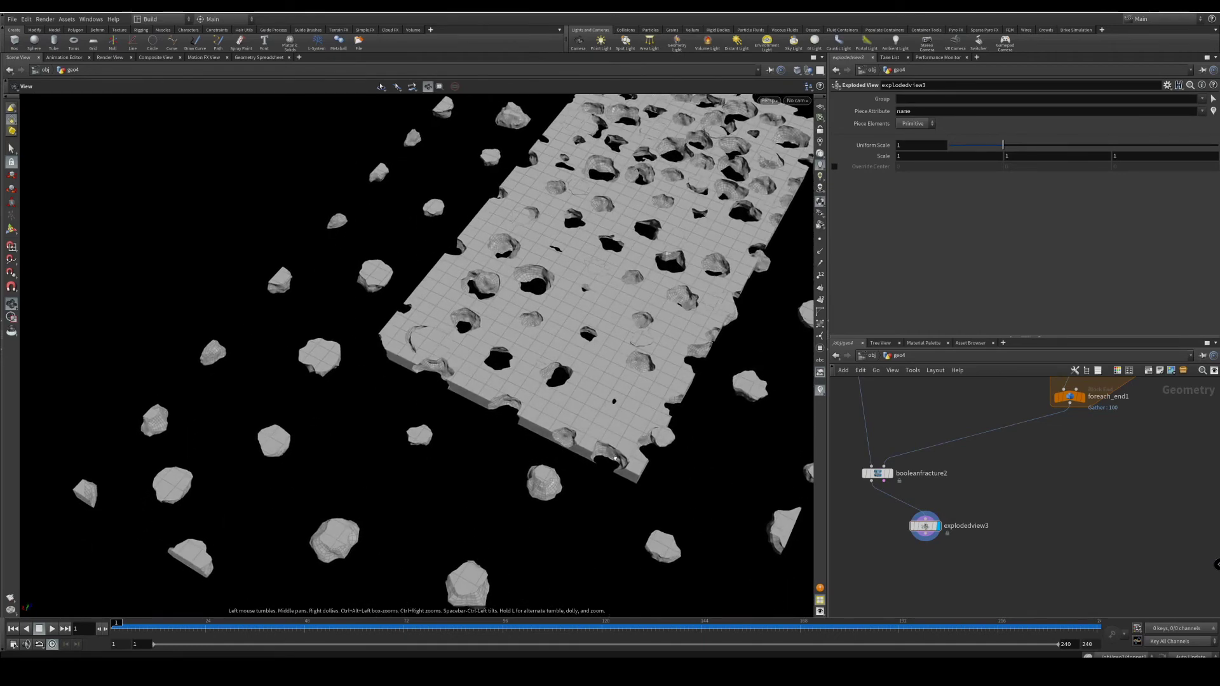
- Set pointwrangle1's Sizemult to 2 and inspect the enlarged rock cuts in the exploded slab
scroll(1033, 472, "down", 3)
scroll(1033, 471, "up", 2)
middle_click_drag(1033, 472, 1042, 617)
scroll(1019, 492, "down", 4)
scroll(1019, 492, "up", 5)
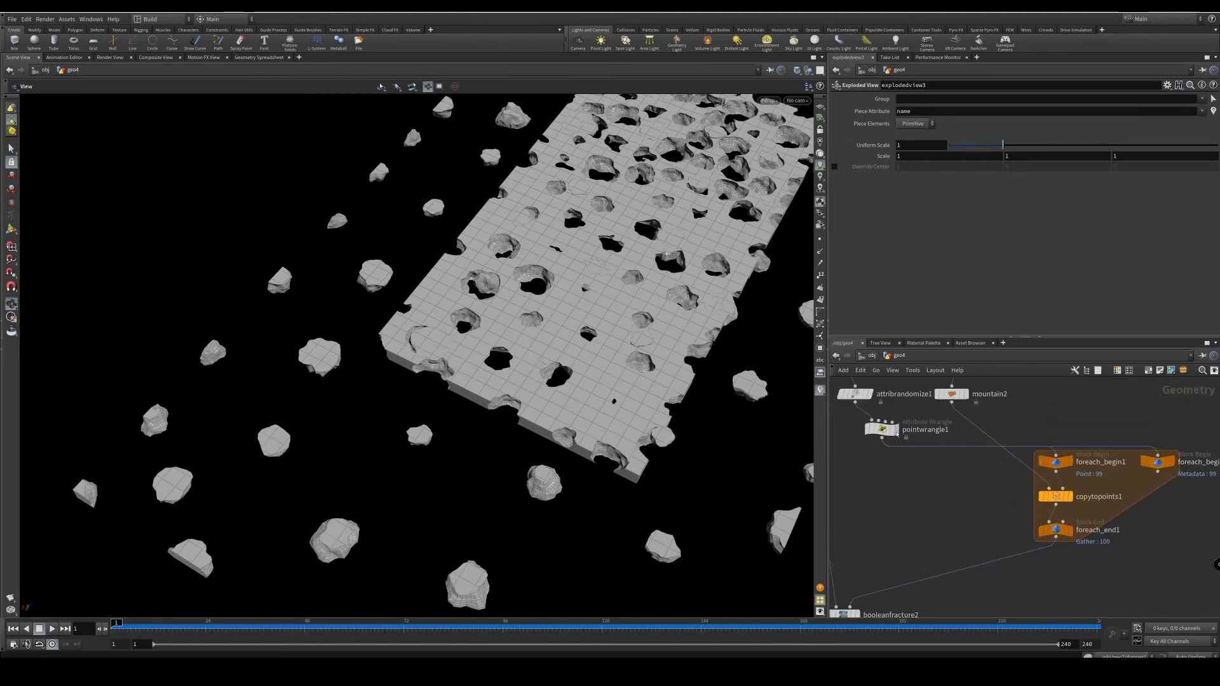
left_click(882, 429)
left_click(911, 278)
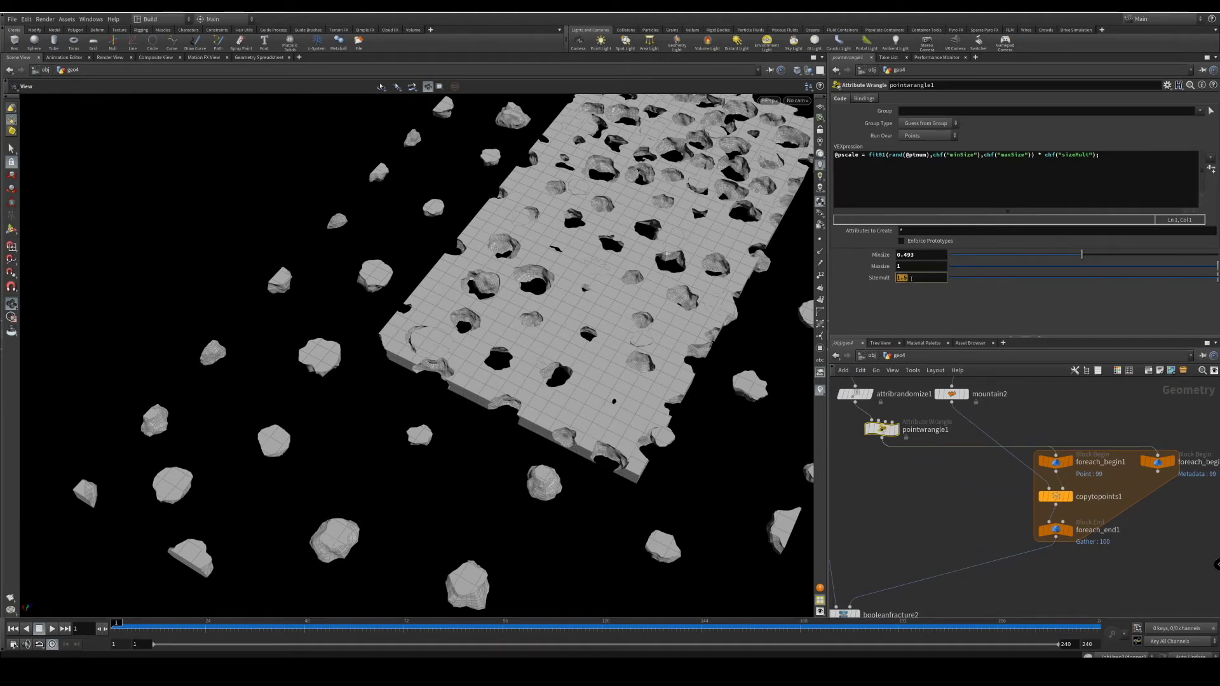
type("2")
key("Return")
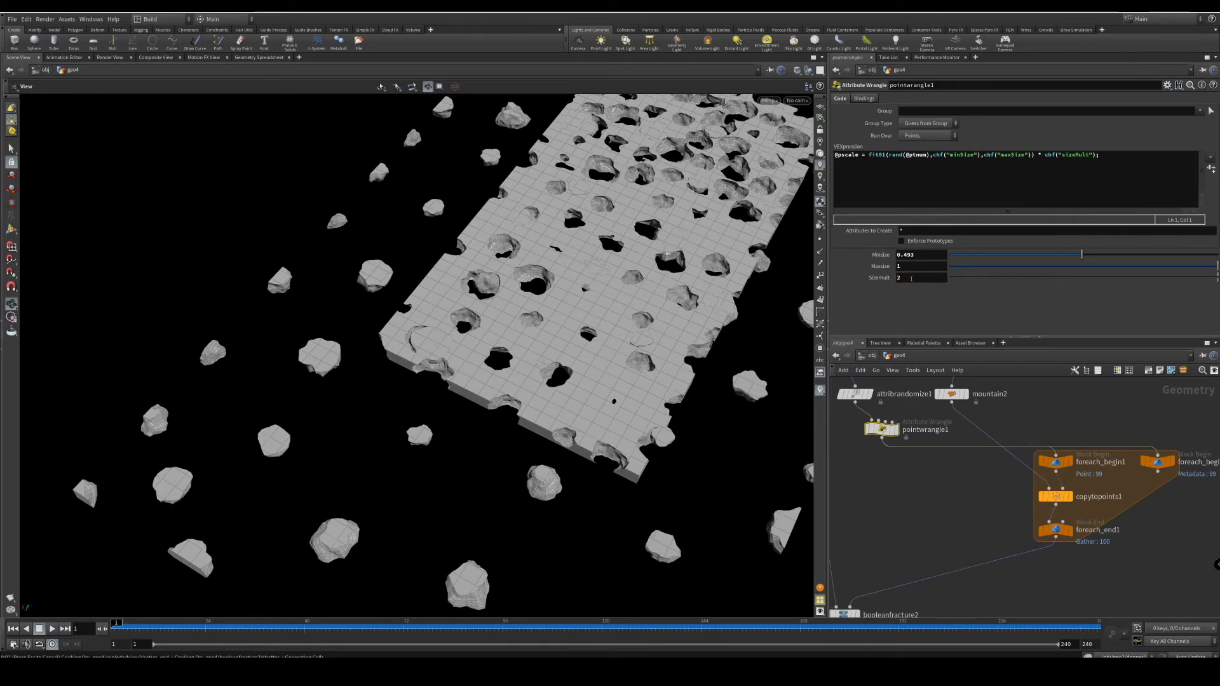
left_click_drag(673, 321, 533, 286)
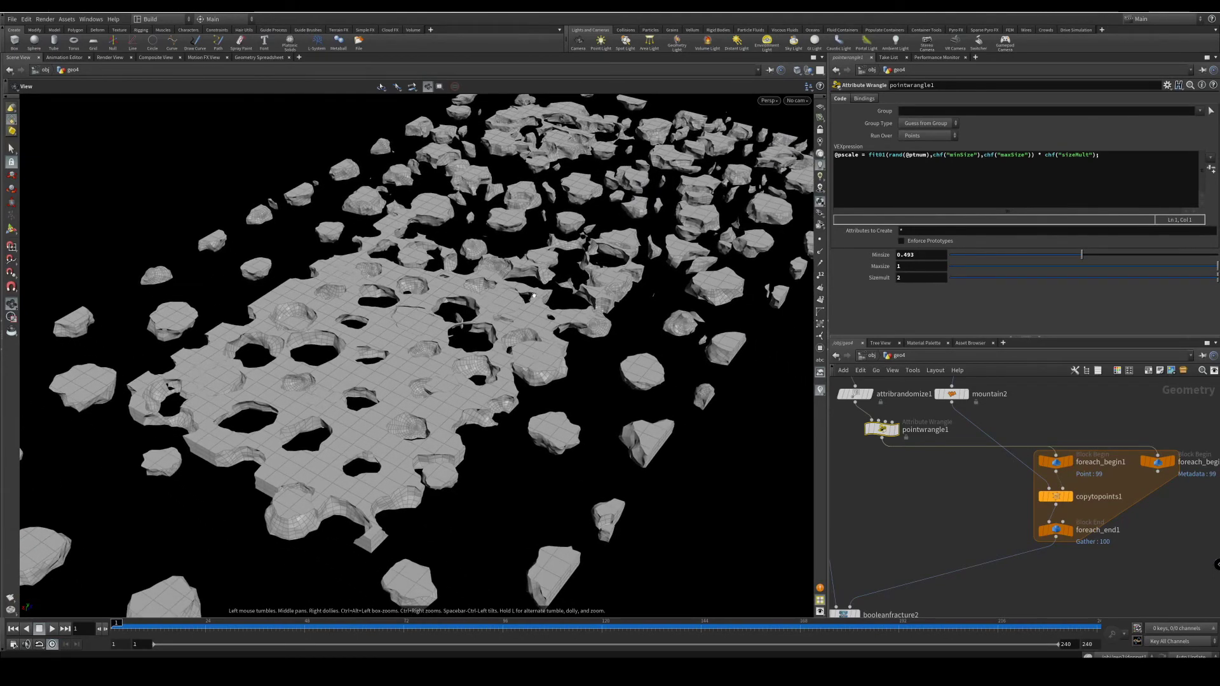
left_click_drag(434, 409, 416, 444)
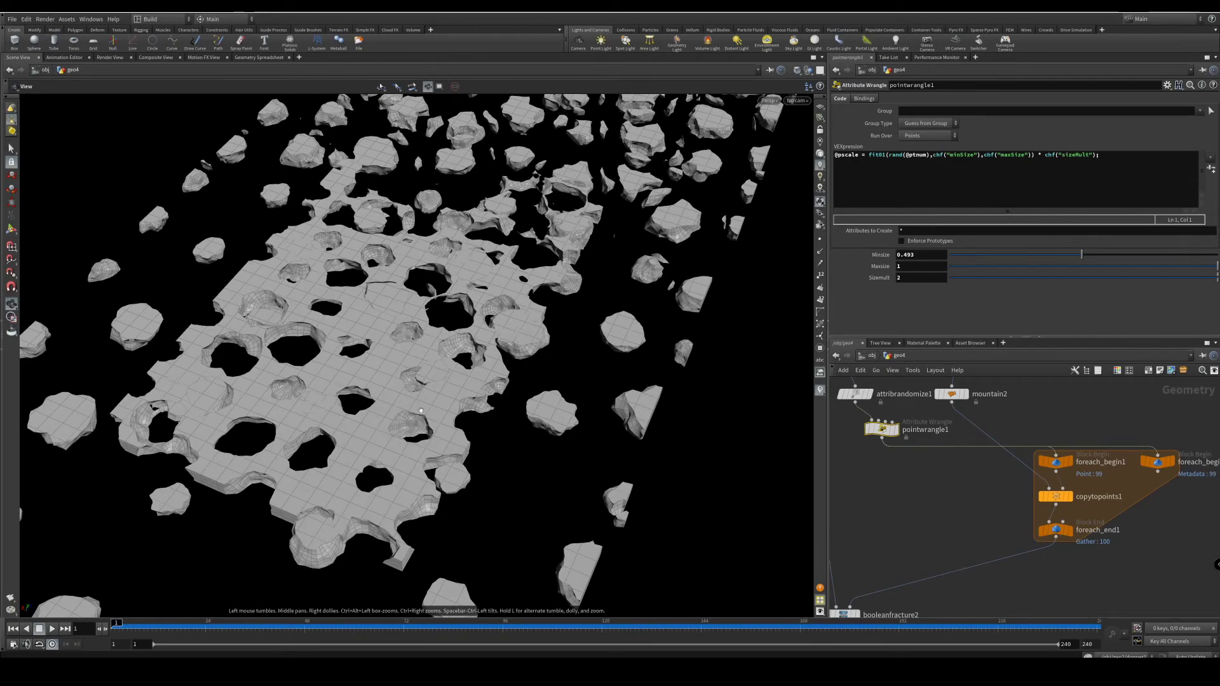
left_click_drag(379, 326, 402, 317)
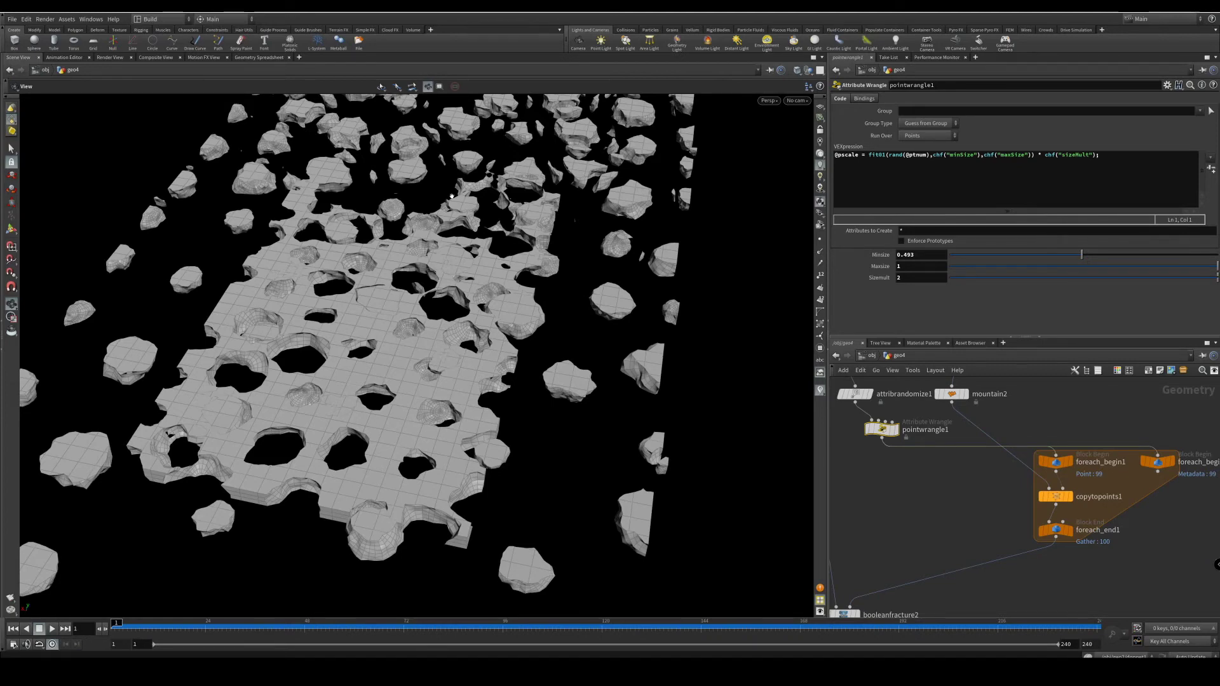
left_click_drag(383, 417, 340, 448)
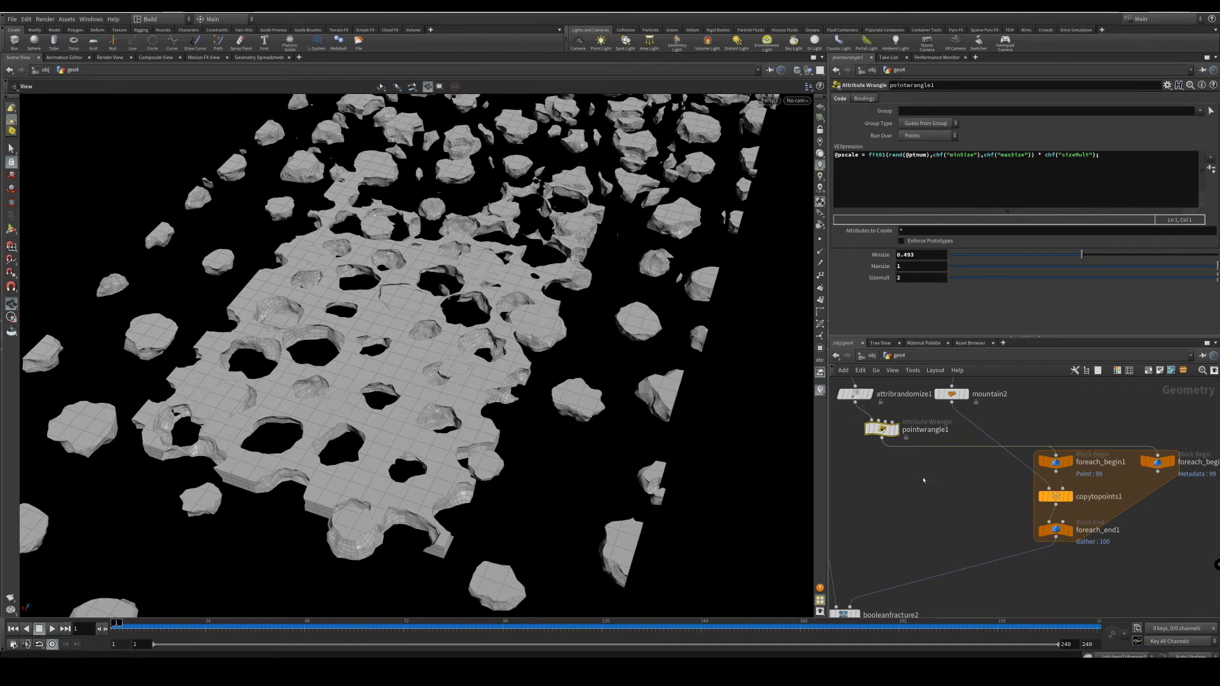
- Display the scatter2 points and move box1 away from scatter2 to open space between the two nodes
scroll(931, 487, "down", 2)
middle_click_drag(931, 486, 942, 510)
mouse_move(882, 399)
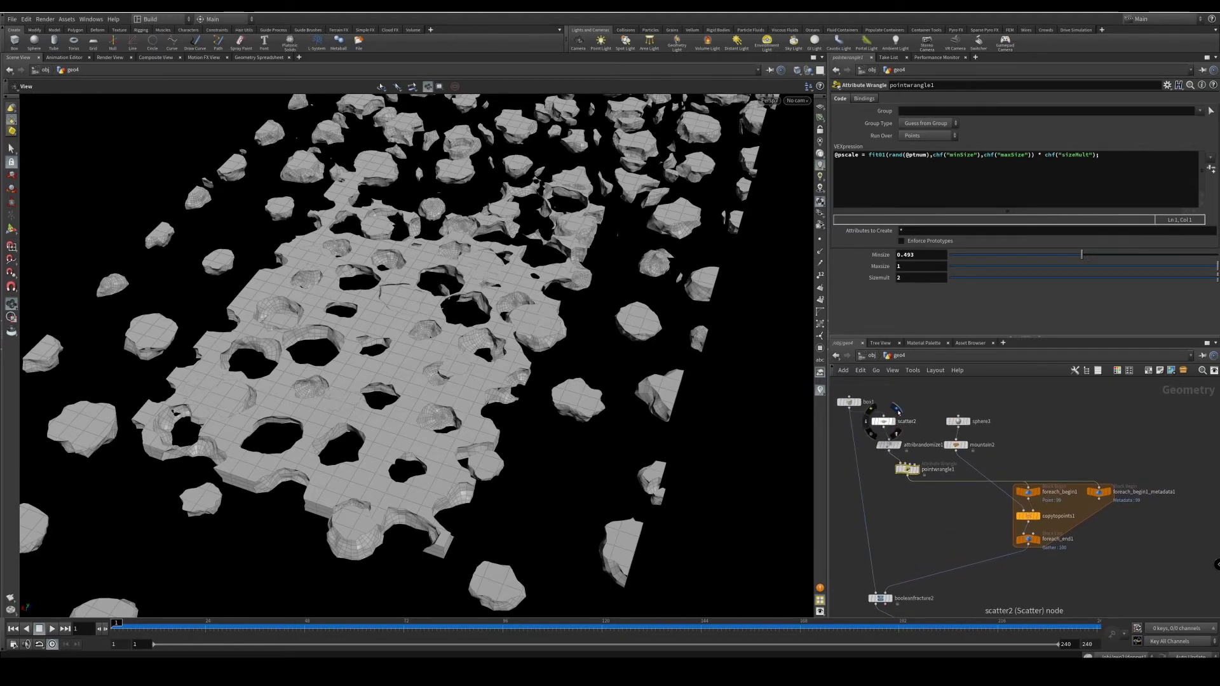
left_click(894, 421)
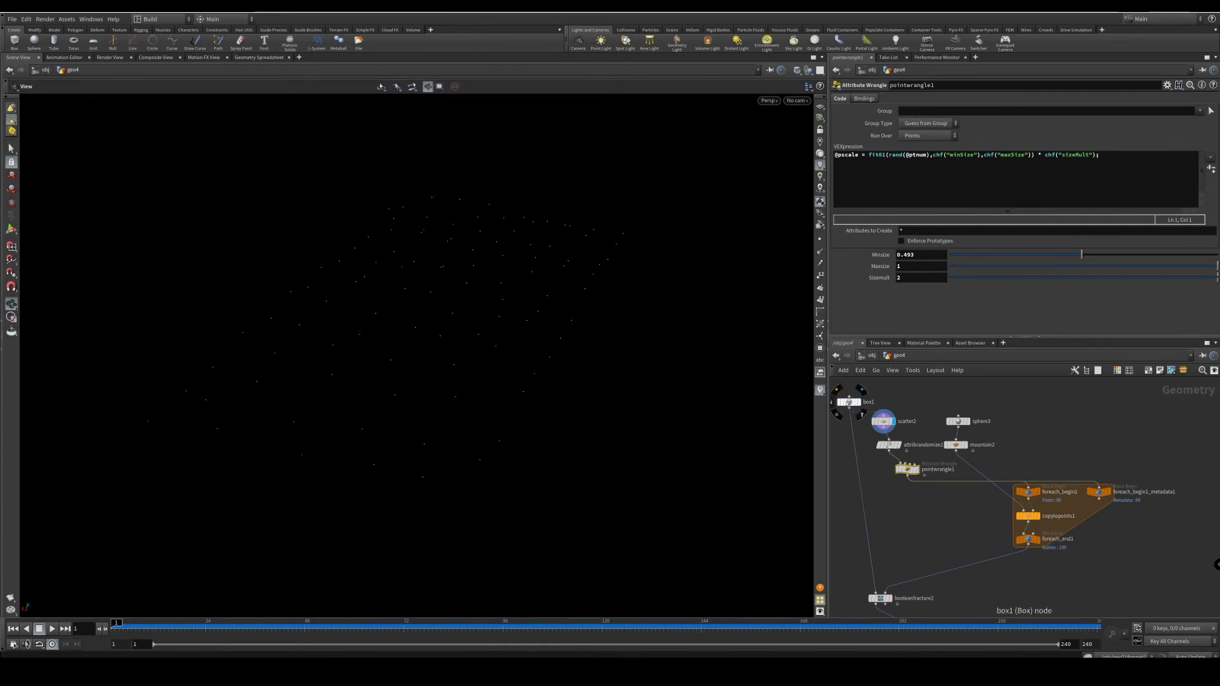
mouse_move(852, 403)
left_mouse_down()
mouse_move(896, 427)
mouse_move(864, 397)
left_mouse_up()
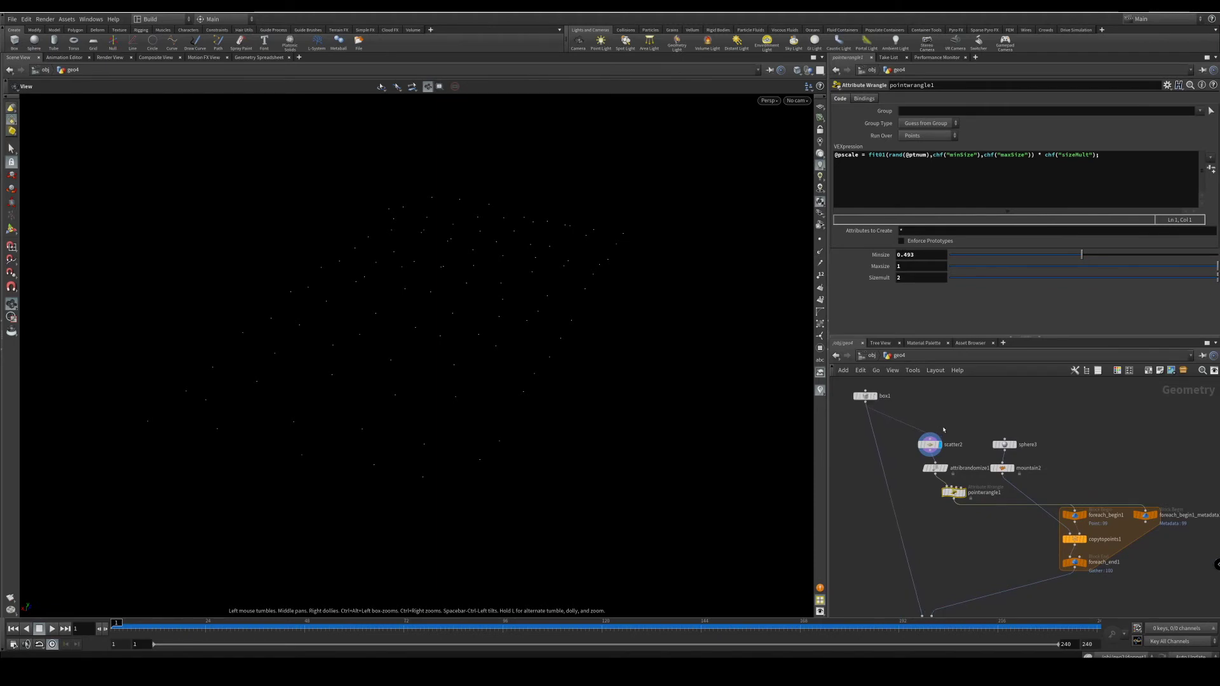
- Insert an Attribute Paint node into the connection between box1 and scatter2
scroll(922, 432, "up", 5)
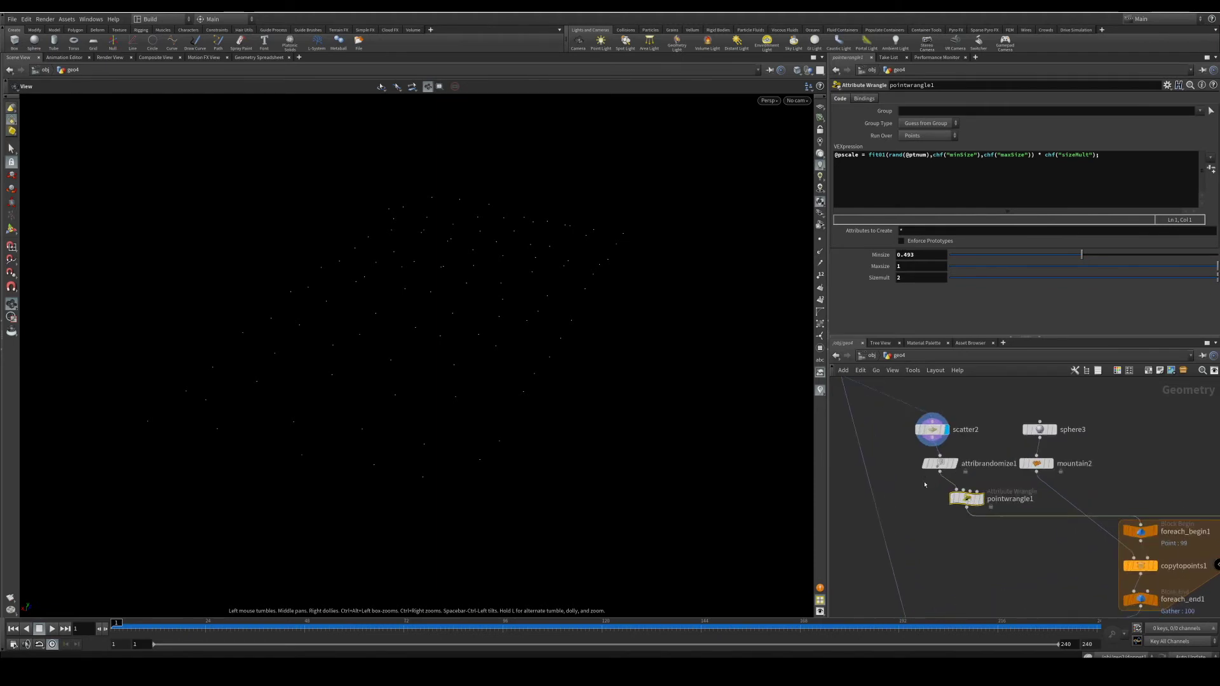
scroll(926, 522, "down", 2)
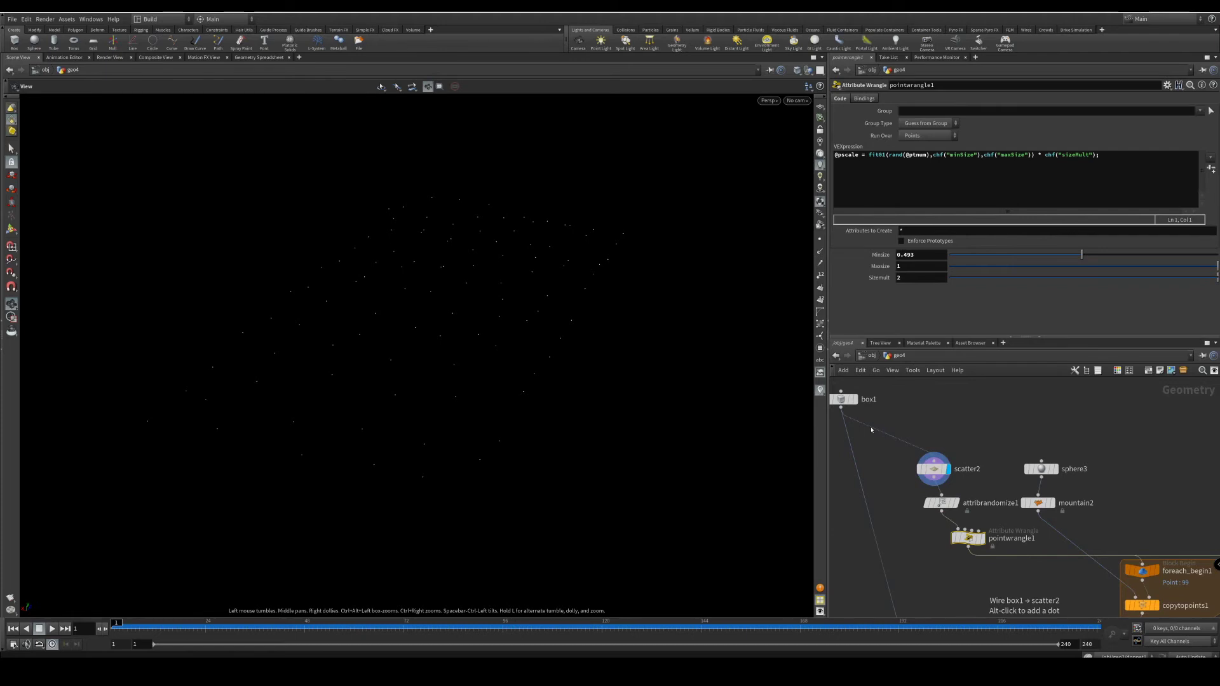
left_click_drag(872, 430, 907, 417)
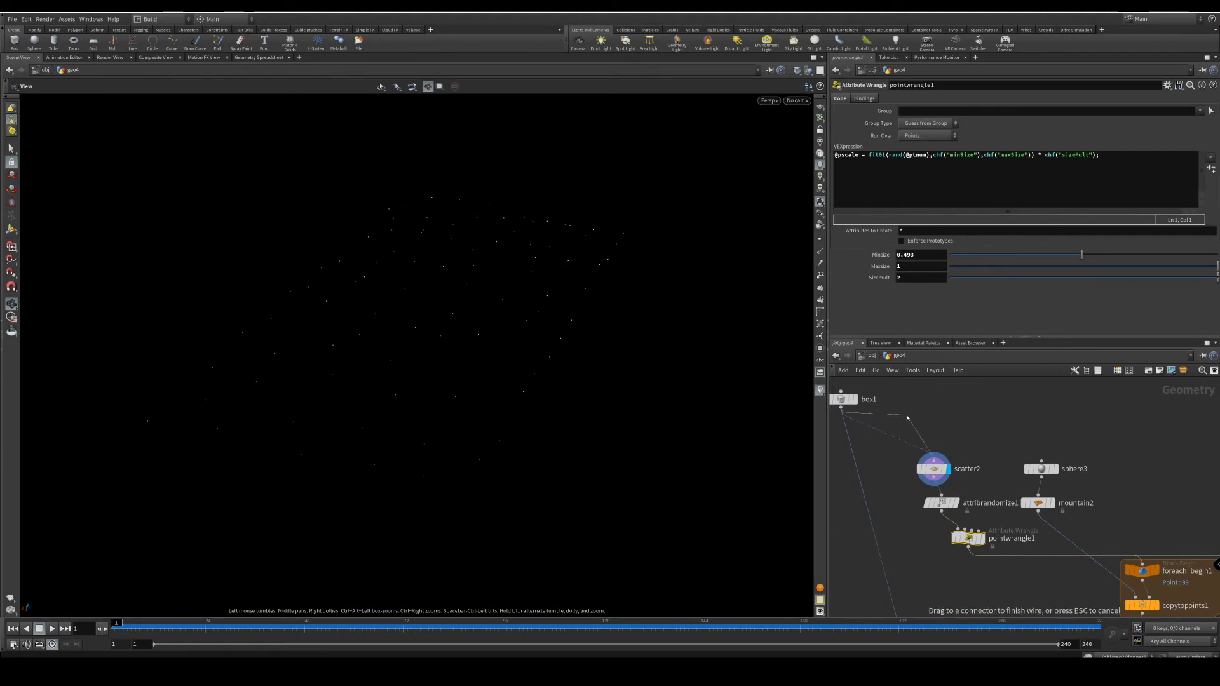
key("Tab")
type("att")
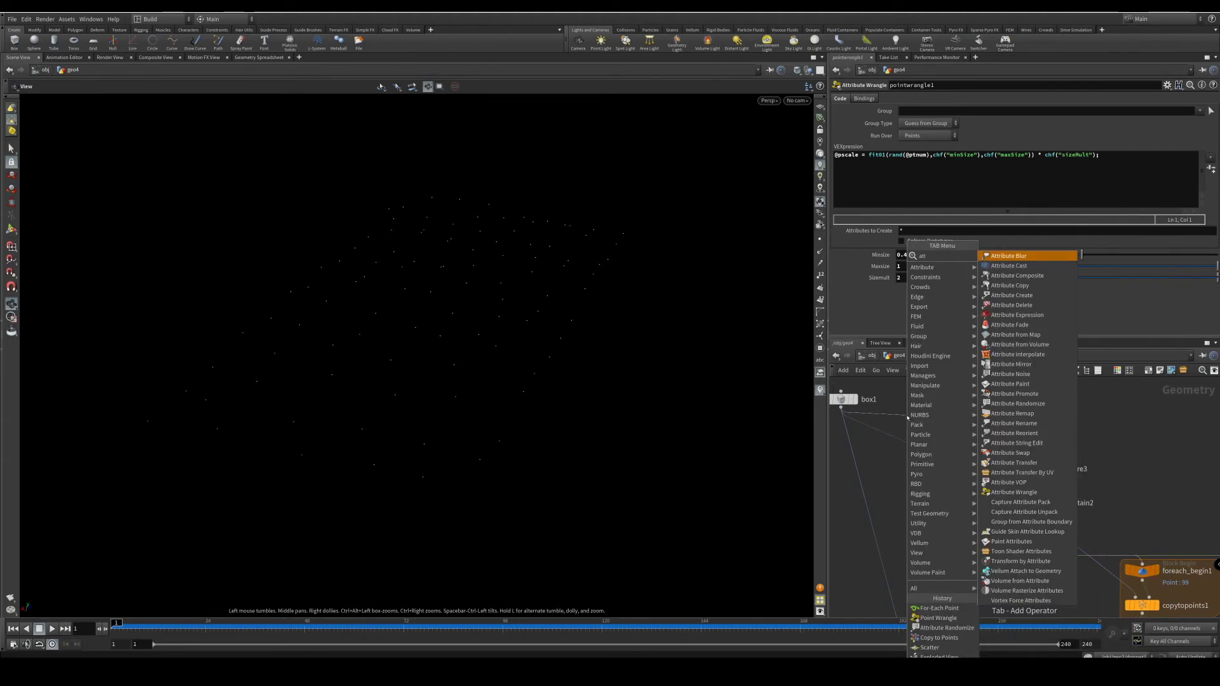
type("ribu")
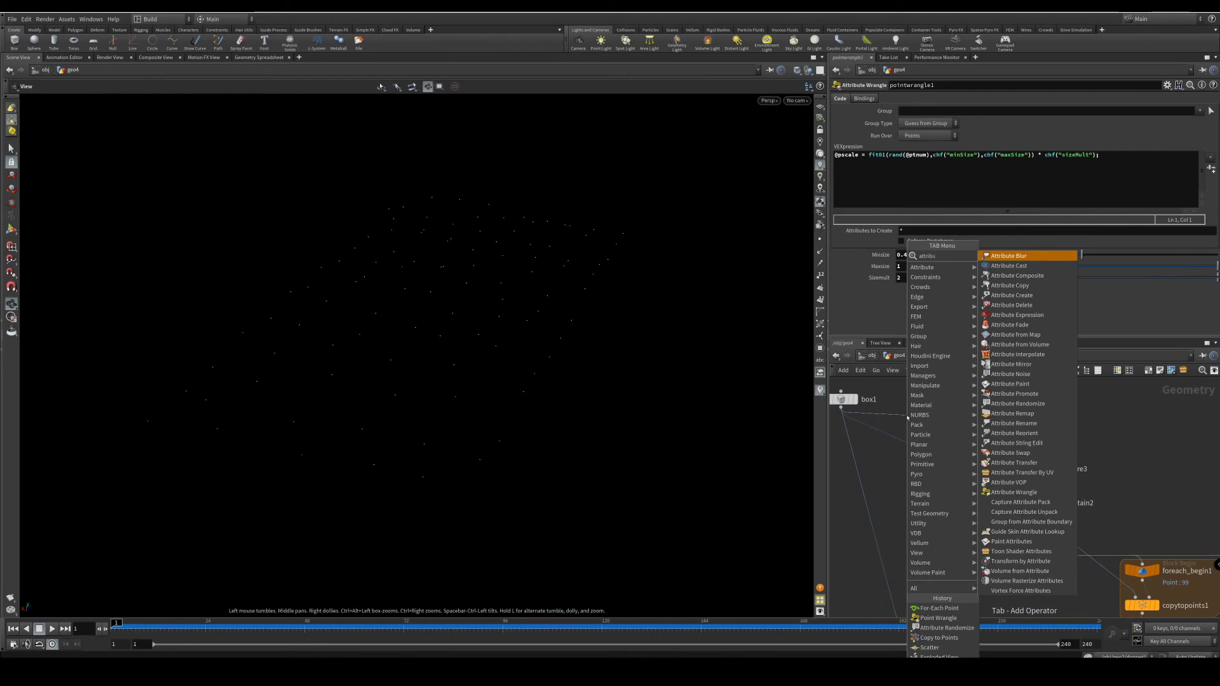
type("te paint")
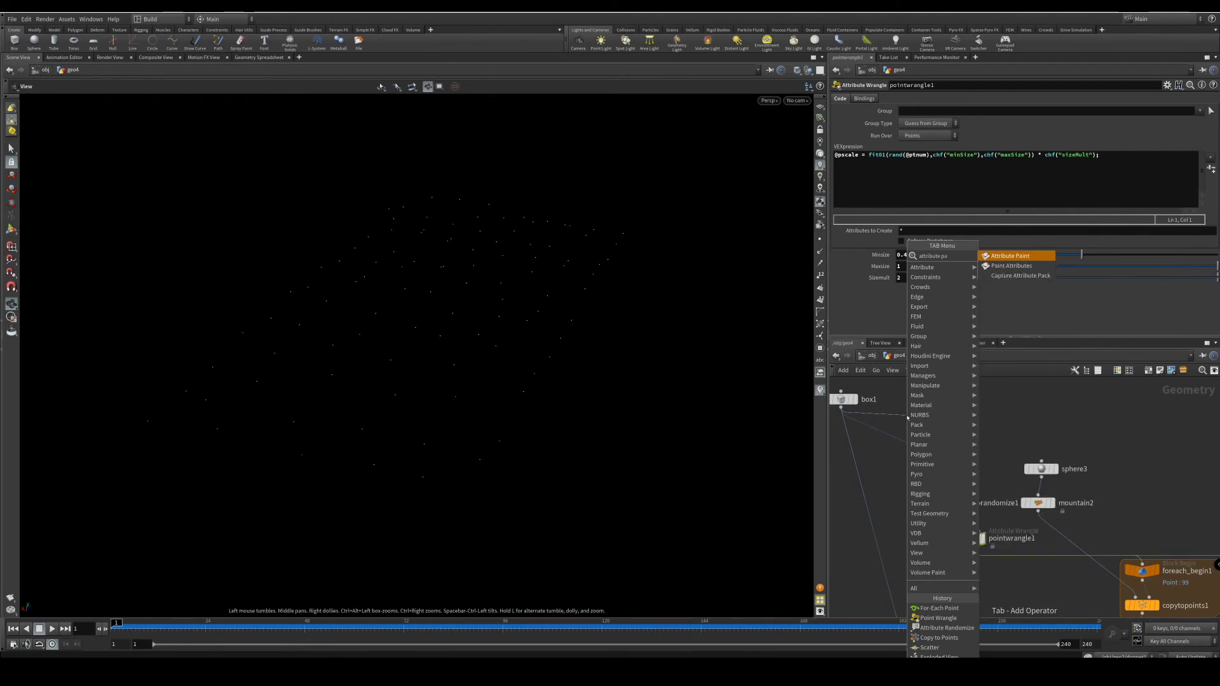
key("Return")
left_click(920, 433)
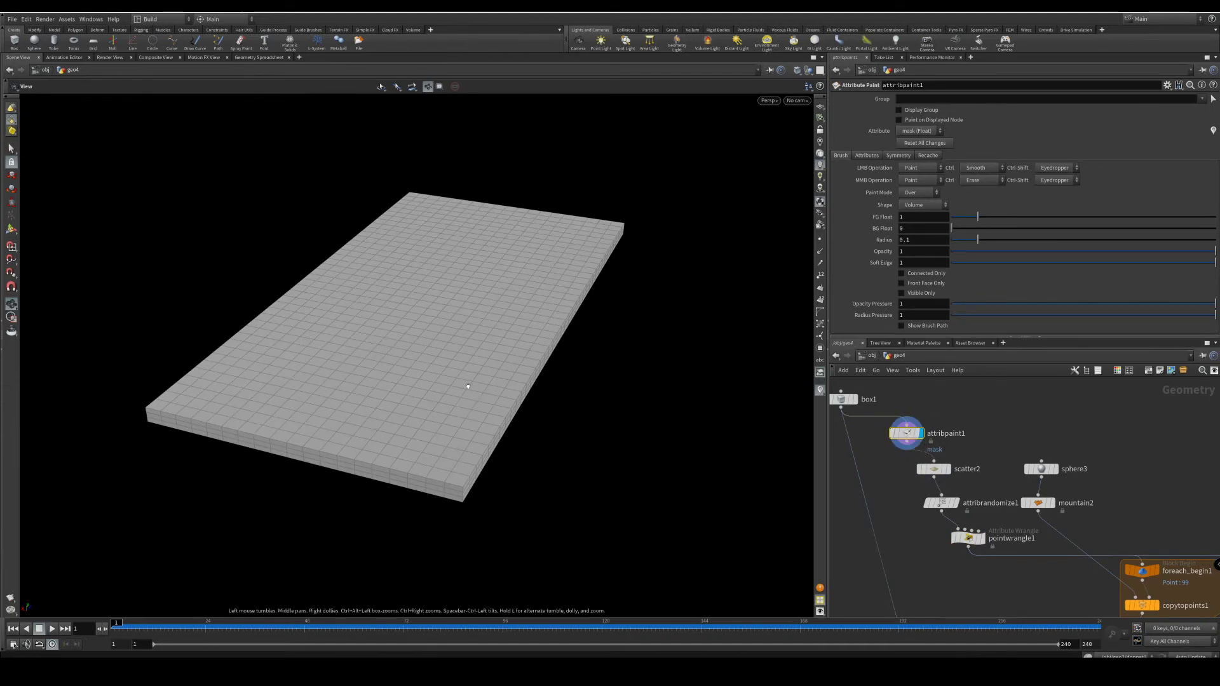
- Rename the attribute painted by attribpaint1 to density
left_click_drag(467, 385, 468, 411)
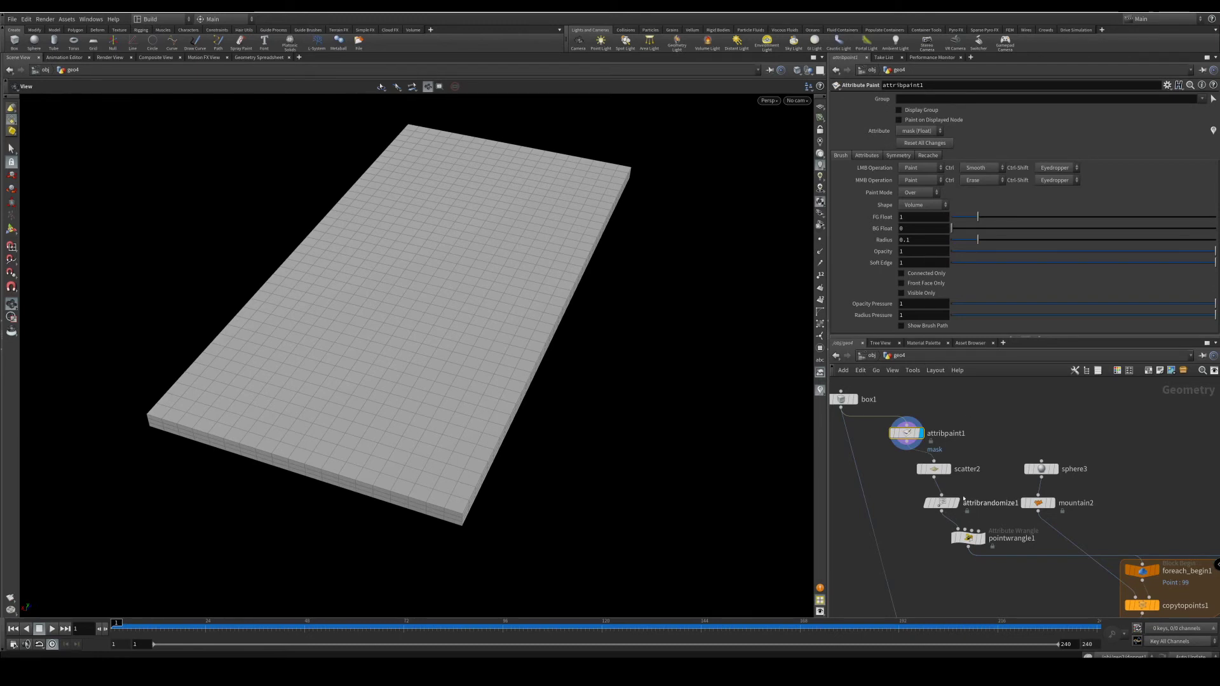
mouse_move(936, 474)
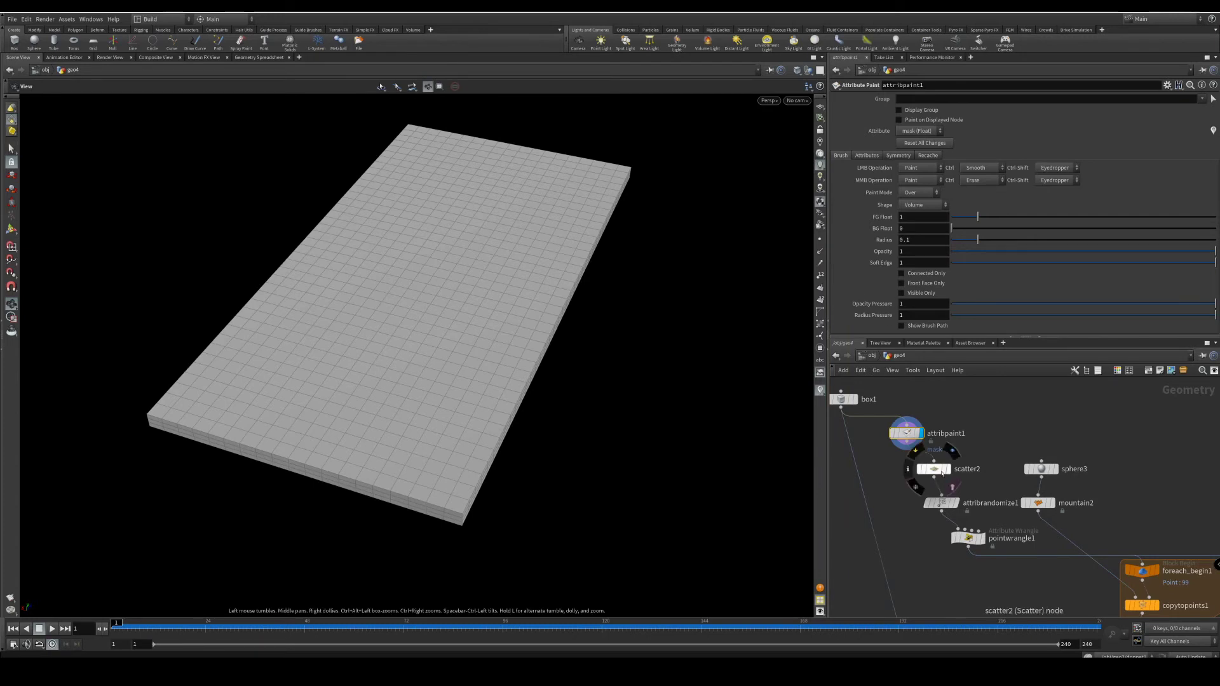
left_click(936, 470)
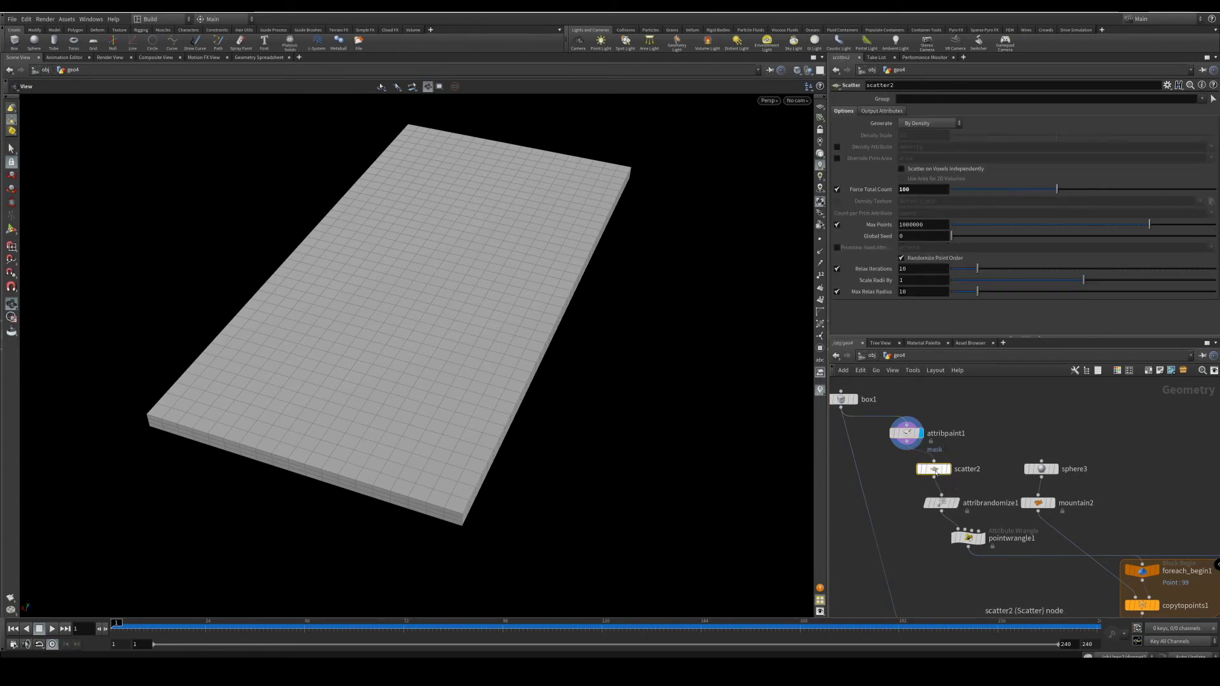
mouse_move(908, 437)
left_click(908, 436)
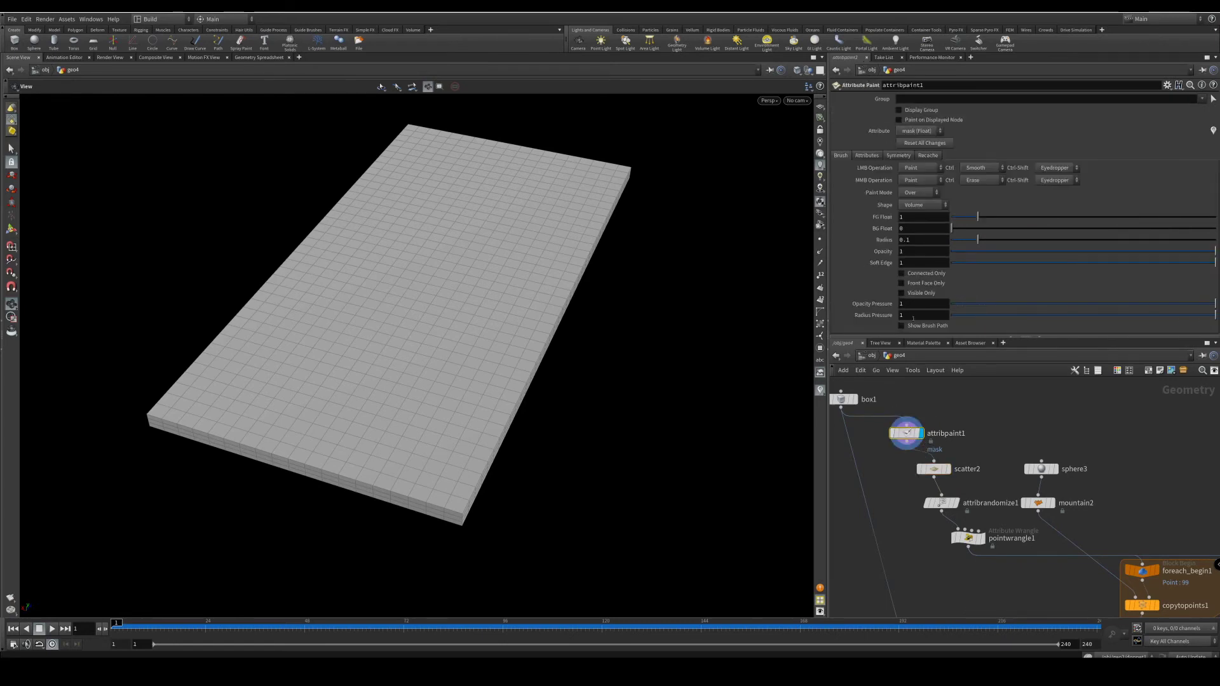
left_click(868, 156)
left_click(953, 182)
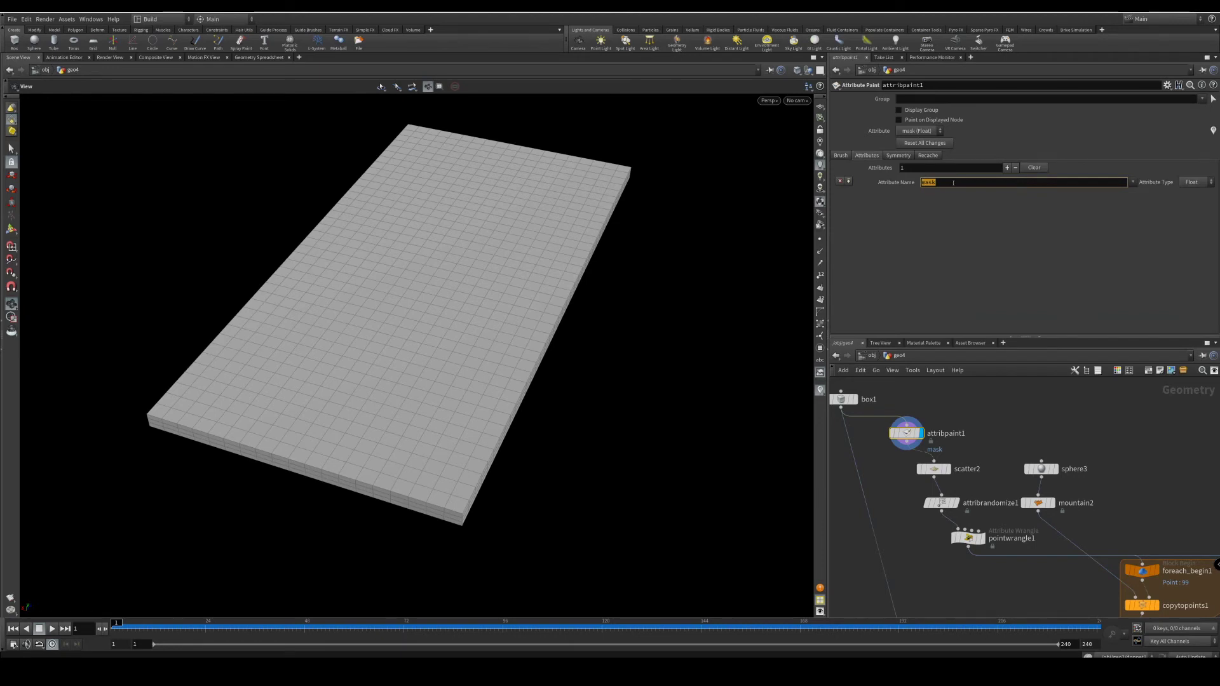
type("density")
key("Return")
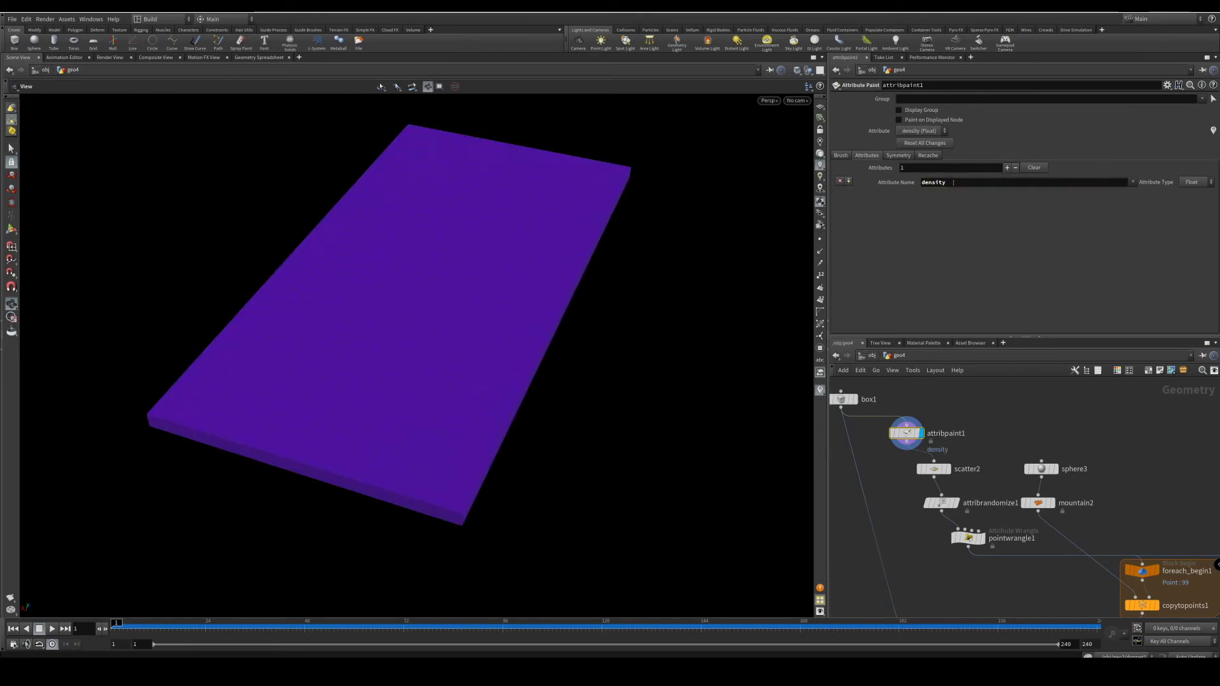
- Activate attribpaint1's painting mode, increase the brush radius, and set the brush shape to Screen
left_click(840, 155)
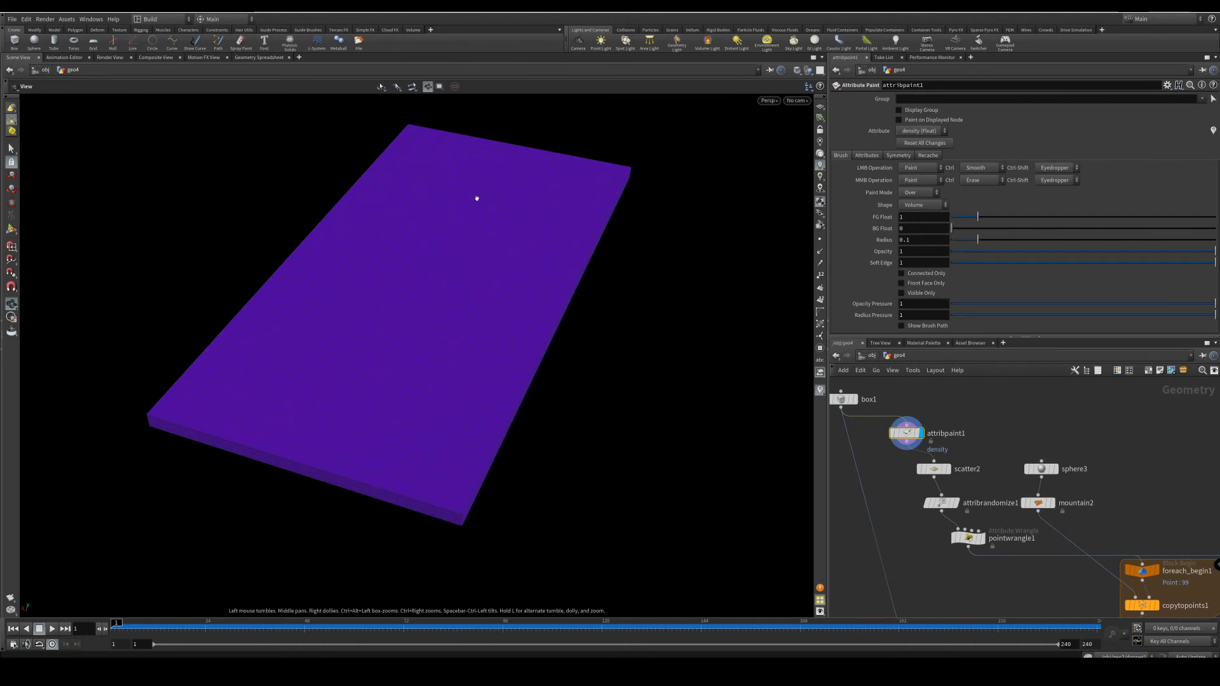
key("Return")
scroll(482, 199, "up", 1)
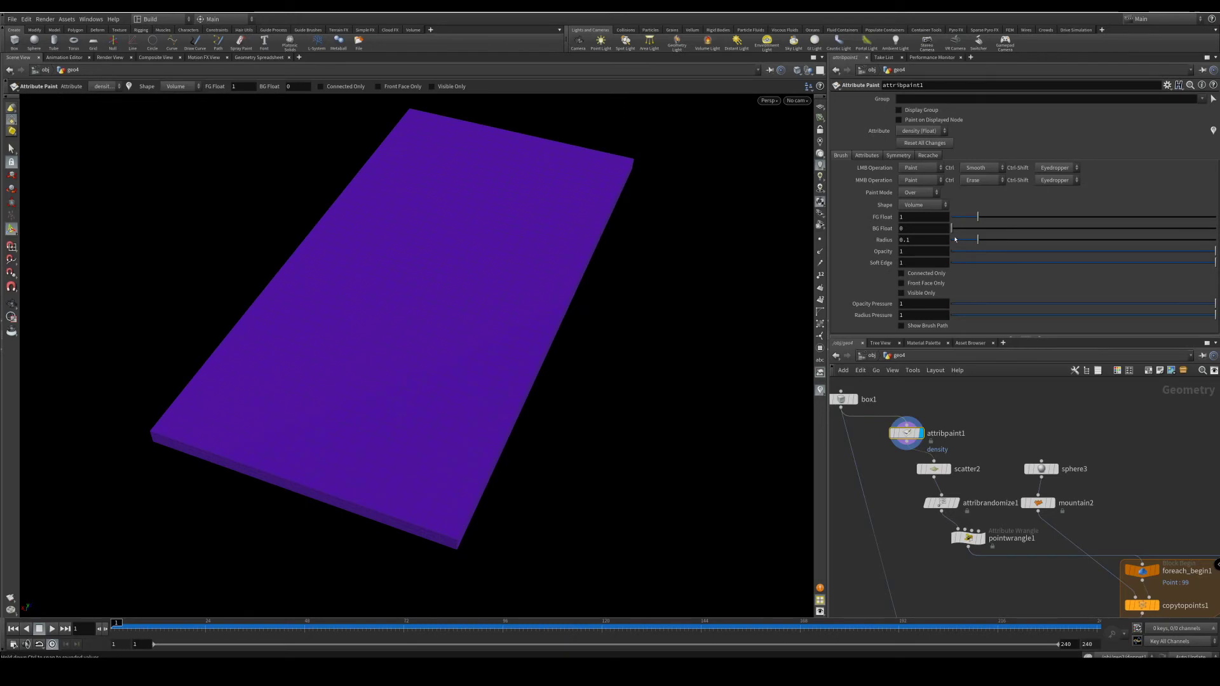
left_click(926, 237)
type("4")
key("Return")
left_click(917, 207)
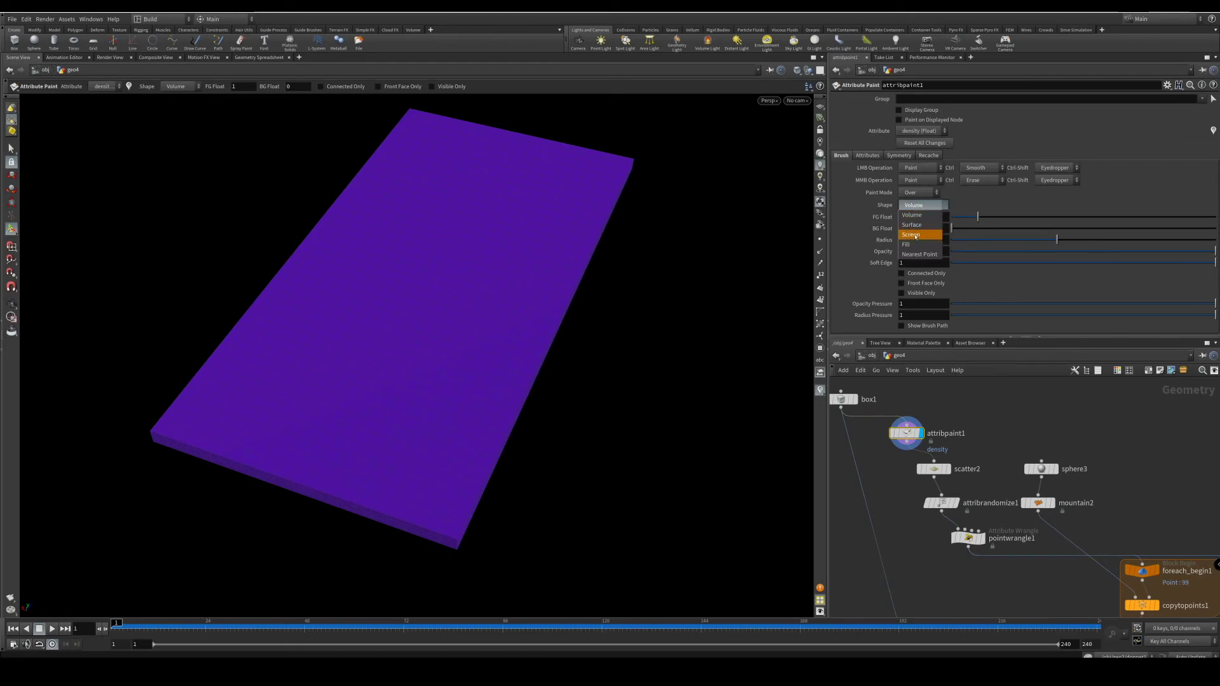
left_click(915, 235)
key("Escape")
mouse_move(463, 345)
left_mouse_down()
mouse_move(493, 229)
mouse_move(436, 295)
mouse_move(473, 340)
left_mouse_up()
key("Return")
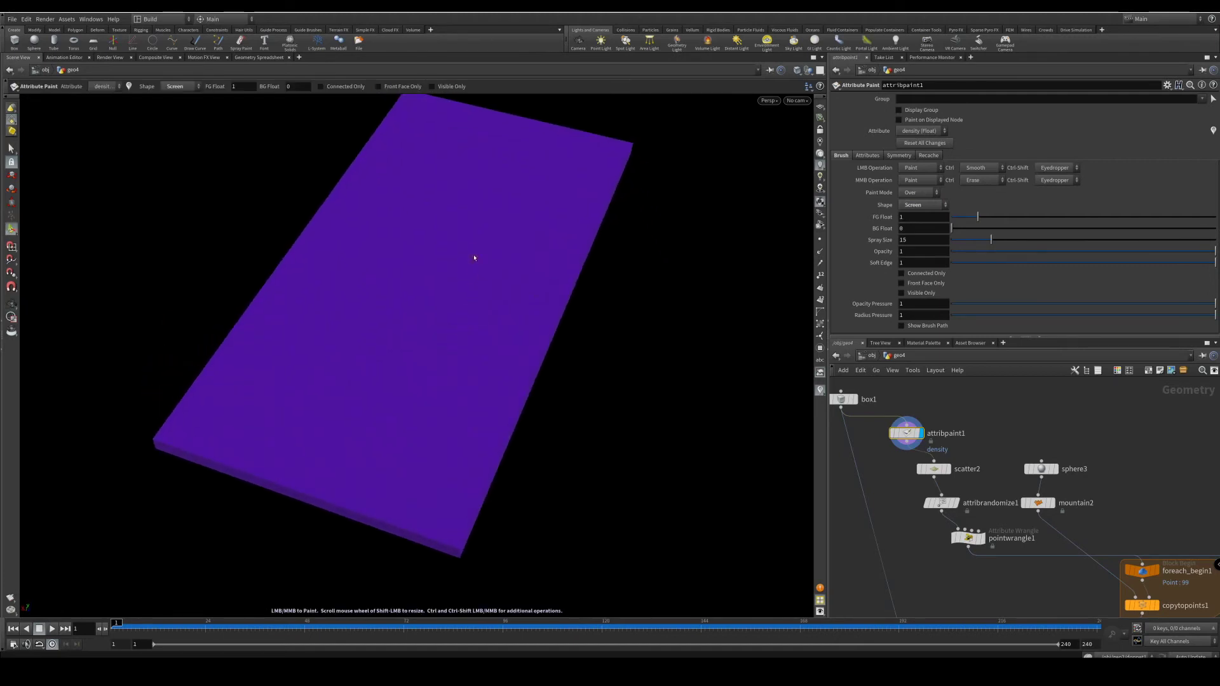
- Paint irregular density strokes lengthwise along the middle of the slab and on its underside
mouse_move(472, 201)
left_mouse_down()
mouse_move(387, 341)
mouse_move(430, 259)
mouse_move(407, 293)
mouse_move(388, 391)
mouse_move(385, 356)
mouse_move(382, 439)
mouse_move(337, 443)
mouse_move(378, 442)
mouse_move(359, 444)
left_mouse_up()
key("Escape")
mouse_move(341, 523)
left_mouse_down()
mouse_move(319, 485)
mouse_move(354, 322)
mouse_move(415, 400)
left_mouse_up()
key("Return")
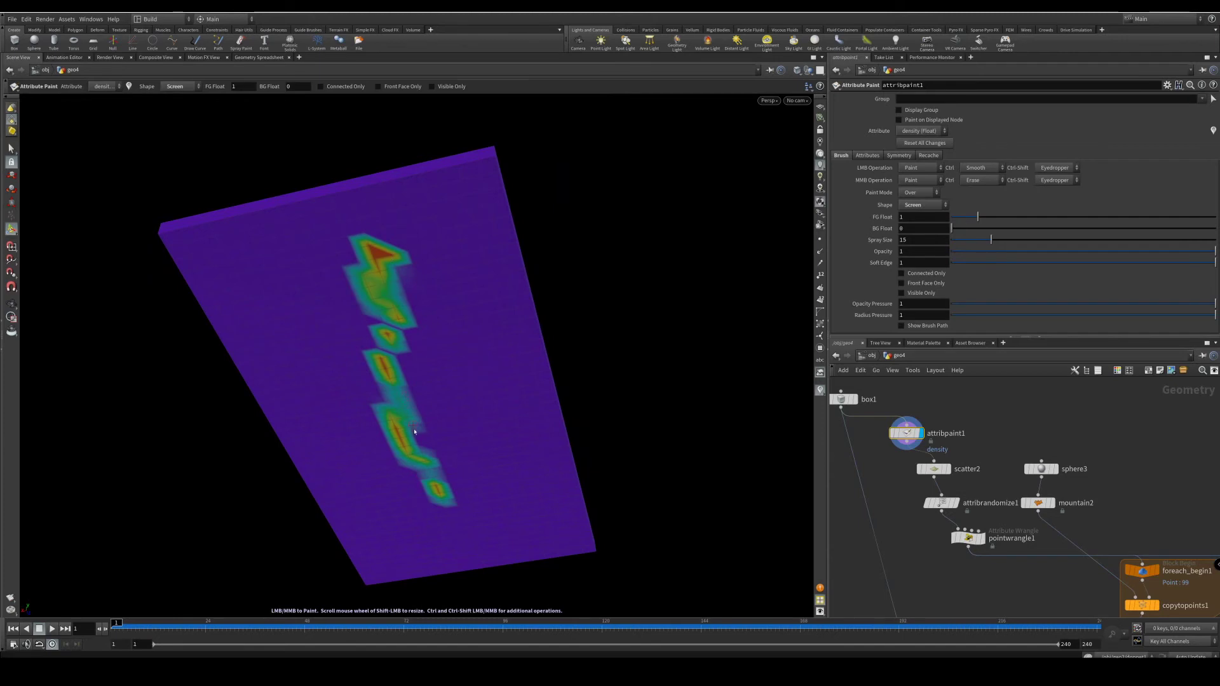
mouse_move(370, 275)
left_mouse_down()
mouse_move(375, 468)
mouse_move(334, 308)
mouse_move(445, 333)
mouse_move(381, 353)
left_mouse_up()
scroll(336, 300, "up", 3, "alt")
left_click(312, 323)
key("Escape")
scroll(465, 240, "down", 3)
middle_click_drag(465, 241, 369, 356, "alt")
mouse_move(334, 353)
left_mouse_down()
mouse_move(372, 254)
mouse_move(302, 355)
mouse_move(362, 438)
left_mouse_up()
mouse_move(443, 383)
left_mouse_down("alt")
mouse_move(416, 346)
mouse_move(427, 397)
mouse_move(432, 370)
left_mouse_up("alt")
- Display scatter2, enable its Density Attribute using density, and inspect the point distribution
left_click(948, 469)
left_click(934, 469)
left_click(837, 147)
key("Escape")
left_click_drag(440, 379, 435, 385)
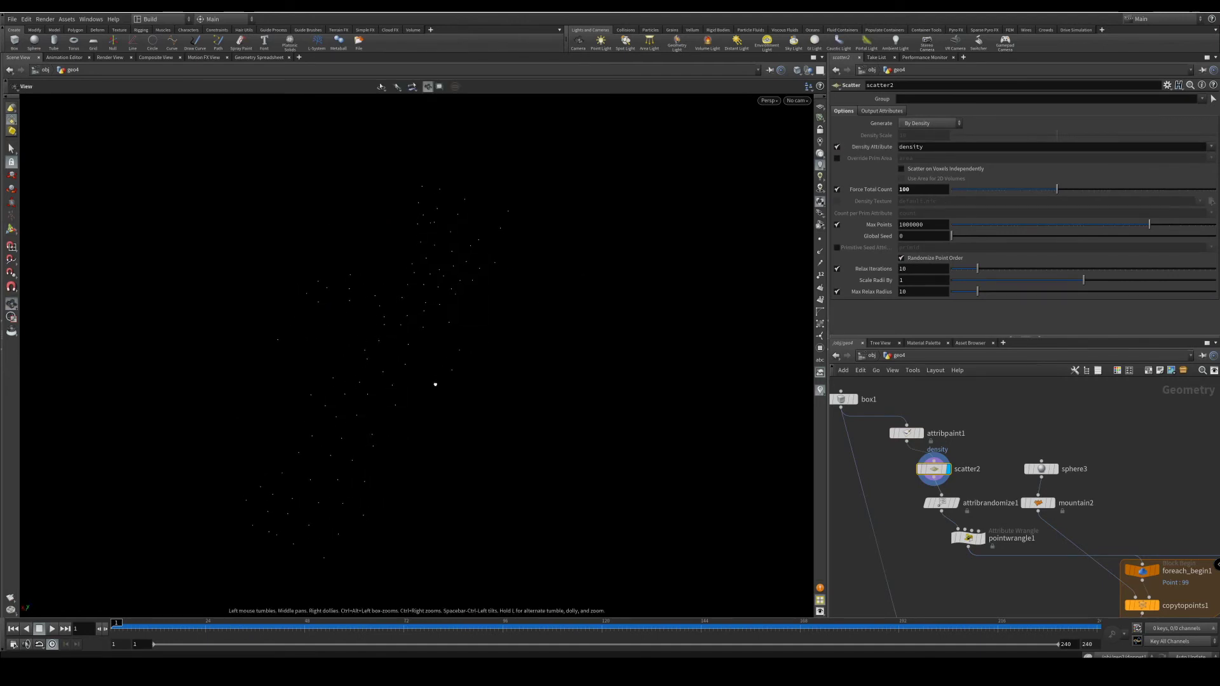
key("Return")
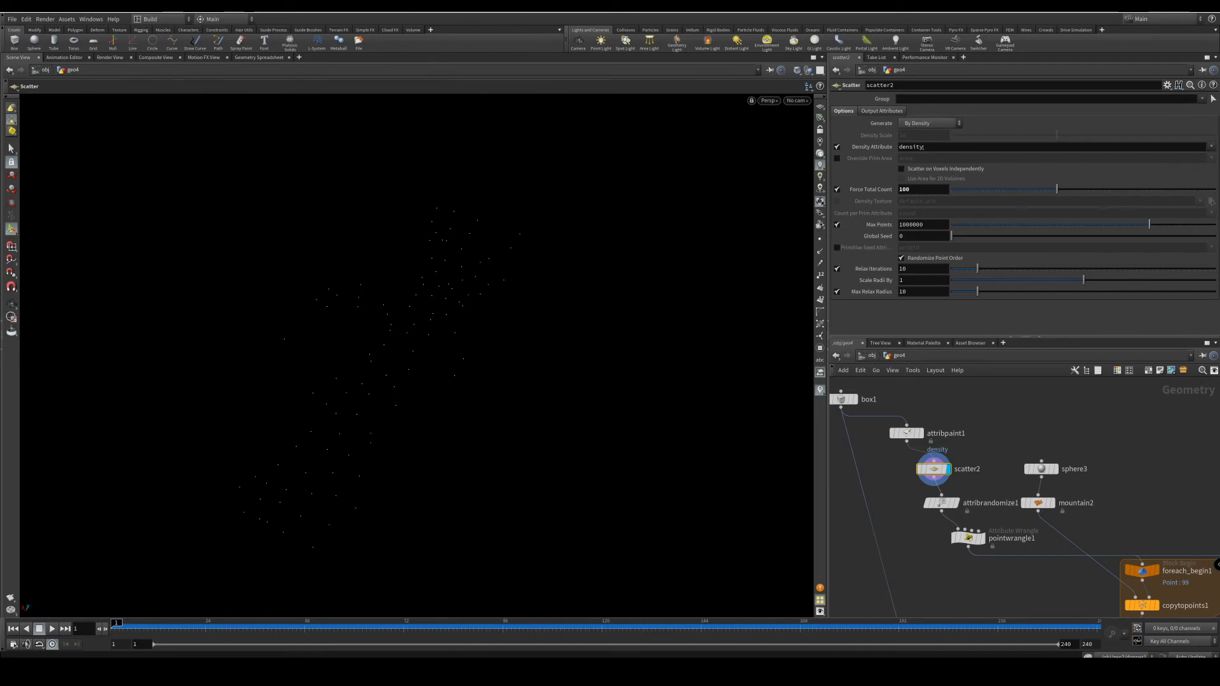
mouse_move(492, 355)
left_mouse_down()
mouse_move(463, 346)
mouse_move(507, 364)
left_mouse_up()
- Display the foreach_end1 rocks and set scatter2's Force Total Count to 50
middle_click_drag(989, 479, 987, 402)
middle_click_drag(1032, 523, 966, 515)
left_click(1078, 557)
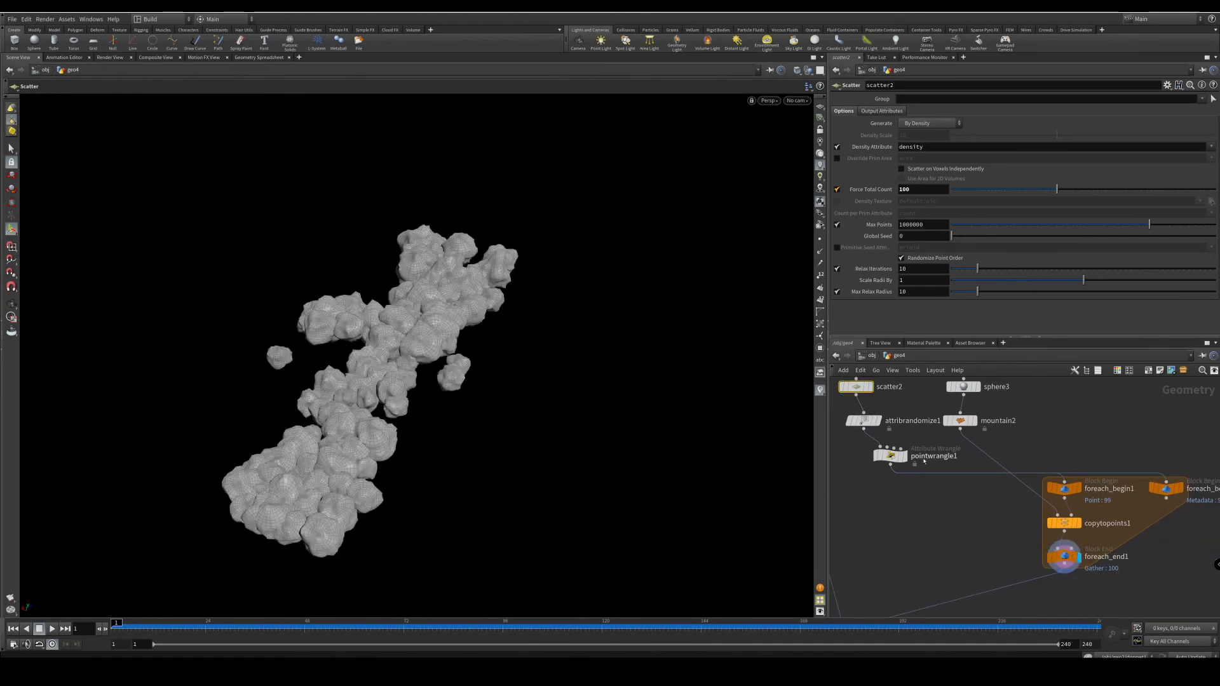
middle_click_drag(893, 522, 939, 585)
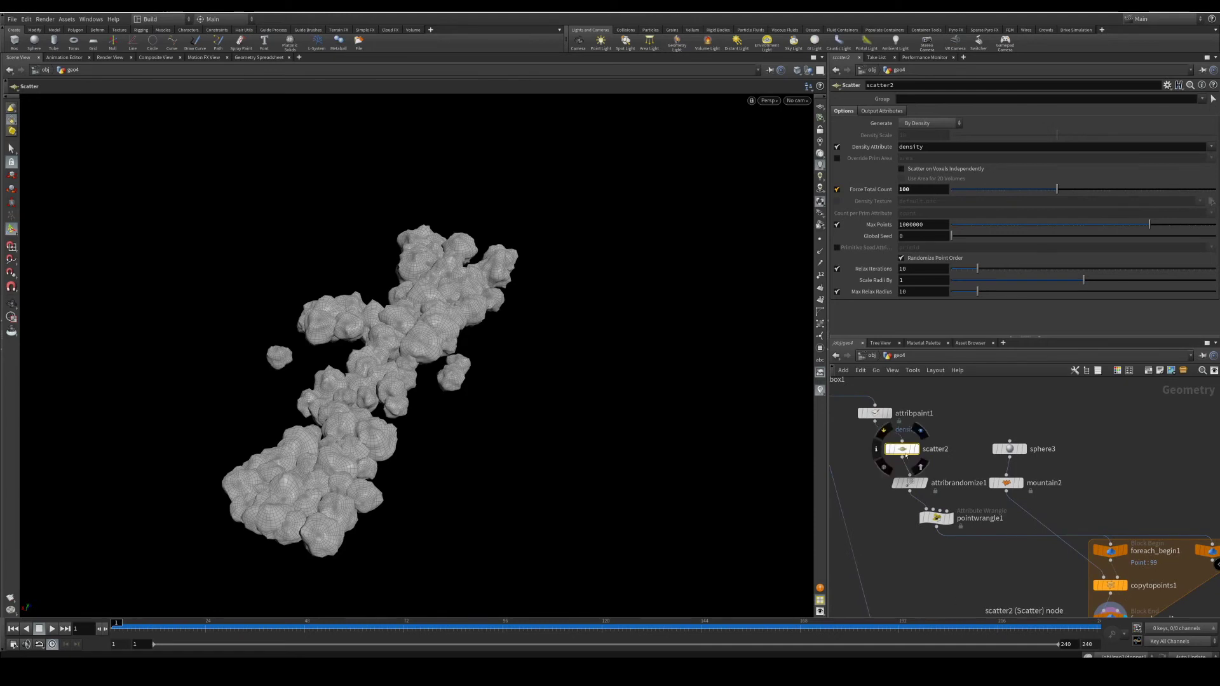
double_click(913, 189)
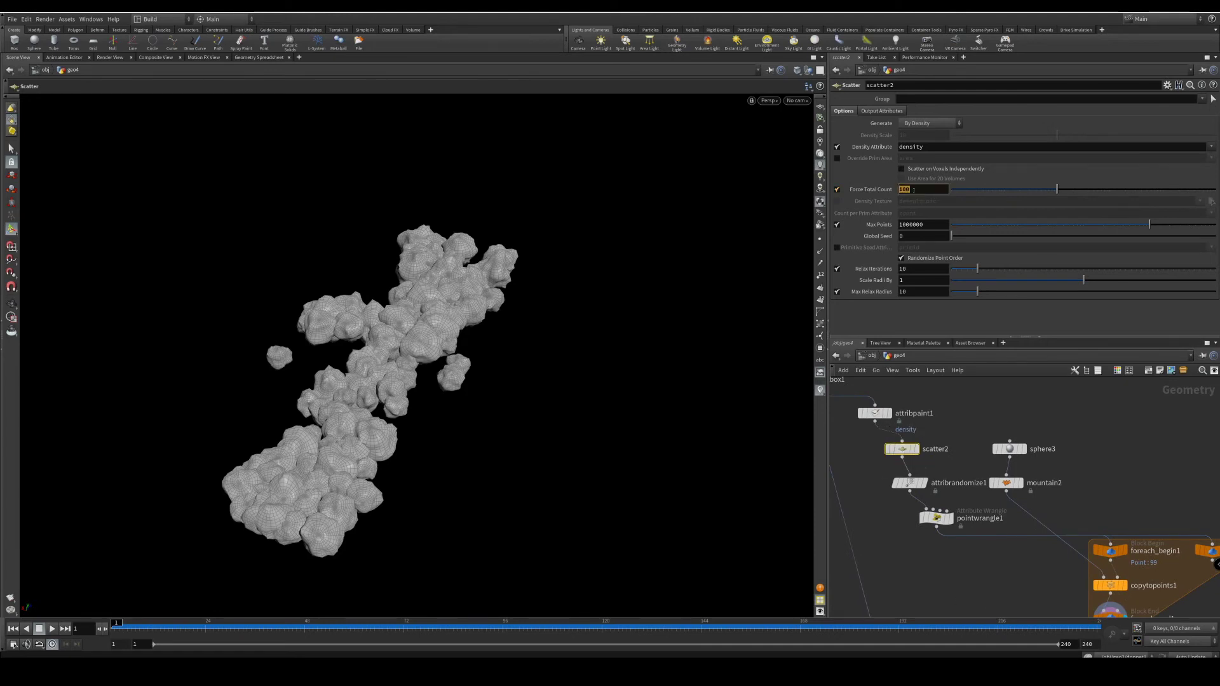
type("50")
key("Return")
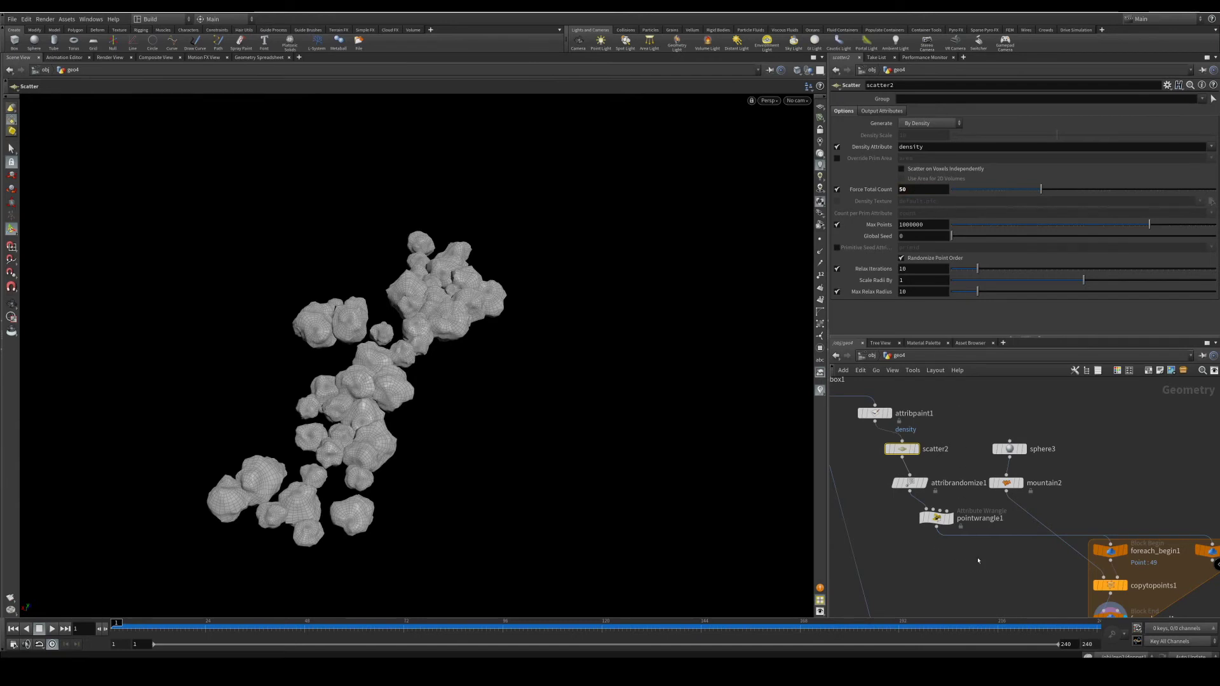
- Display explodedview3, raise its Uniform Scale to 1.284, and inspect the separated slab pieces
middle_click_drag(978, 560, 993, 425)
scroll(1004, 573, "down", 7)
scroll(1016, 568, "up", 7)
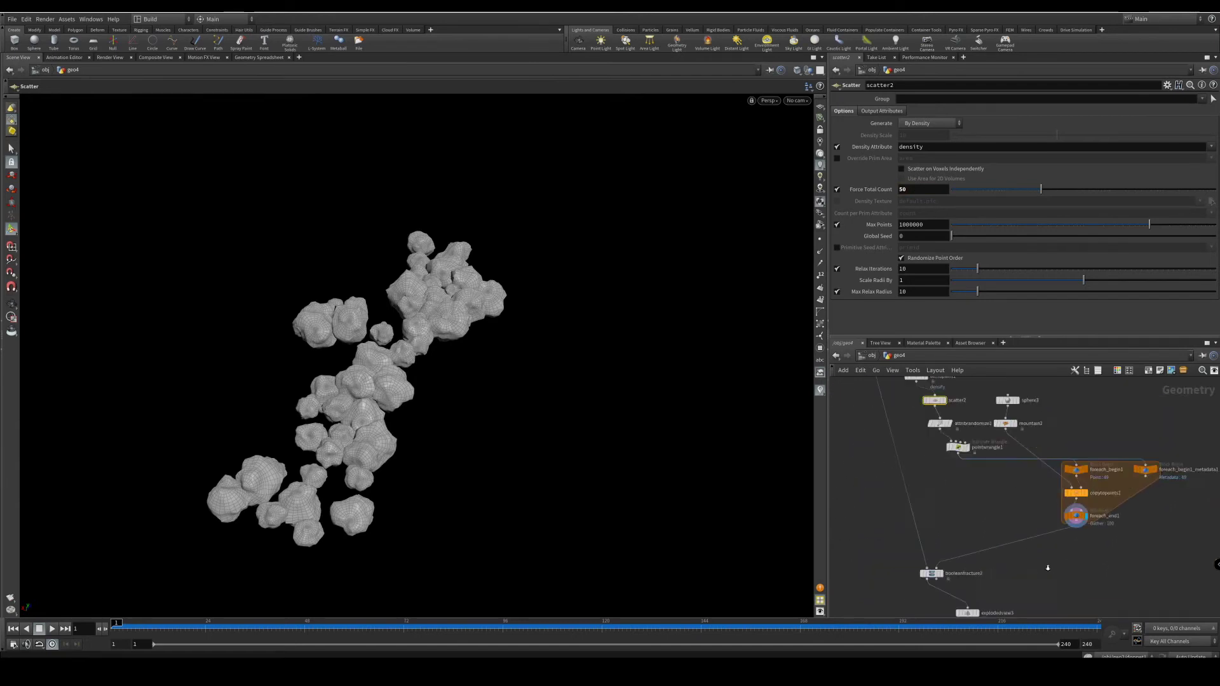
middle_click_drag(1021, 569, 1009, 474)
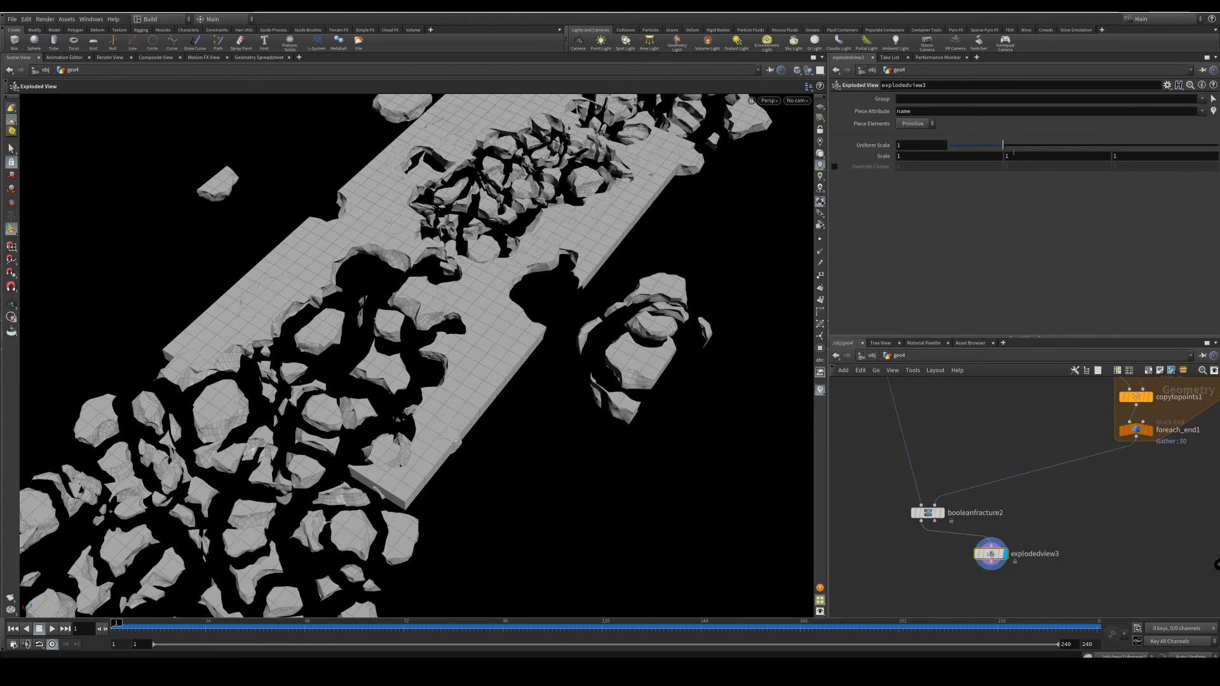
mouse_move(1003, 144)
left_mouse_down()
mouse_move(933, 145)
mouse_move(1018, 145)
left_mouse_up()
left_click_drag(424, 397, 275, 417, "alt")
left_click_drag(505, 448, 521, 418, "alt")
- Set sphere3's Columns to 40 and examine the more detailed cuts in the exploded slab
middle_click_drag(1007, 400, 932, 508)
scroll(931, 508, "down", 1)
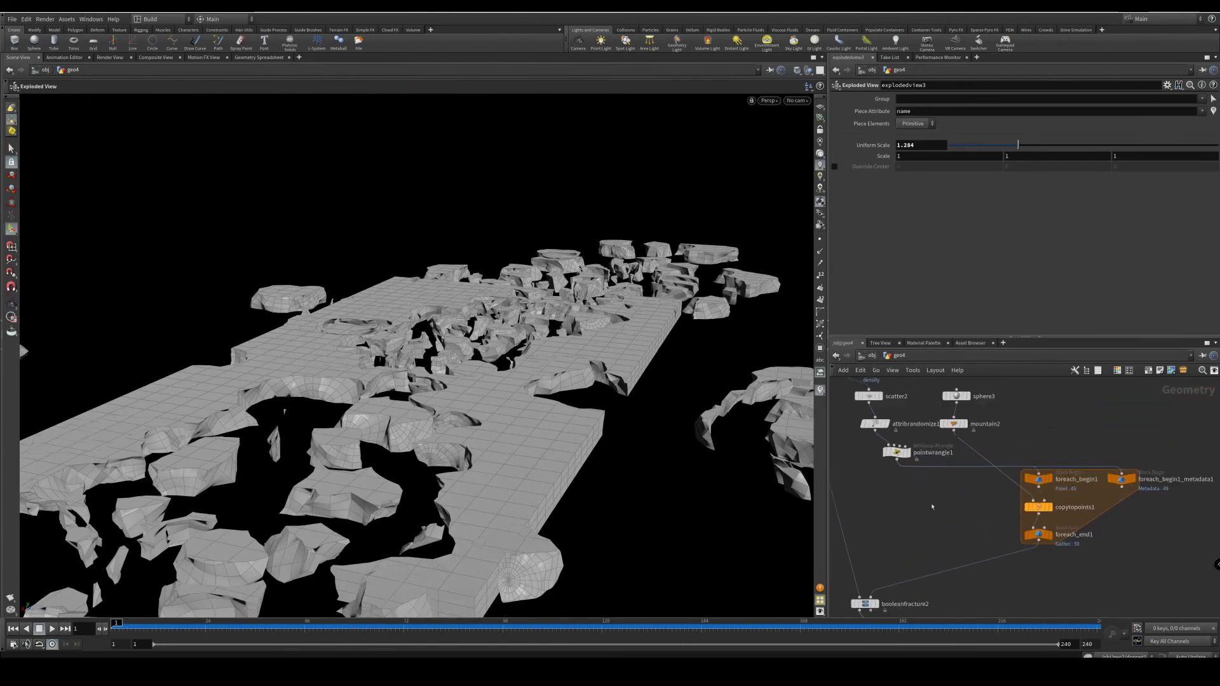
left_click(957, 396)
left_click(914, 202)
type("40")
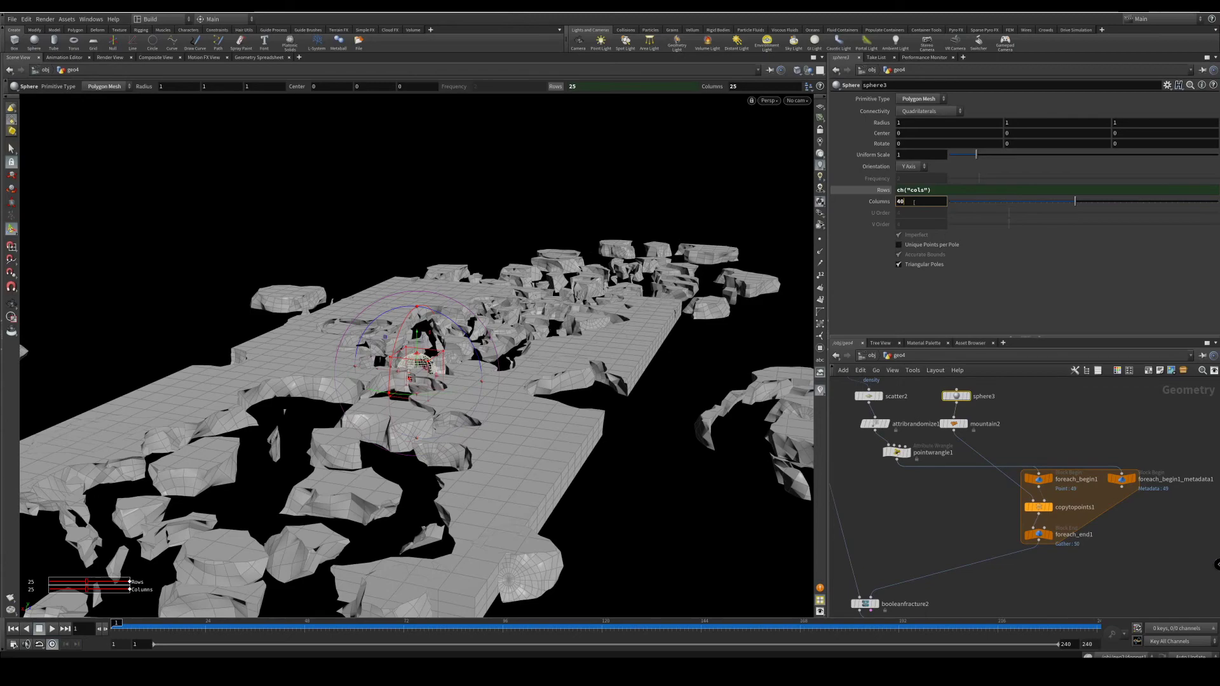
key("Return")
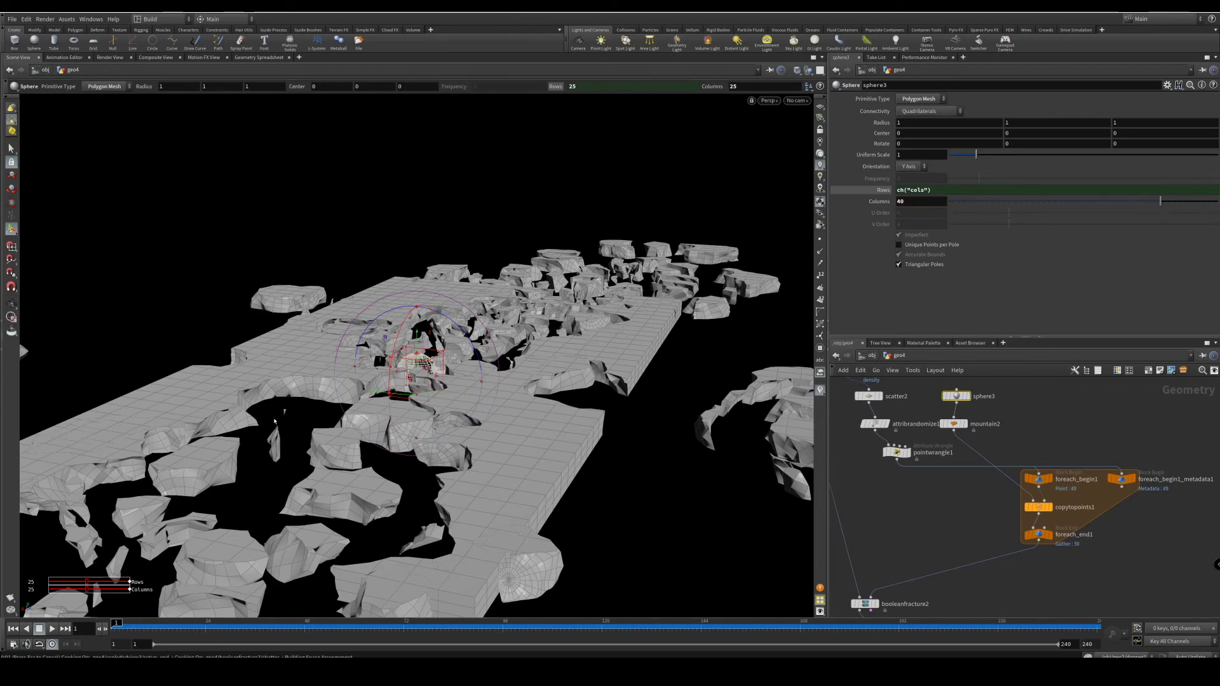
key("Escape")
left_click_drag(322, 398, 448, 415)
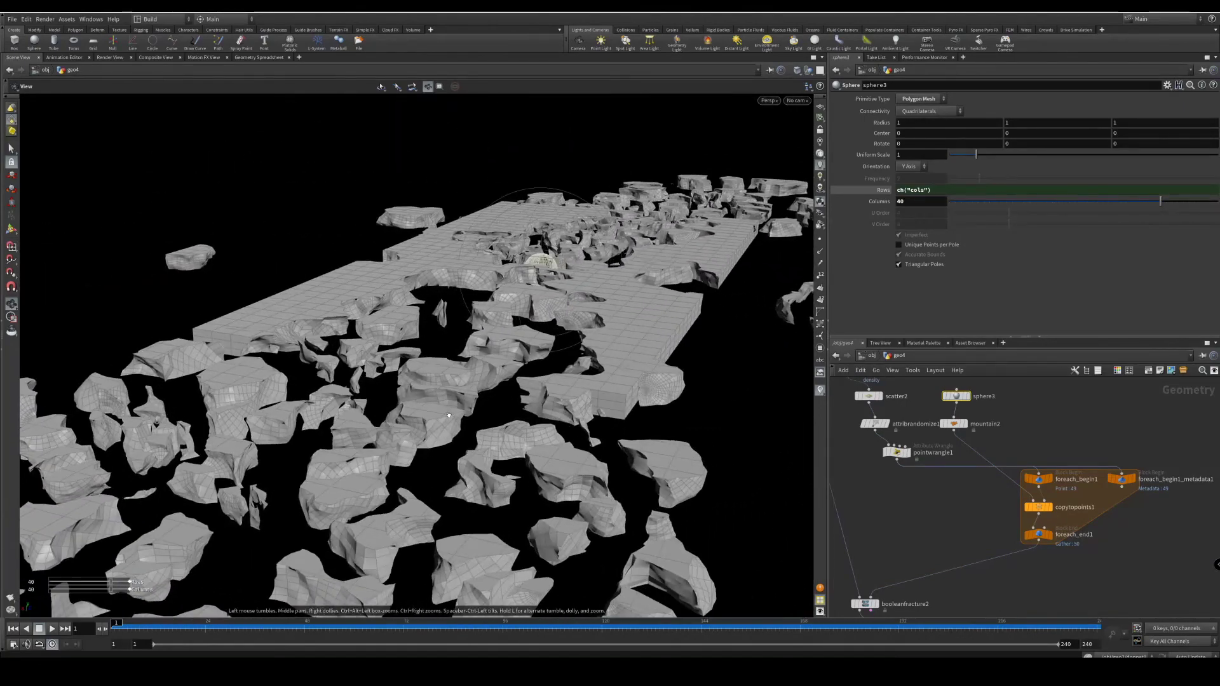
key("Return")
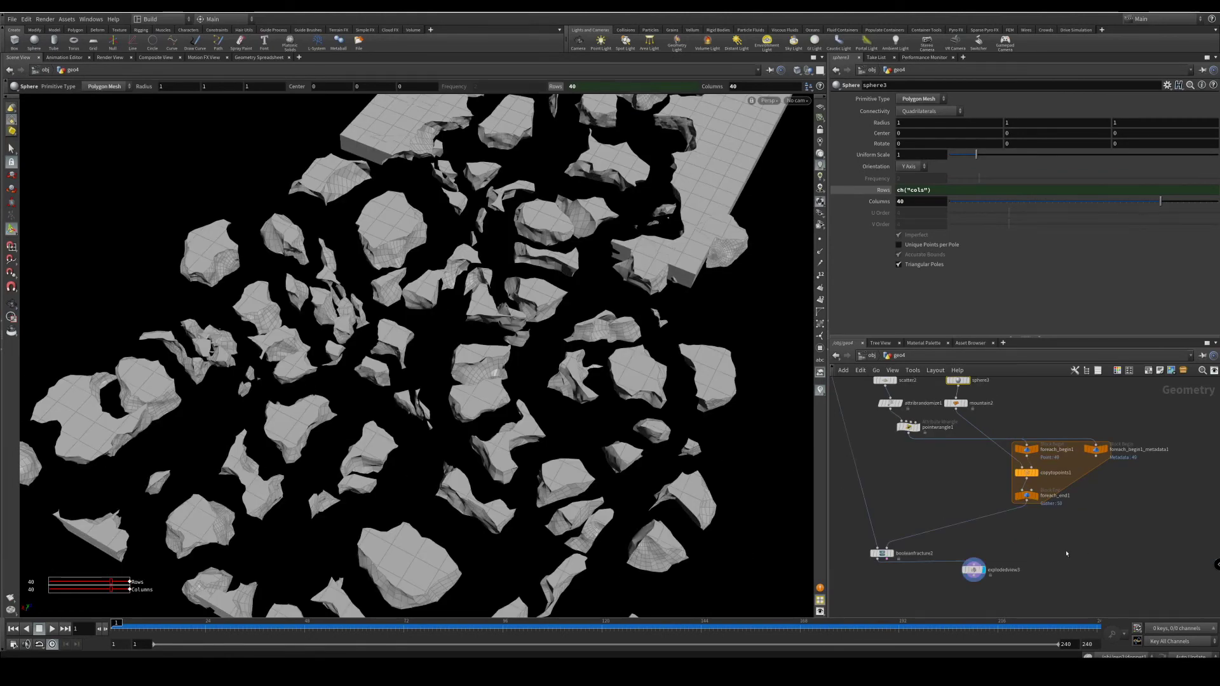
middle_click_drag(1057, 554, 1071, 527)
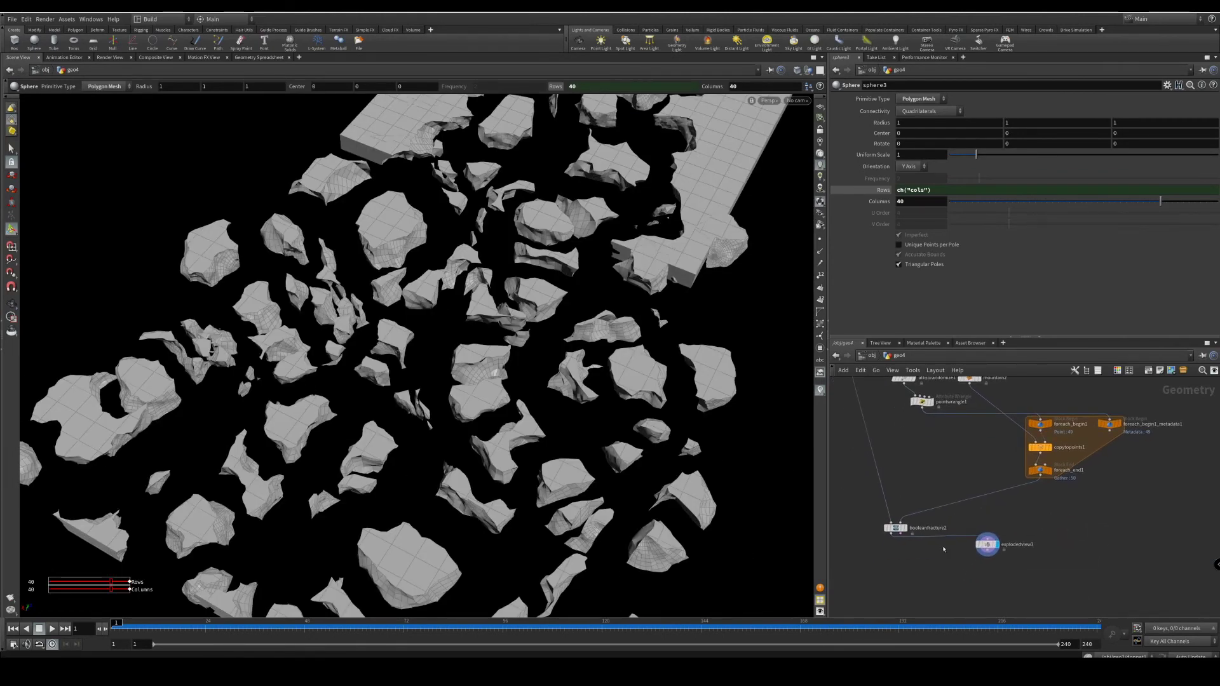
key("space")
mouse_move(544, 442)
left_mouse_down()
mouse_move(496, 385)
mouse_move(529, 488)
mouse_move(539, 456)
left_mouse_up()
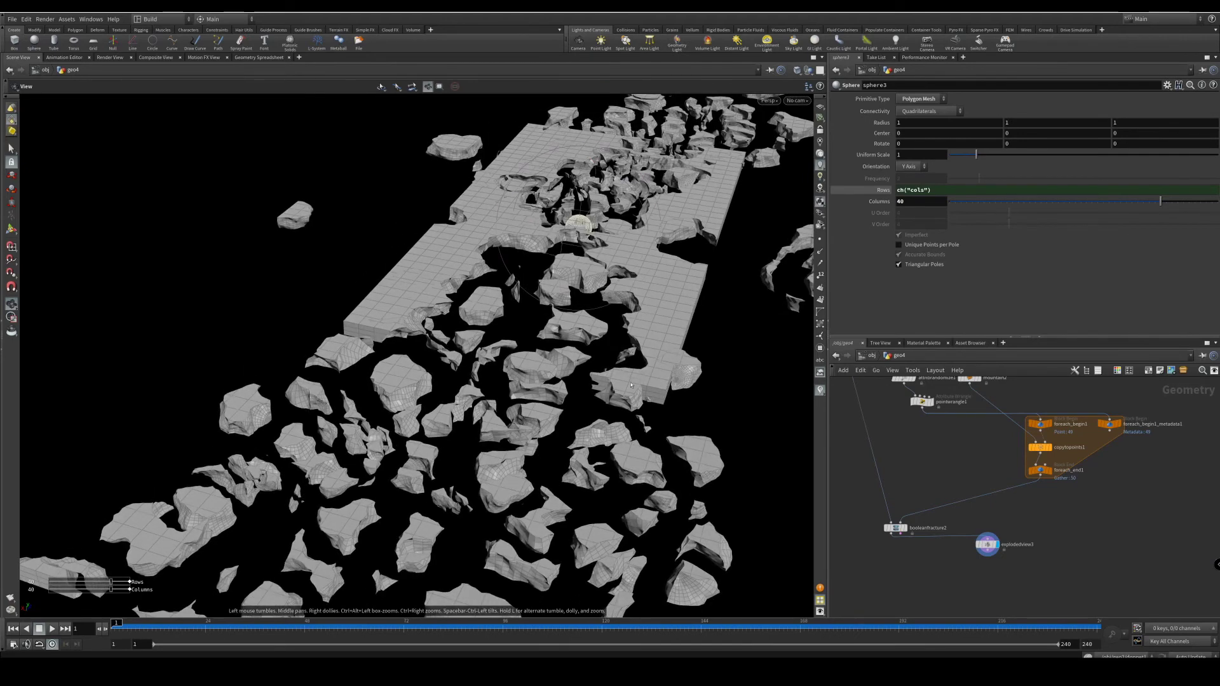
key("Return")
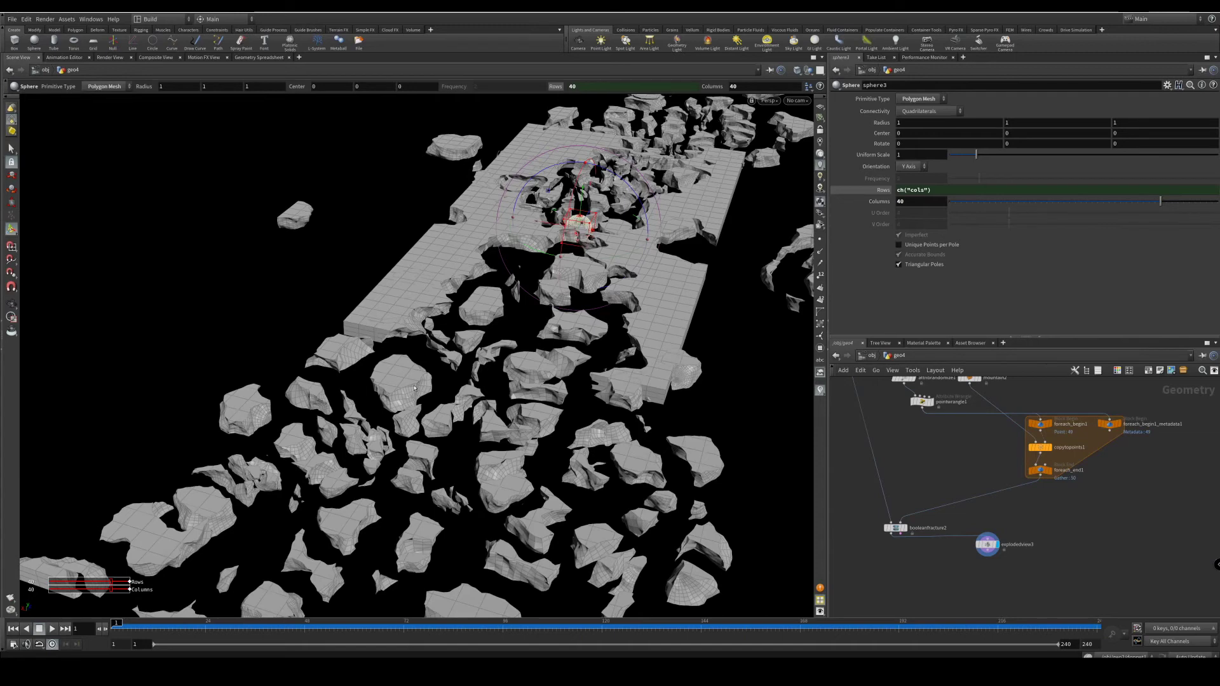
- Add a Connectivity node below booleanfracture2, wired to its first output
middle_click_drag(1079, 538, 1122, 466)
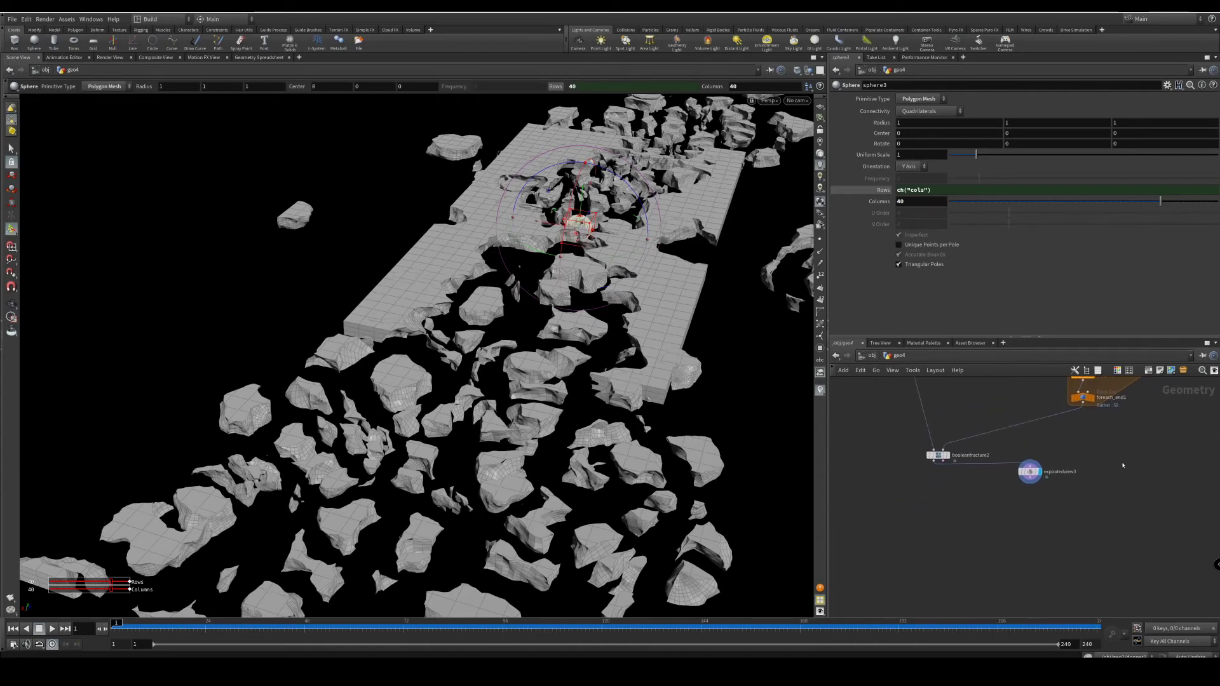
left_click_drag(936, 462, 942, 480)
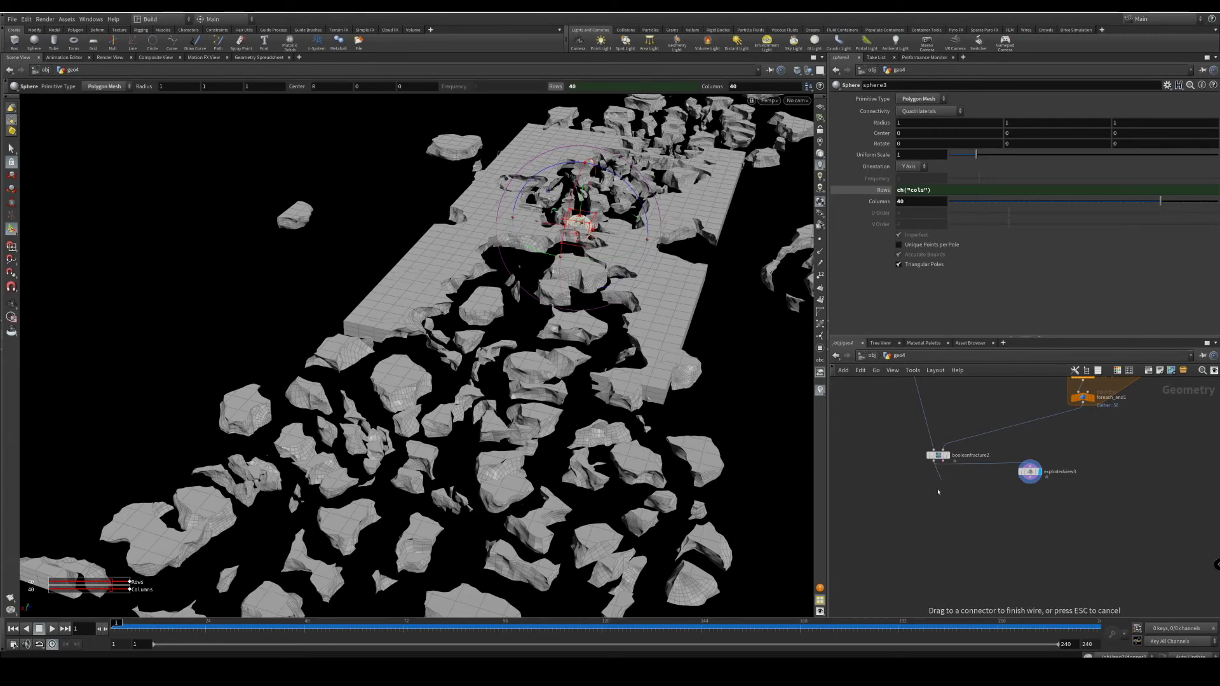
left_click_drag(938, 491, 937, 499)
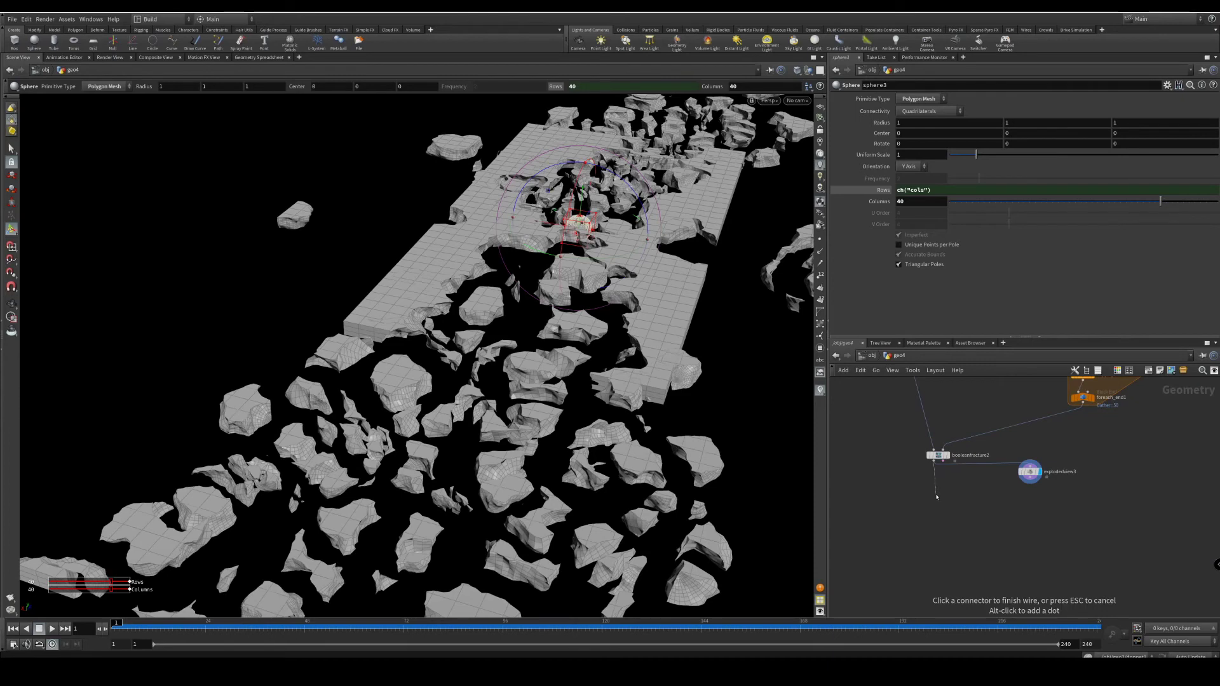
left_click(936, 497)
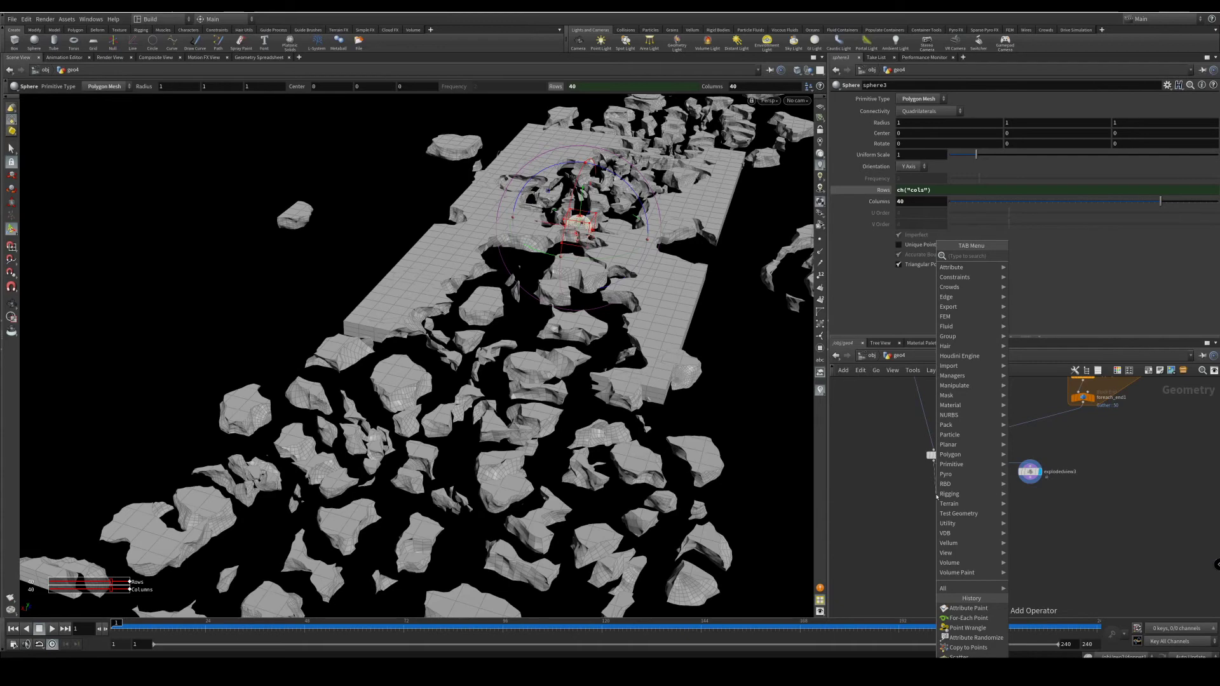
type("conn")
key("Return")
left_click(937, 497)
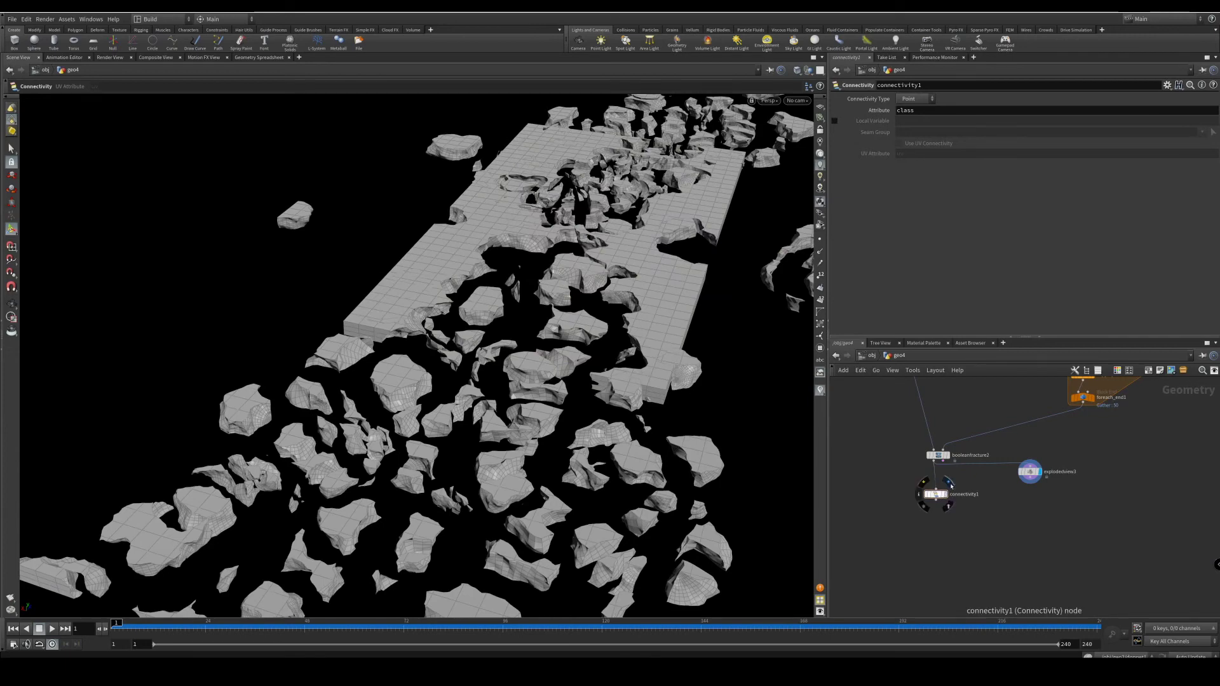
- Display connectivity1 and set its Connectivity Type to Primitive
left_click(944, 494)
left_click(908, 100)
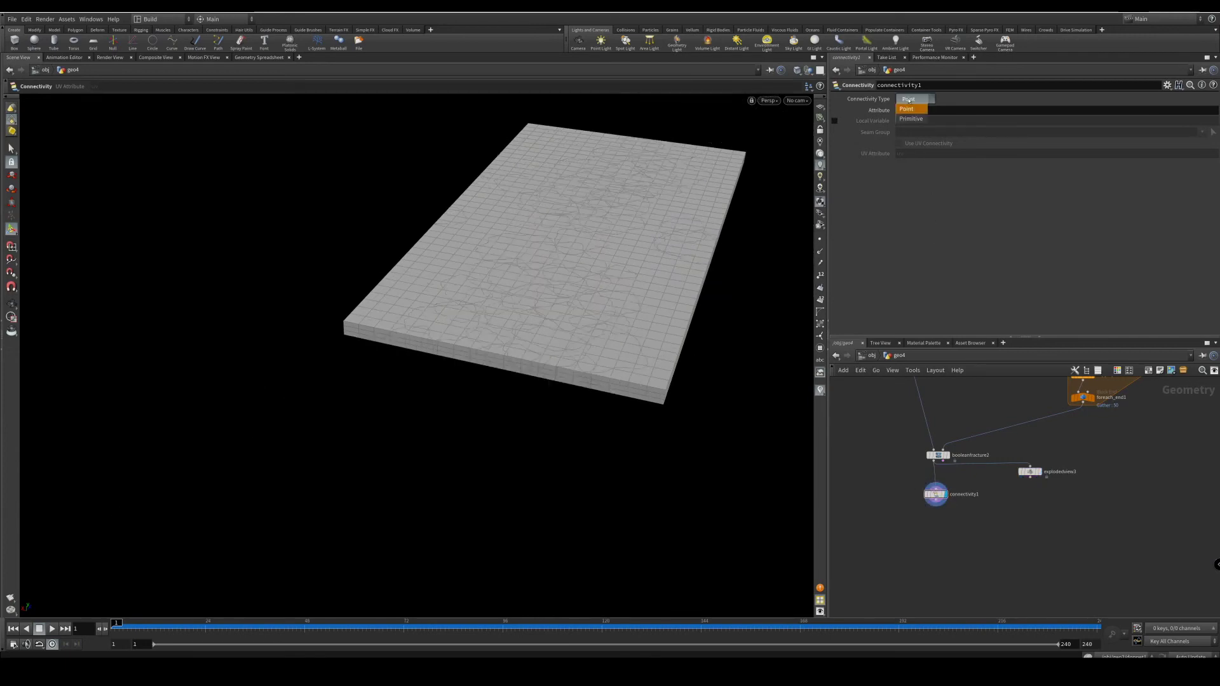
left_click(909, 120)
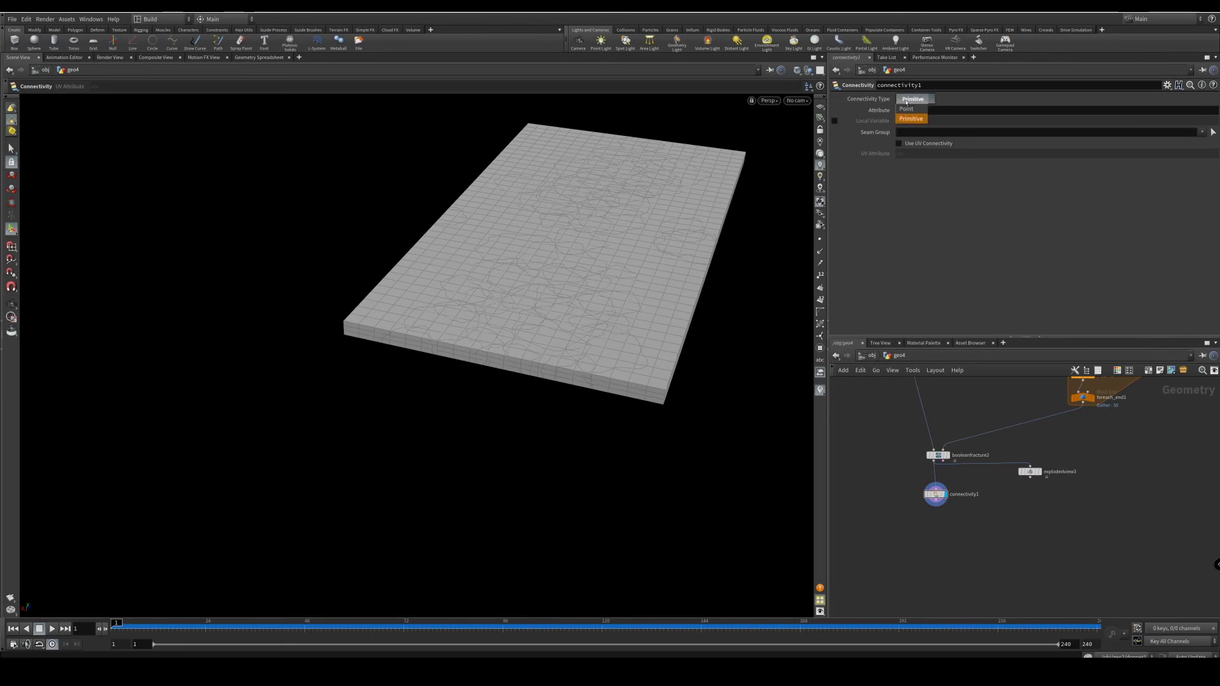
- Add a Measure node below connectivity1, wired to its output, and display it
left_click(938, 502)
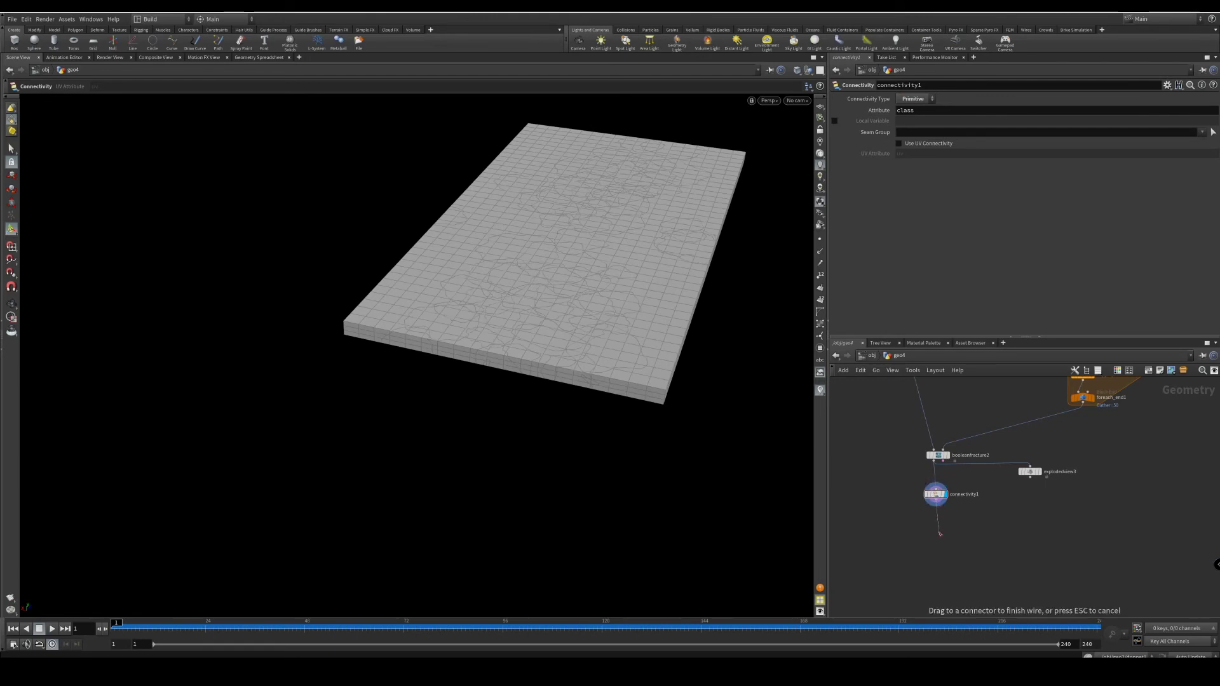
key("Tab")
type("mea")
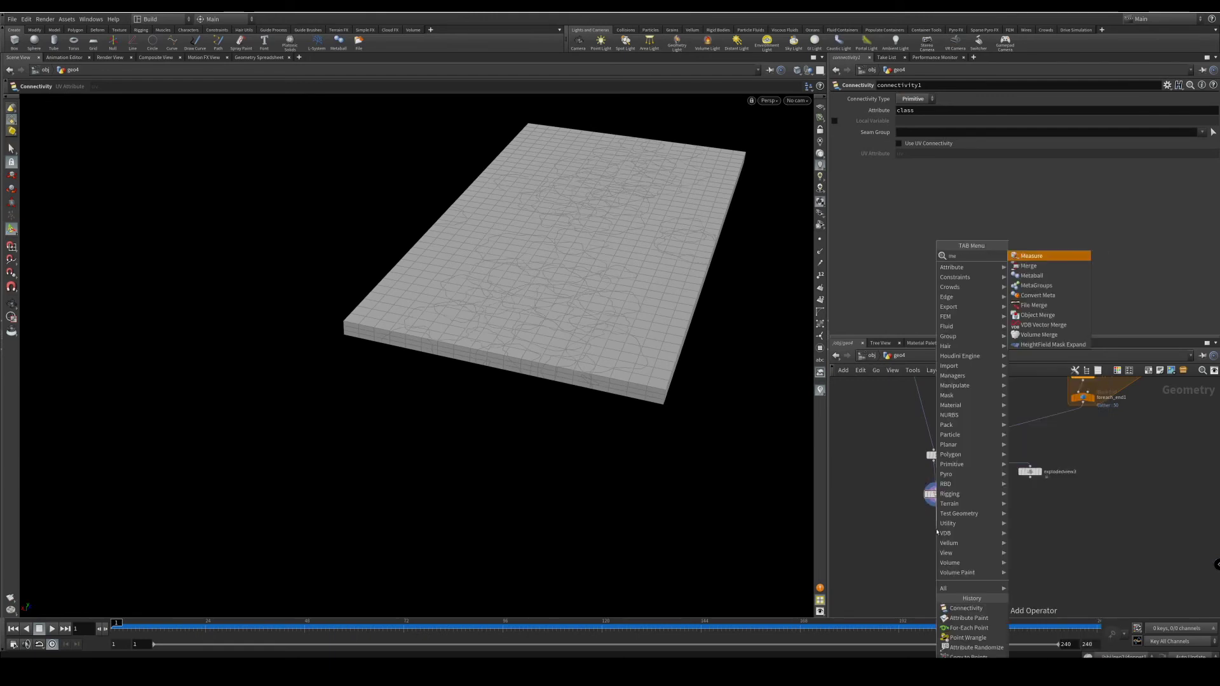
key("Return")
key("Return")
left_click(936, 531)
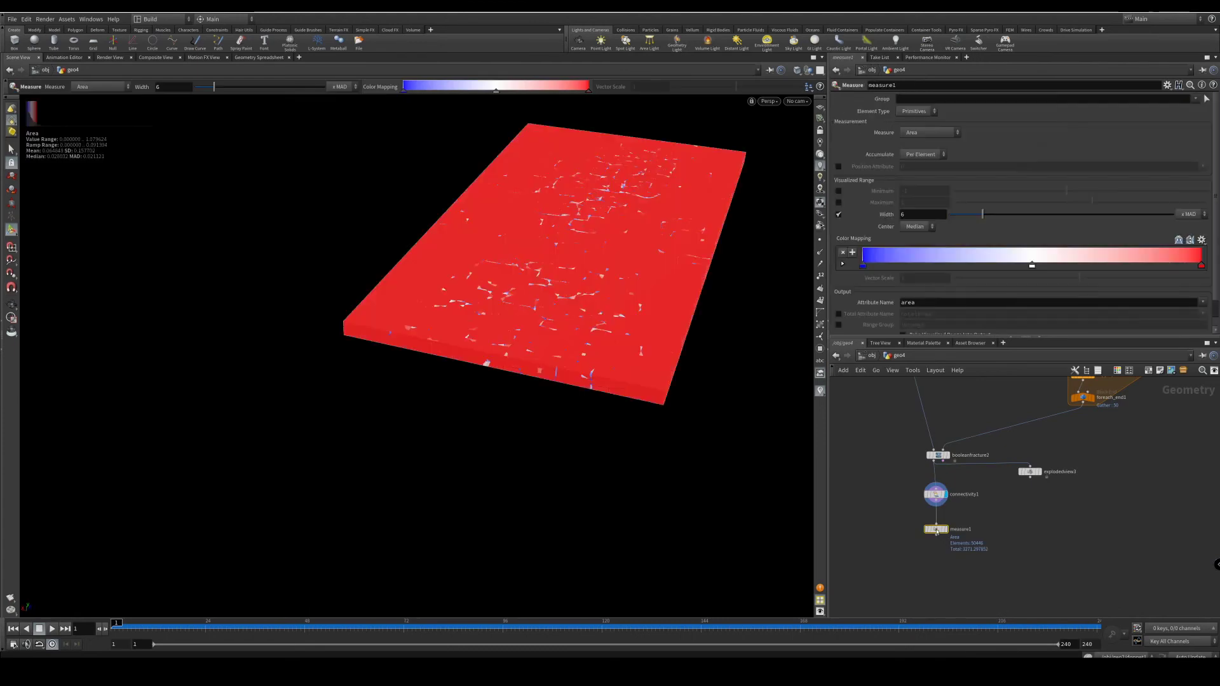
left_click(945, 529)
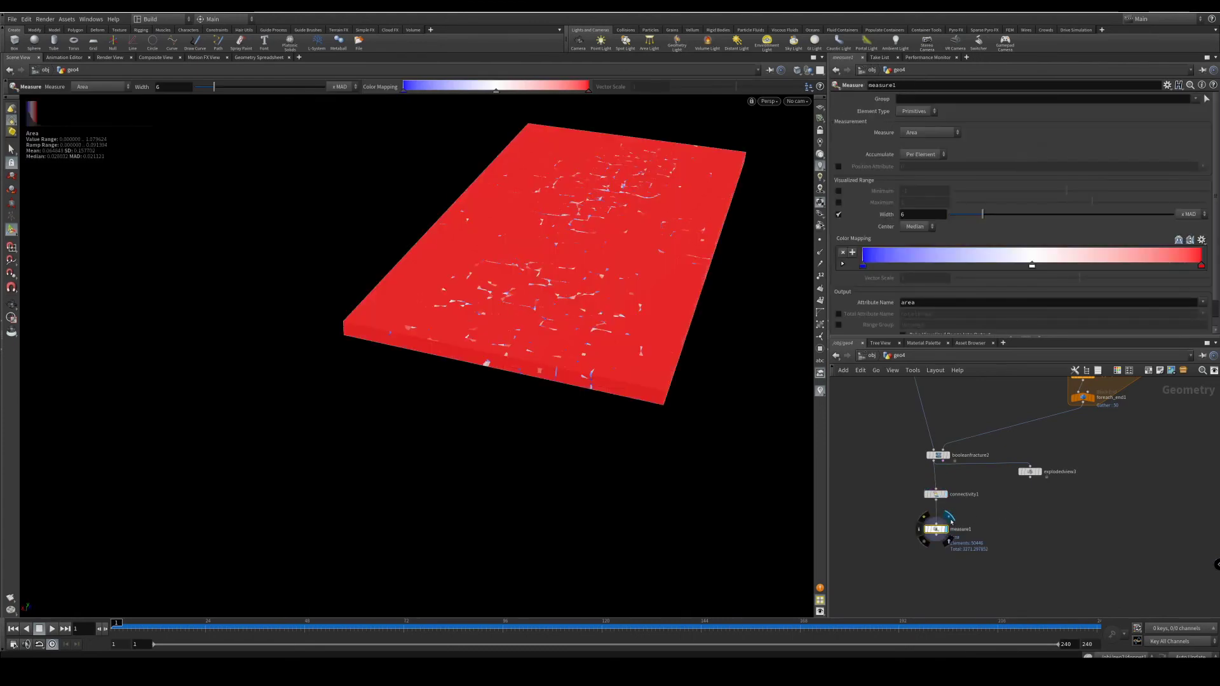
- Set measure1's Accumulate to Per Piece and inspect the area colours across the slab pieces
left_click(930, 155)
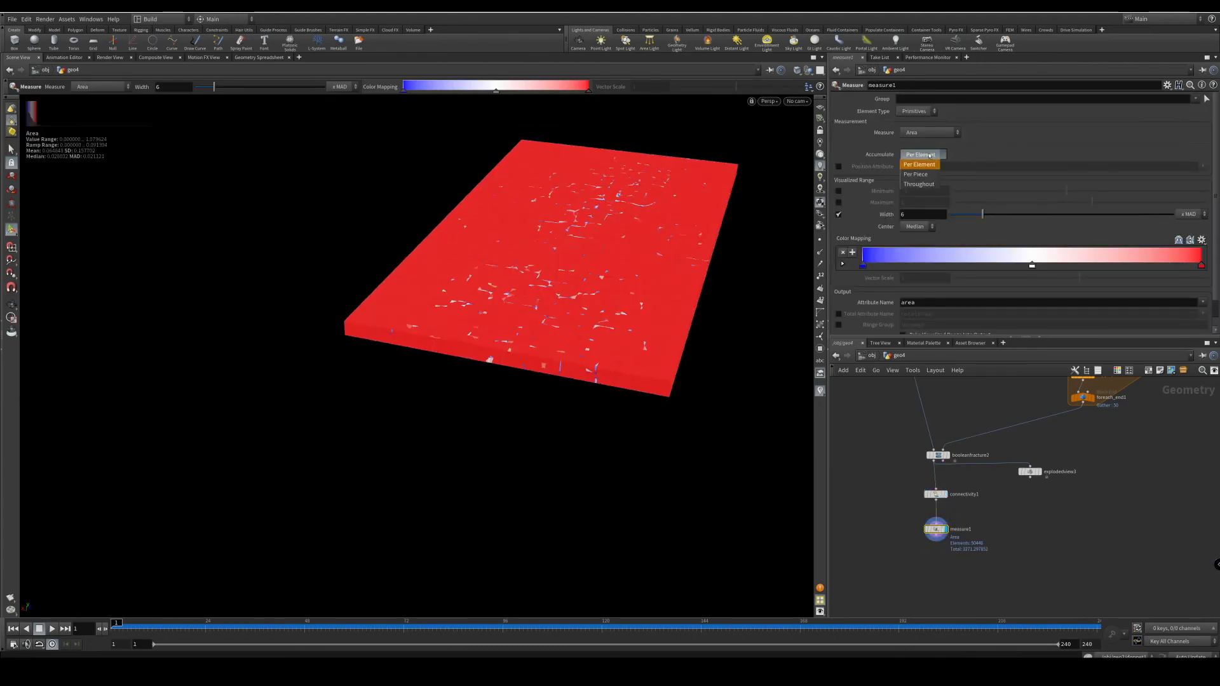
left_click(917, 175)
key("Escape")
mouse_move(622, 262)
left_mouse_down()
mouse_move(547, 298)
mouse_move(620, 297)
mouse_move(622, 267)
left_mouse_up()
key("Return")
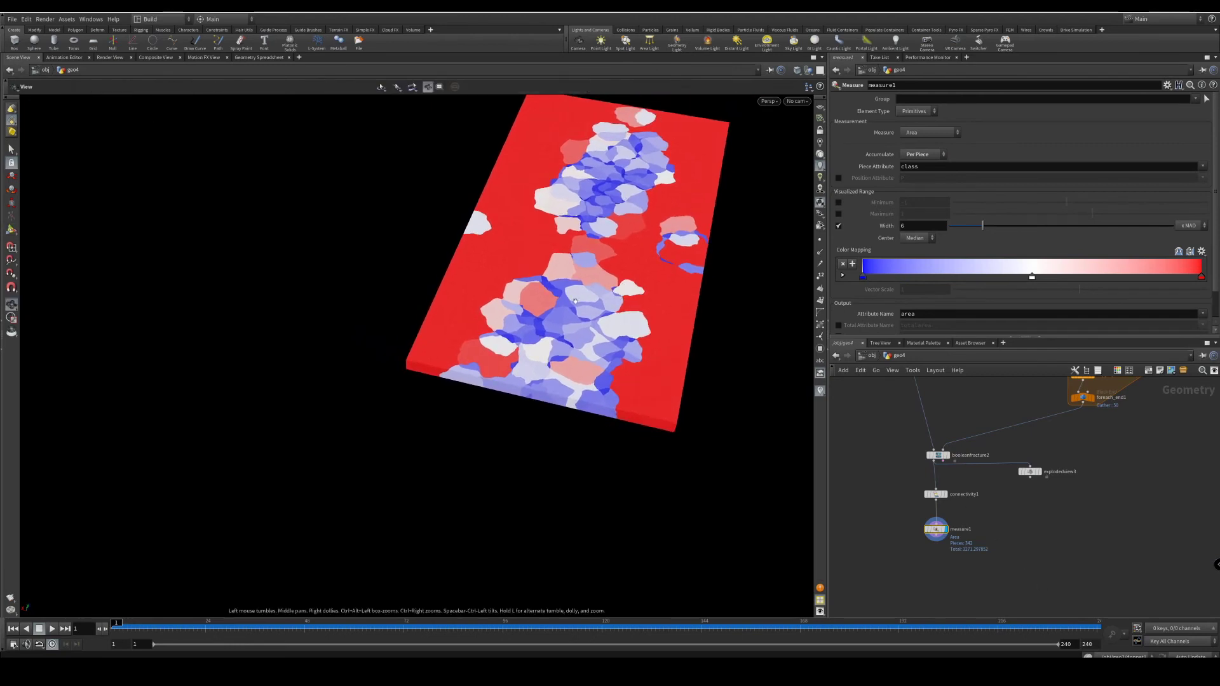
left_click_drag(581, 340, 574, 355)
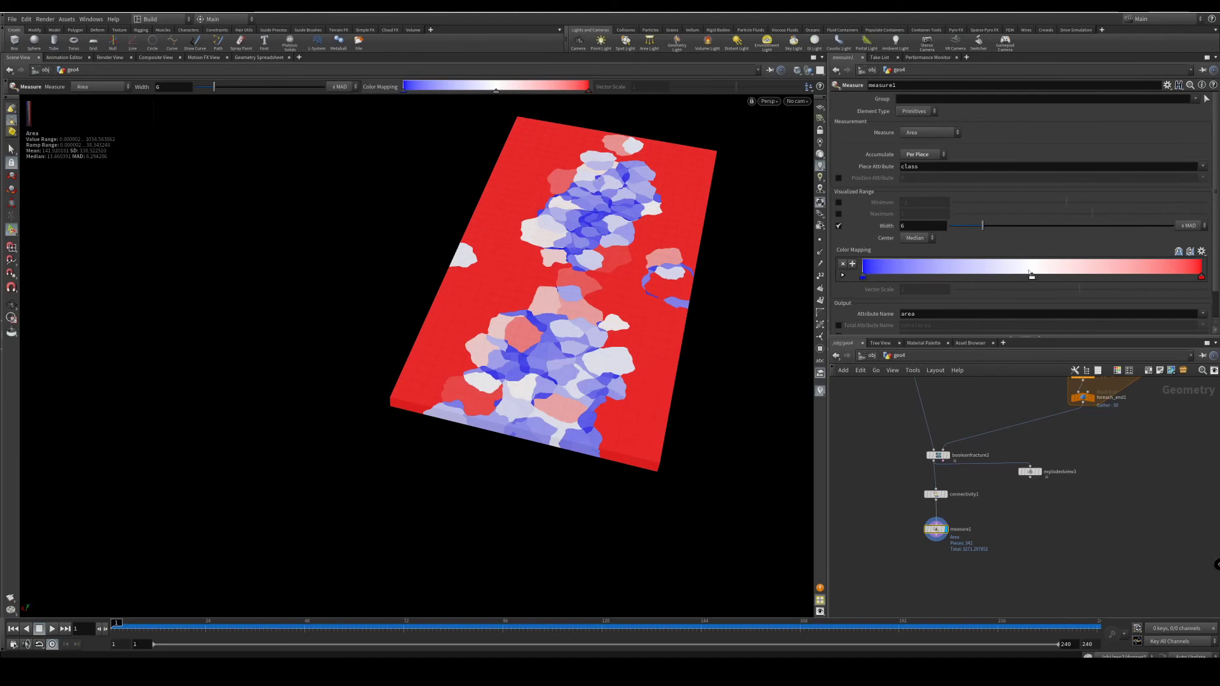
- Add a Delete node below measure1, wired to its output
middle_click_drag(1011, 505, 1003, 468)
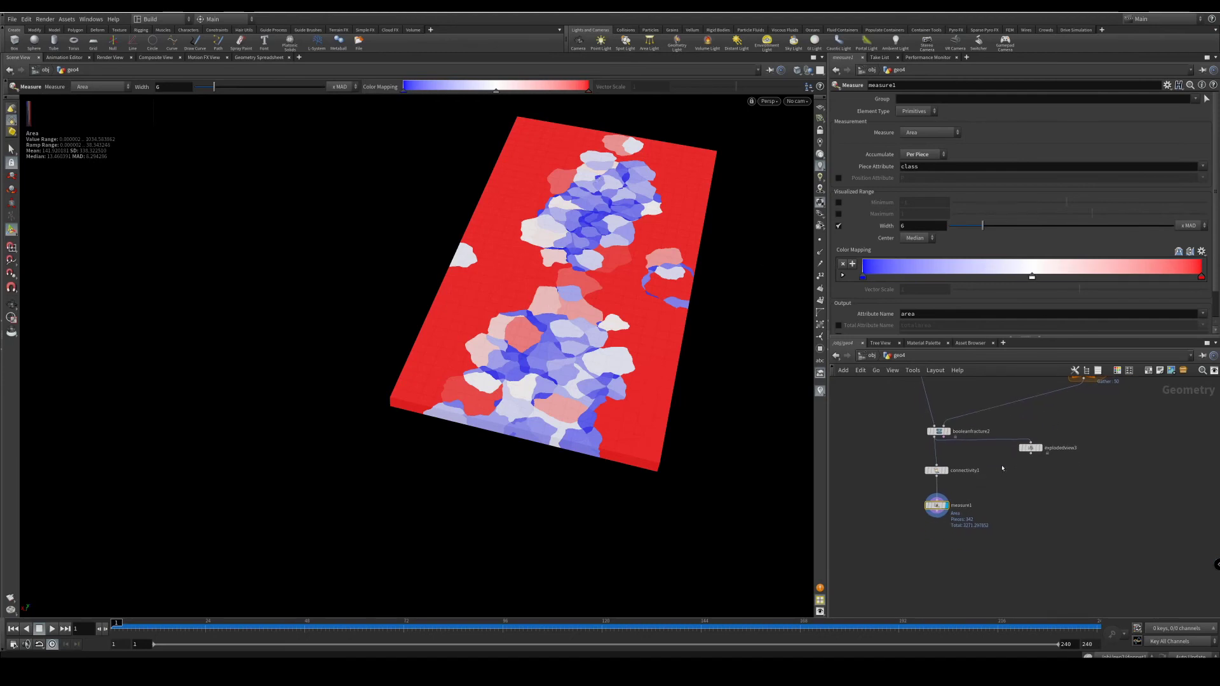
left_click_drag(937, 516, 944, 537)
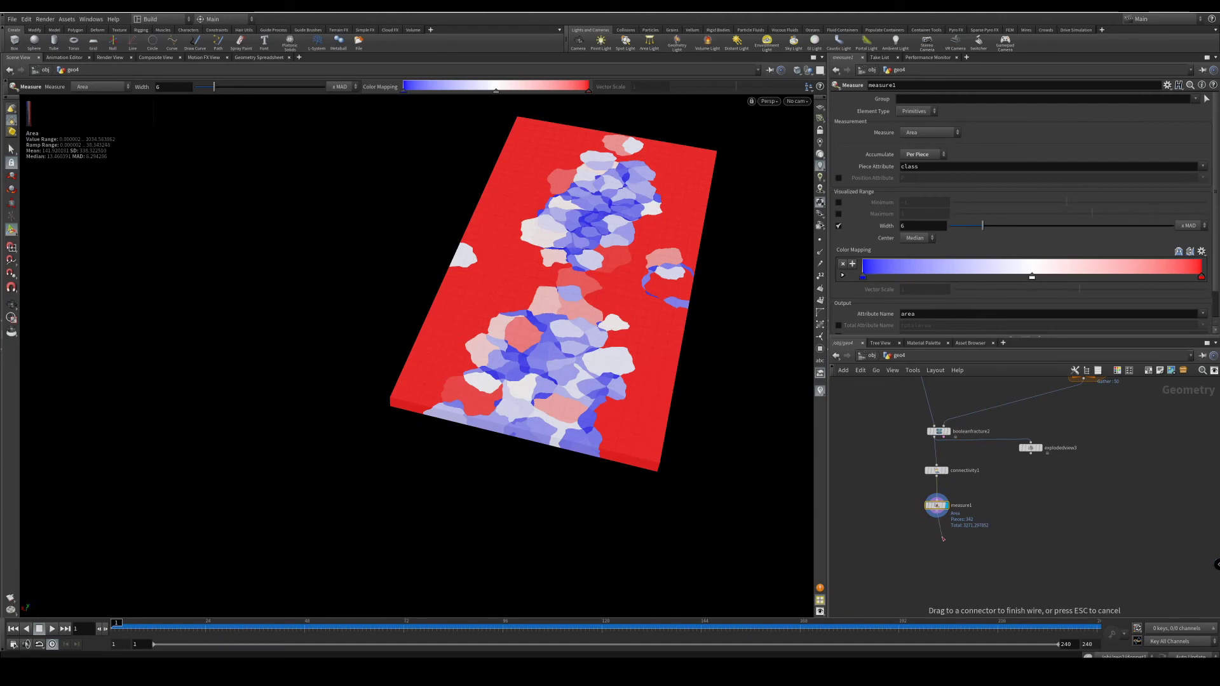
key("Tab")
type("de")
key("Return")
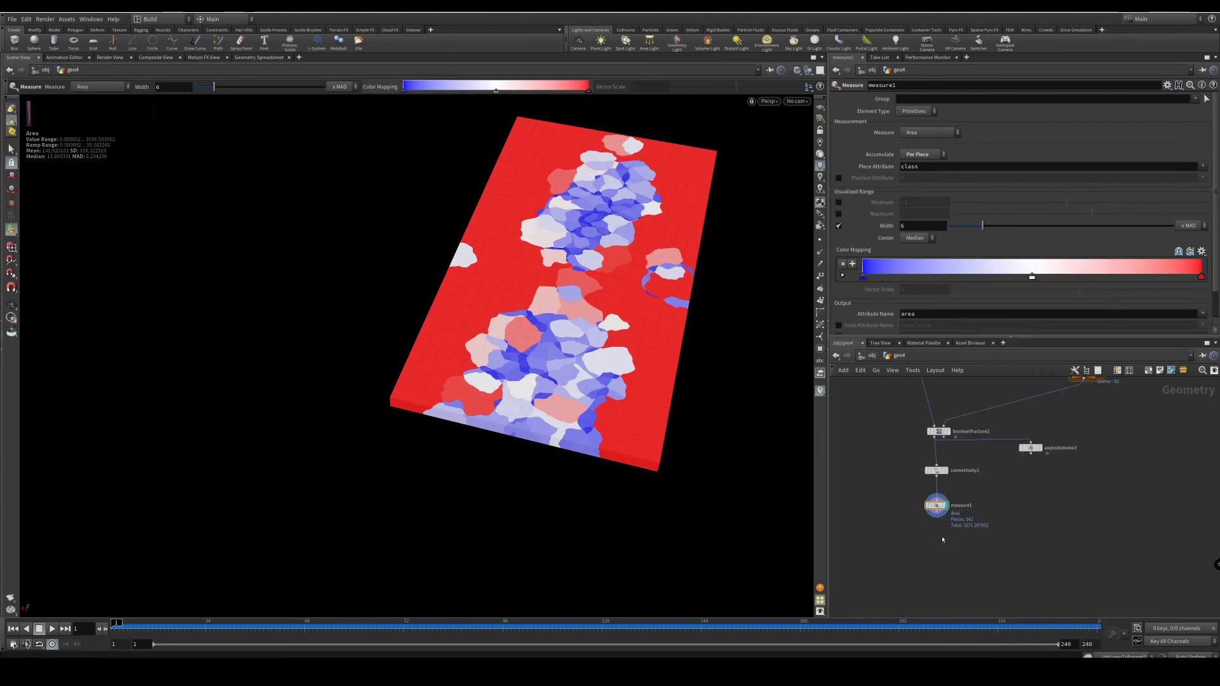
left_click(942, 538)
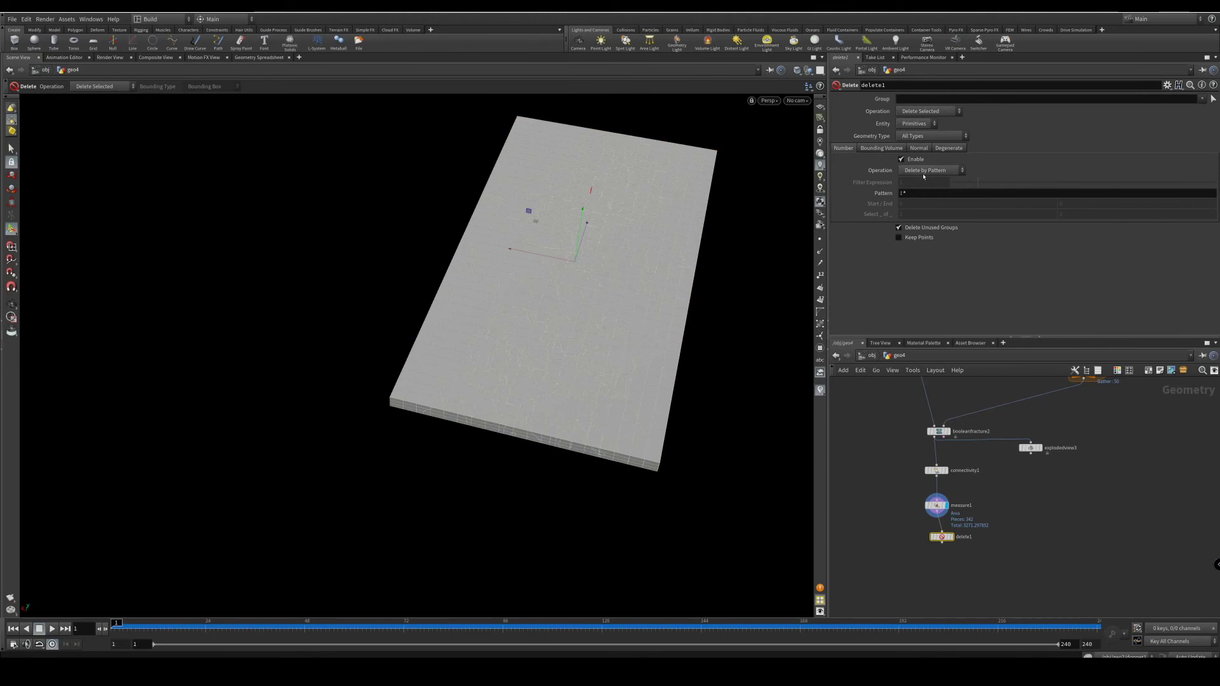
- Set delete1's number Operation to Delete by Expression and display the node
left_click(931, 170)
left_click(928, 200)
left_click(927, 183)
type("1")
key("Return")
left_click(952, 536)
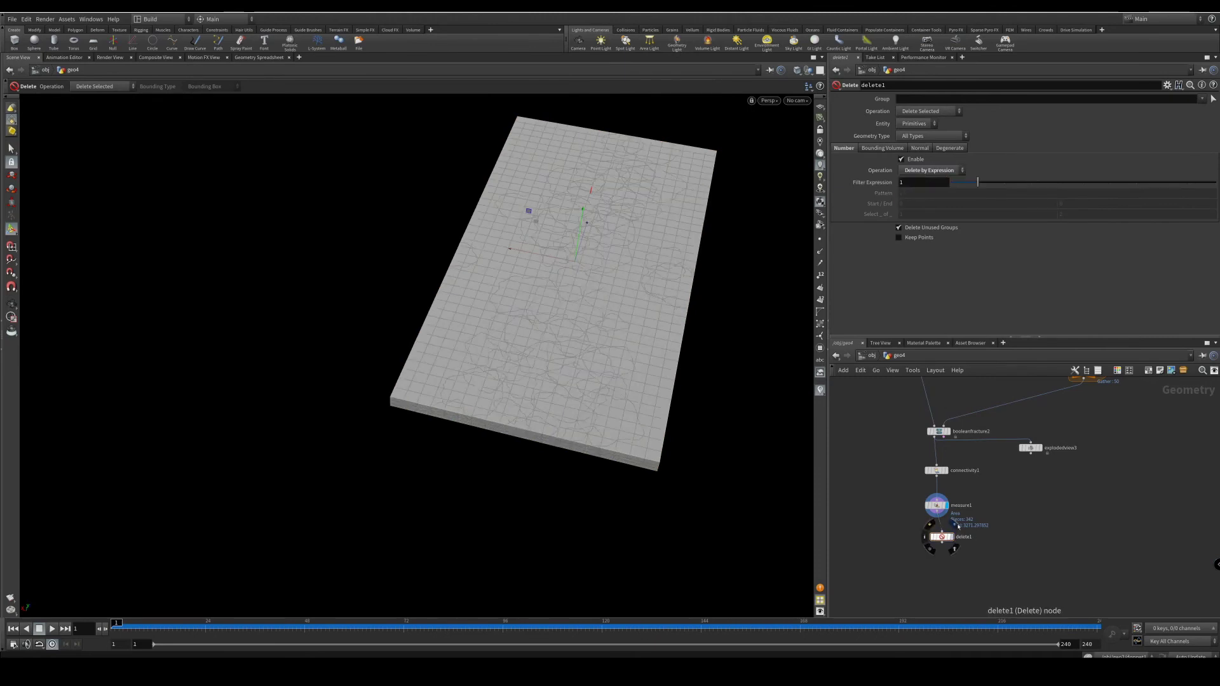
left_click(920, 182)
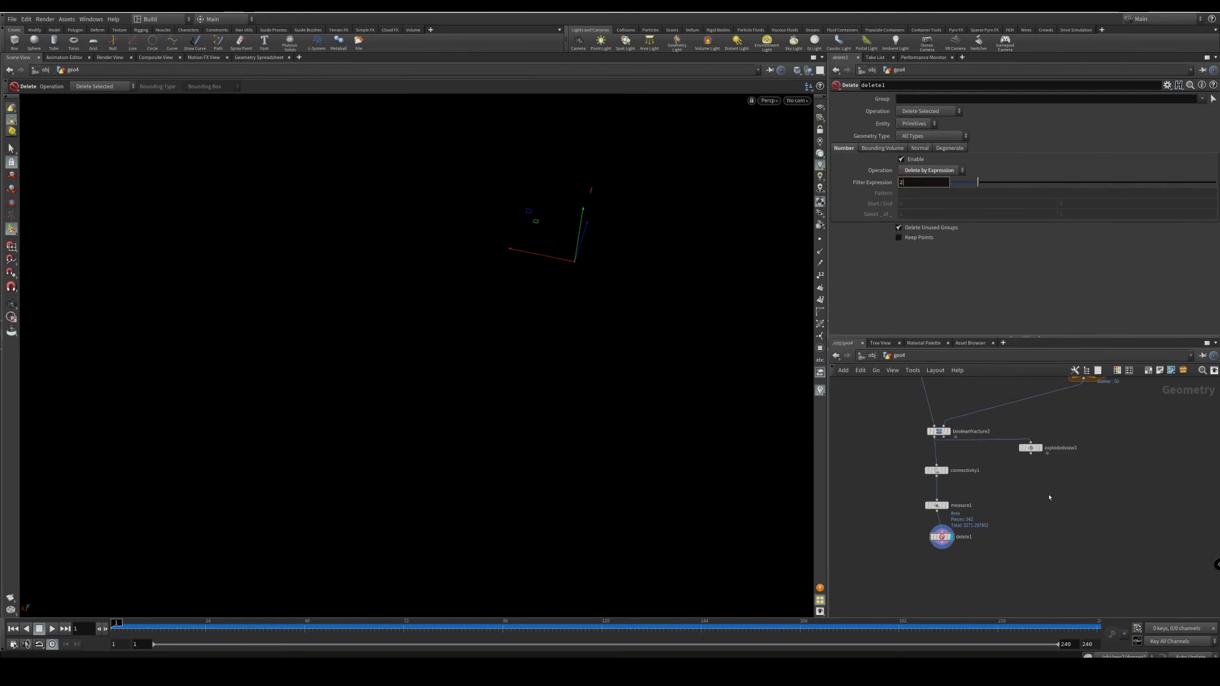
key("BackSpace")
key("BackSpace")
type("@area<5")
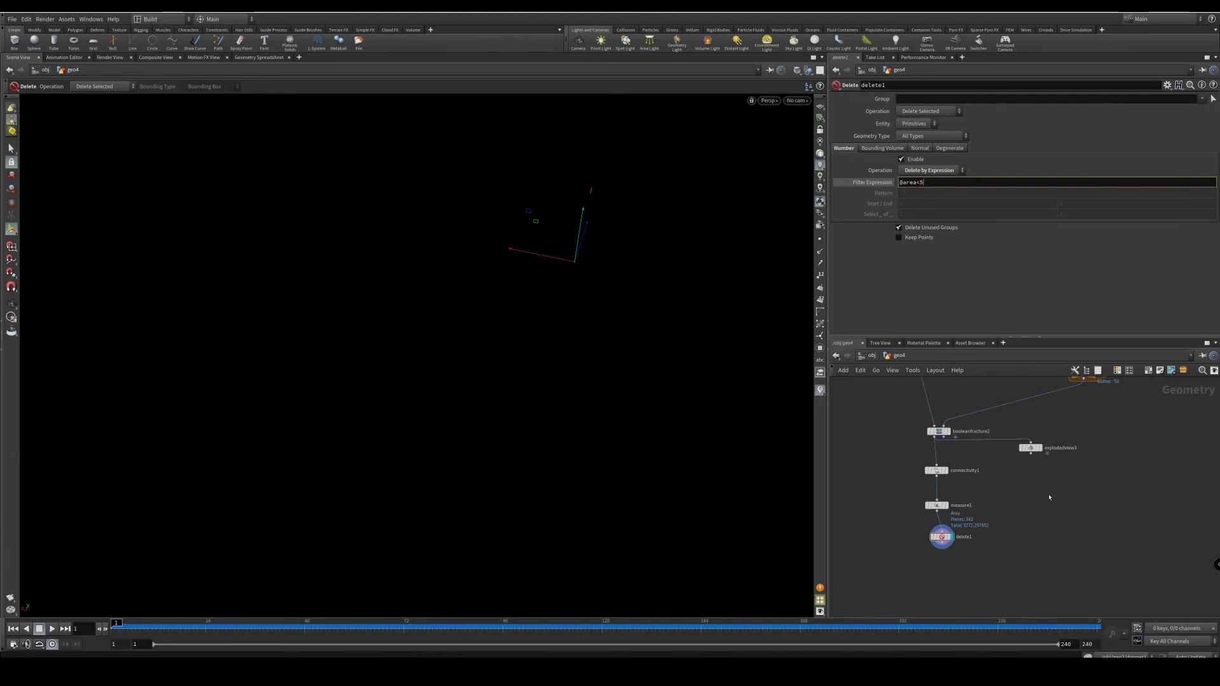
key("Return")
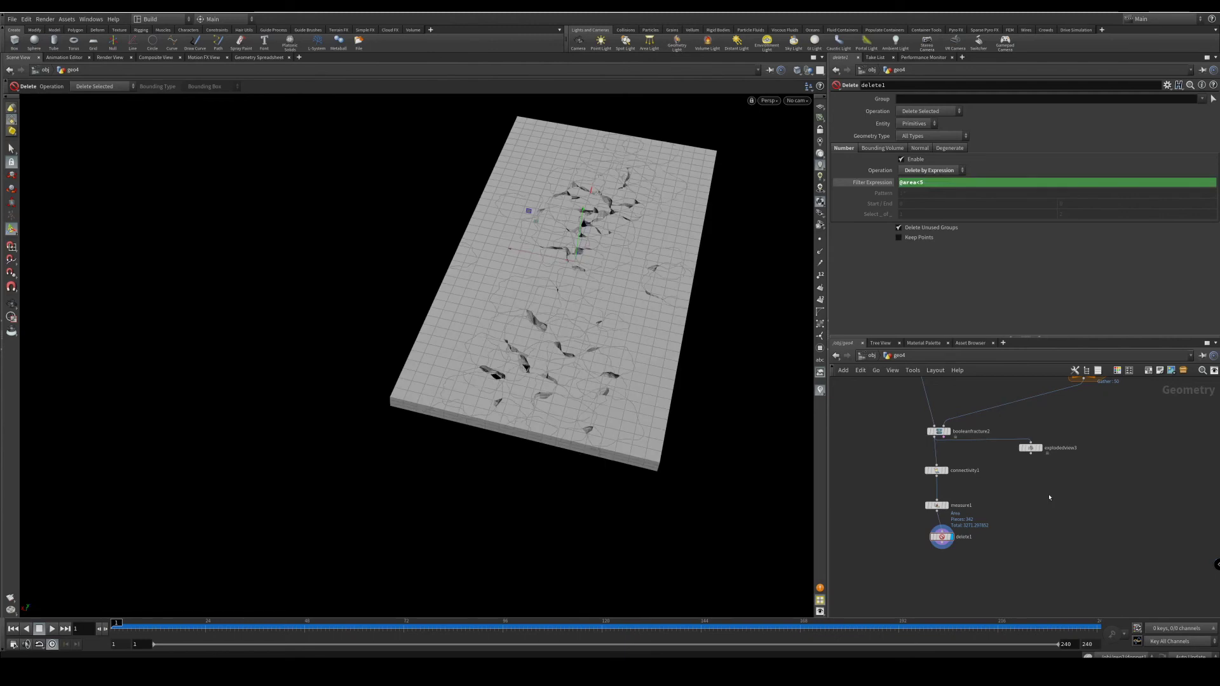
- Open measure1's geometry spreadsheet, show the primitive attributes, and examine the area values of the pieces
scroll(935, 506, "up", 2)
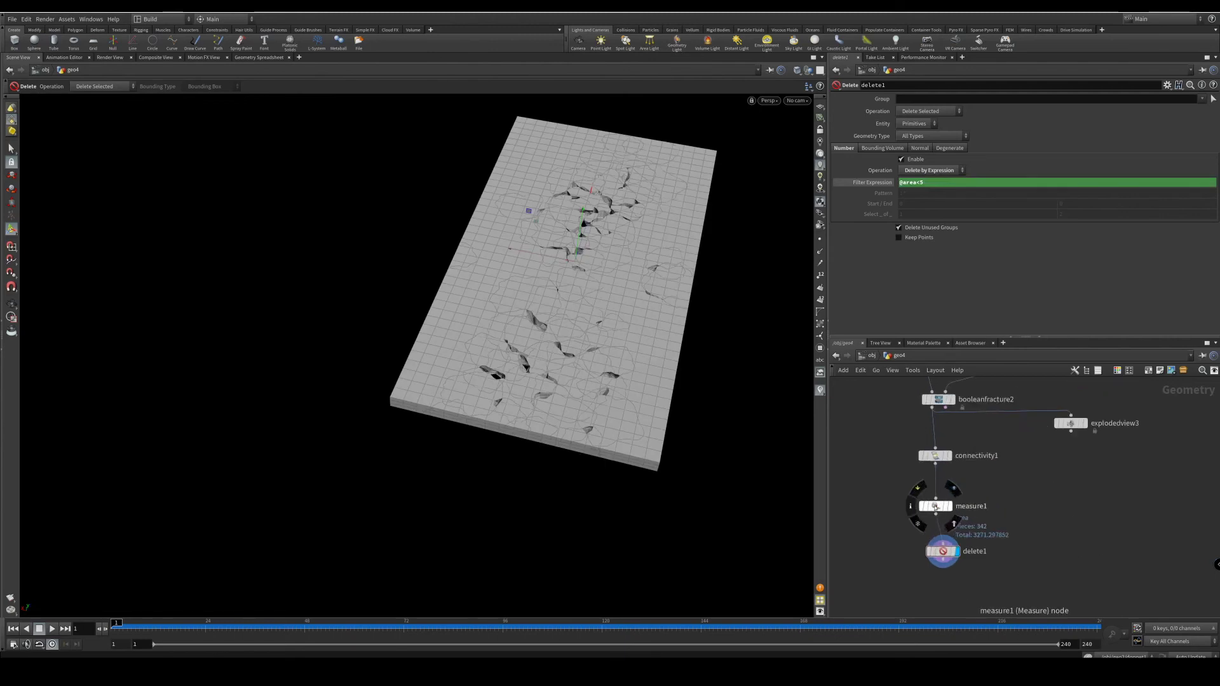
right_click(935, 508)
left_click(953, 548)
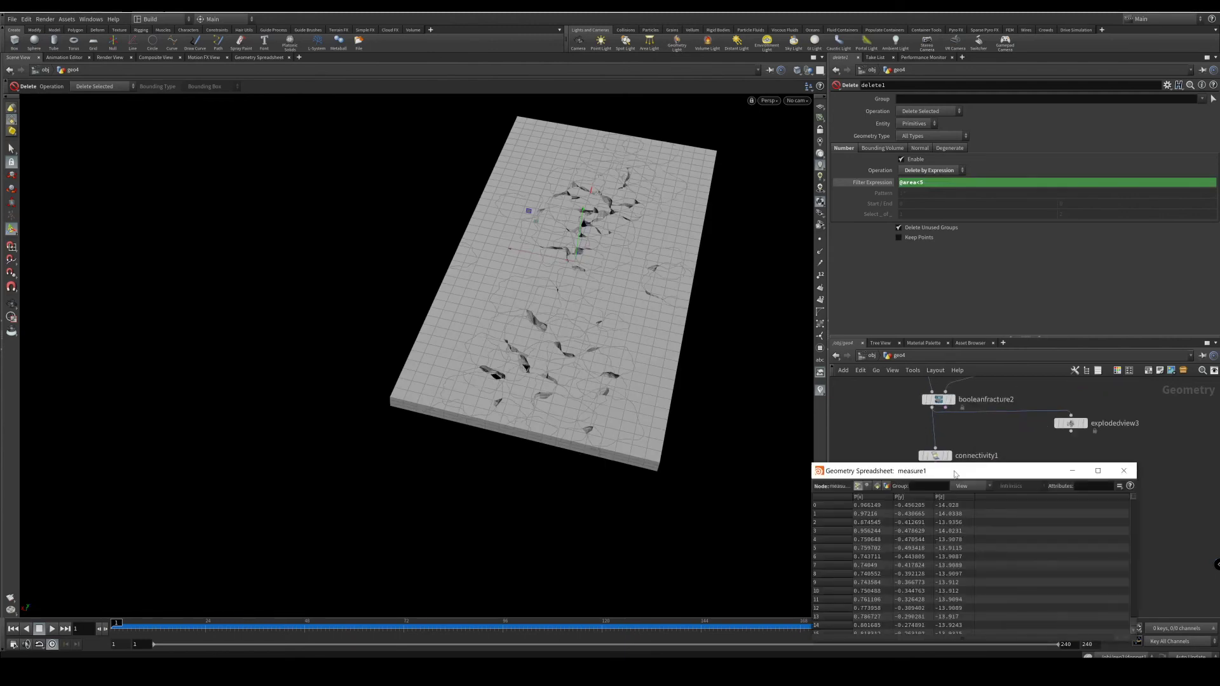
left_click_drag(955, 474, 808, 366)
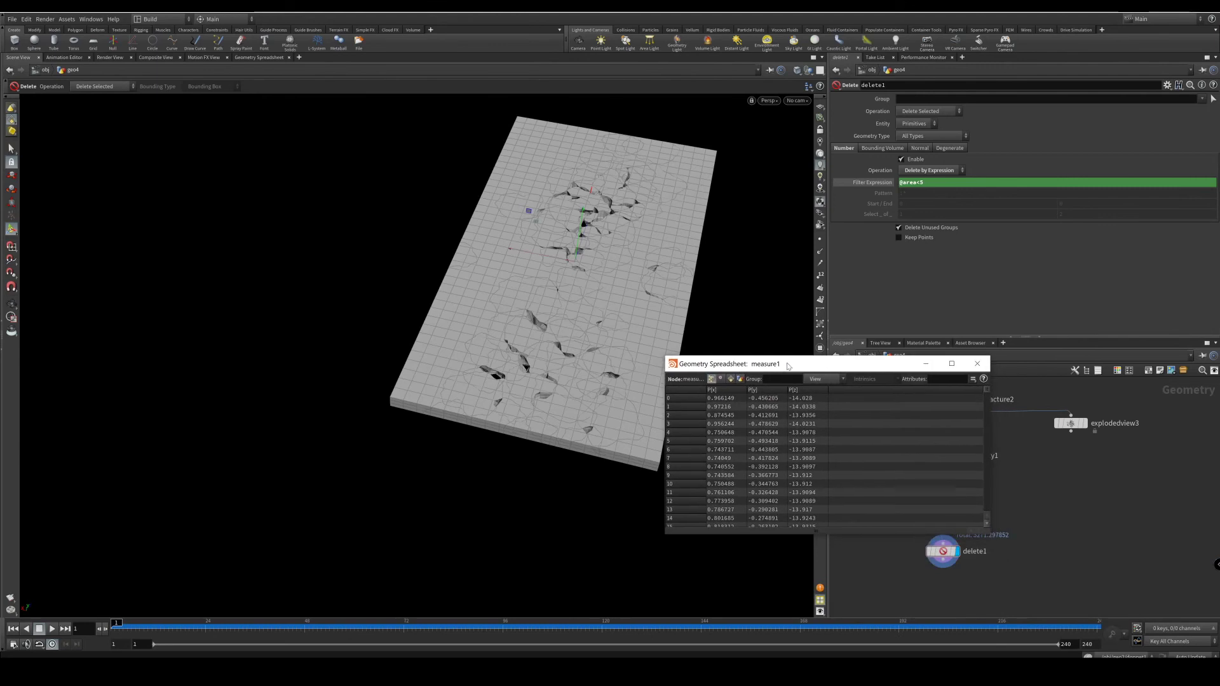
left_click(720, 378)
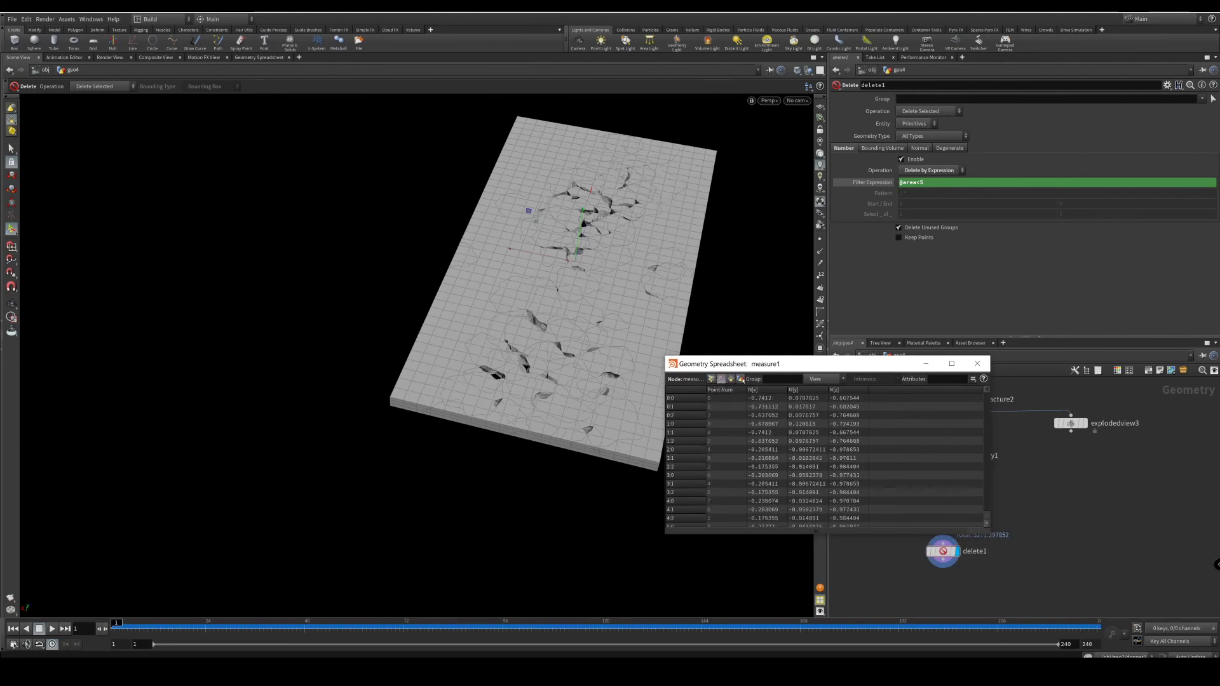
left_click(731, 379)
scroll(738, 427, "up", 1)
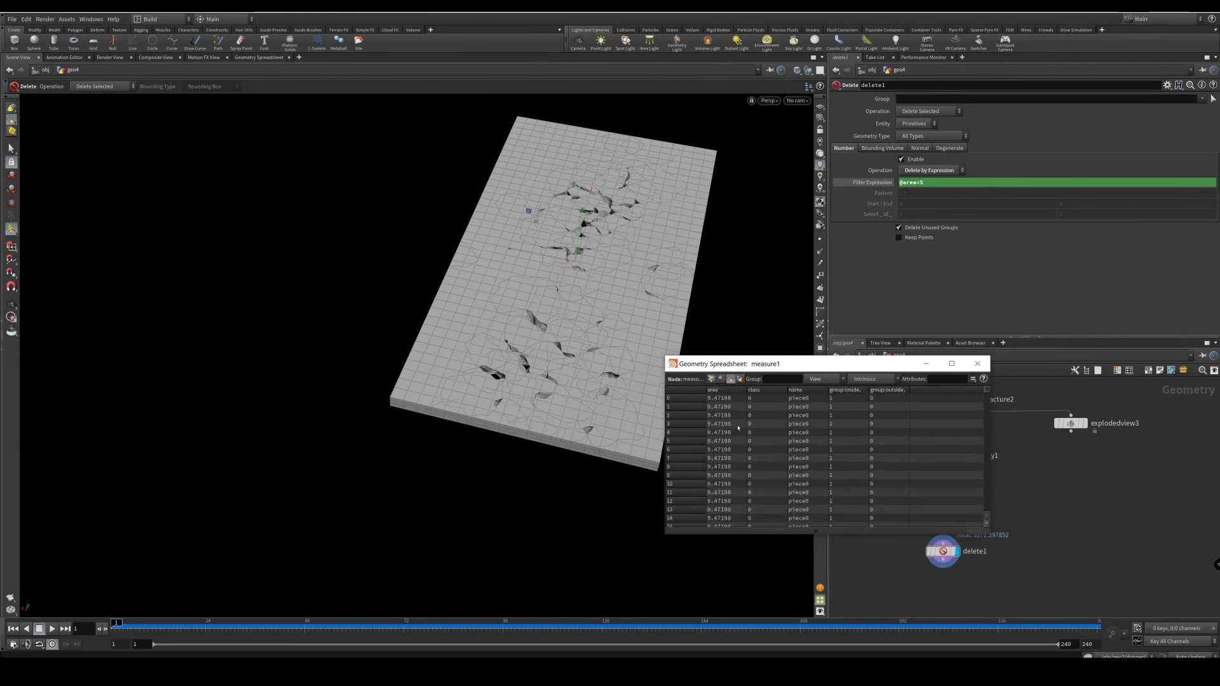
scroll(739, 413, "down", 1)
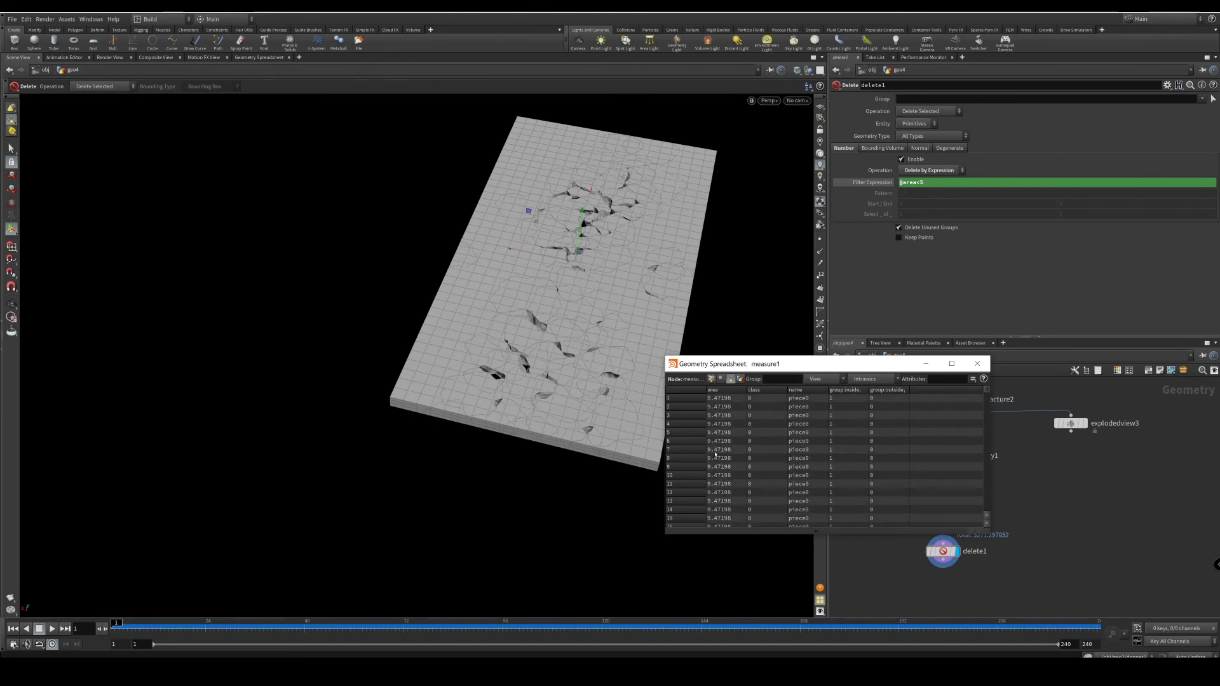
scroll(723, 450, "up", 1)
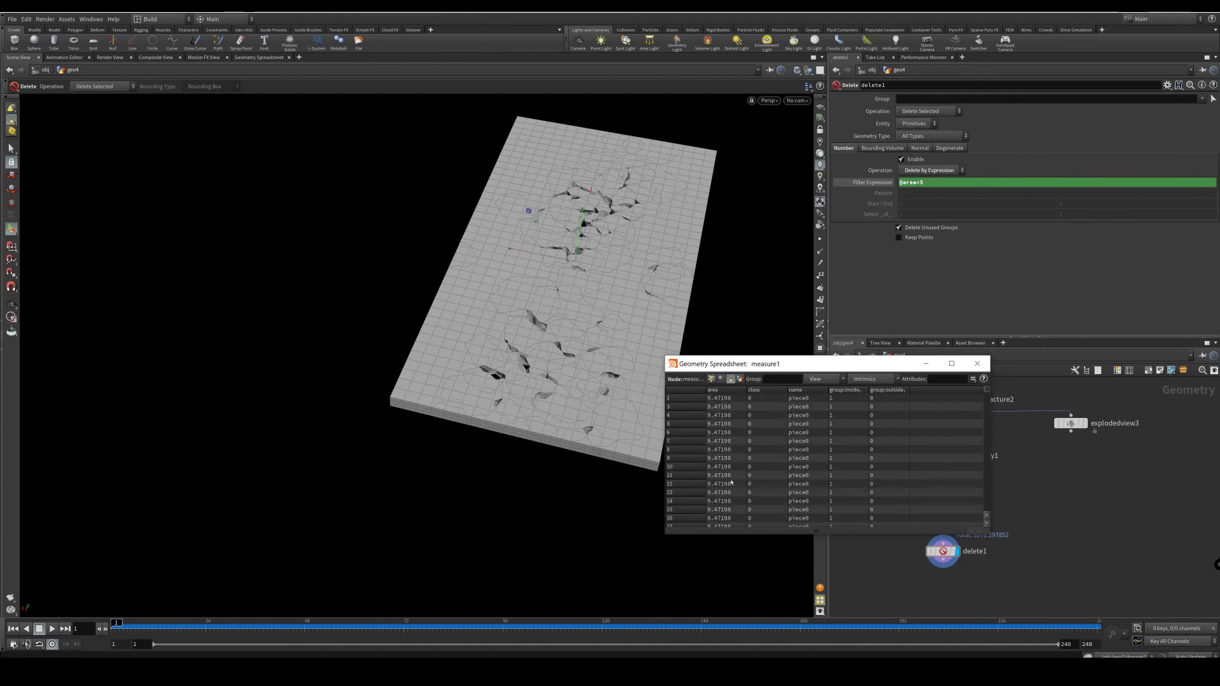
scroll(732, 482, "down", 5)
scroll(731, 483, "down", 15)
left_click_drag(987, 390, 956, 414)
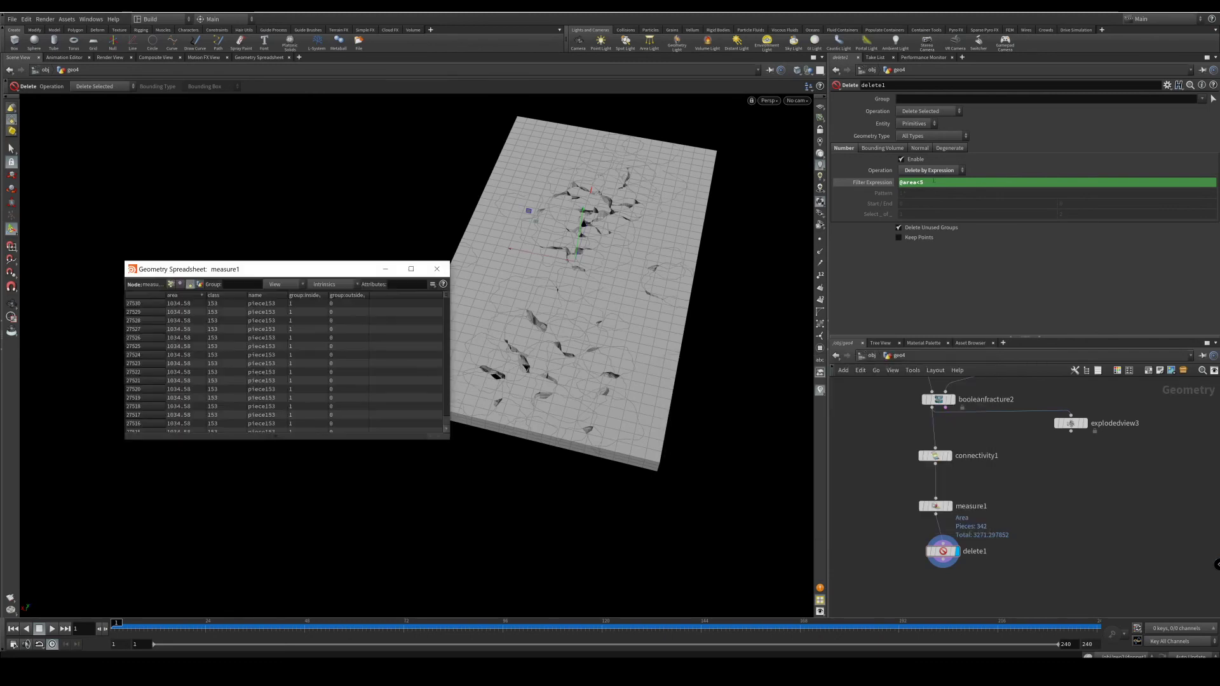
left_click(933, 181)
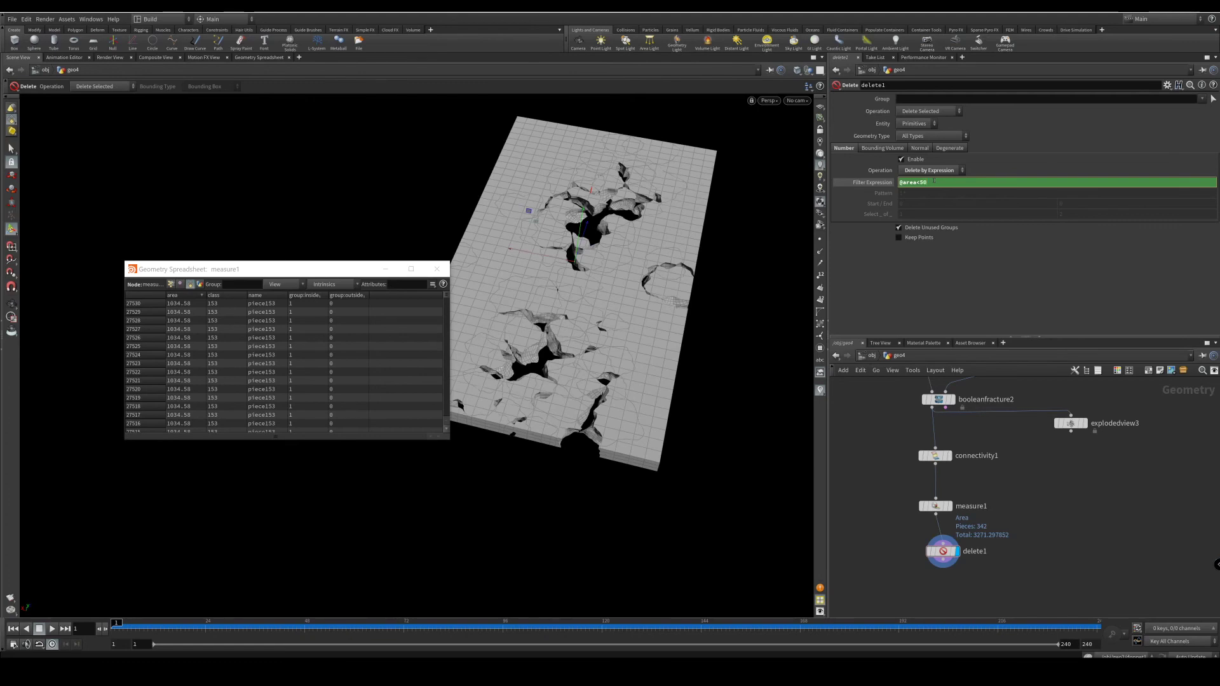
left_click_drag(298, 262, 261, 221)
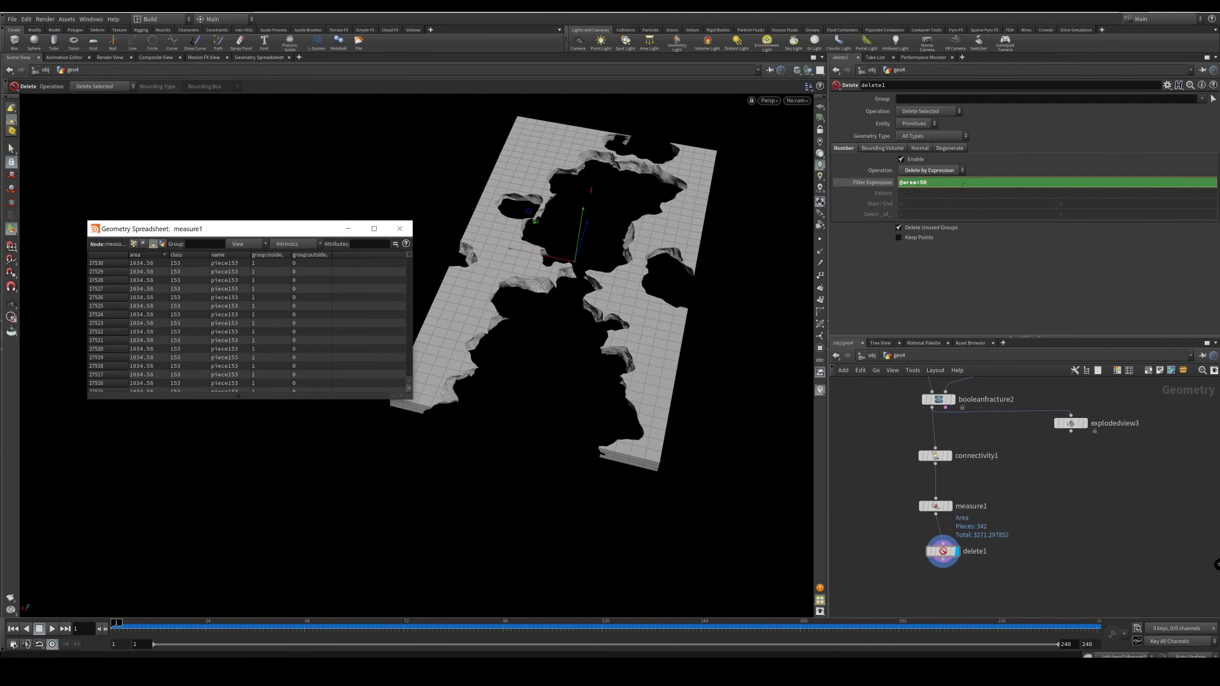
type("0")
key("Return")
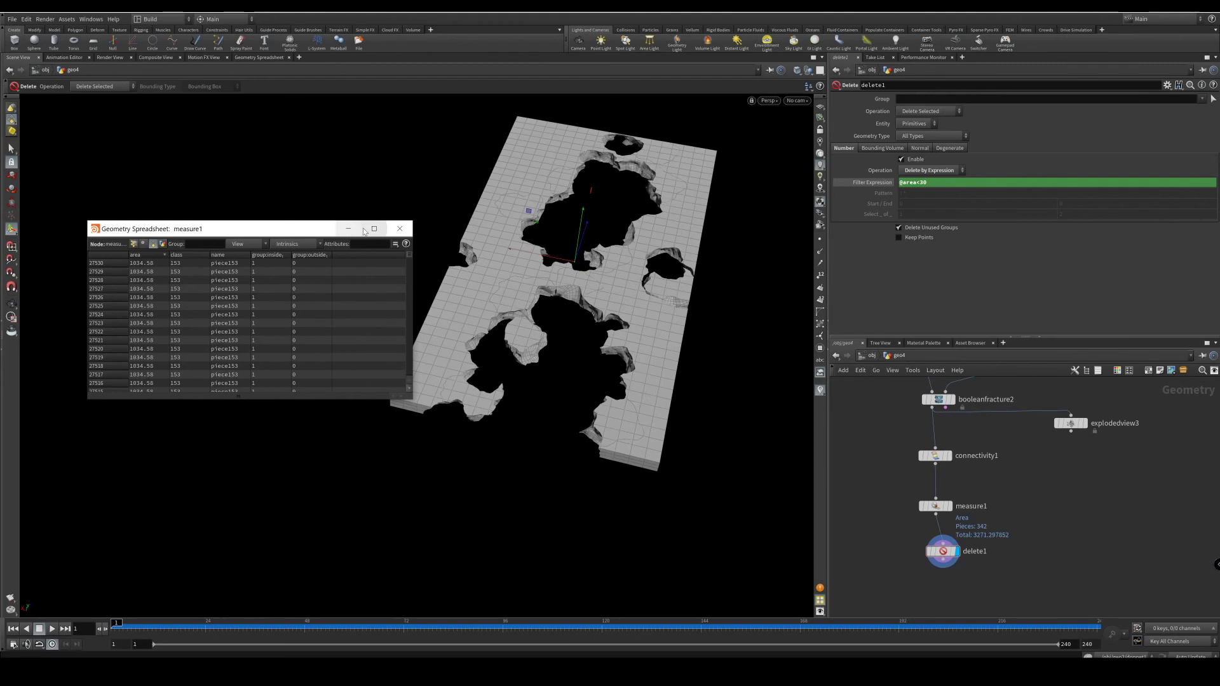
left_click(399, 230)
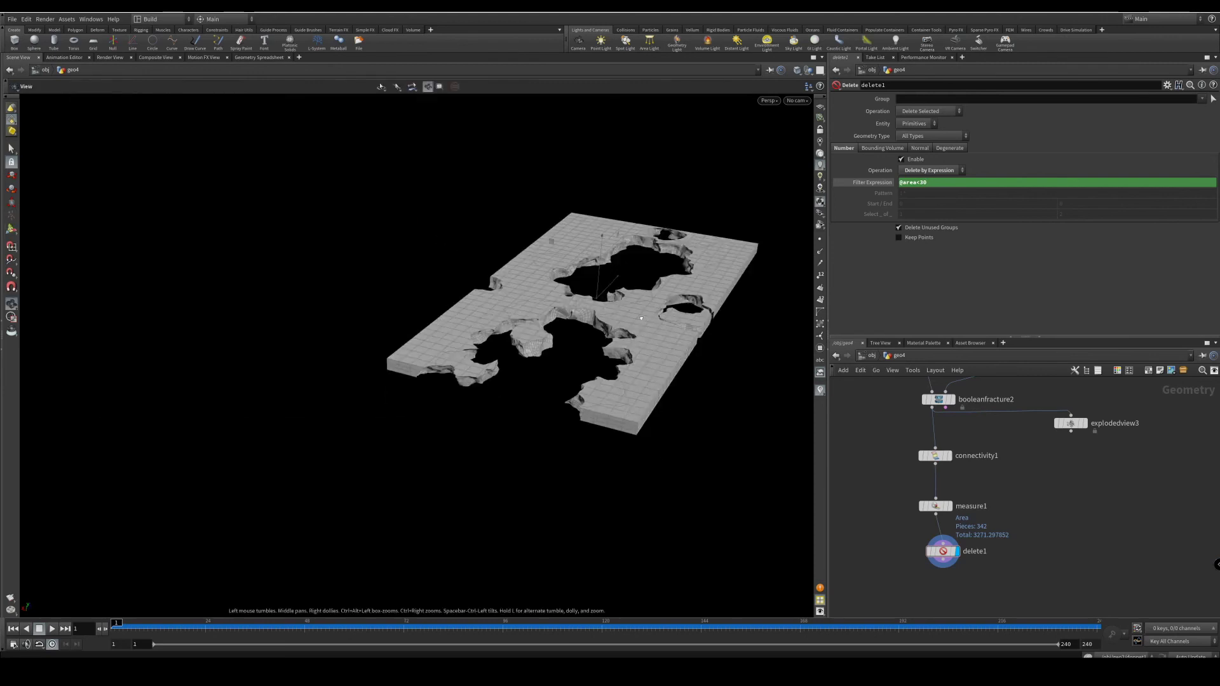
- Rename the delete1 node as bigPic
double_click(996, 551)
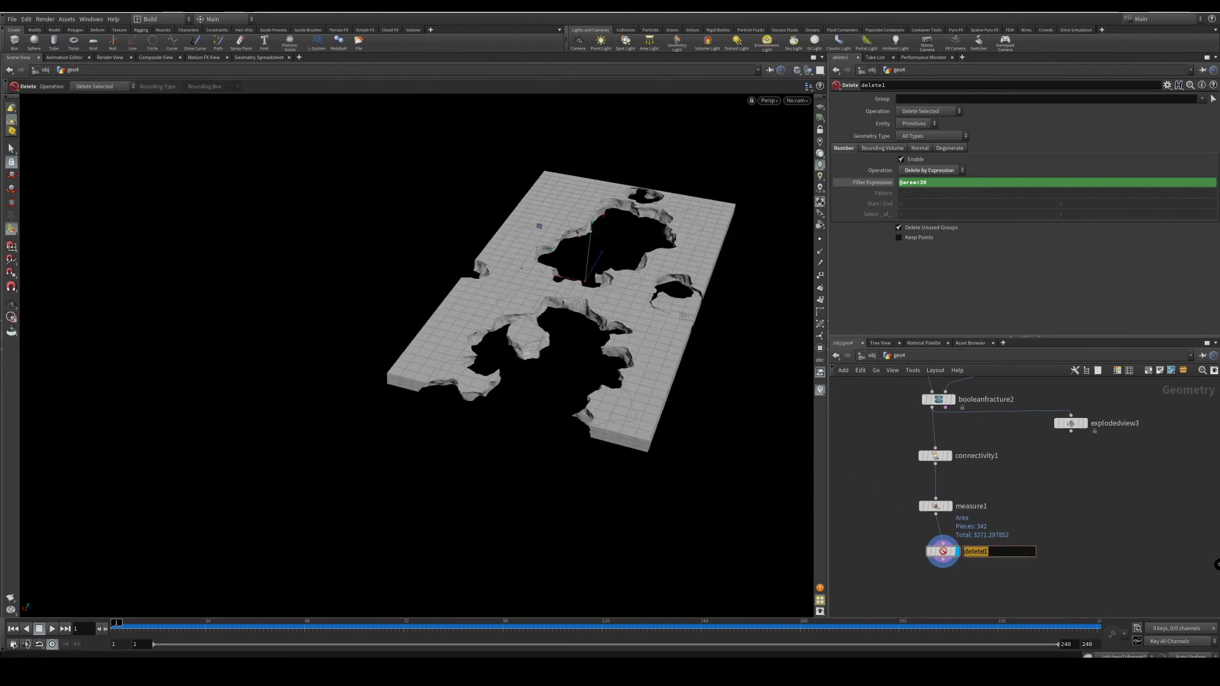
type("bigPic")
key("Return")
- Duplicate bigPic beside the original under measure1 and set the copy's Operation to Delete Non-Selected
middle_click_drag(997, 552, 1014, 464)
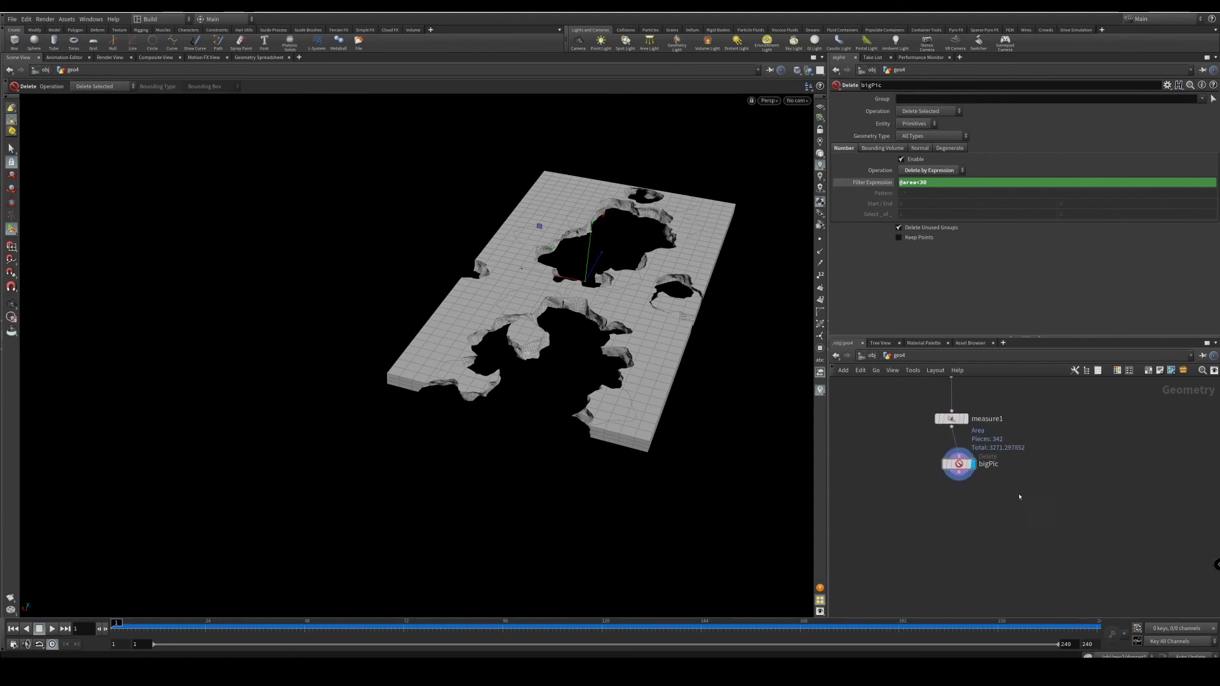
left_click_drag(964, 469, 984, 473)
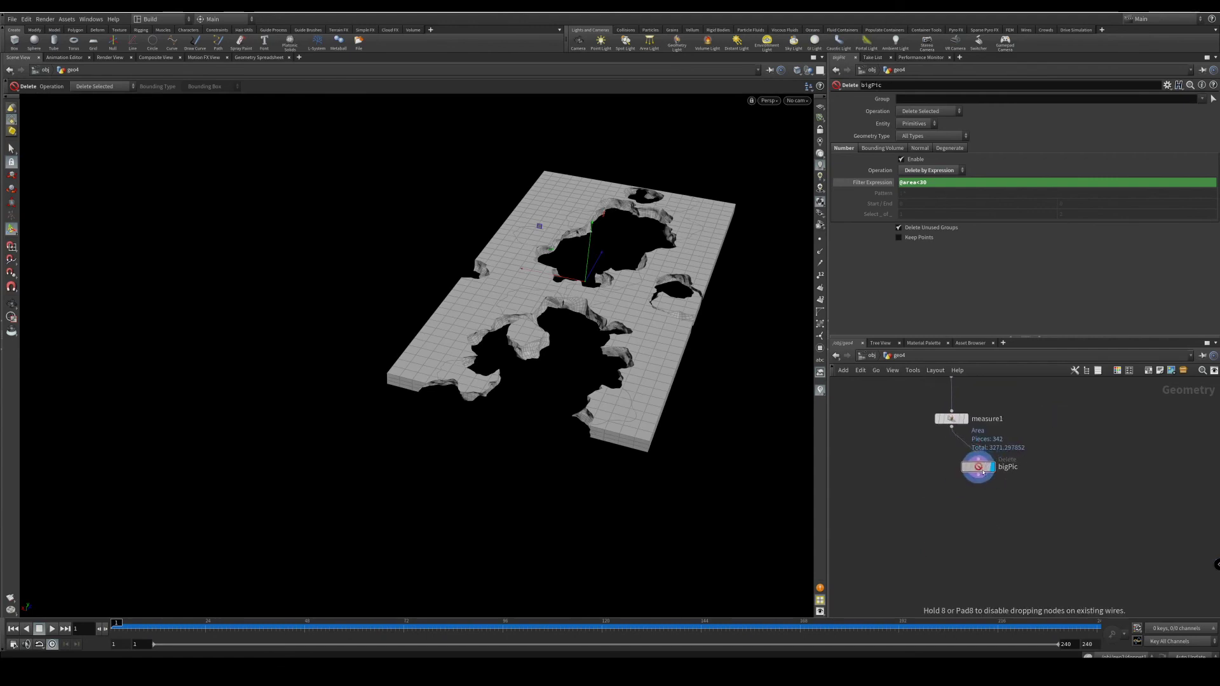
left_click_drag(983, 473, 902, 458, "alt")
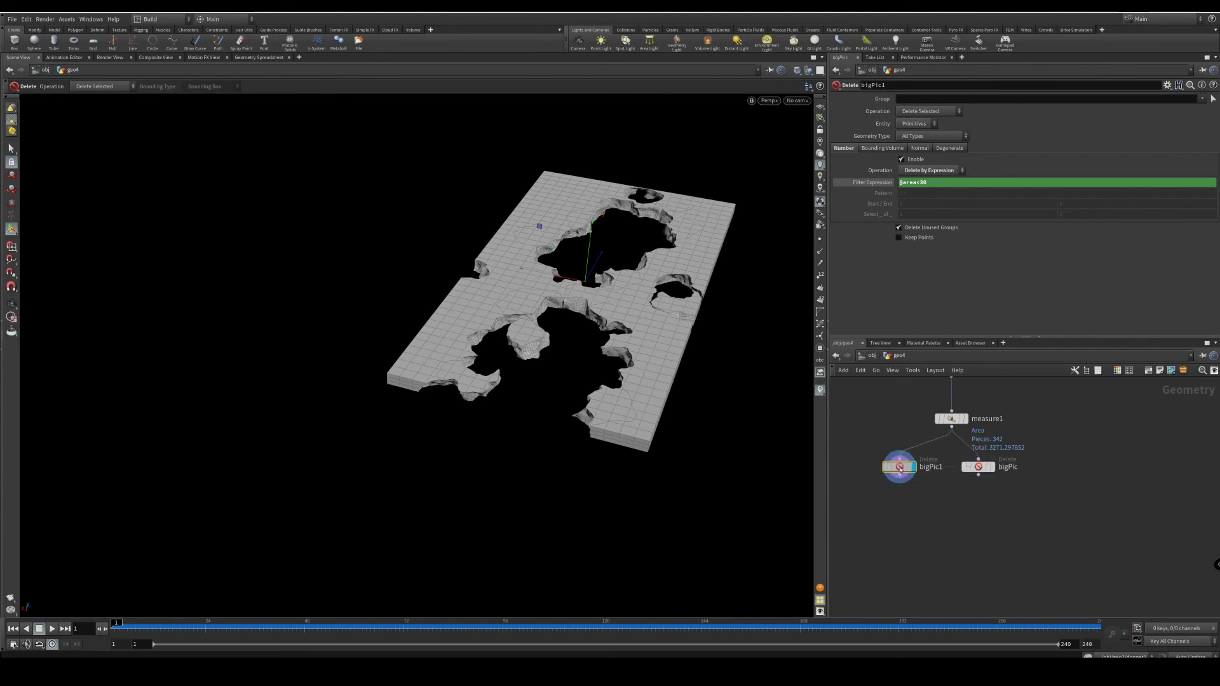
left_click(934, 112)
left_click(929, 126)
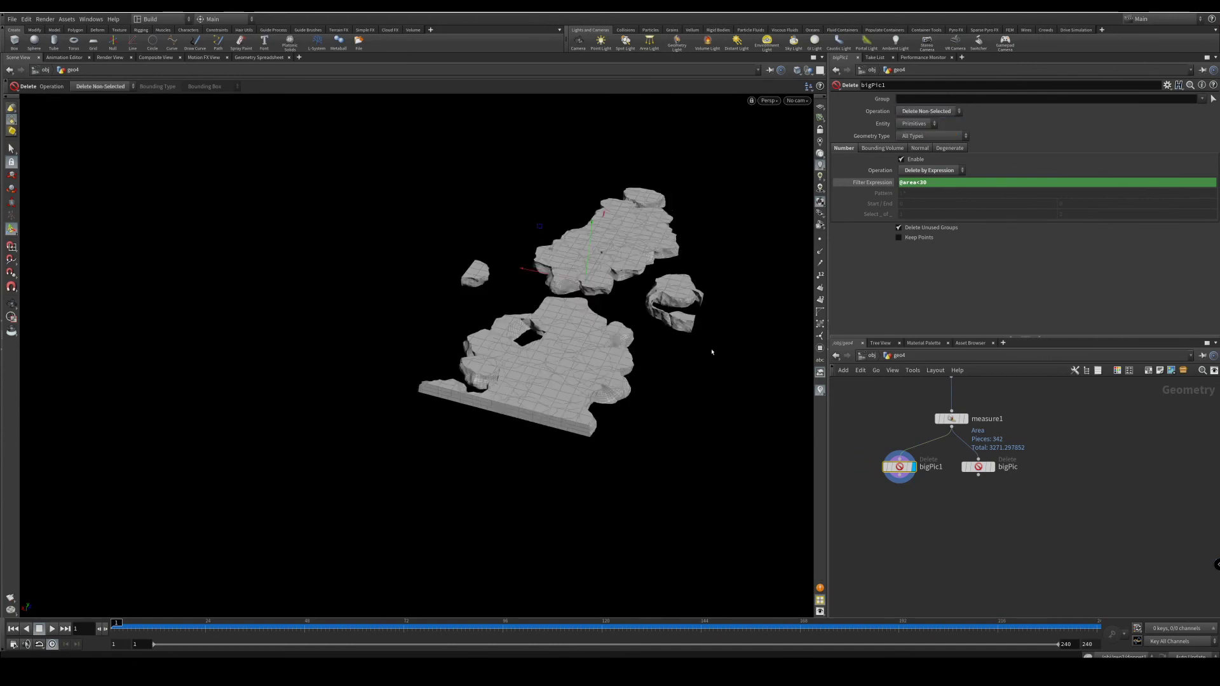
- Show the bigPic result, combine bigPic1 and bigPic in a new Merge node and display the merged geometry
mouse_move(902, 469)
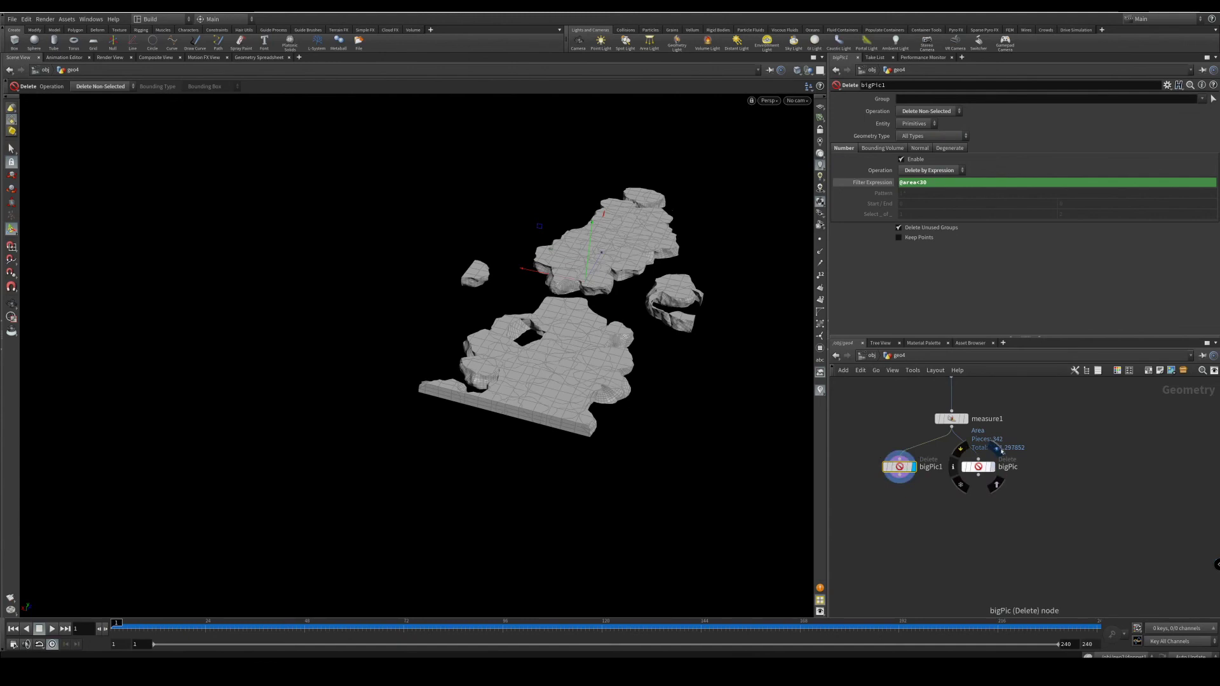
left_click(992, 467)
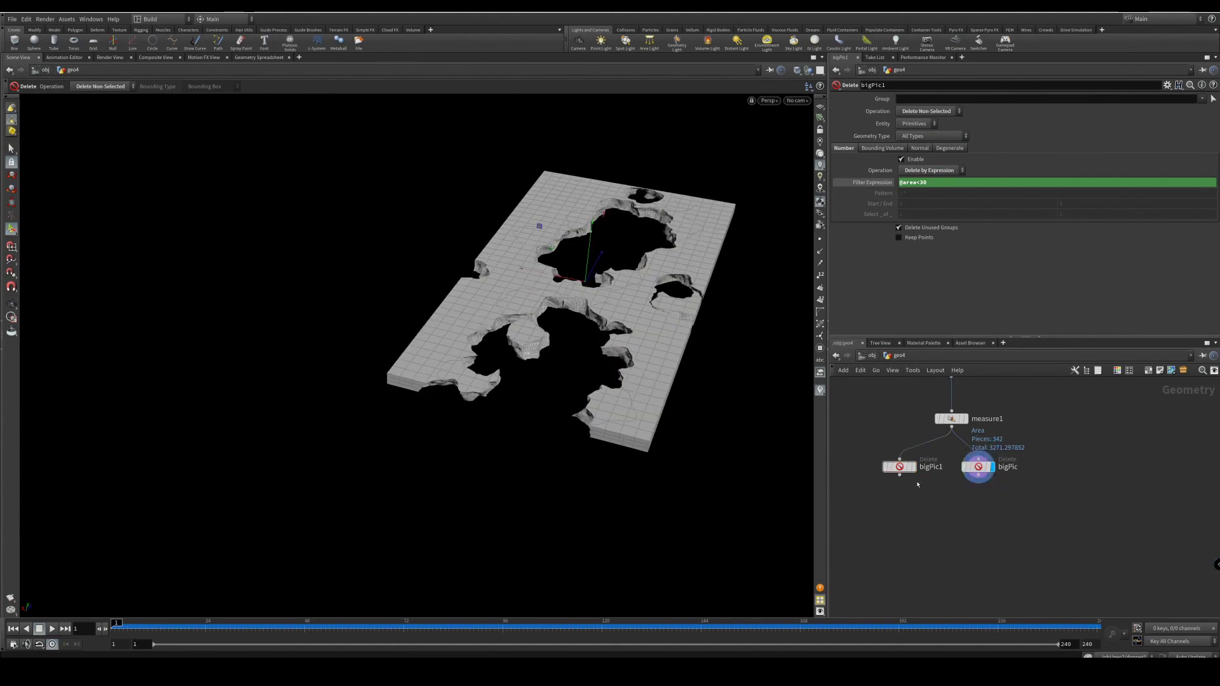
left_click_drag(900, 474, 929, 520)
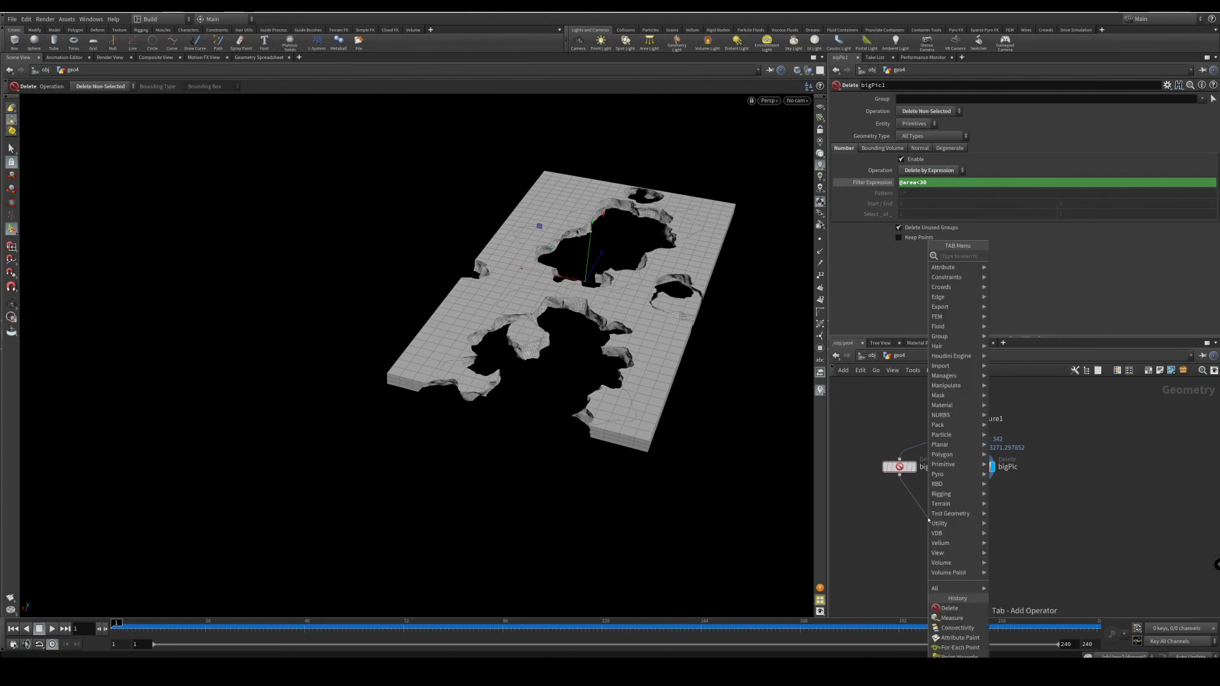
type("merge")
key("Return")
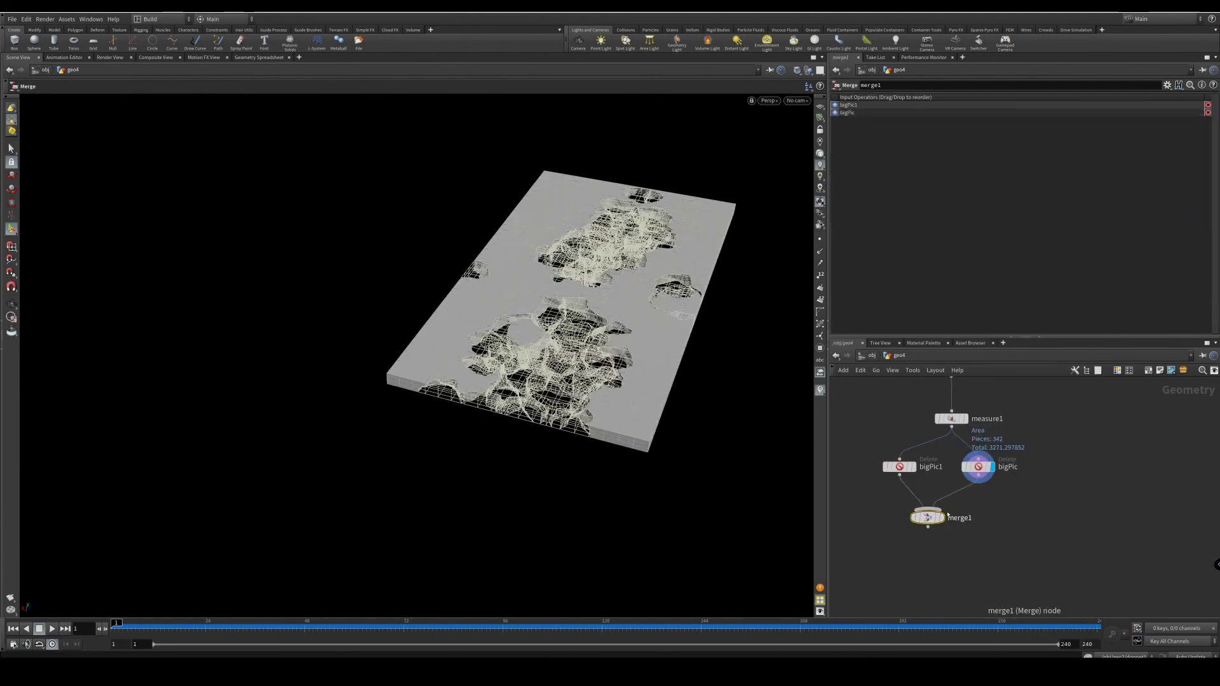
left_click(941, 517)
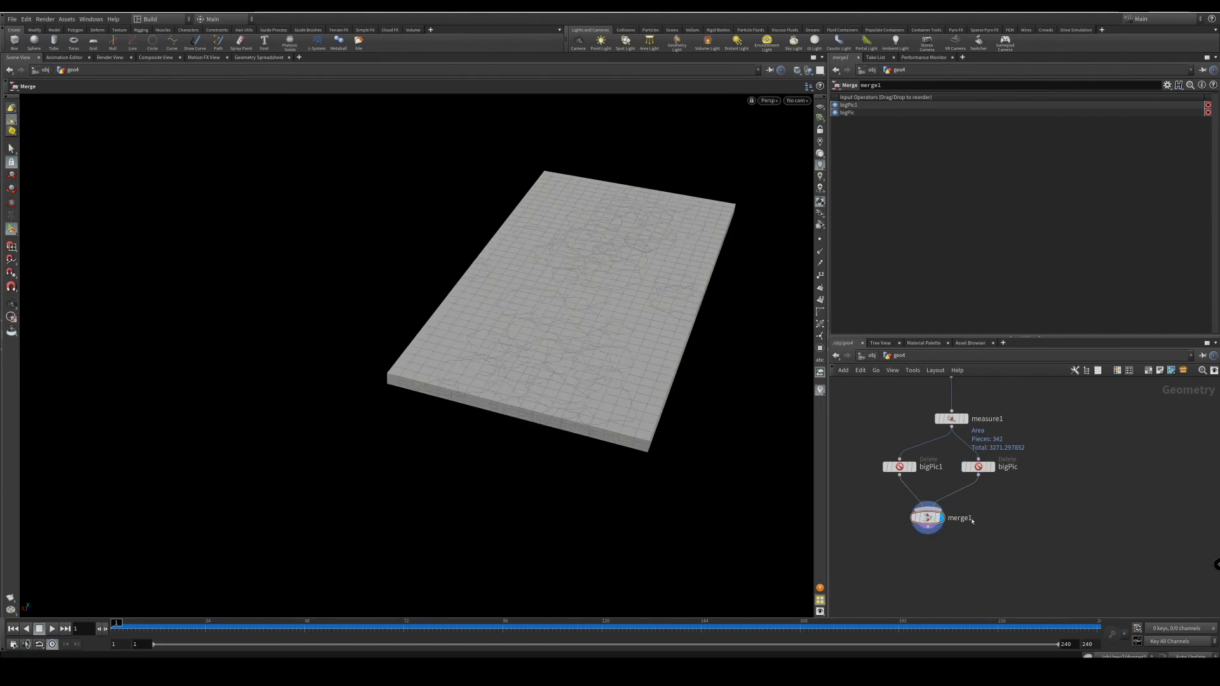
- Move merge1 lower to make room and insert a Voronoi Fracture node between bigPic and merge1
left_click_drag(927, 517, 967, 570)
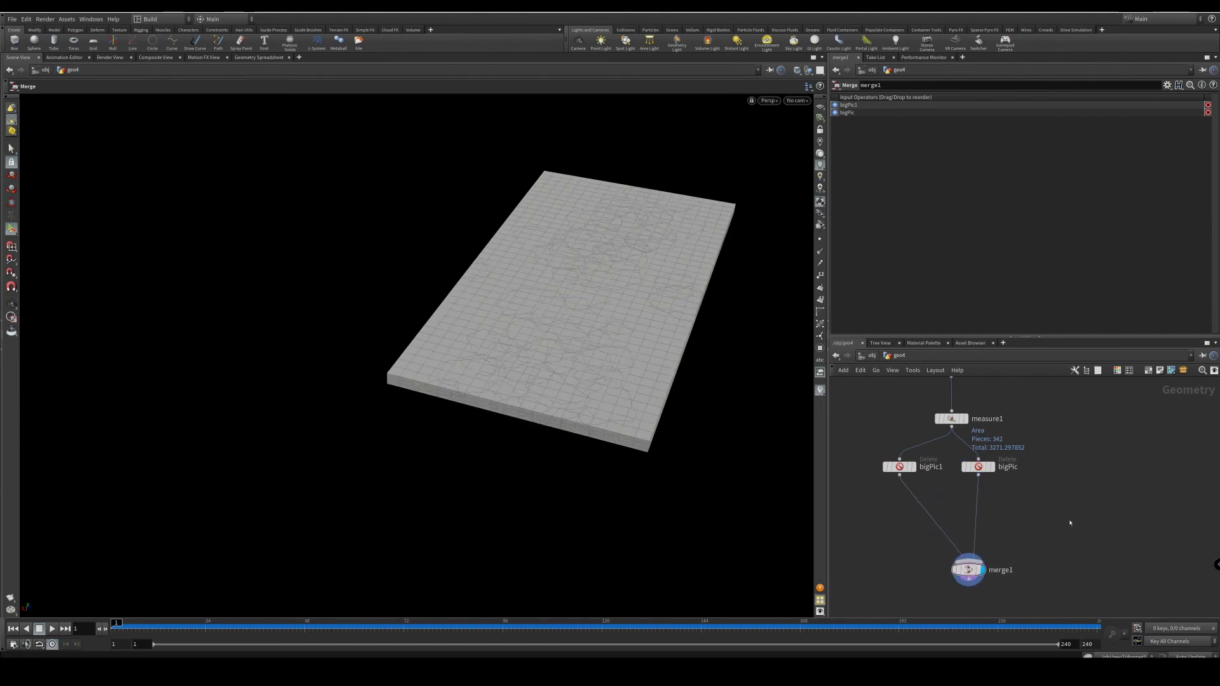
middle_click_drag(1070, 523, 1044, 458)
left_click_drag(942, 507, 941, 523)
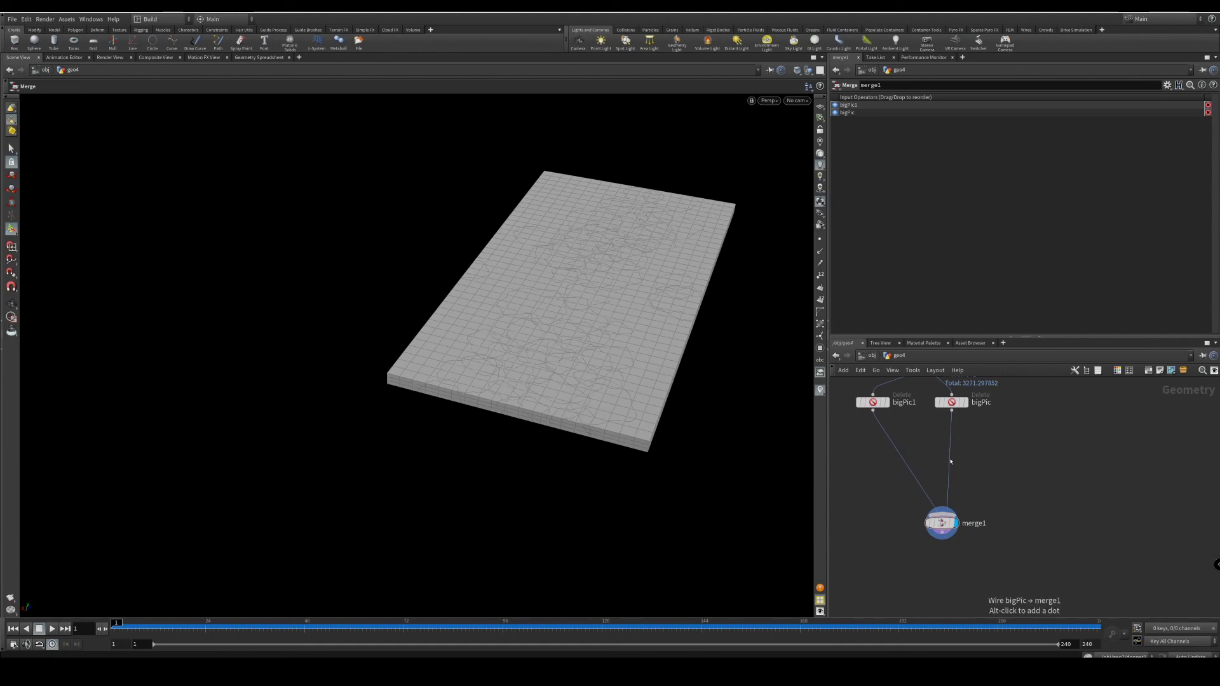
key("Tab")
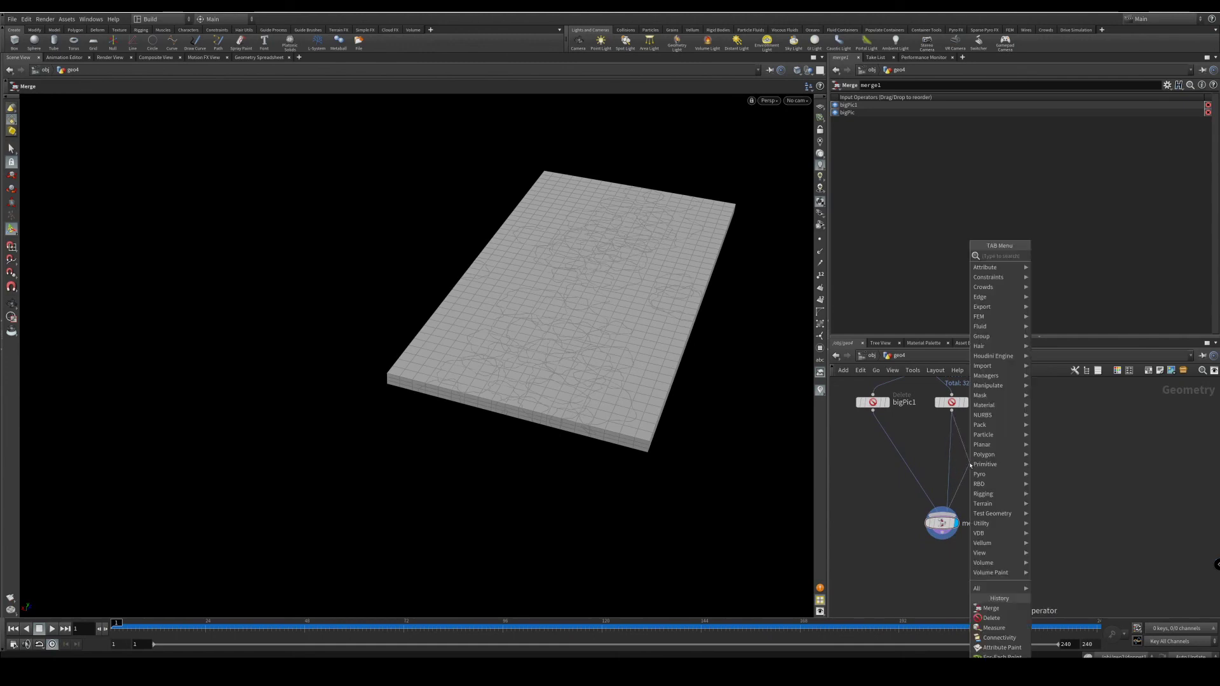
type("voronoi")
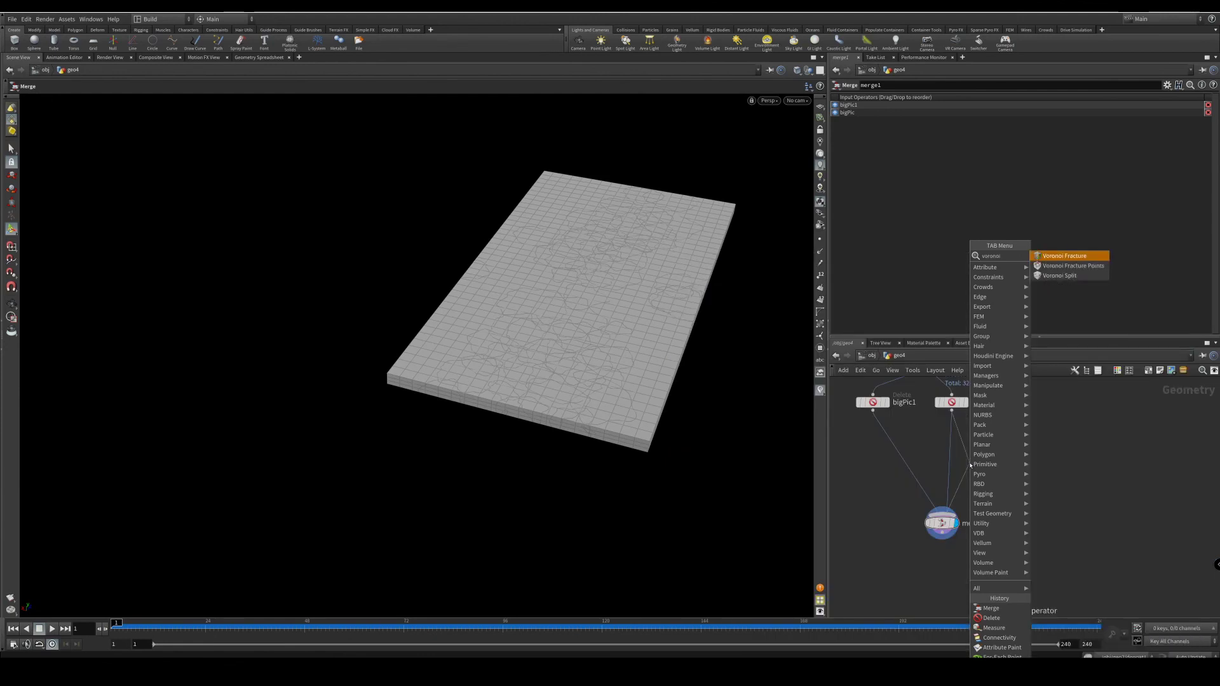
key("Return")
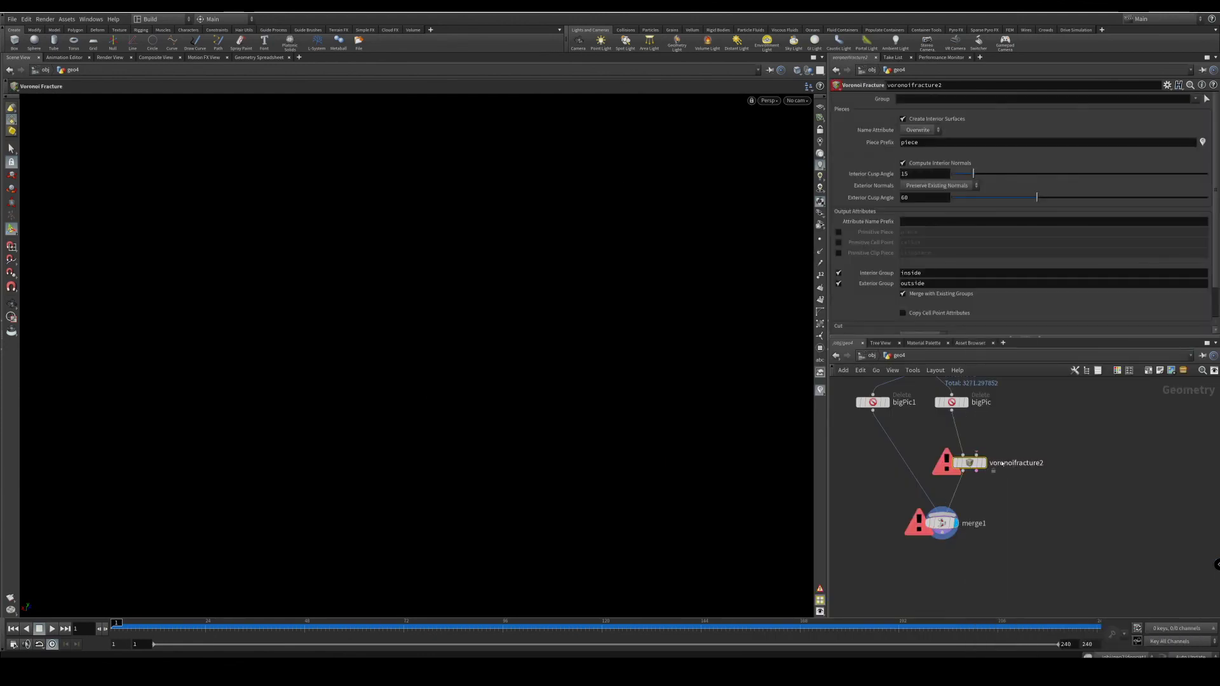
- Branch a VDB from Polygons node off bigPic and have it output a Fog VDB instead of the Distance VDB
left_click_drag(956, 523, 966, 530)
left_click_drag(939, 464, 1024, 469)
key("Tab")
type("v")
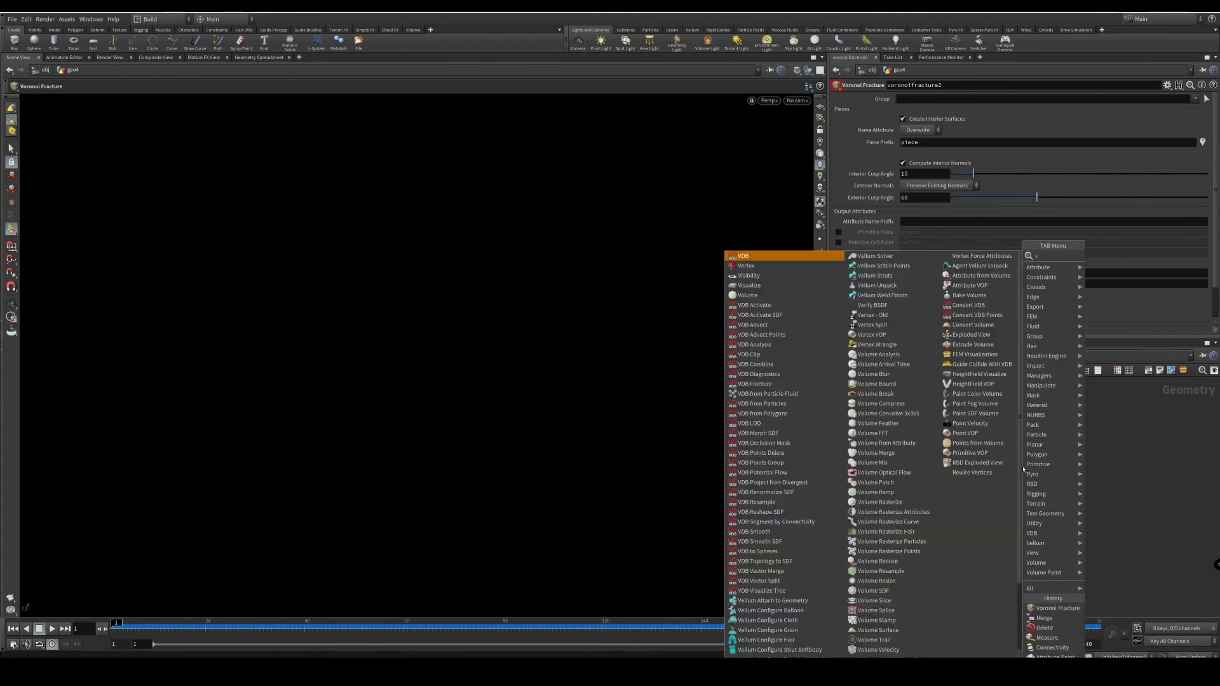
type("dbfrom")
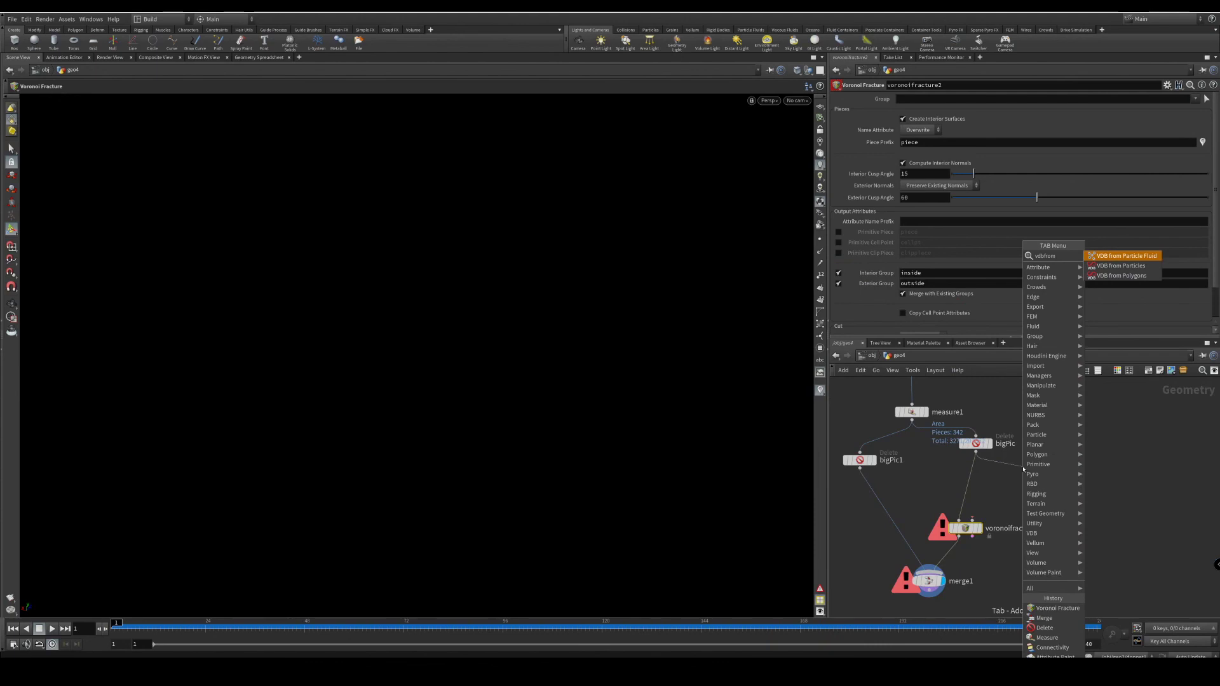
key("Down")
key("Down")
key("Return")
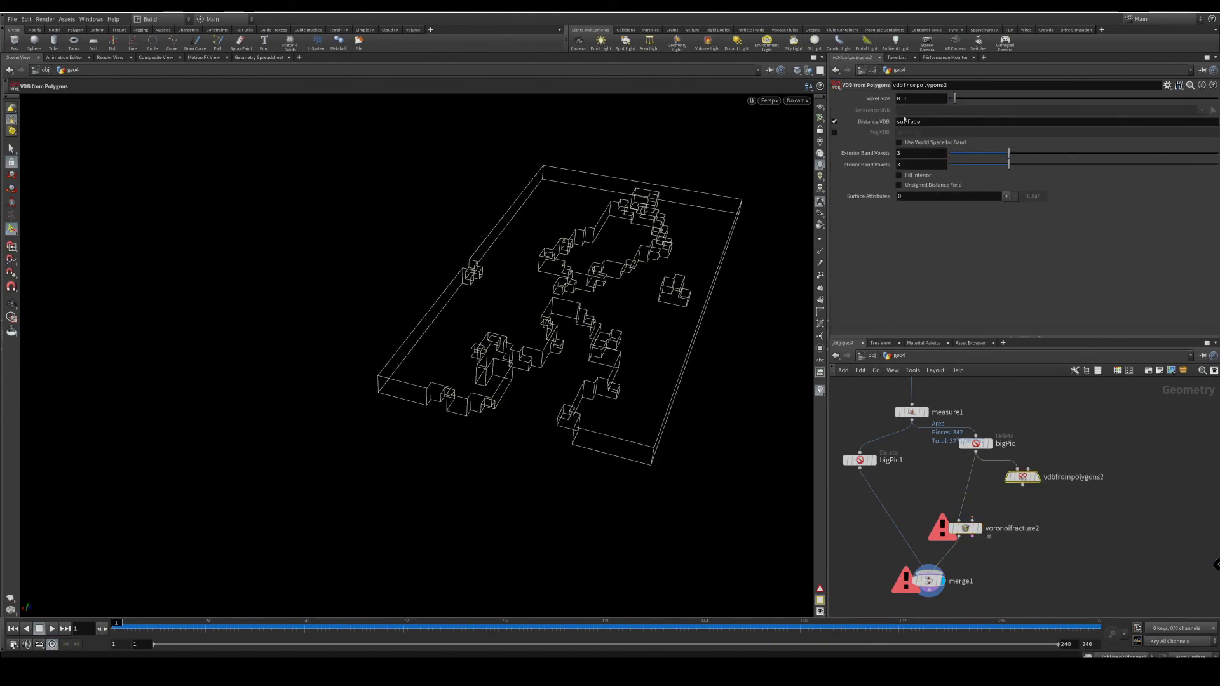
left_click(834, 121)
left_click(835, 132)
- Add a Scatter node after vdbfrompolygons2, display it and set its Force Total Count to 50
mouse_move(1018, 452)
left_mouse_down()
mouse_move(1027, 436)
mouse_move(1031, 464)
left_mouse_up()
type("sca")
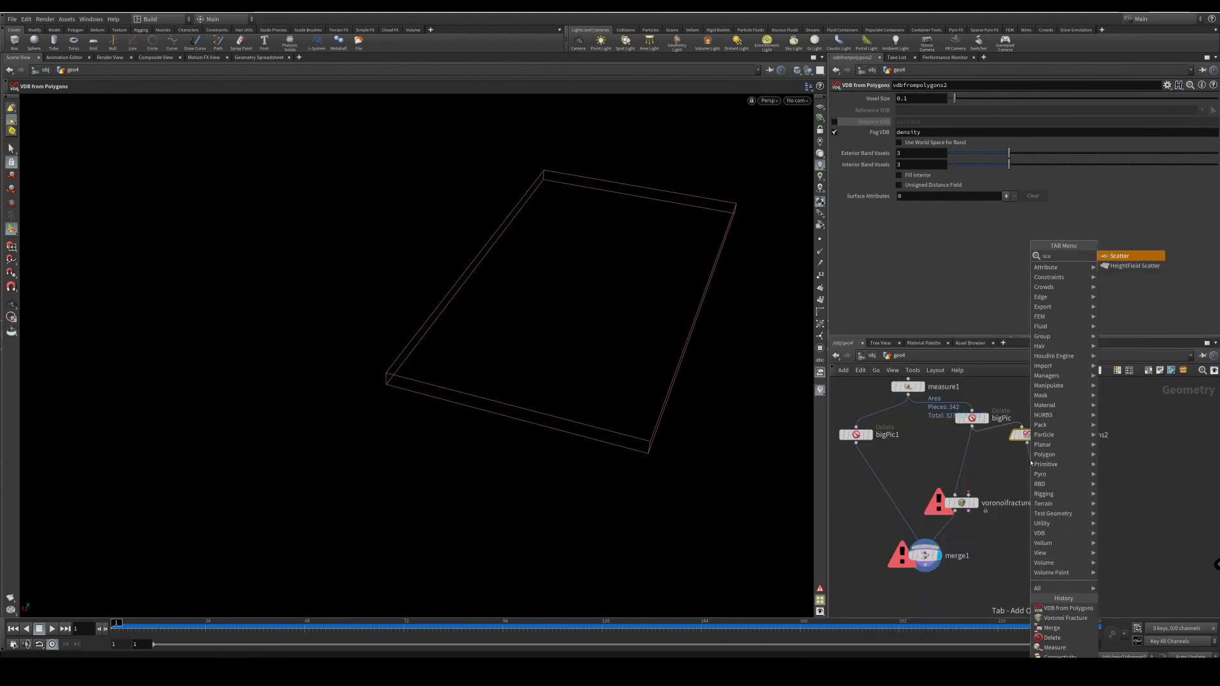
key("Return")
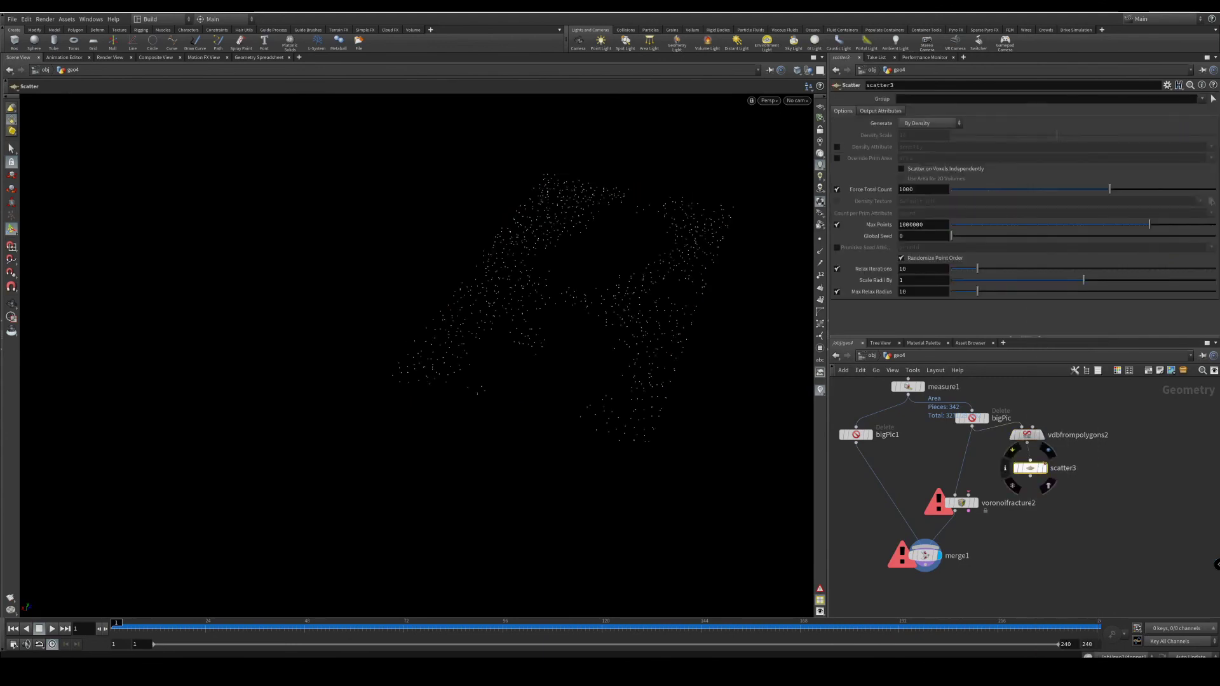
left_click(1044, 468)
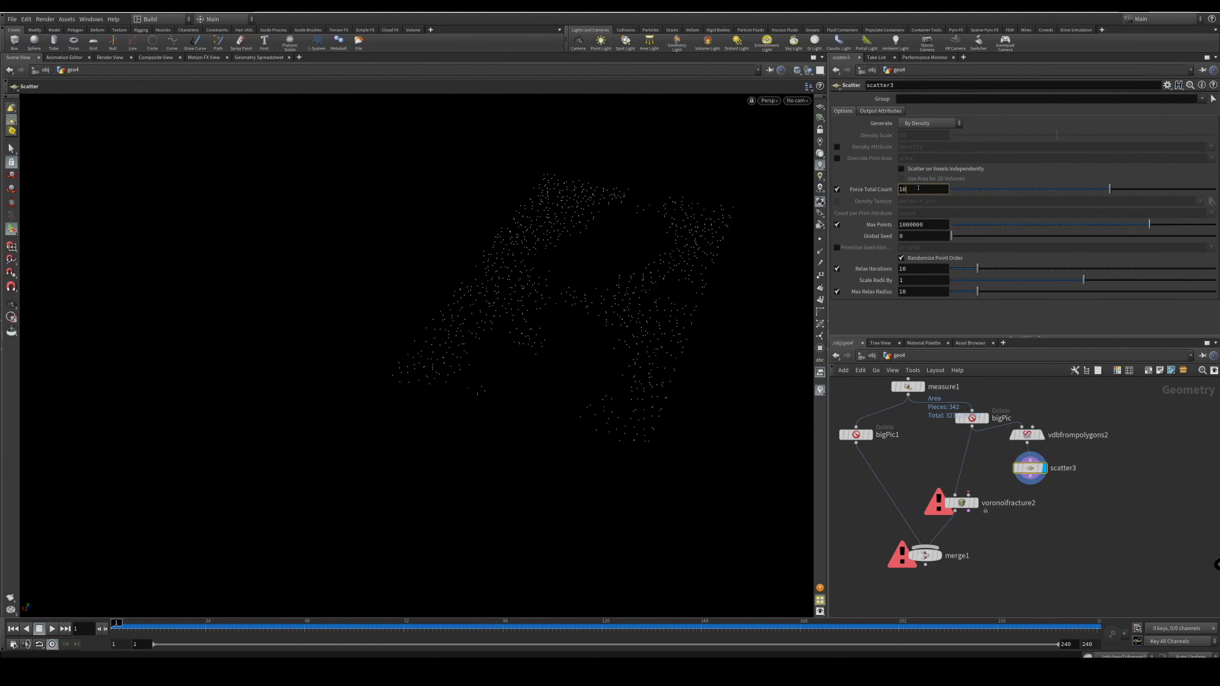
type("5")
key("Return")
- Wire scatter3 into the second input of voronoifracture2, show the fractured large pieces and display merge1
middle_click_drag(1102, 495, 1095, 454)
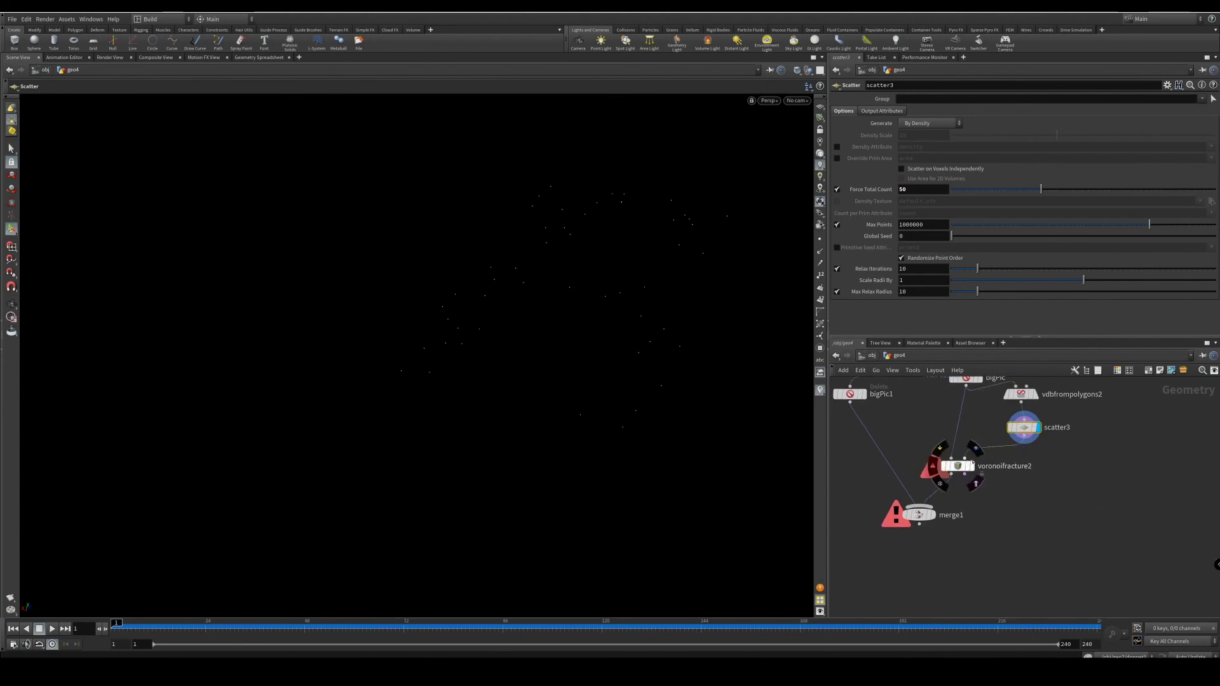
left_click(972, 466)
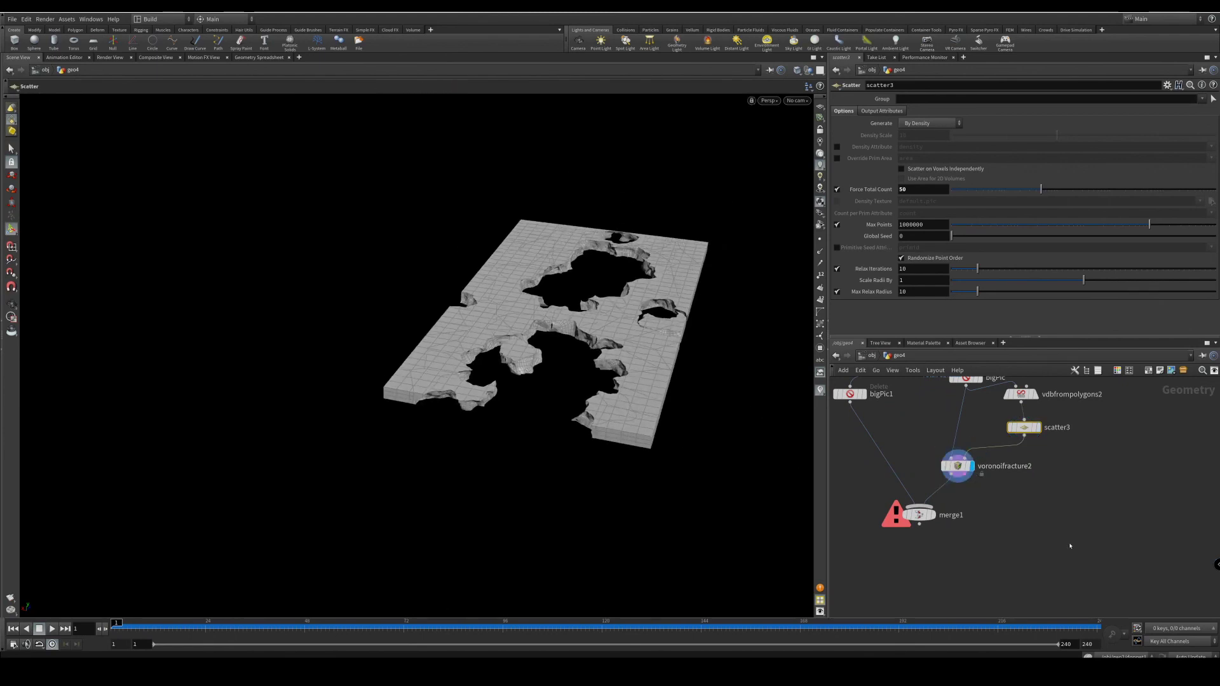
mouse_move(935, 499)
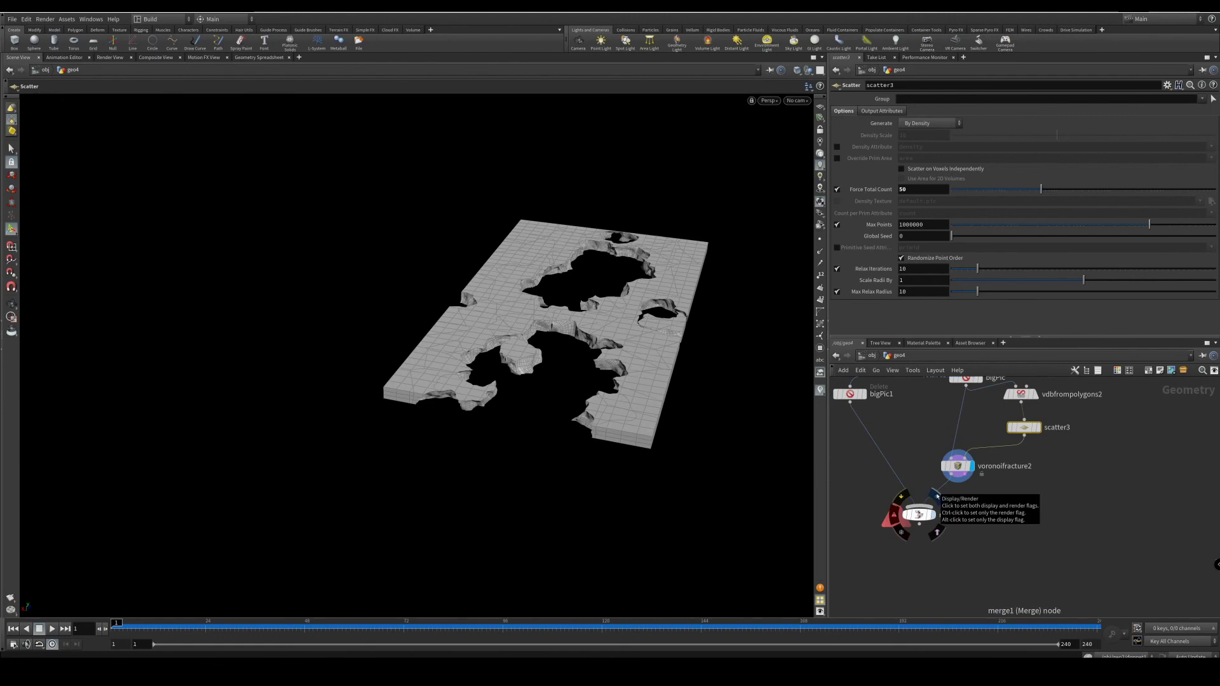
left_click(935, 499)
- Append an Exploded View node to merge1 and display the separated pieces
left_click(920, 530)
key("Tab")
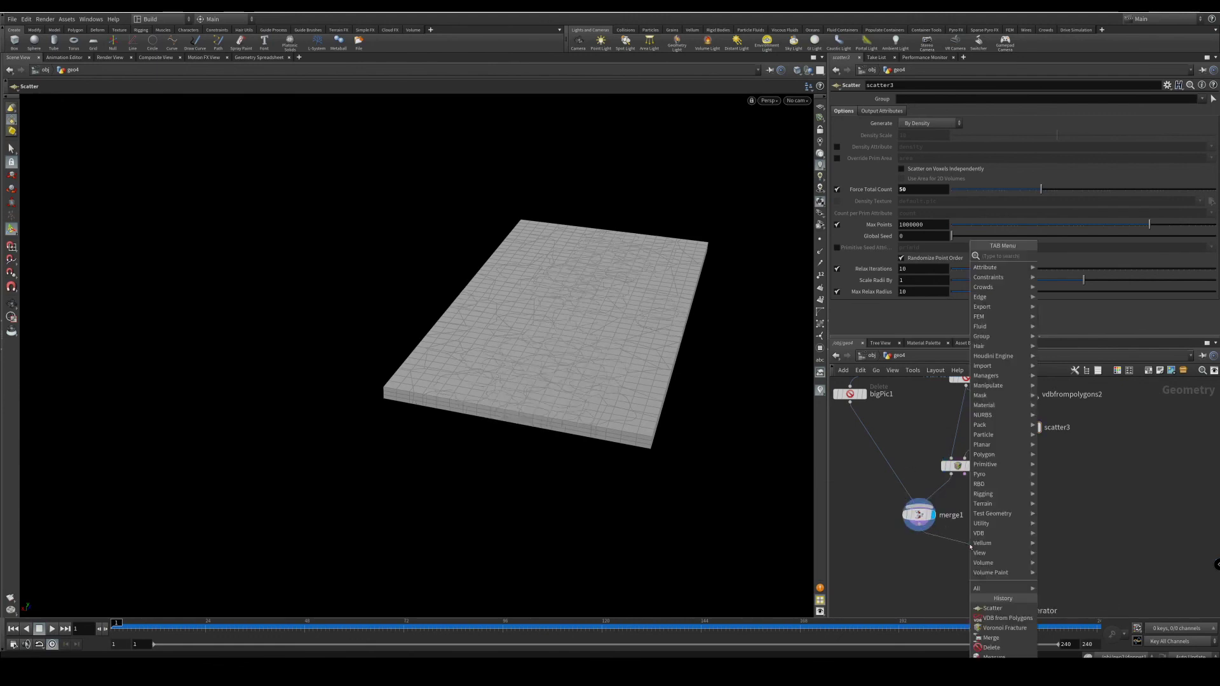
type("ex")
key("Return")
left_click(970, 548)
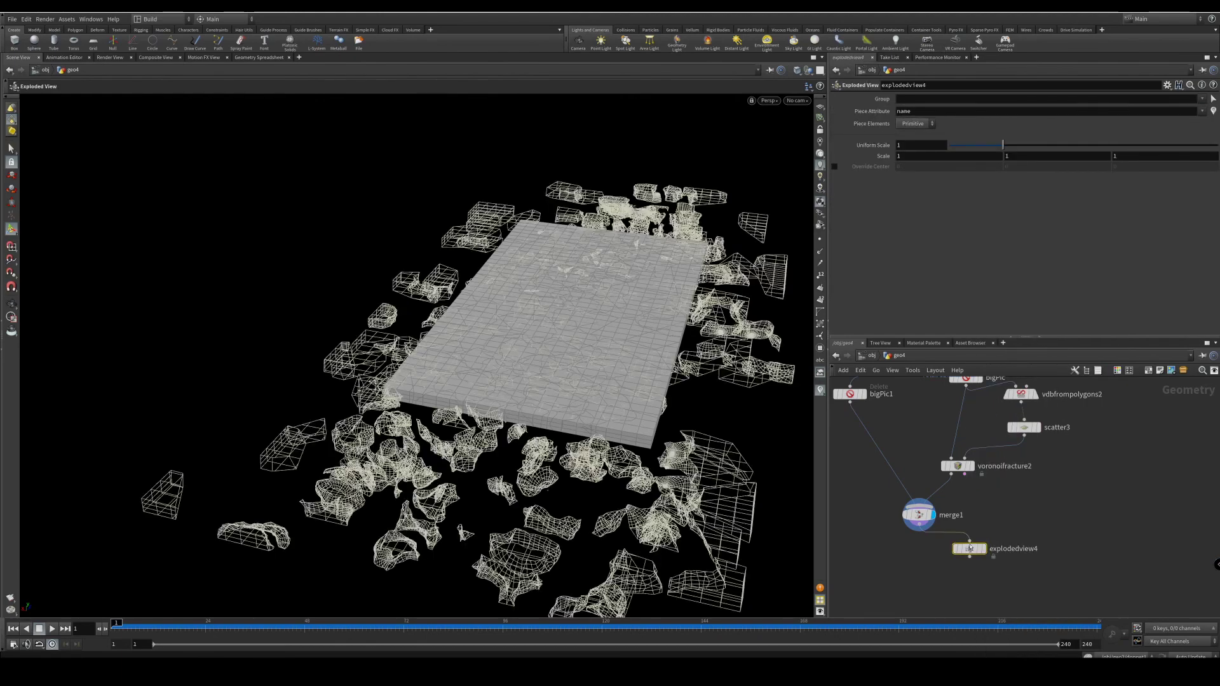
key("Escape")
scroll(597, 431, "up", 3)
left_click_drag(597, 430, 590, 384)
key("Return")
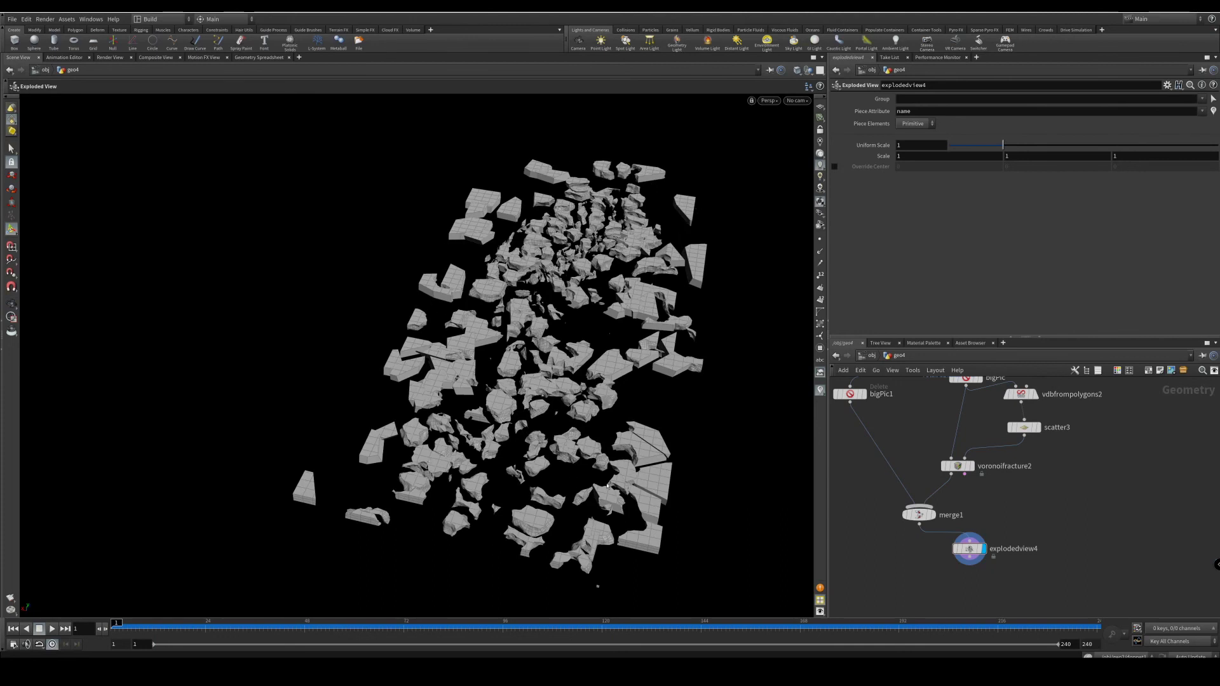
- Examine the exploded pieces from other angles and review the bigPic branch through voronoifracture2 to the Exploded View node
key("Escape")
left_click_drag(492, 351, 493, 316)
scroll(491, 351, "down", 1)
middle_click_drag(1063, 481, 1075, 526)
left_click(976, 423)
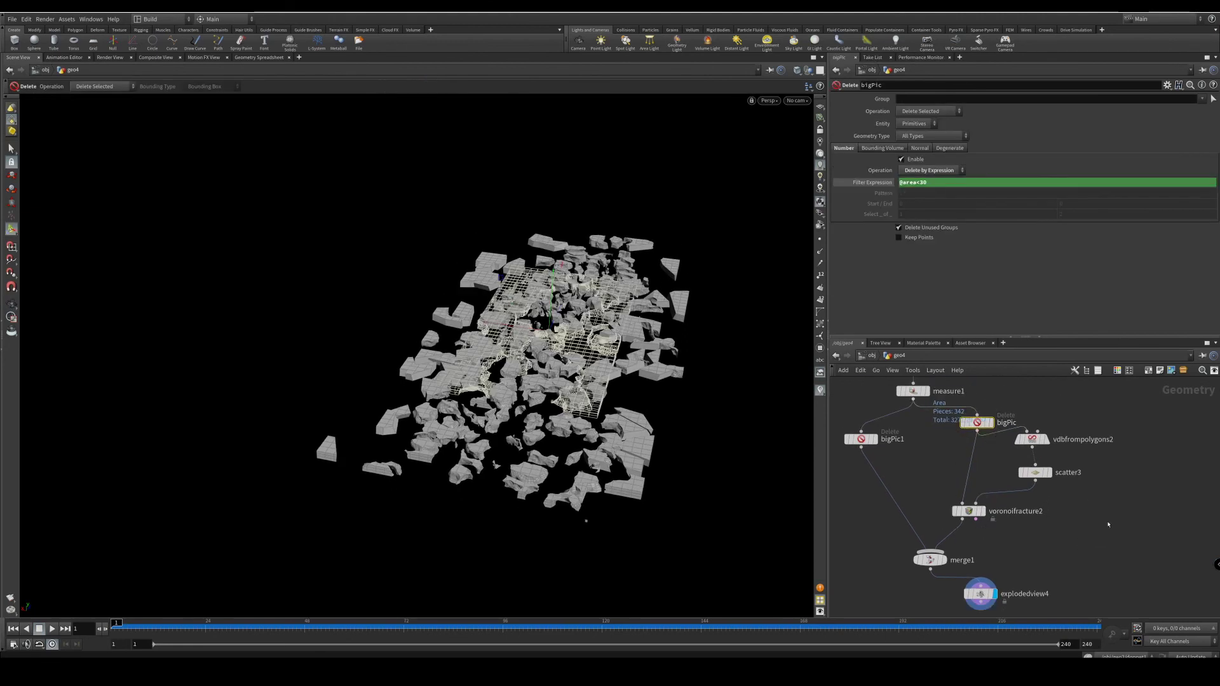
left_click(1049, 506)
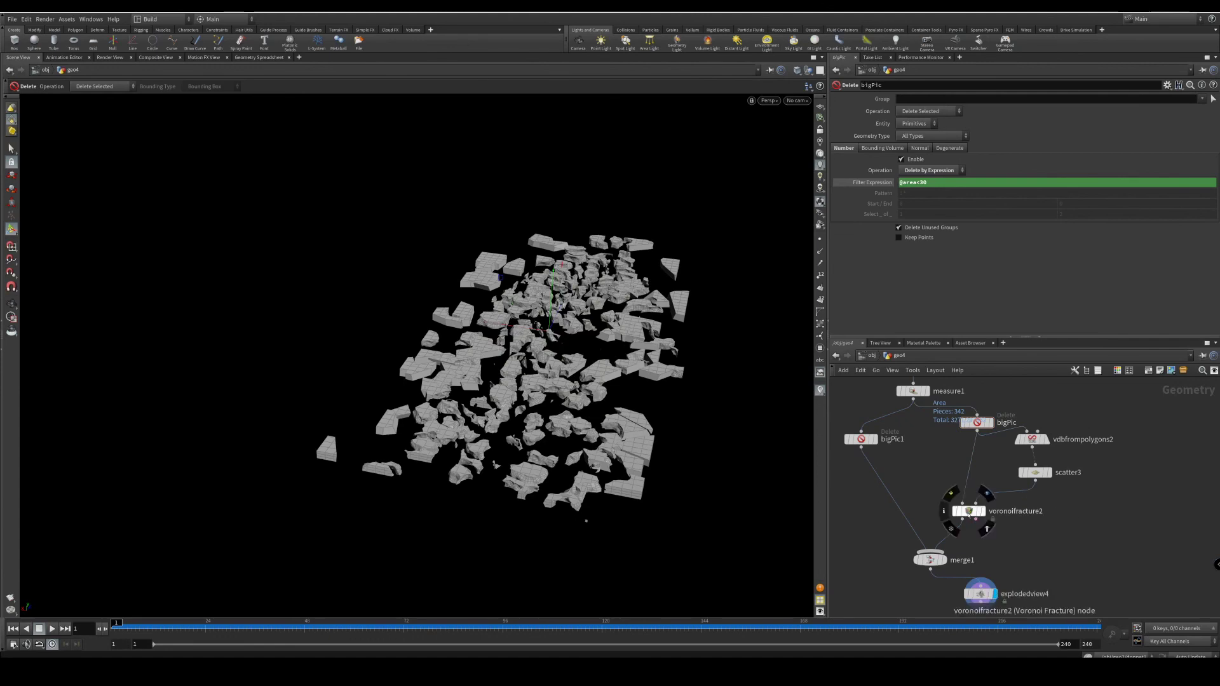
left_click_drag(969, 511, 980, 512)
left_click_drag(980, 595, 991, 585)
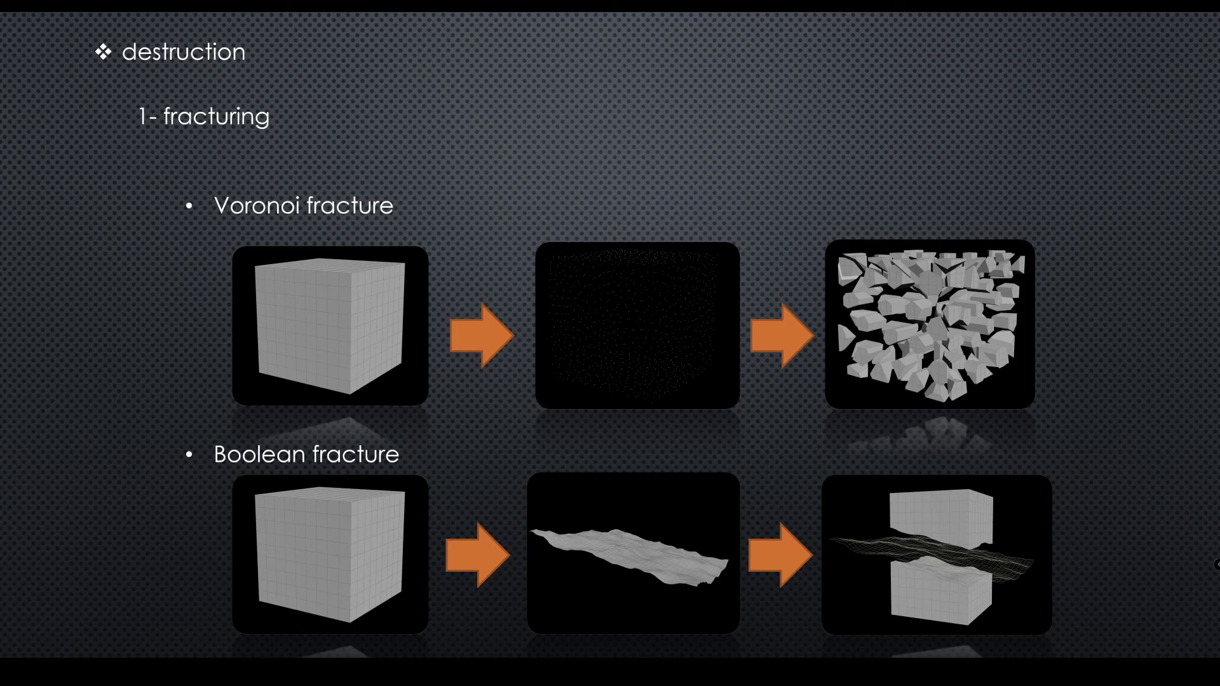
key("Right")
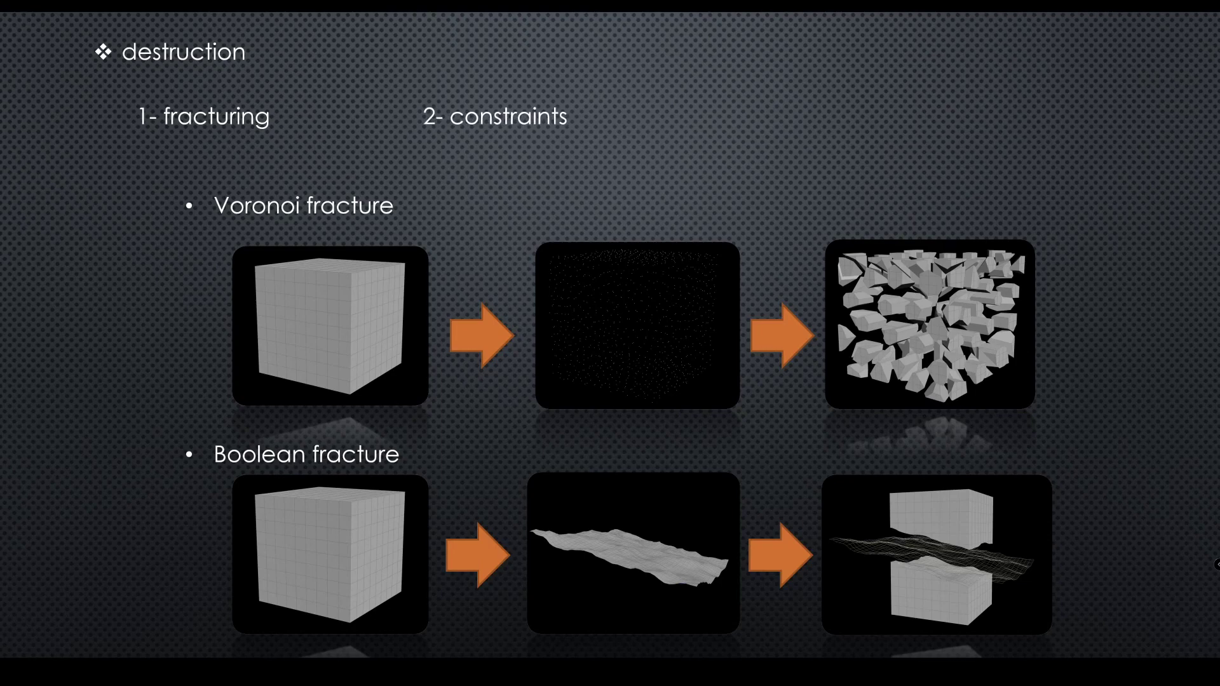